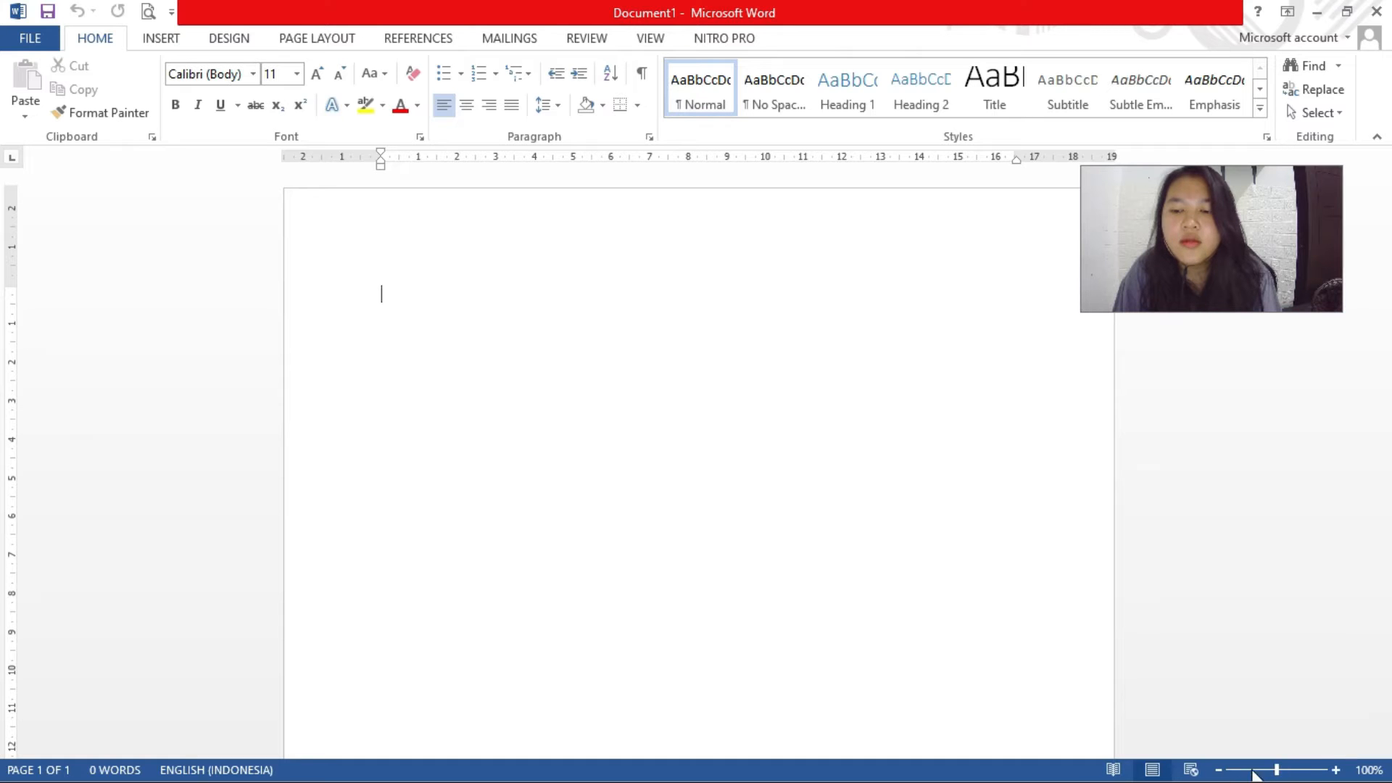
pyautogui.click(1276, 770)
pyautogui.moveTo(1277, 771)
pyautogui.mouseDown()
pyautogui.moveTo(1262, 772)
pyautogui.moveTo(1278, 772)
pyautogui.mouseUp()
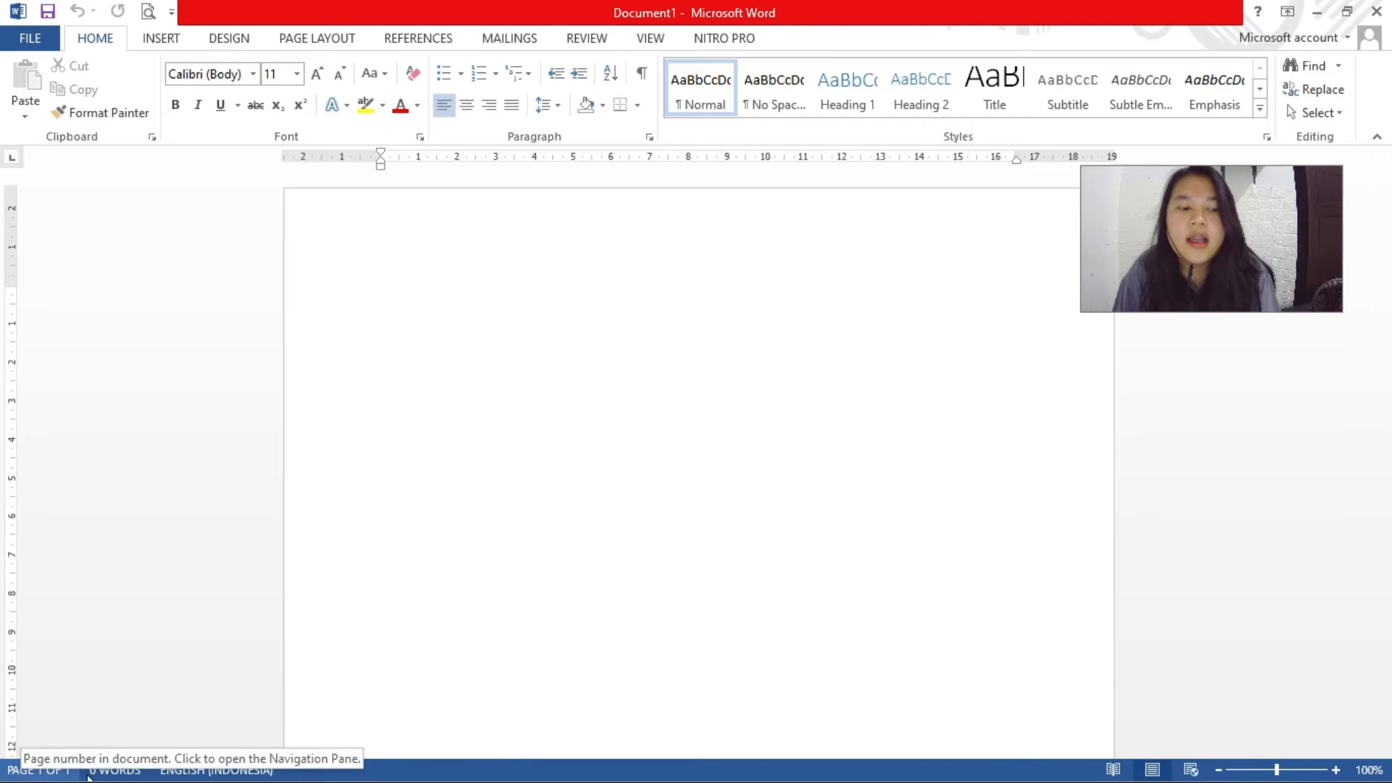
pyautogui.scroll(-5, 379, 428)
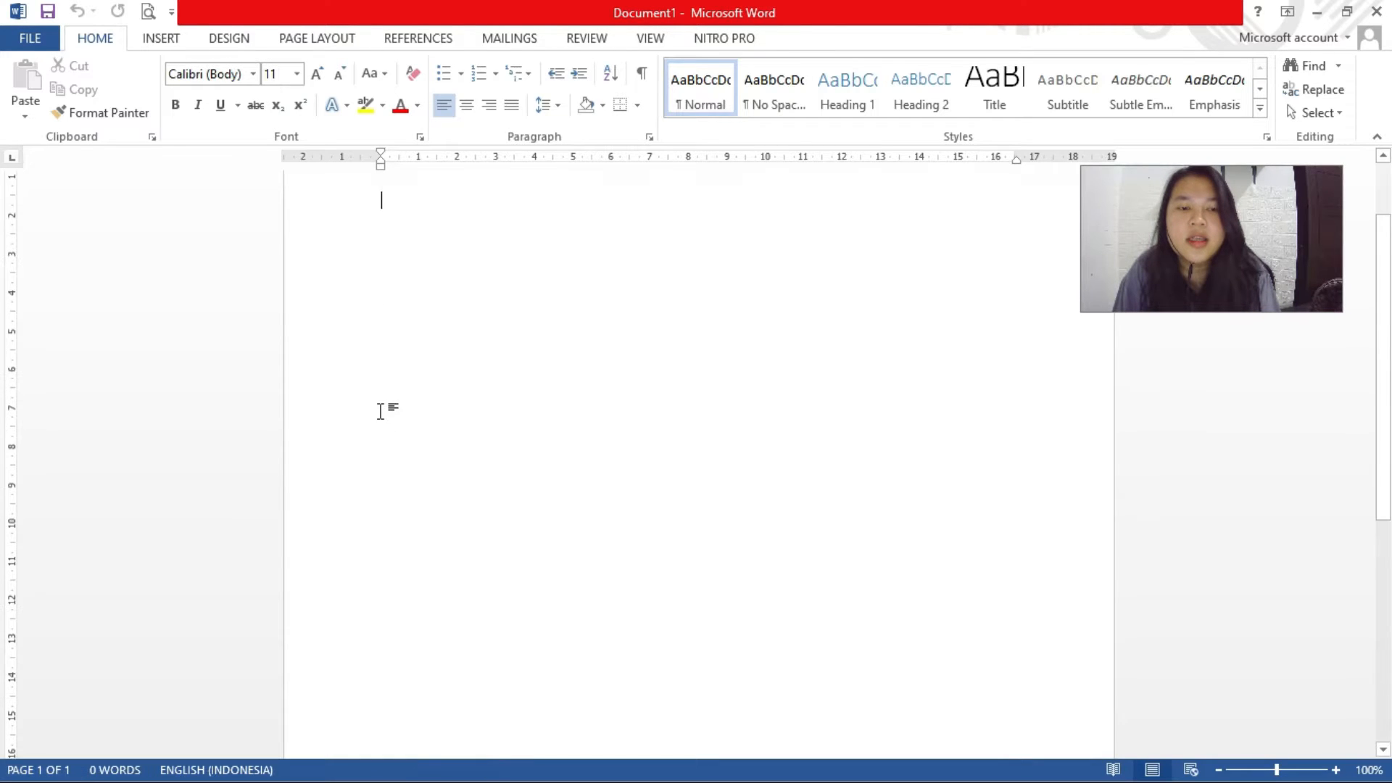
pyautogui.scroll(-7, 434, 370)
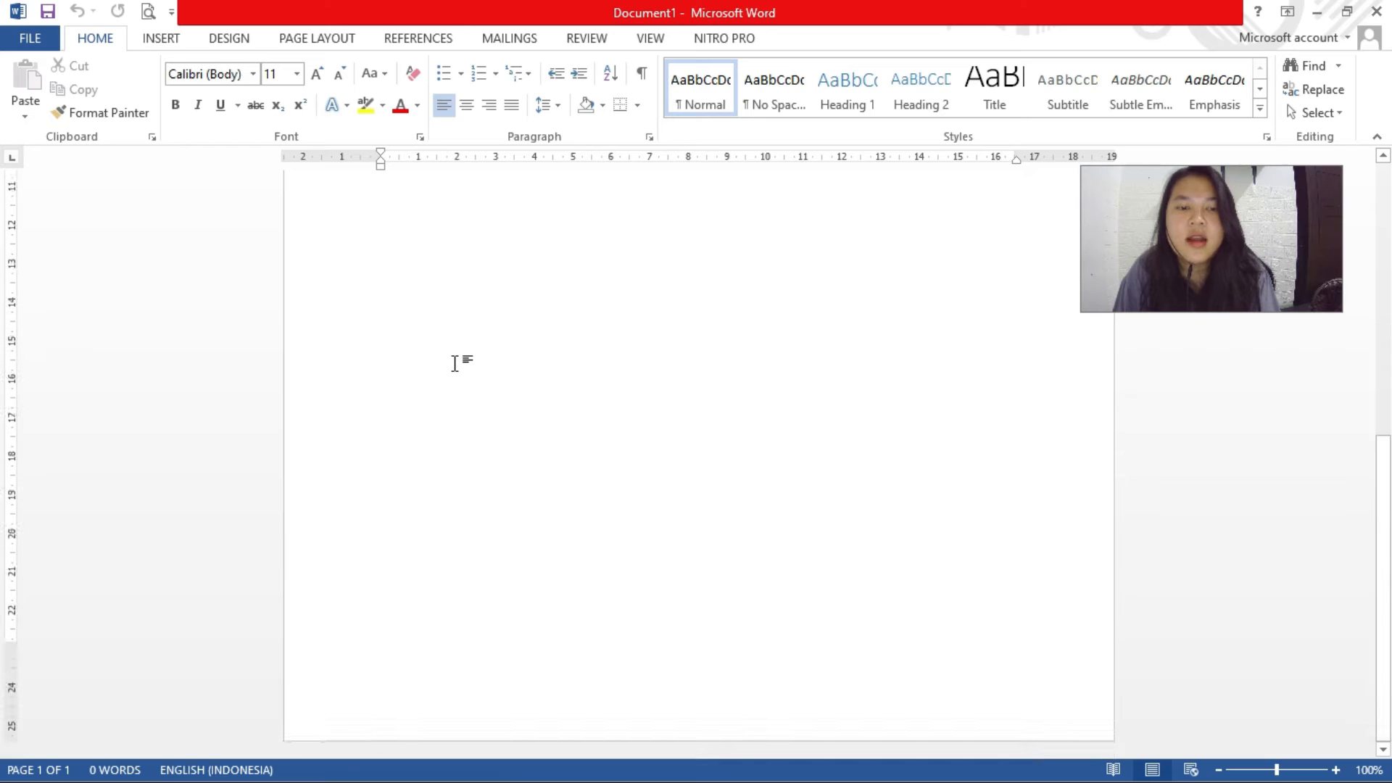
pyautogui.scroll(10, 454, 362)
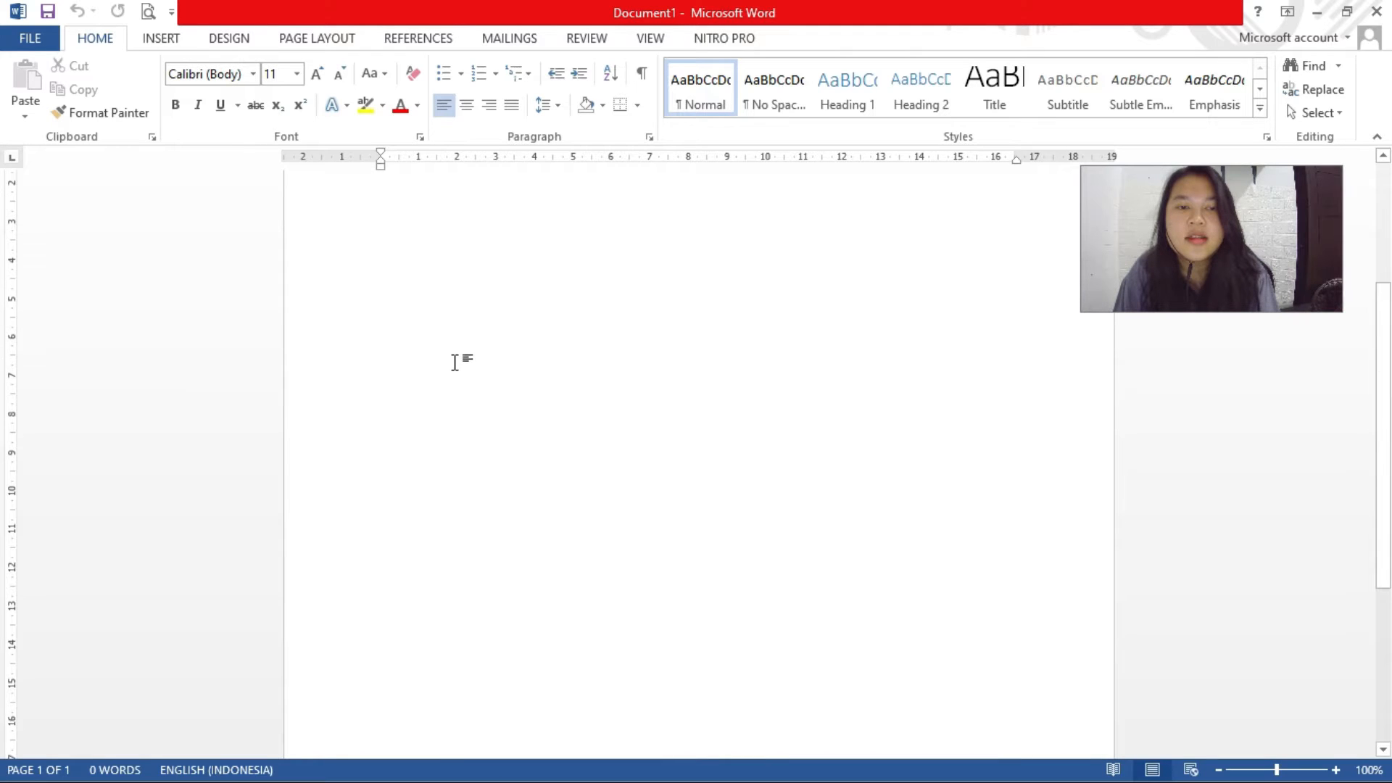
pyautogui.scroll(-2, 435, 311)
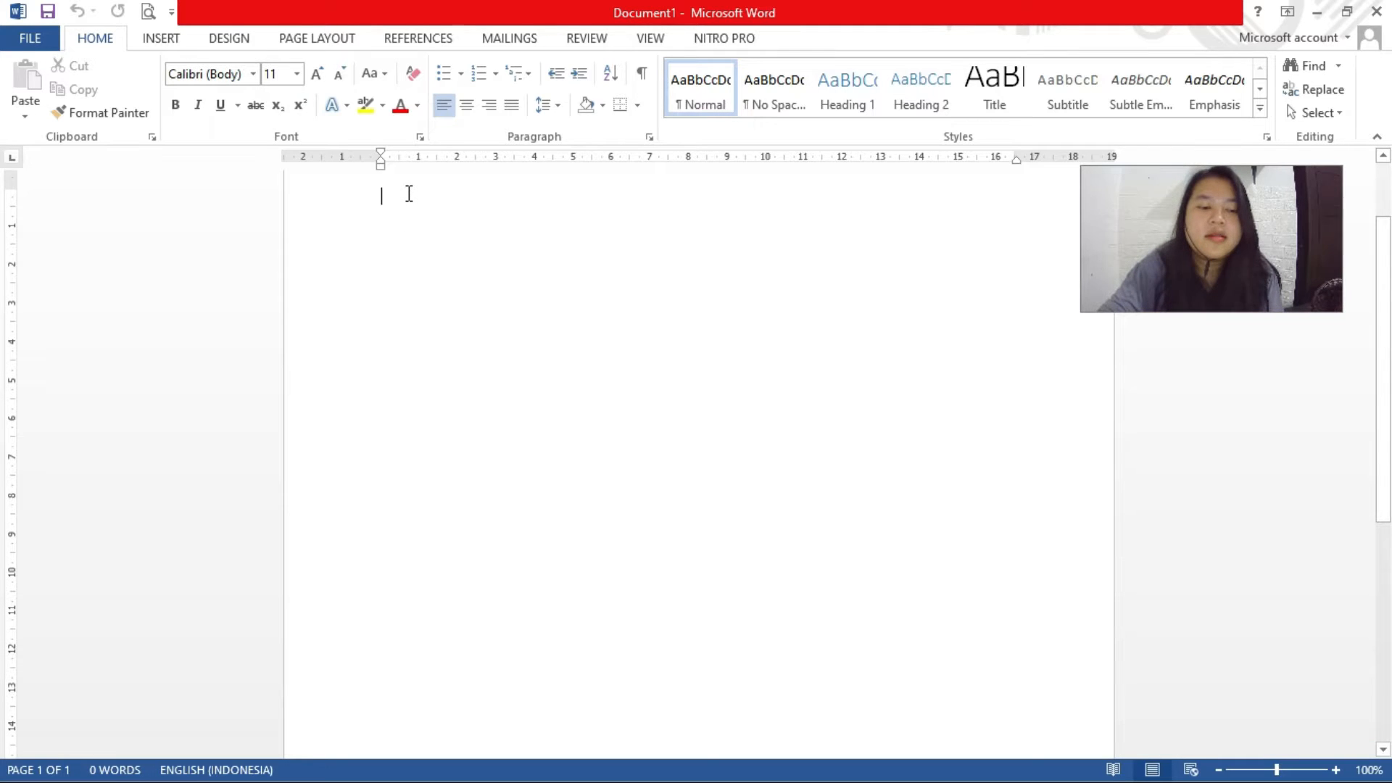
pyautogui.scroll(2, 597, 283)
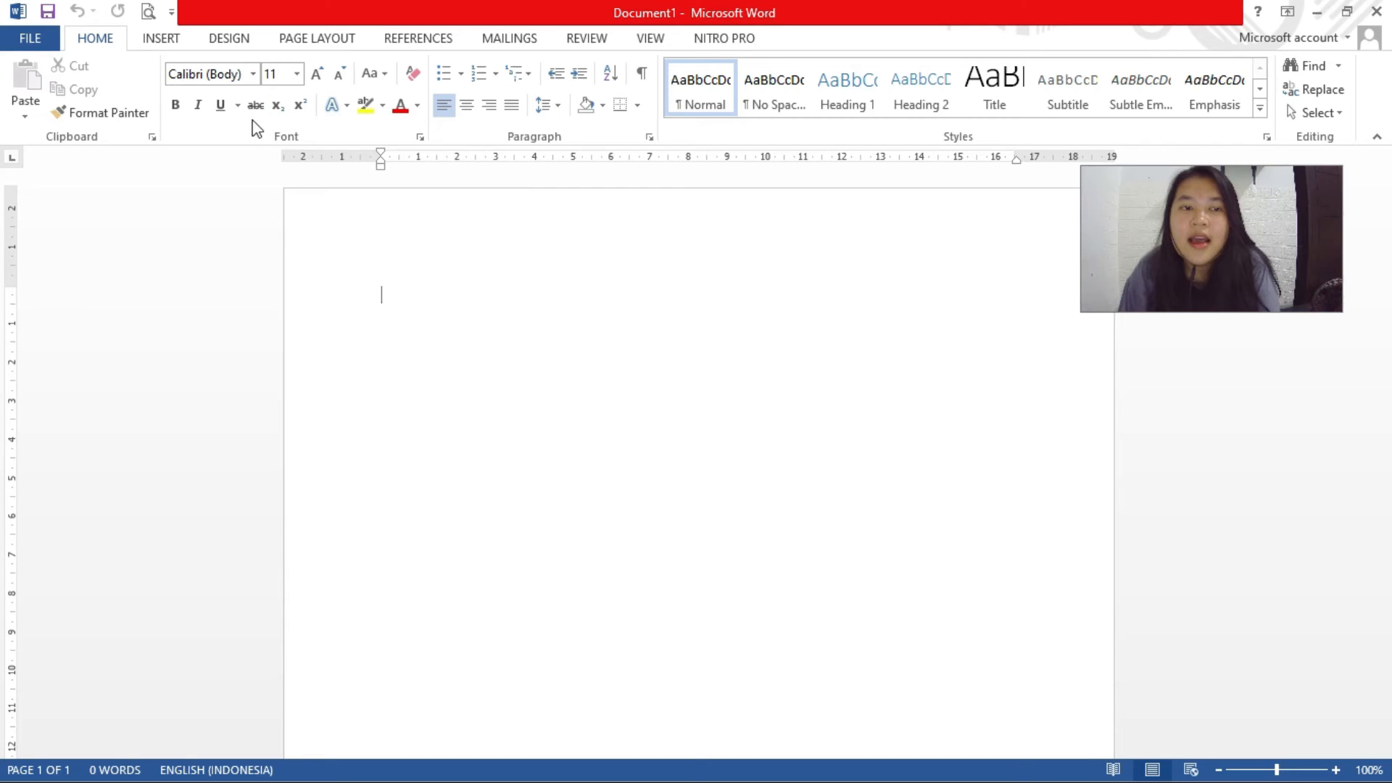
pyautogui.click(165, 40)
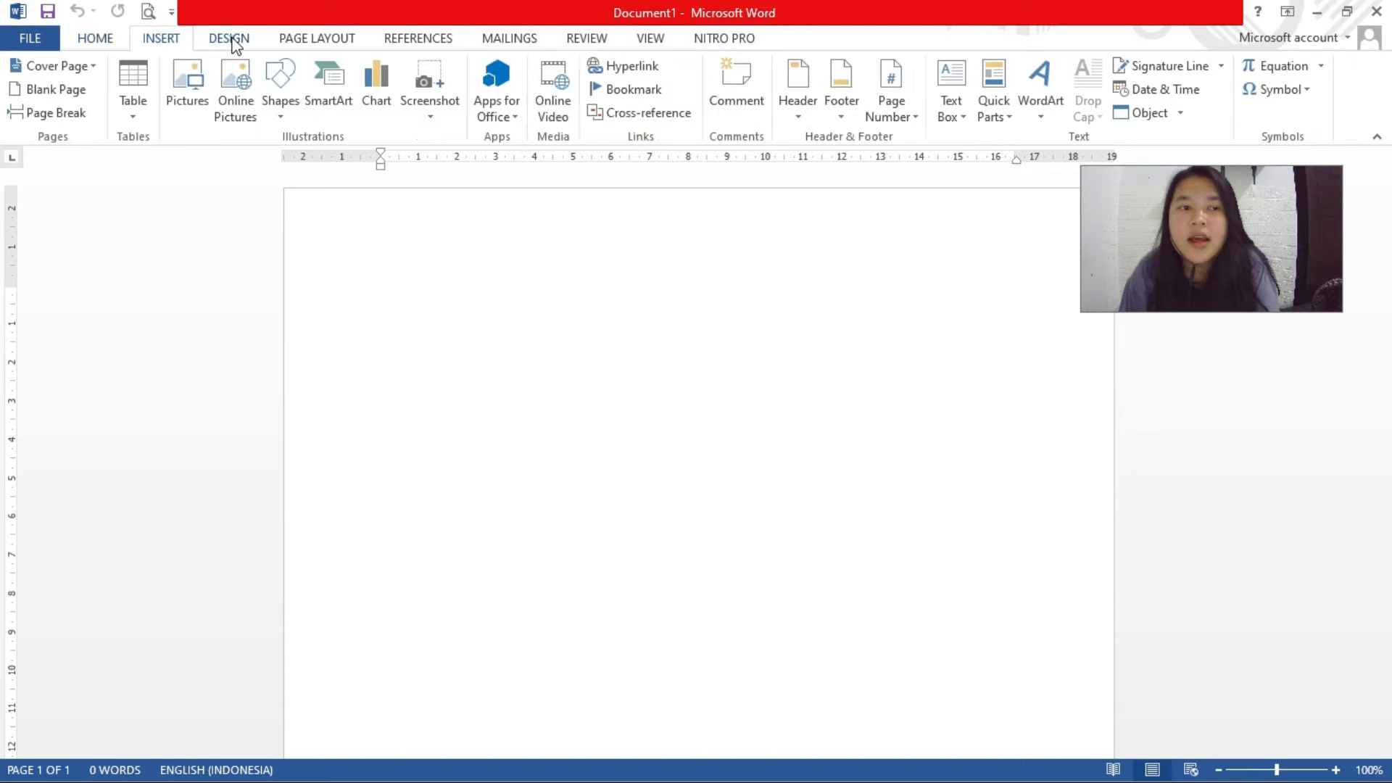
pyautogui.click(231, 45)
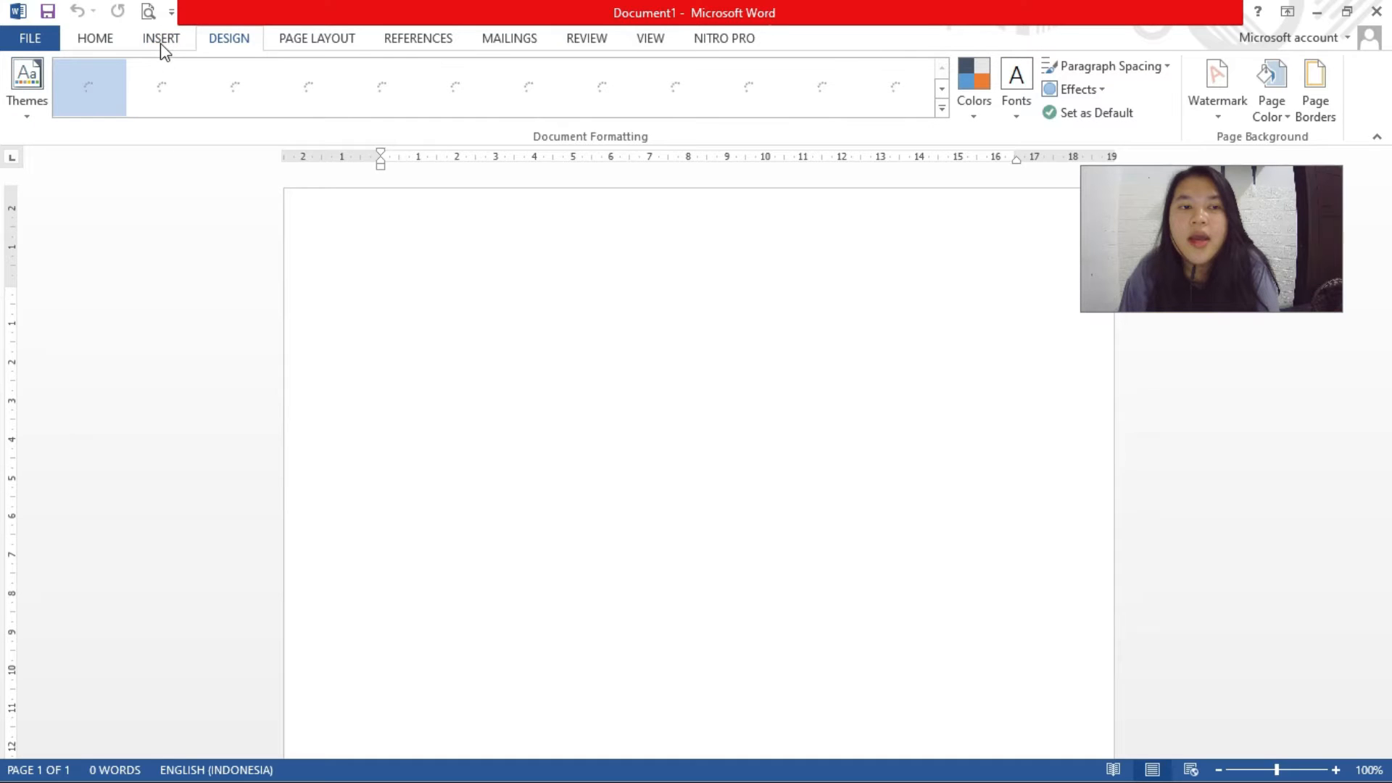
pyautogui.click(107, 44)
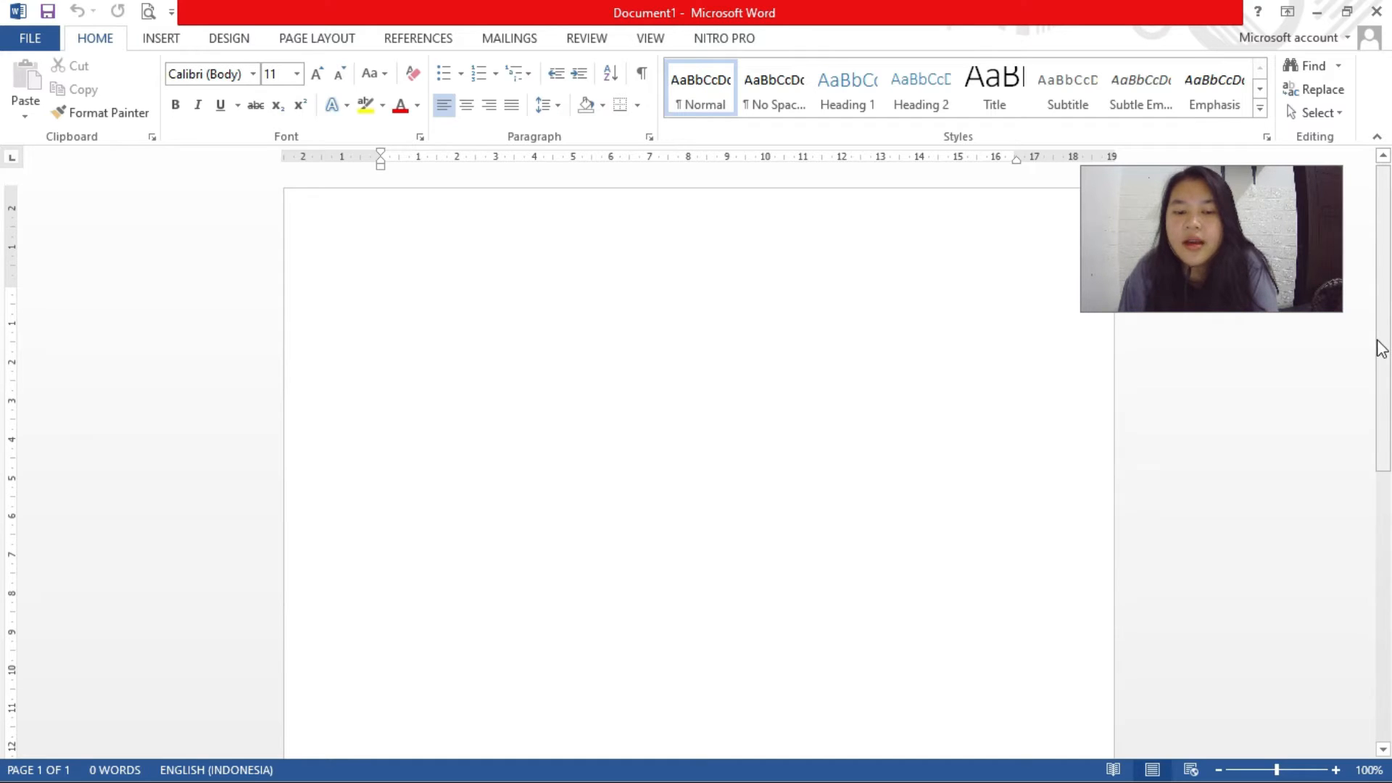
pyautogui.scroll(-4, 1384, 363)
pyautogui.scroll(3, 1384, 363)
pyautogui.scroll(2, 1383, 362)
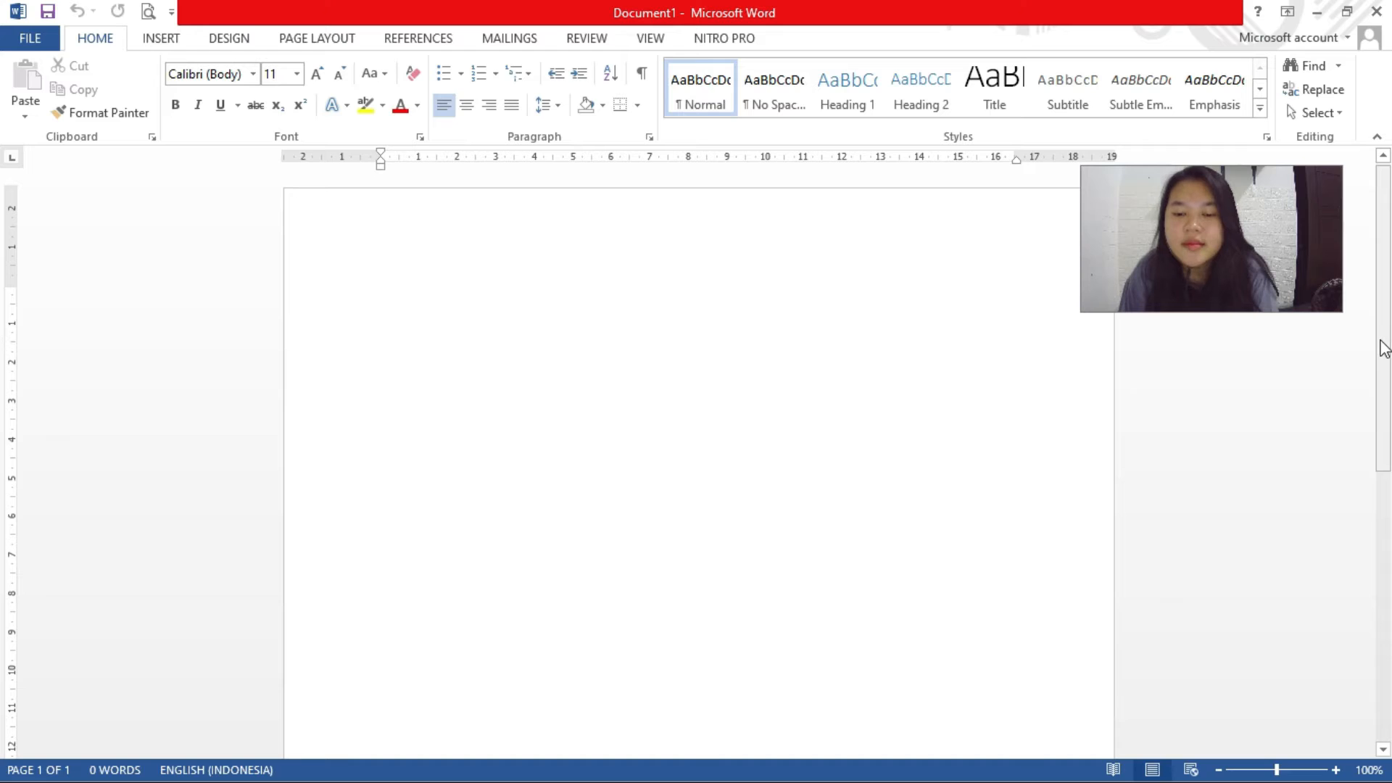
pyautogui.scroll(-6, 1384, 341)
pyautogui.scroll(5, 1384, 355)
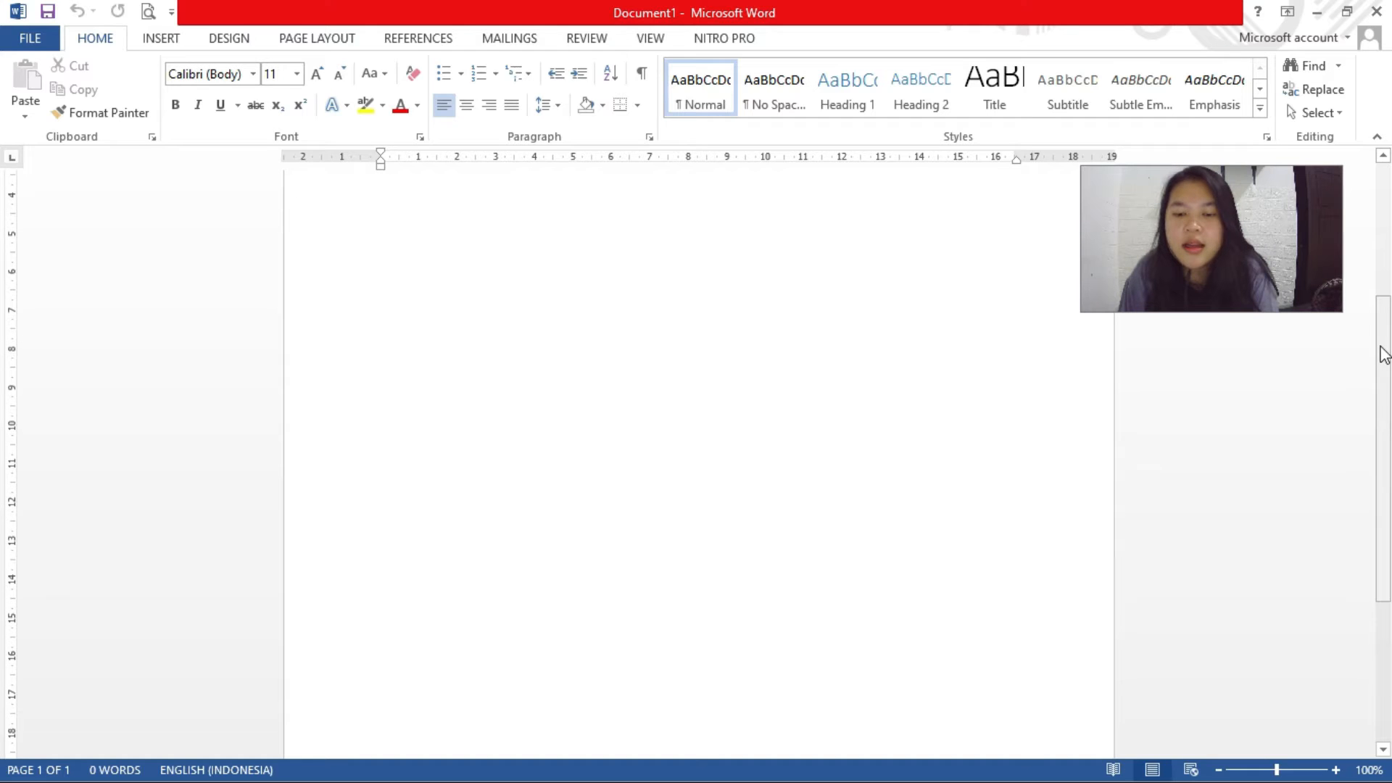
pyautogui.scroll(1, 1385, 352)
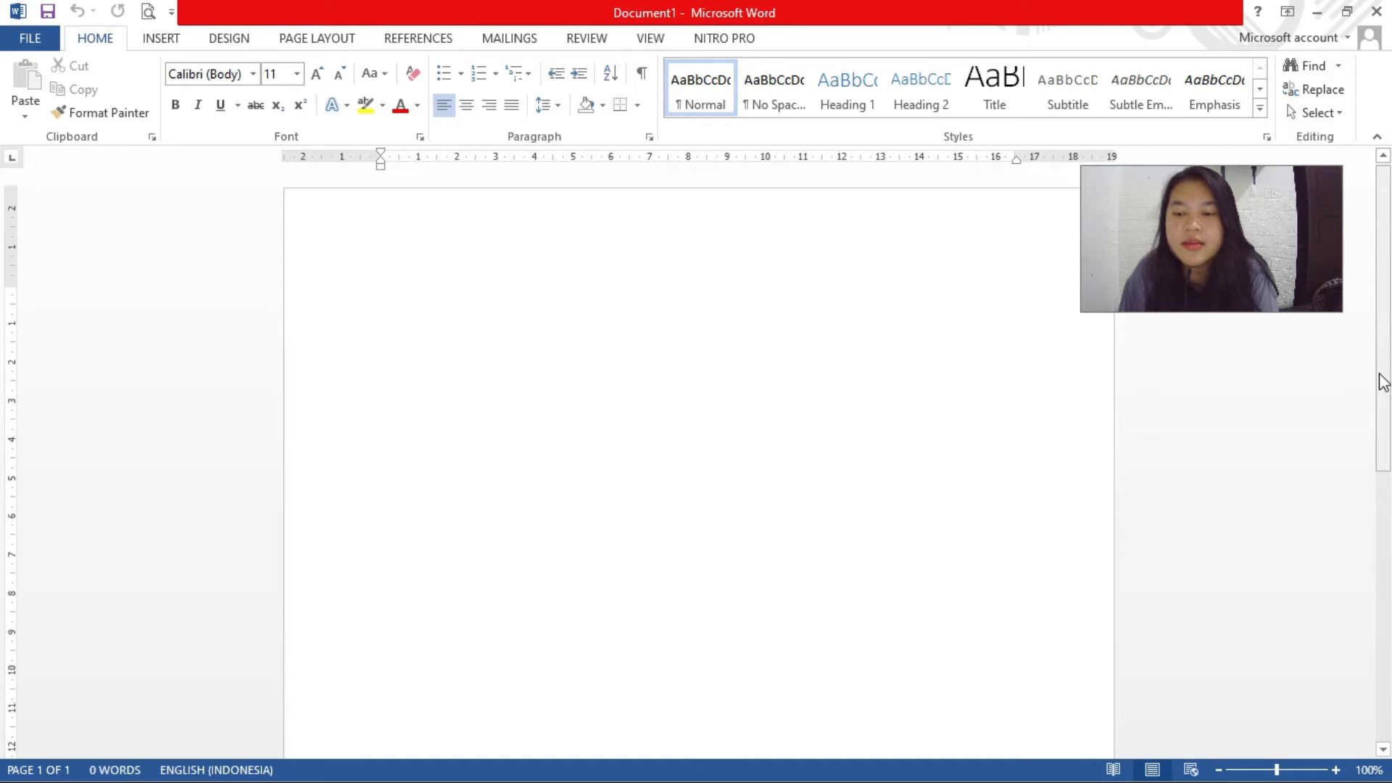
pyautogui.scroll(-6, 1379, 373)
pyautogui.scroll(6, 1378, 373)
pyautogui.scroll(1, 1379, 371)
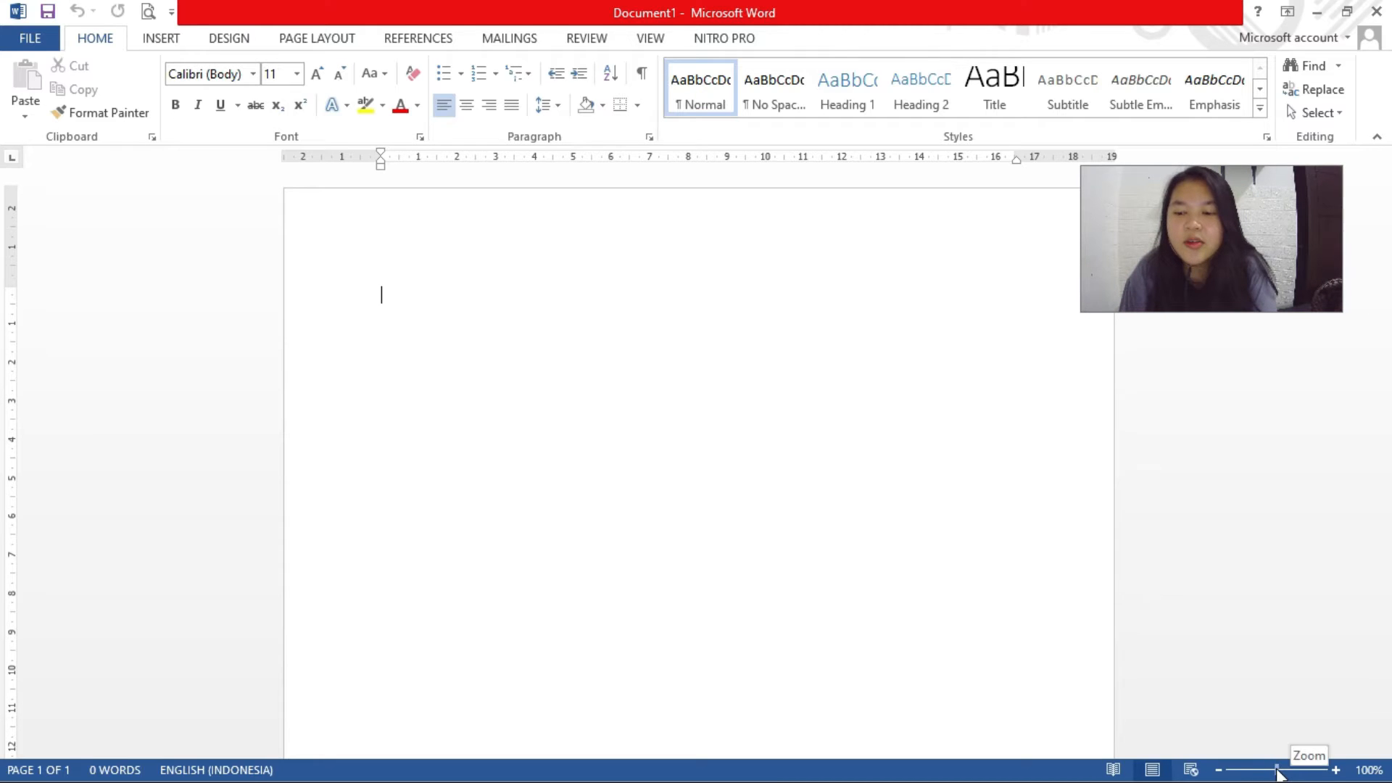
pyautogui.moveTo(1278, 772)
pyautogui.mouseDown()
pyautogui.moveTo(1293, 772)
pyautogui.moveTo(1256, 776)
pyautogui.moveTo(1278, 775)
pyautogui.mouseUp()
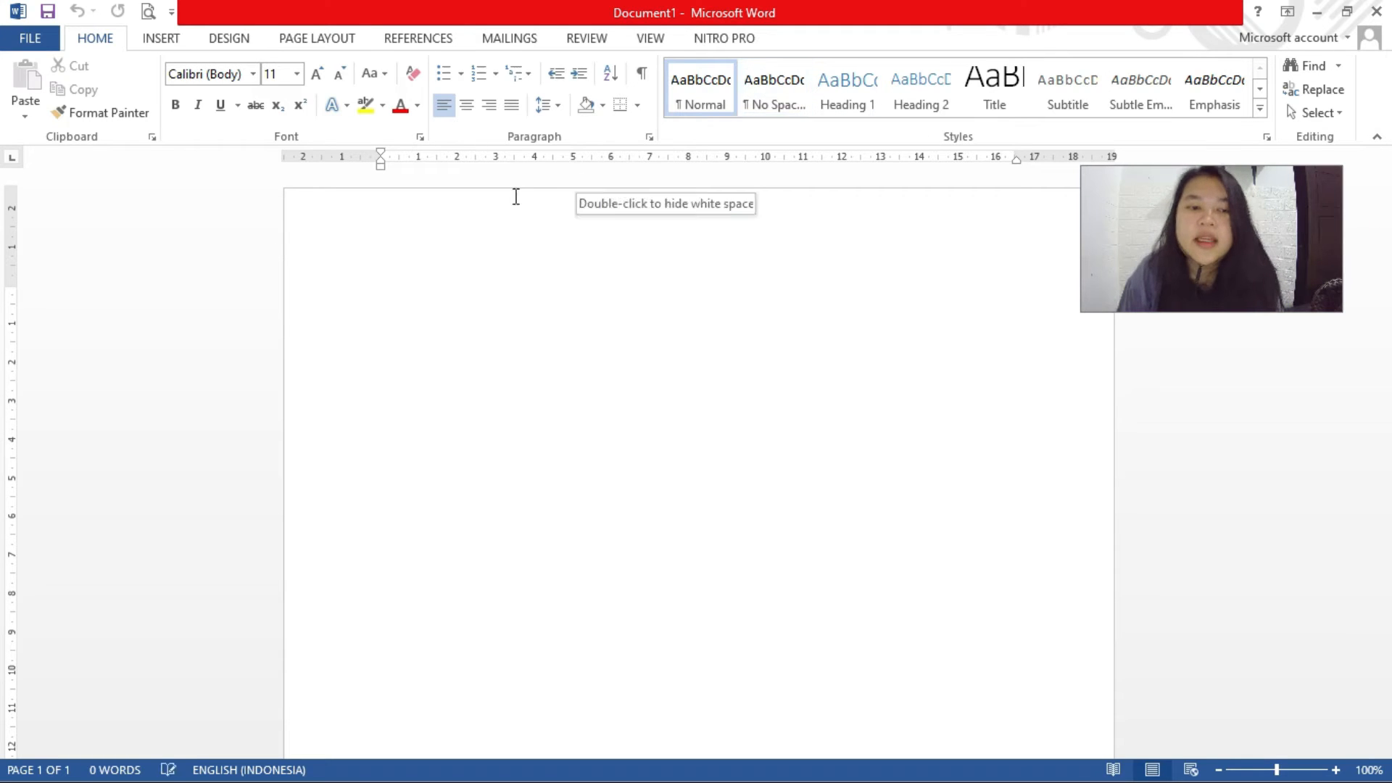
# Examine the templates for new documents, the recent documents list and the locations available for saving the document
pyautogui.click(41, 45)
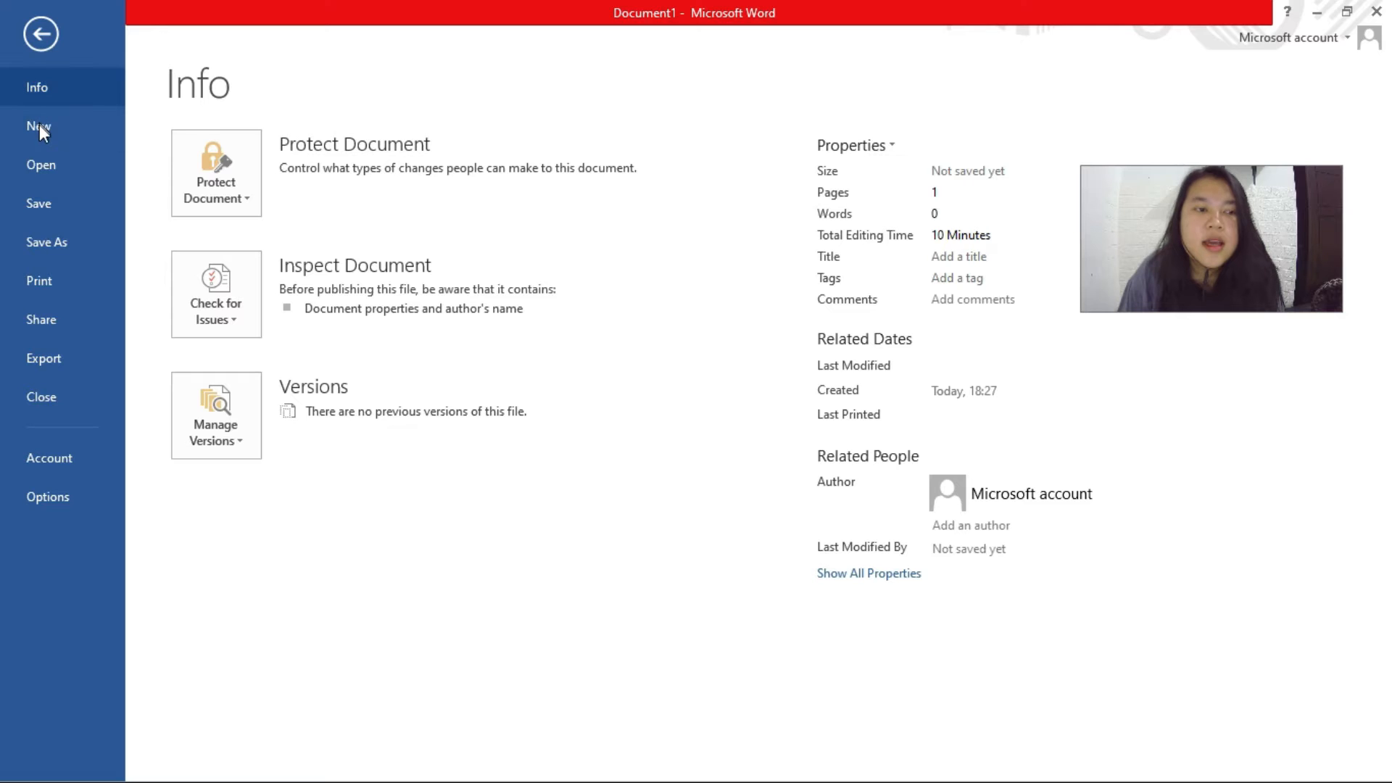
pyautogui.click(87, 133)
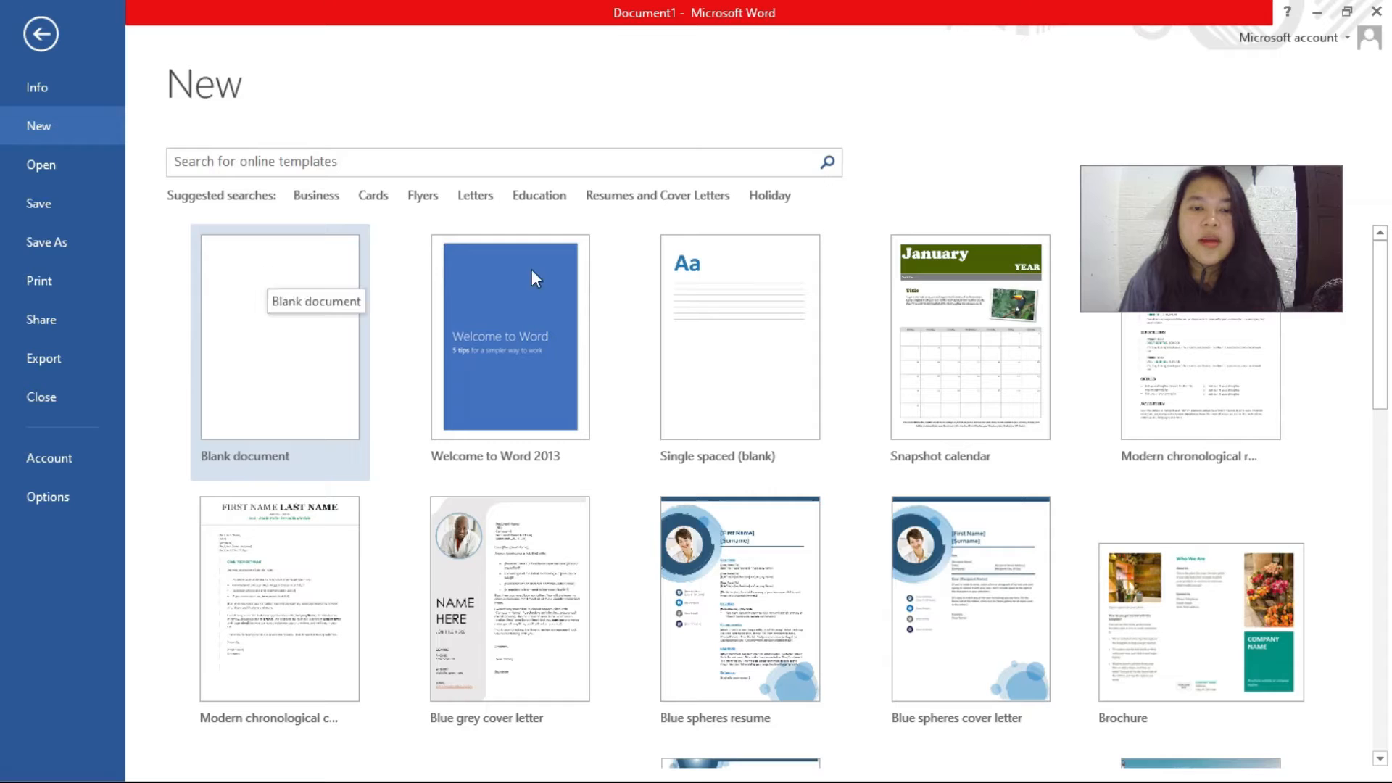
pyautogui.scroll(-2, 1223, 570)
pyautogui.scroll(-2, 1219, 567)
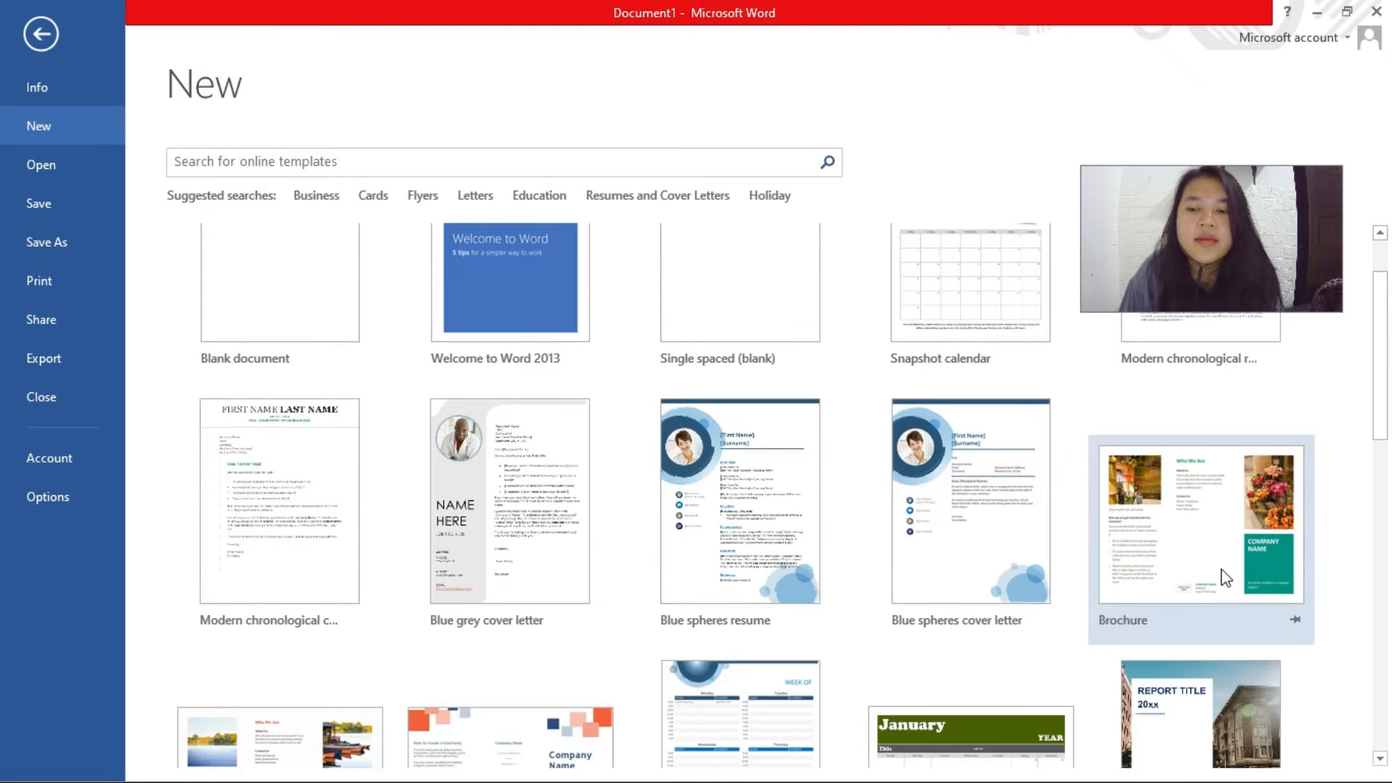
pyautogui.scroll(3, 1027, 466)
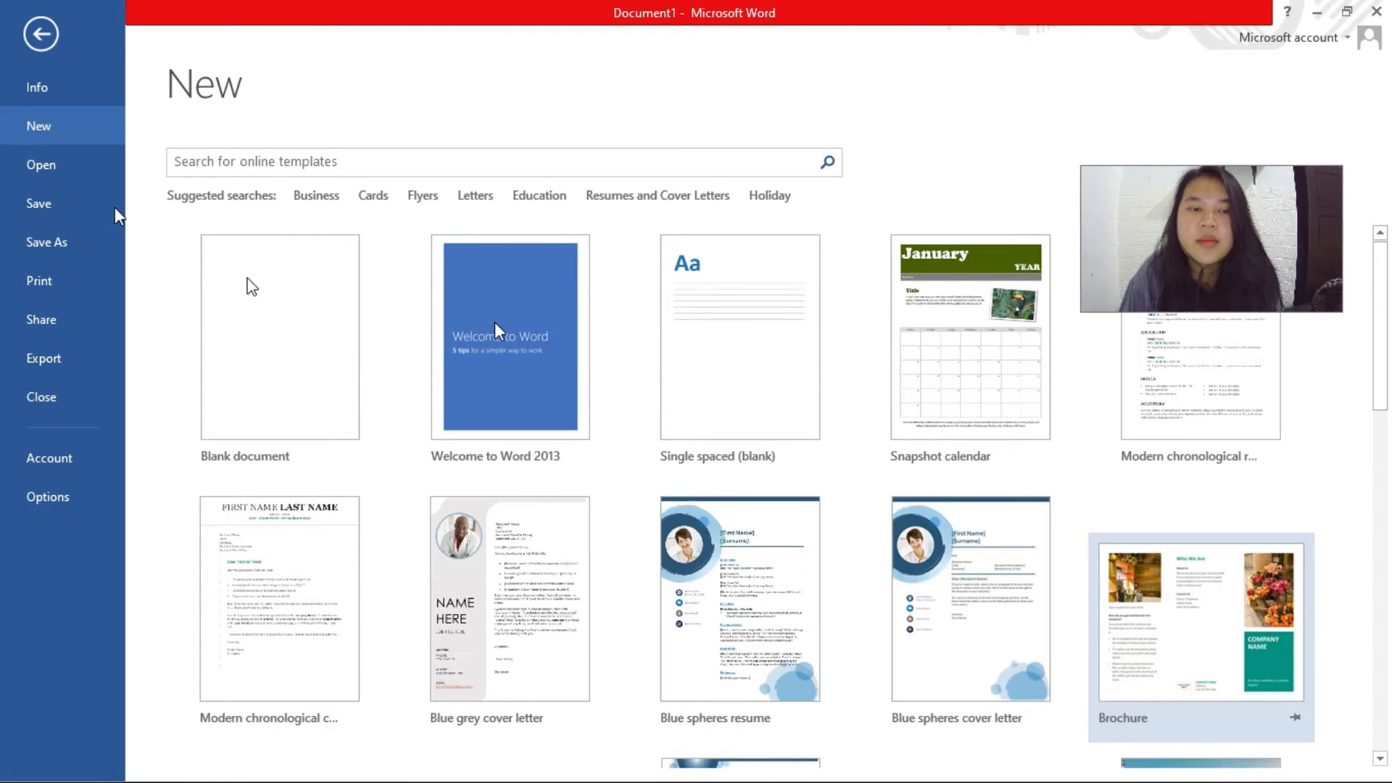
pyautogui.click(67, 173)
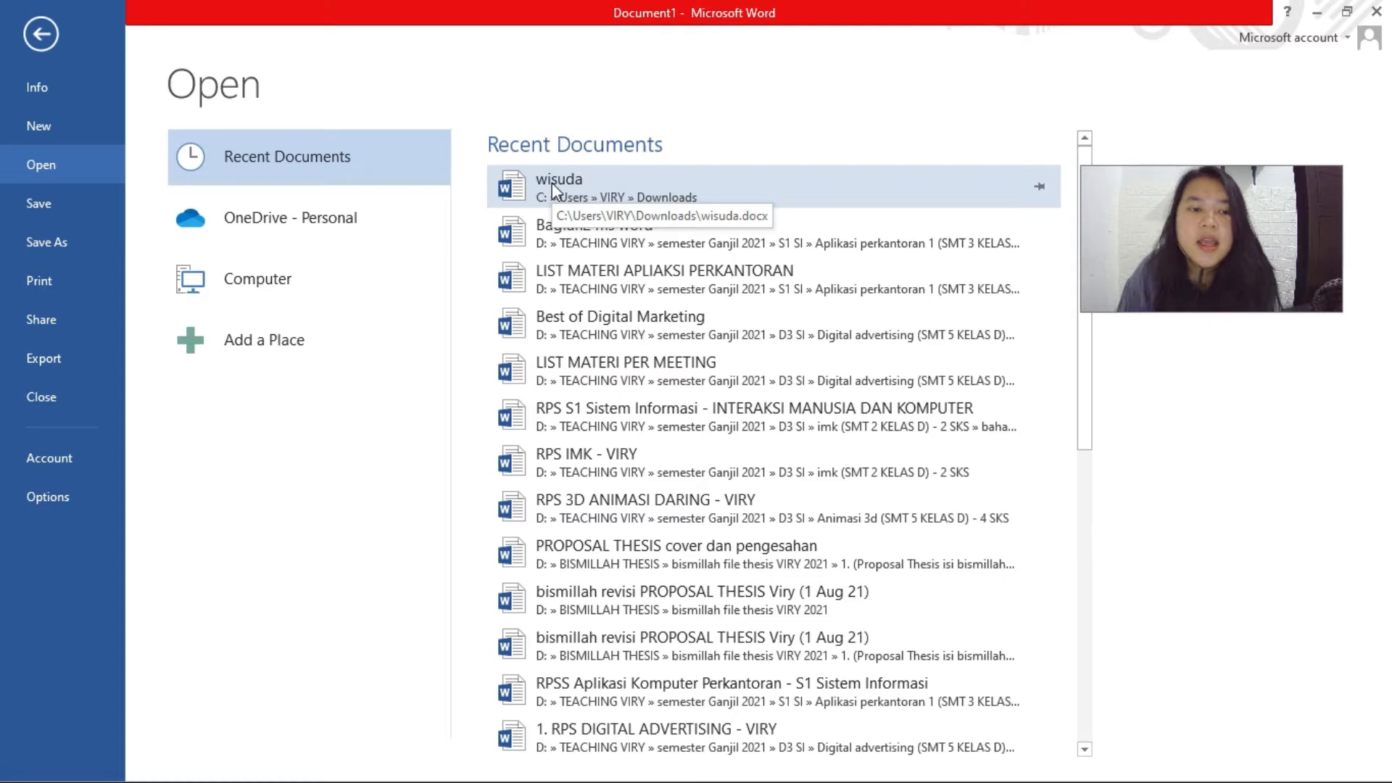
pyautogui.click(87, 208)
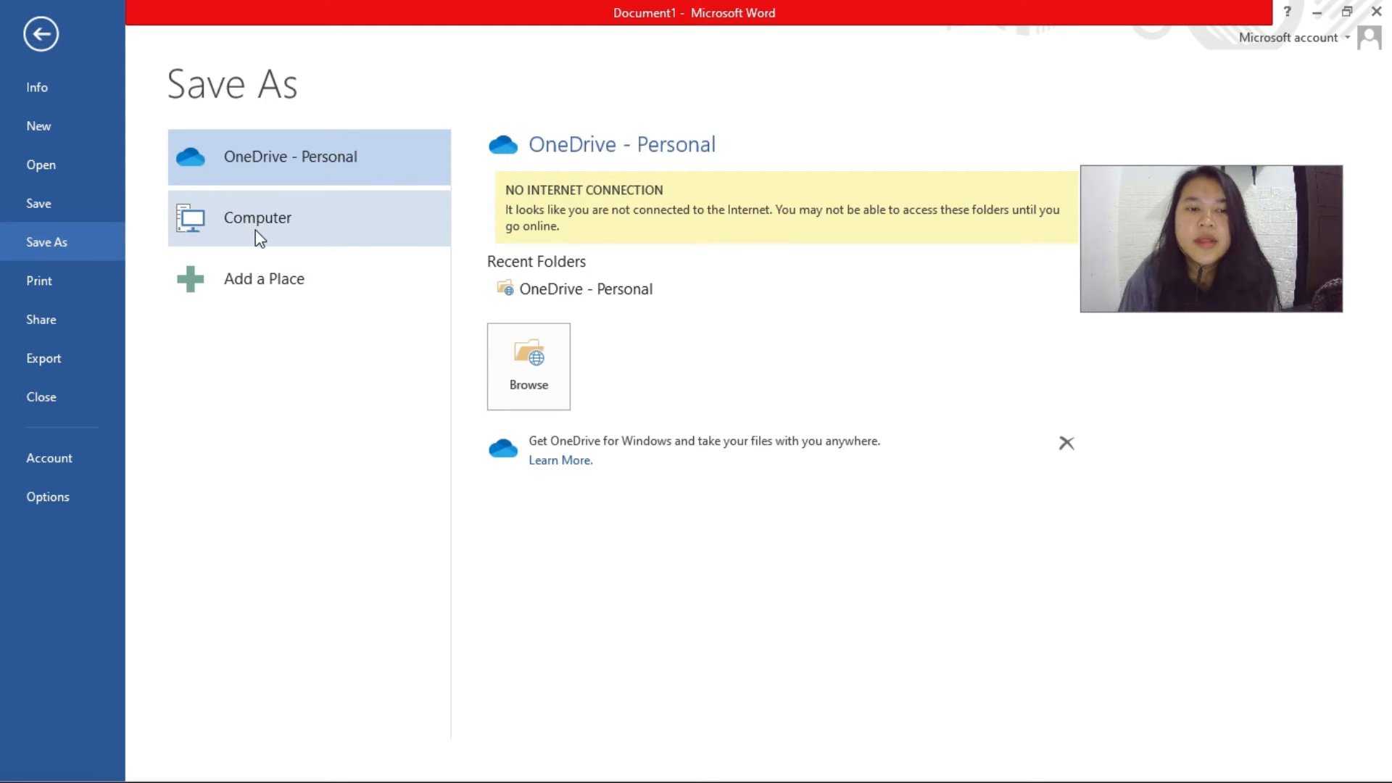
pyautogui.click(302, 236)
pyautogui.click(301, 171)
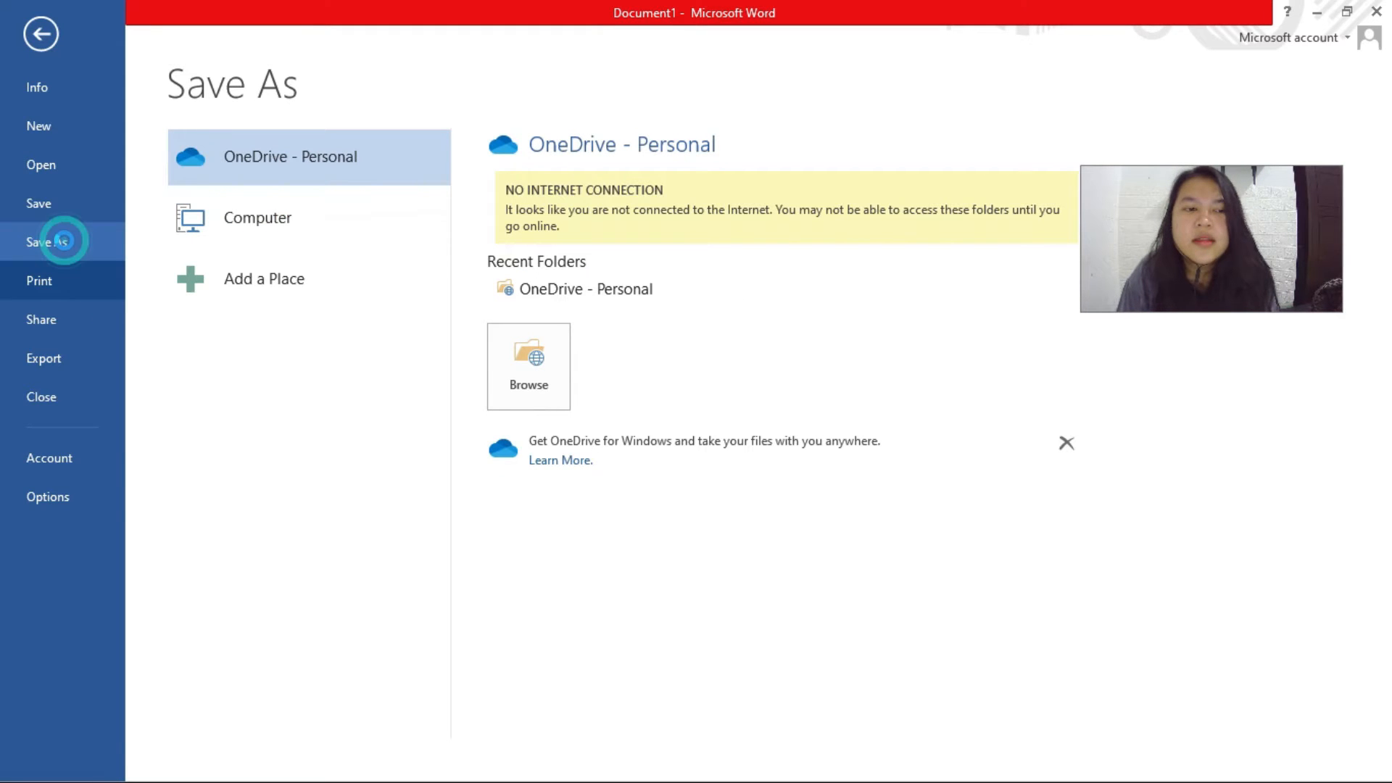
# Examine the print settings, the sharing methods, and the PDF/XPS and file type options for exporting the document
pyautogui.click(72, 285)
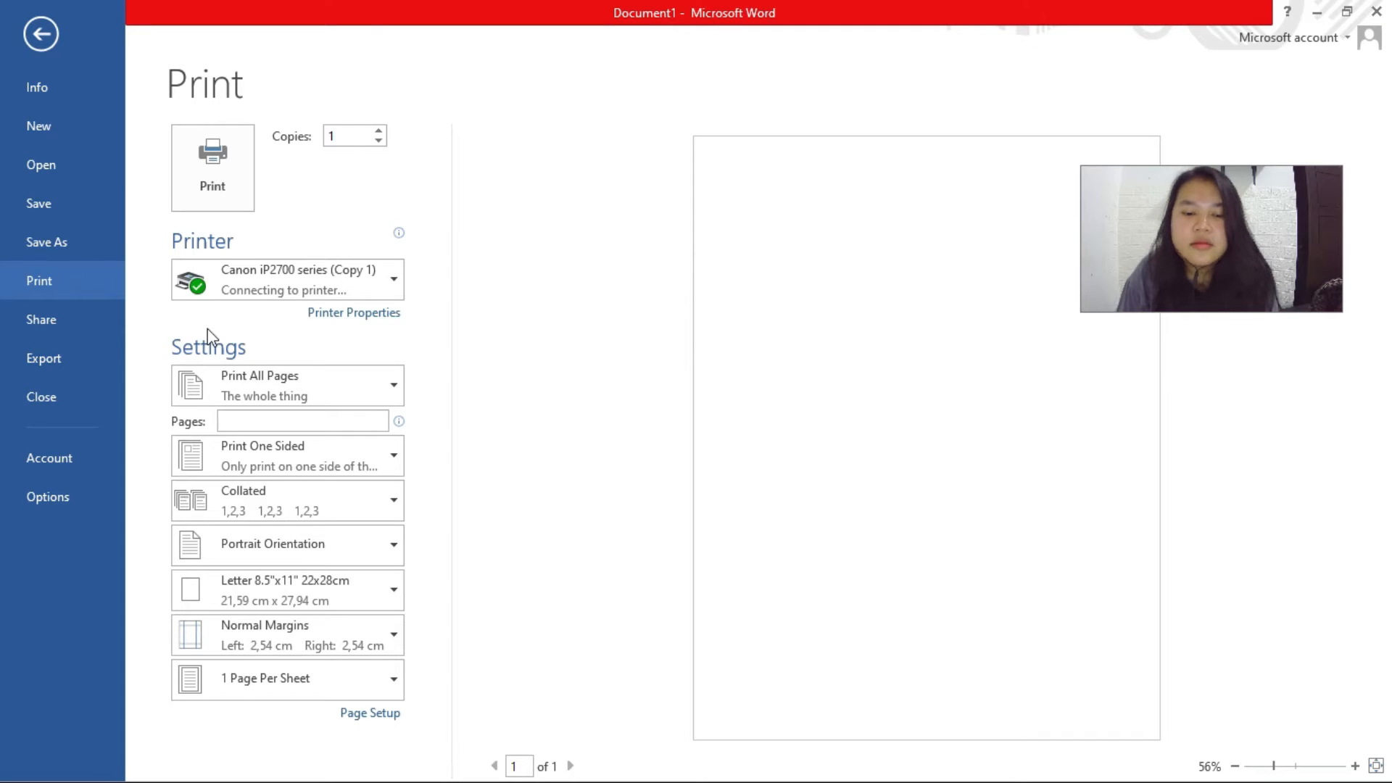
pyautogui.click(80, 332)
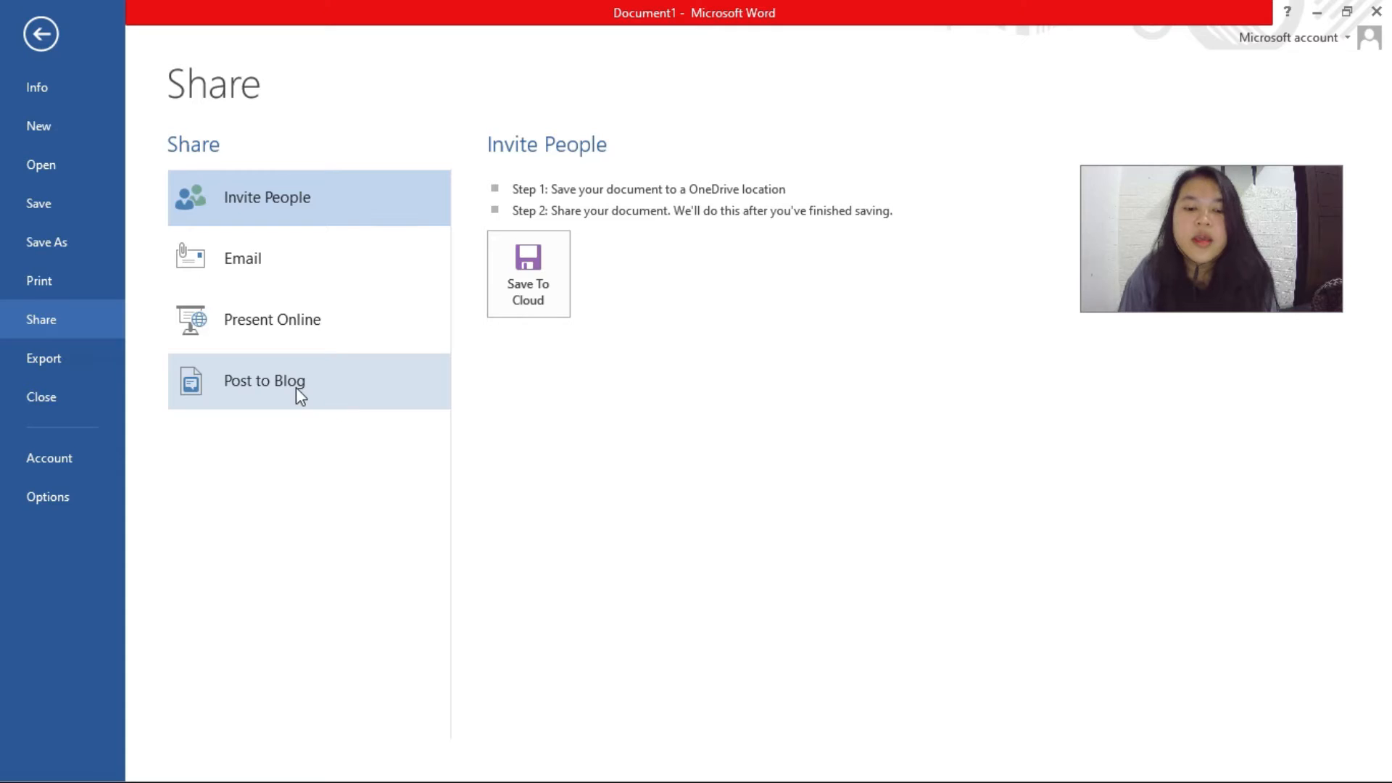
pyautogui.click(99, 366)
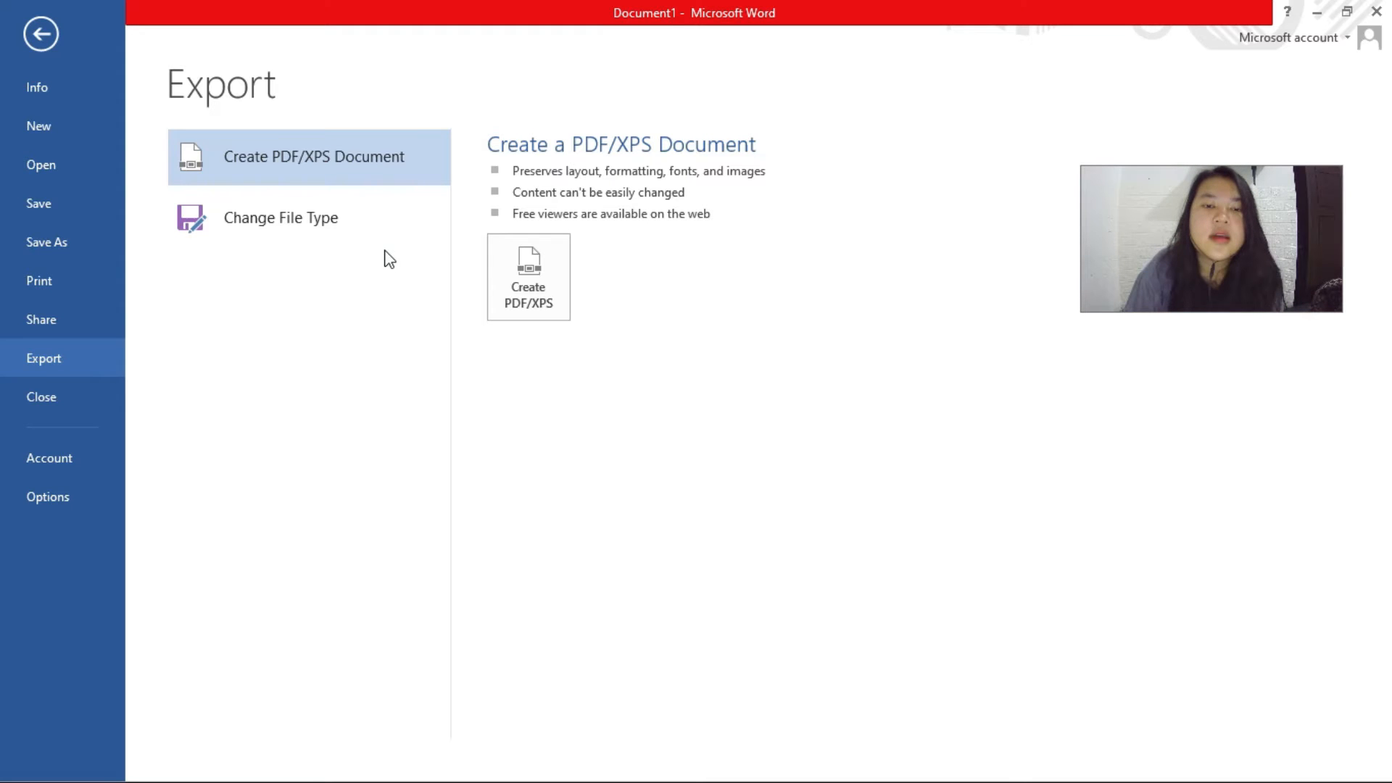
pyautogui.click(337, 234)
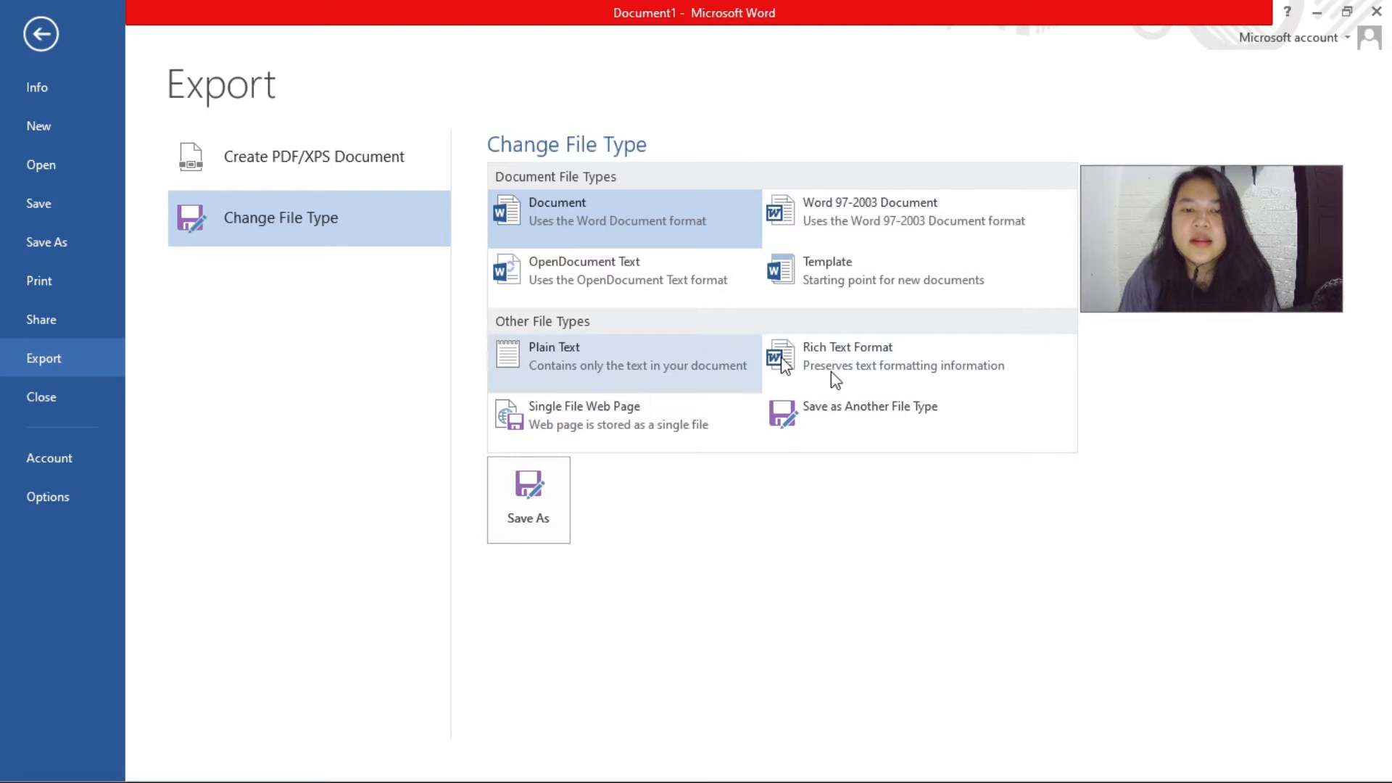
pyautogui.click(311, 166)
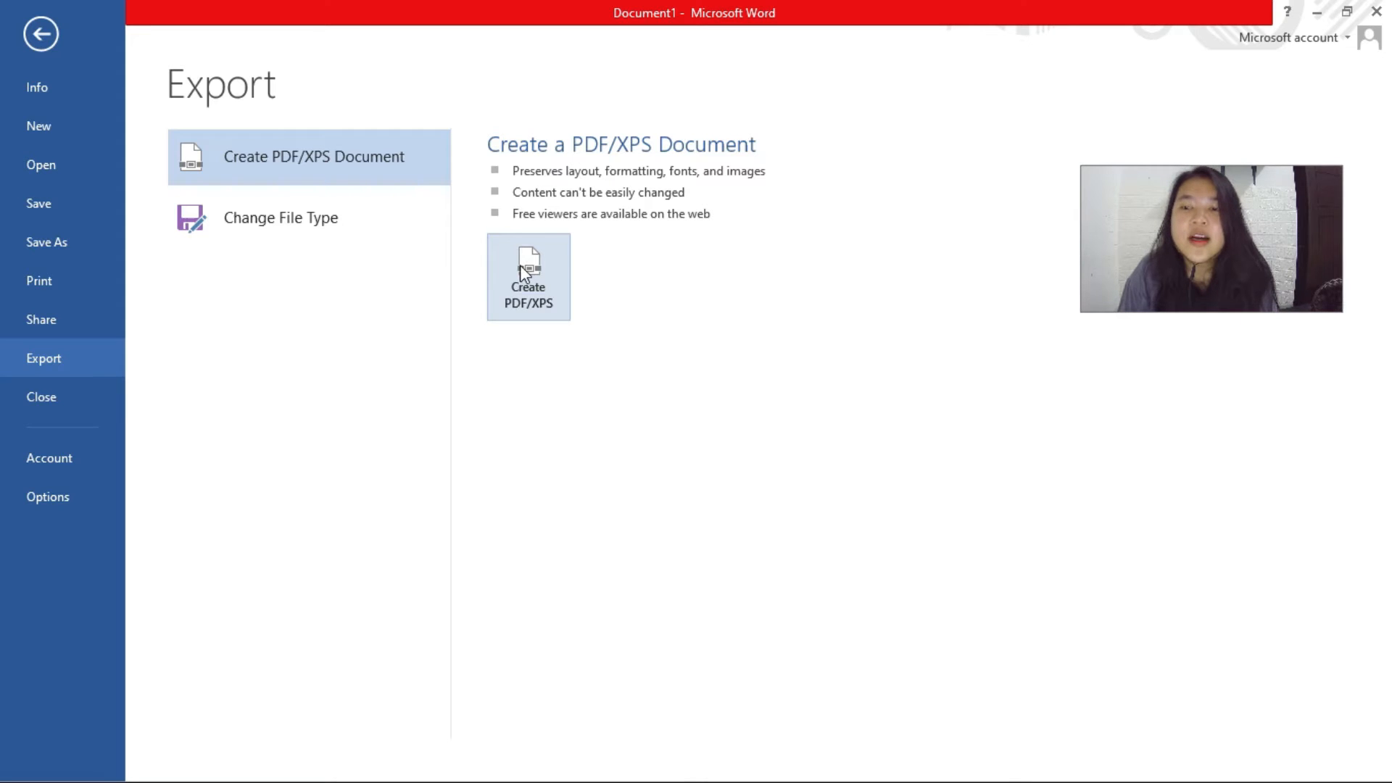
pyautogui.click(361, 216)
pyautogui.click(341, 158)
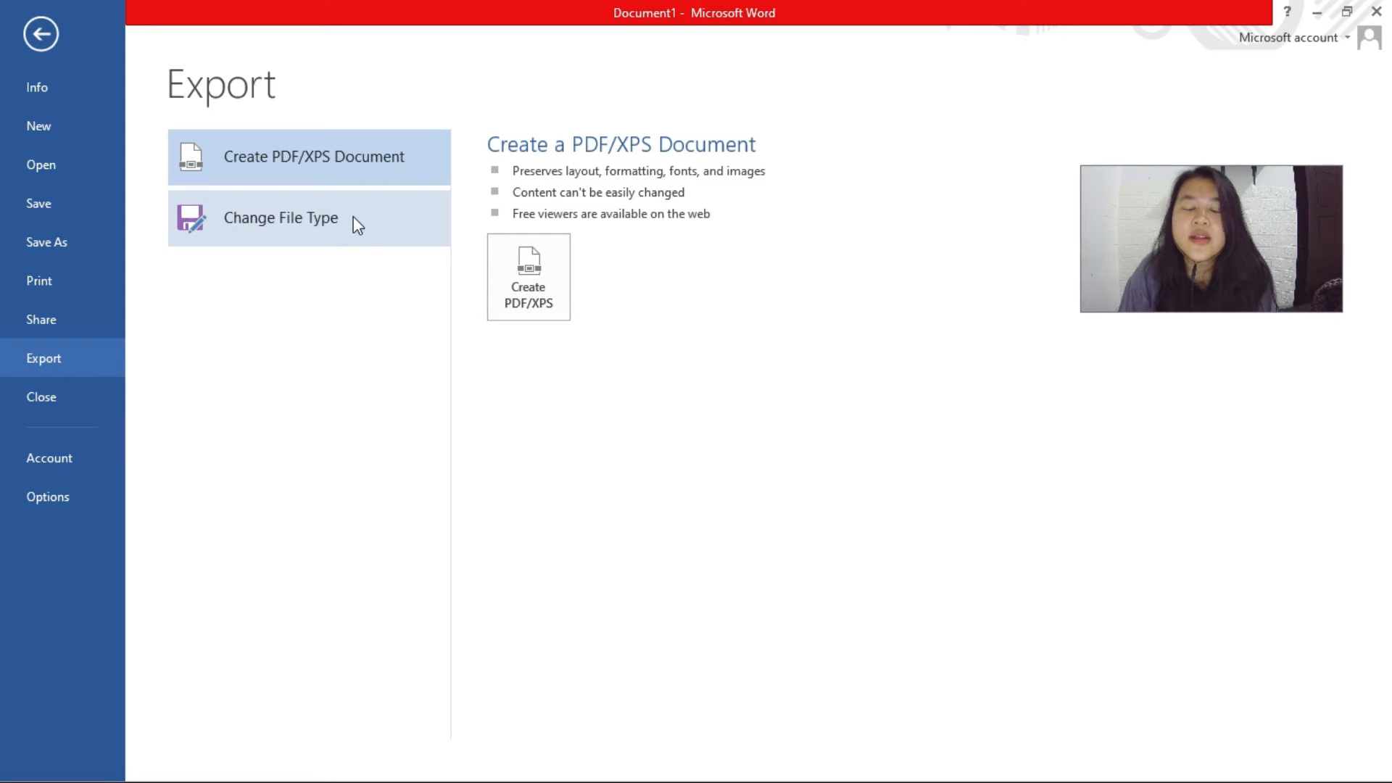
# Close the current empty document and create a new blank document
pyautogui.click(70, 396)
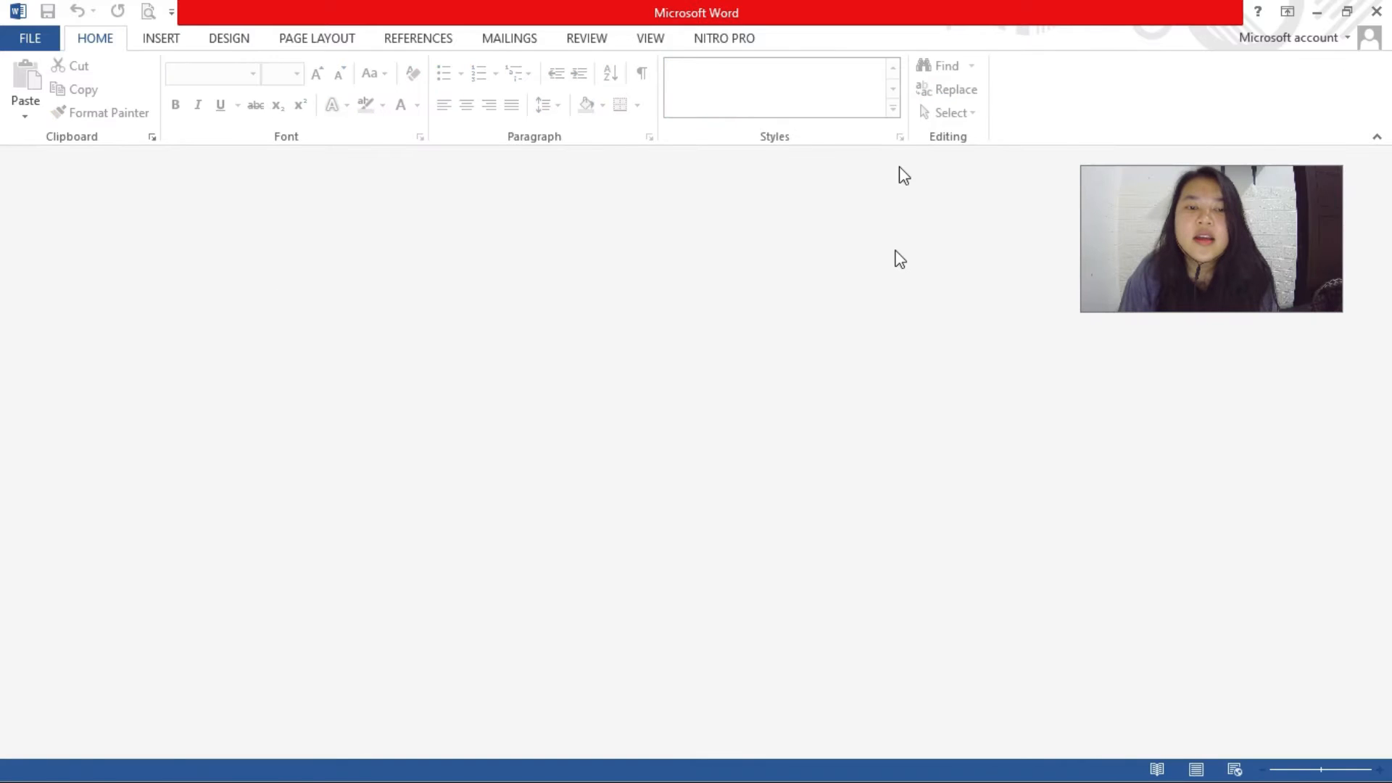
pyautogui.click(48, 41)
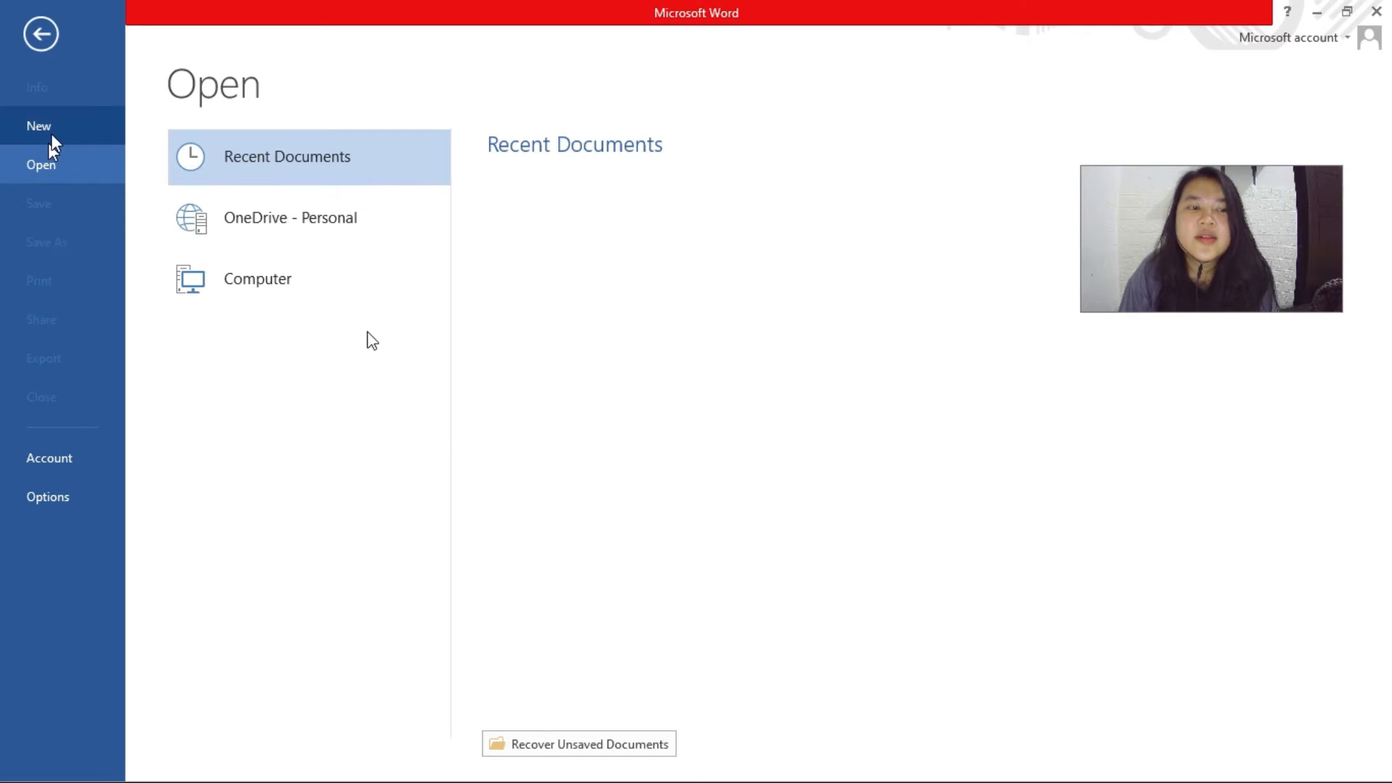
pyautogui.click(50, 134)
pyautogui.click(323, 320)
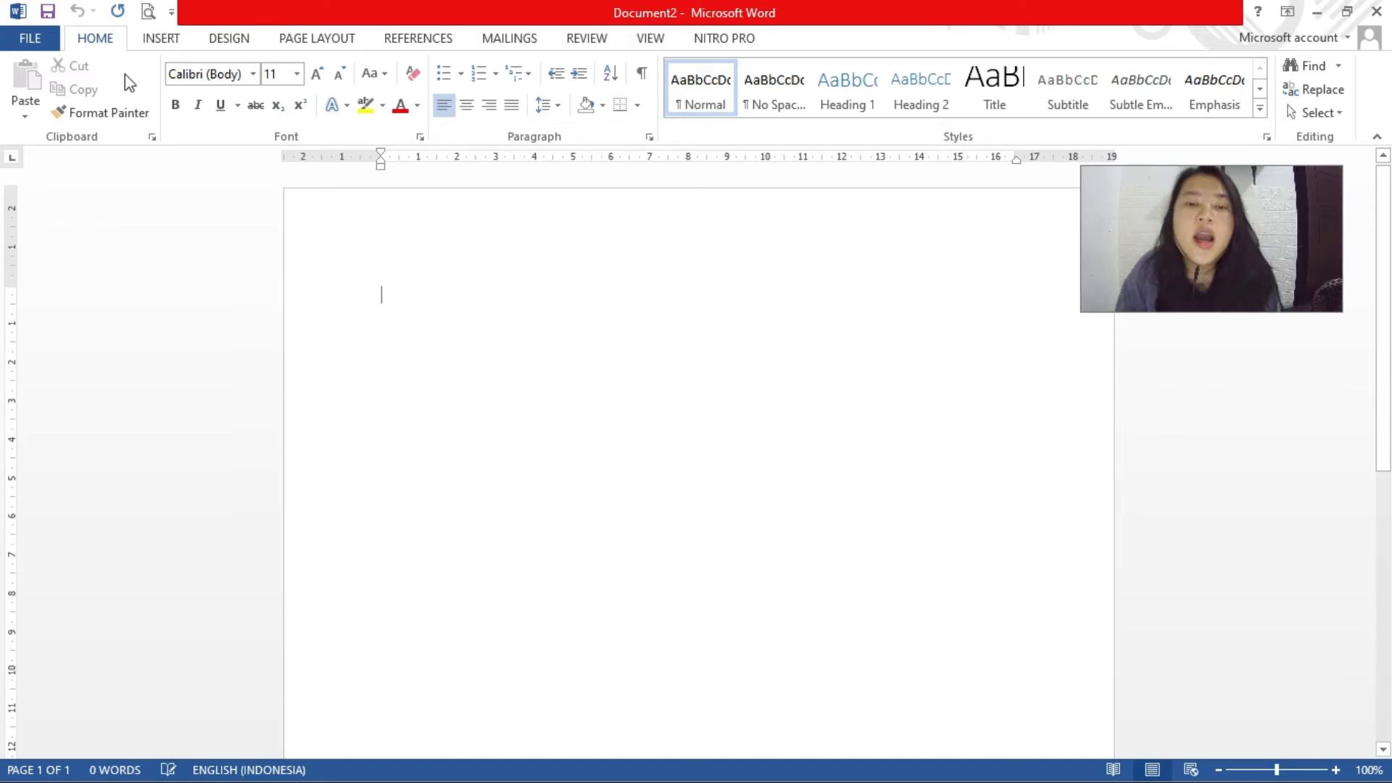
pyautogui.click(45, 44)
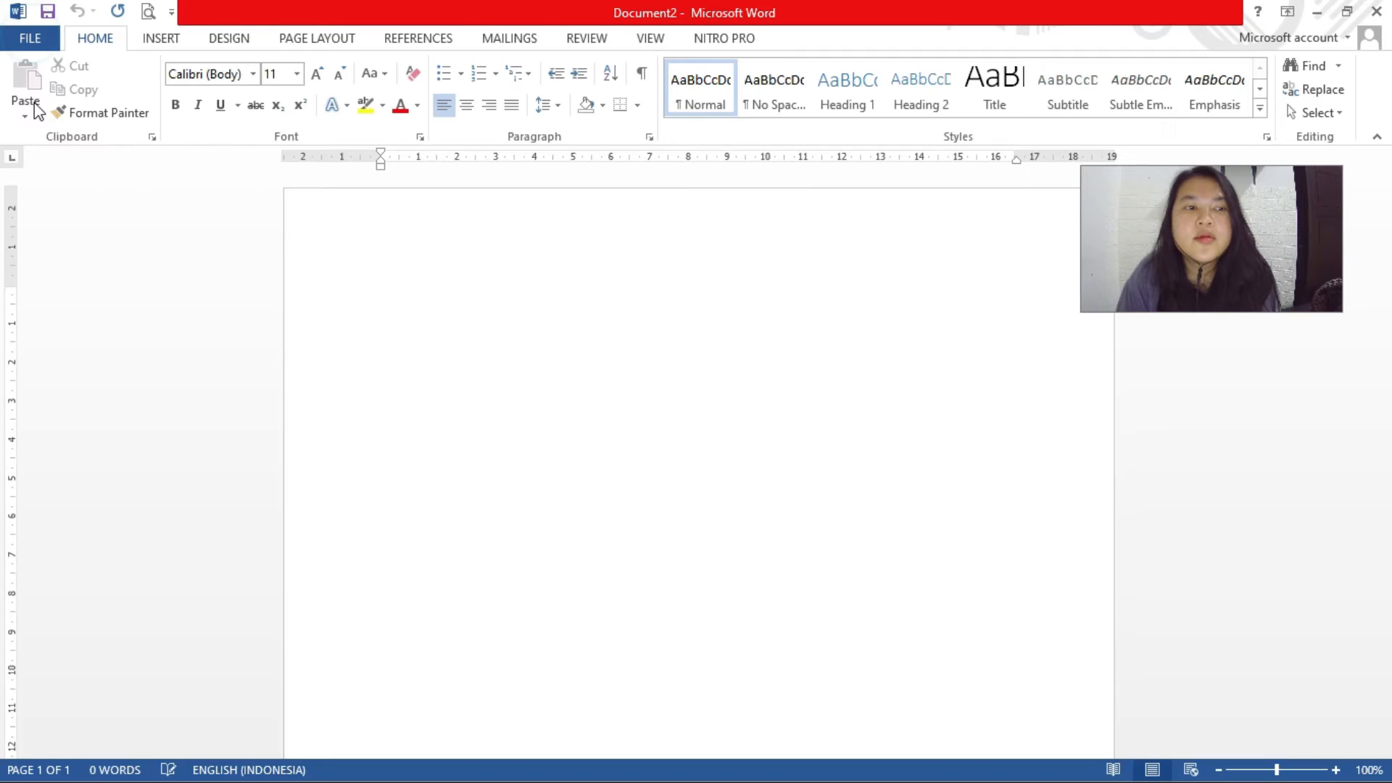
pyautogui.click(32, 41)
pyautogui.click(45, 47)
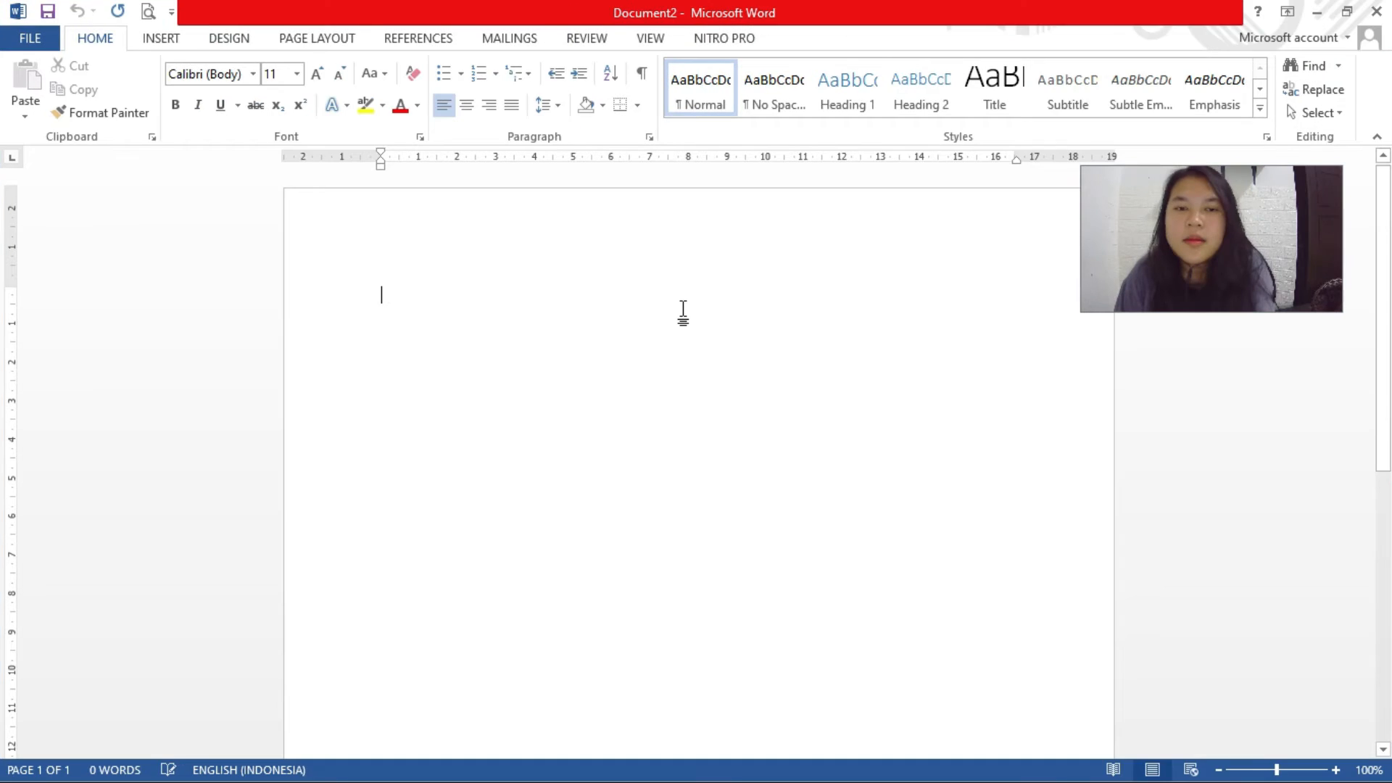
pyautogui.click(32, 39)
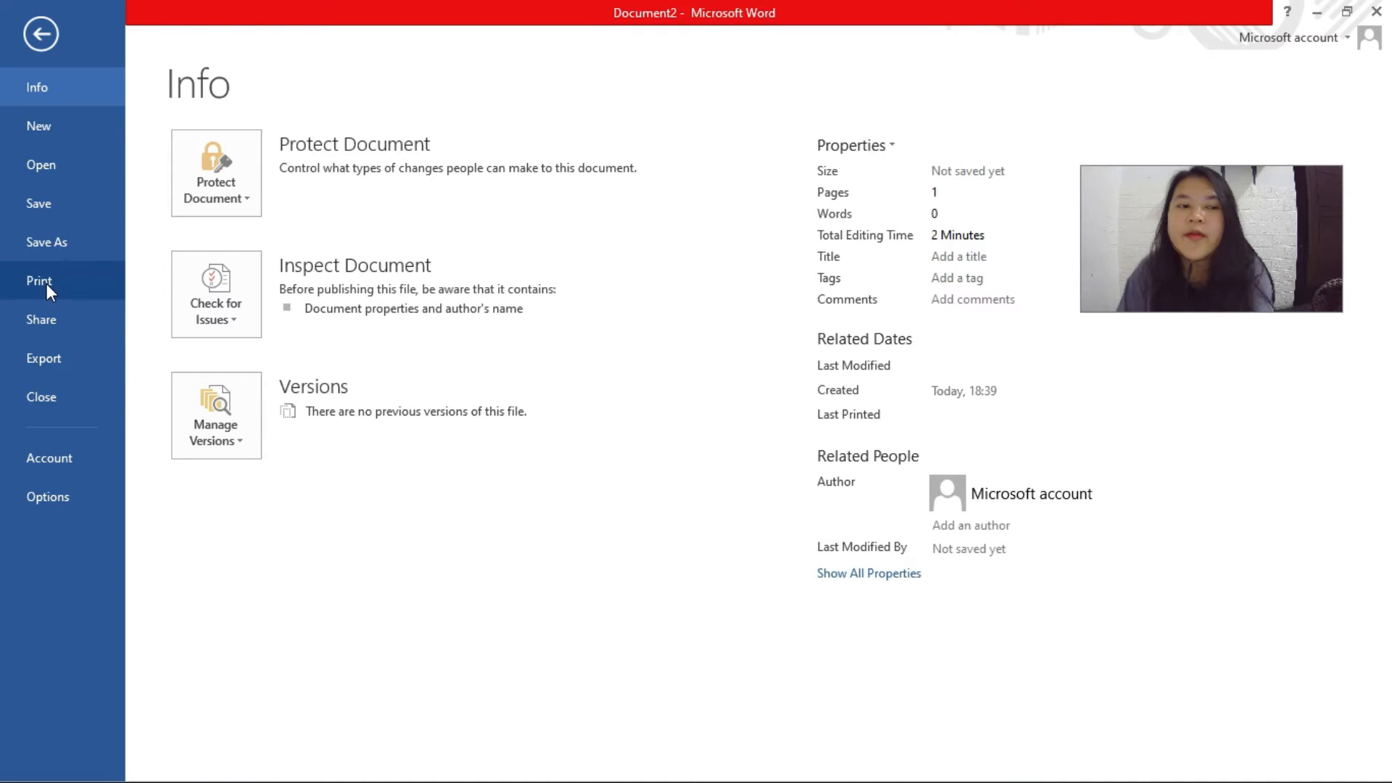
pyautogui.click(43, 31)
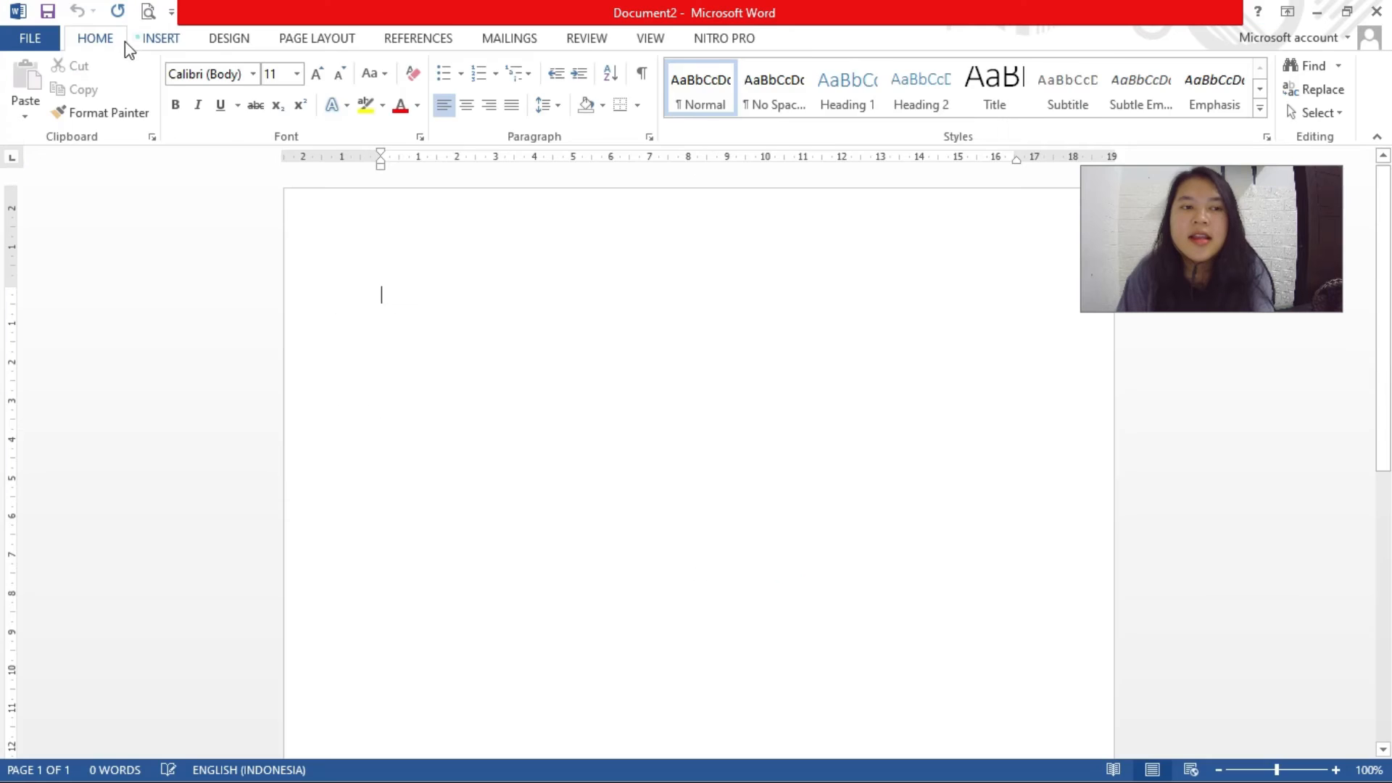
pyautogui.click(131, 39)
pyautogui.click(97, 40)
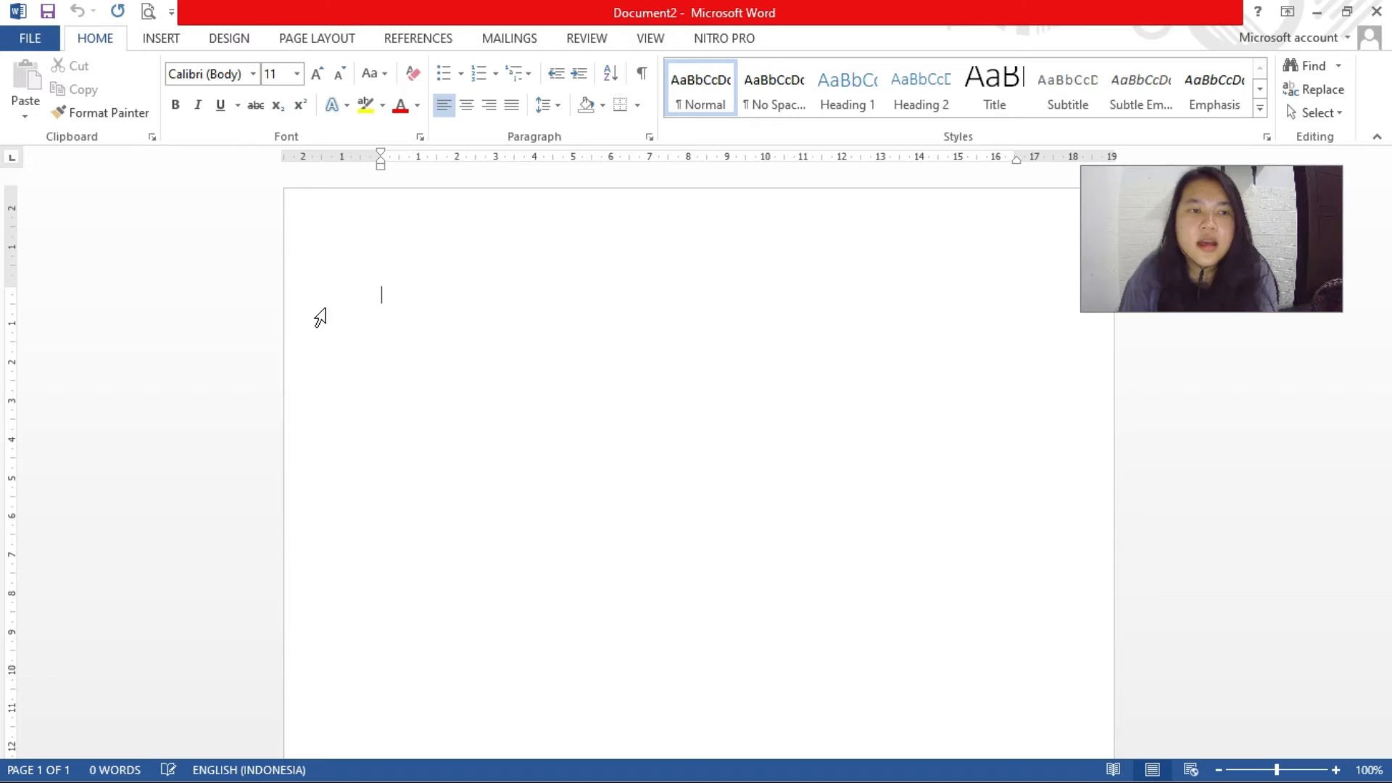
# Draw an oval about 4.5 cm high and 4.84 cm wide near the start of the page
pyautogui.click(383, 297)
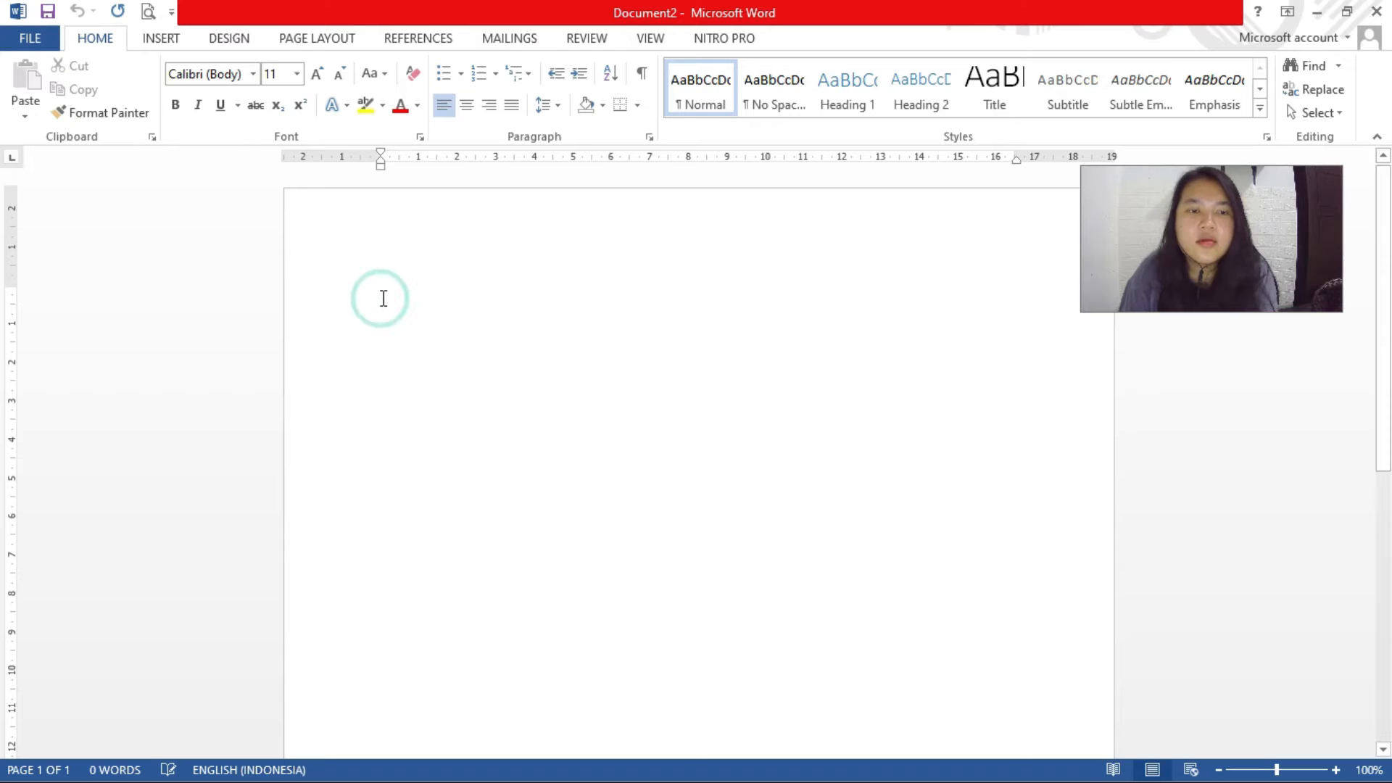
pyautogui.click(171, 42)
pyautogui.click(279, 108)
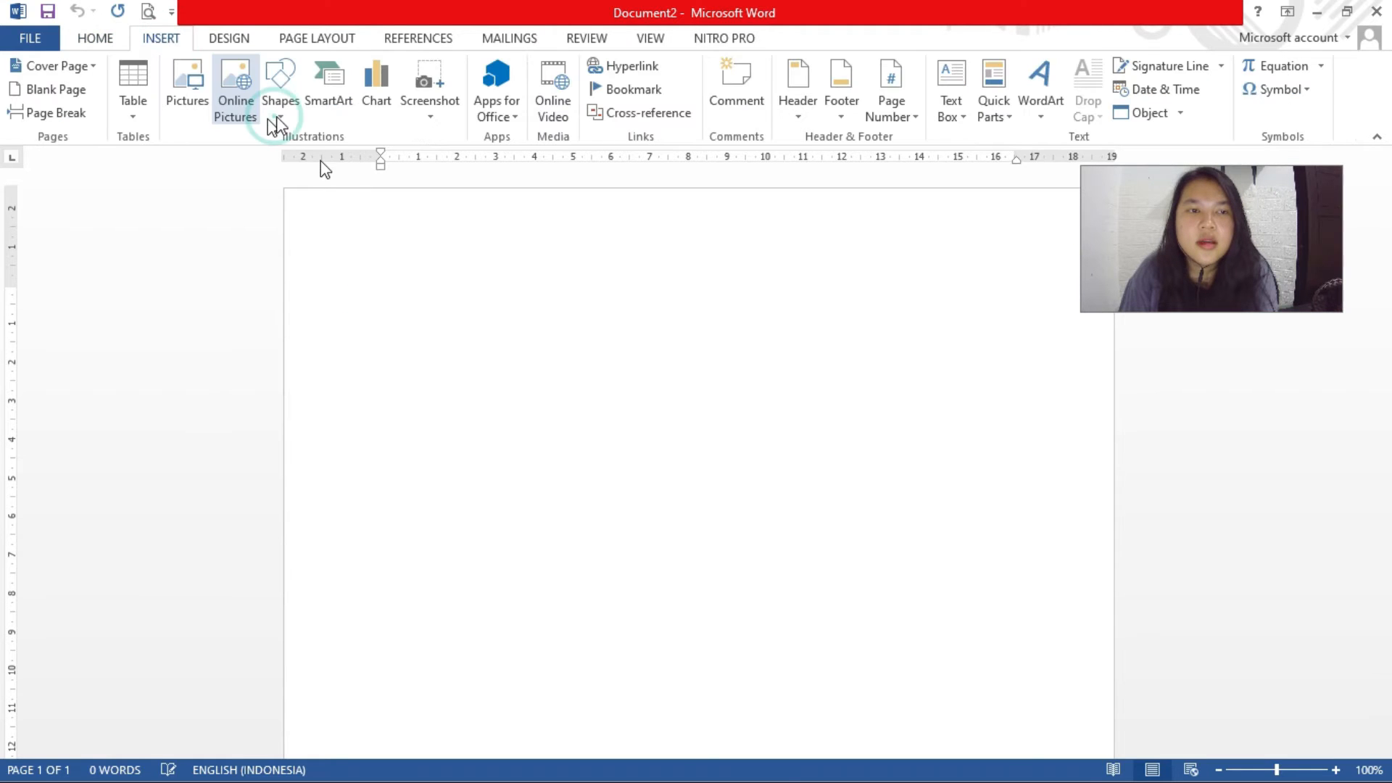
pyautogui.click(353, 159)
pyautogui.moveTo(360, 294); pyautogui.dragTo(546, 468)
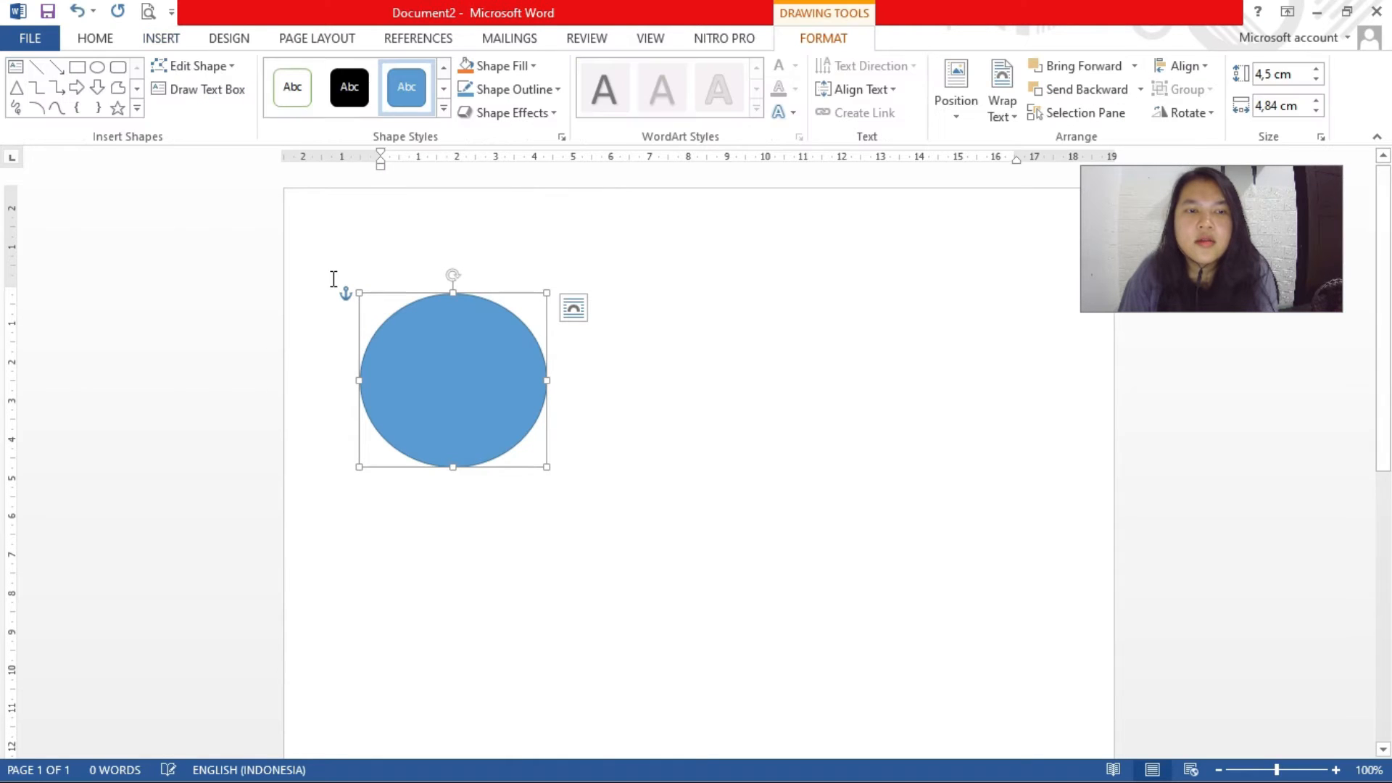
# Copy the oval and paste a duplicate, placing it directly to the right of the original
pyautogui.click(91, 40)
pyautogui.click(79, 90)
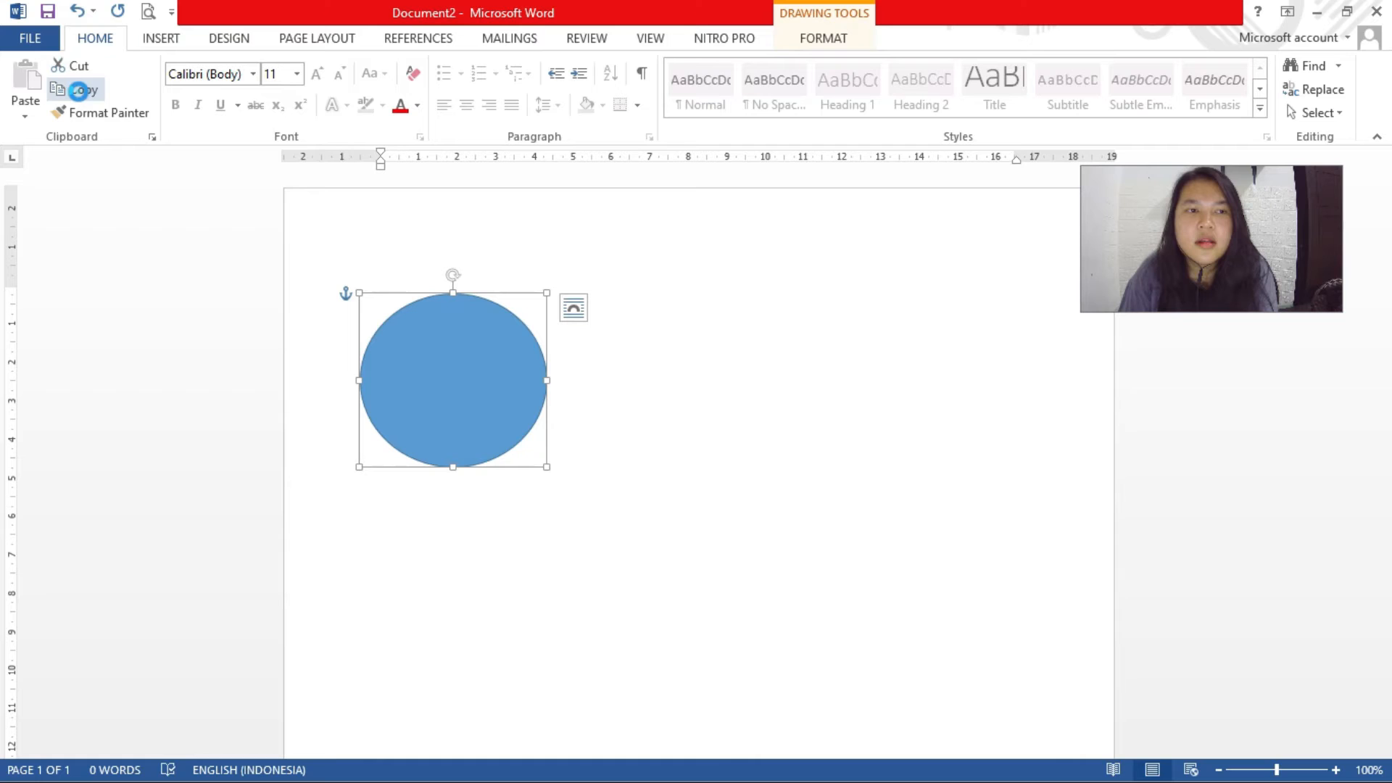
pyautogui.click(27, 100)
pyautogui.moveTo(457, 417); pyautogui.dragTo(643, 401)
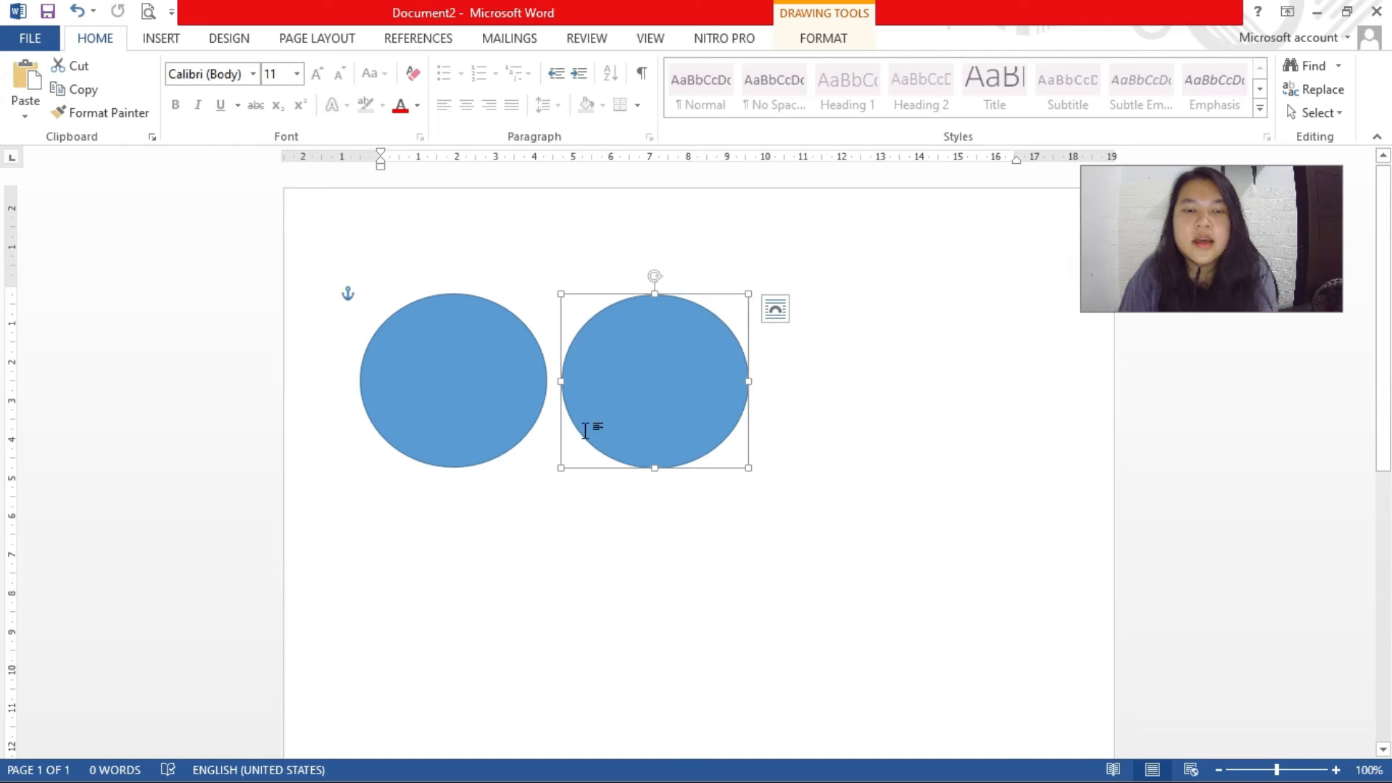
# Cut the duplicate oval and paste it back into the document, positioned above the remaining oval
pyautogui.click(69, 70)
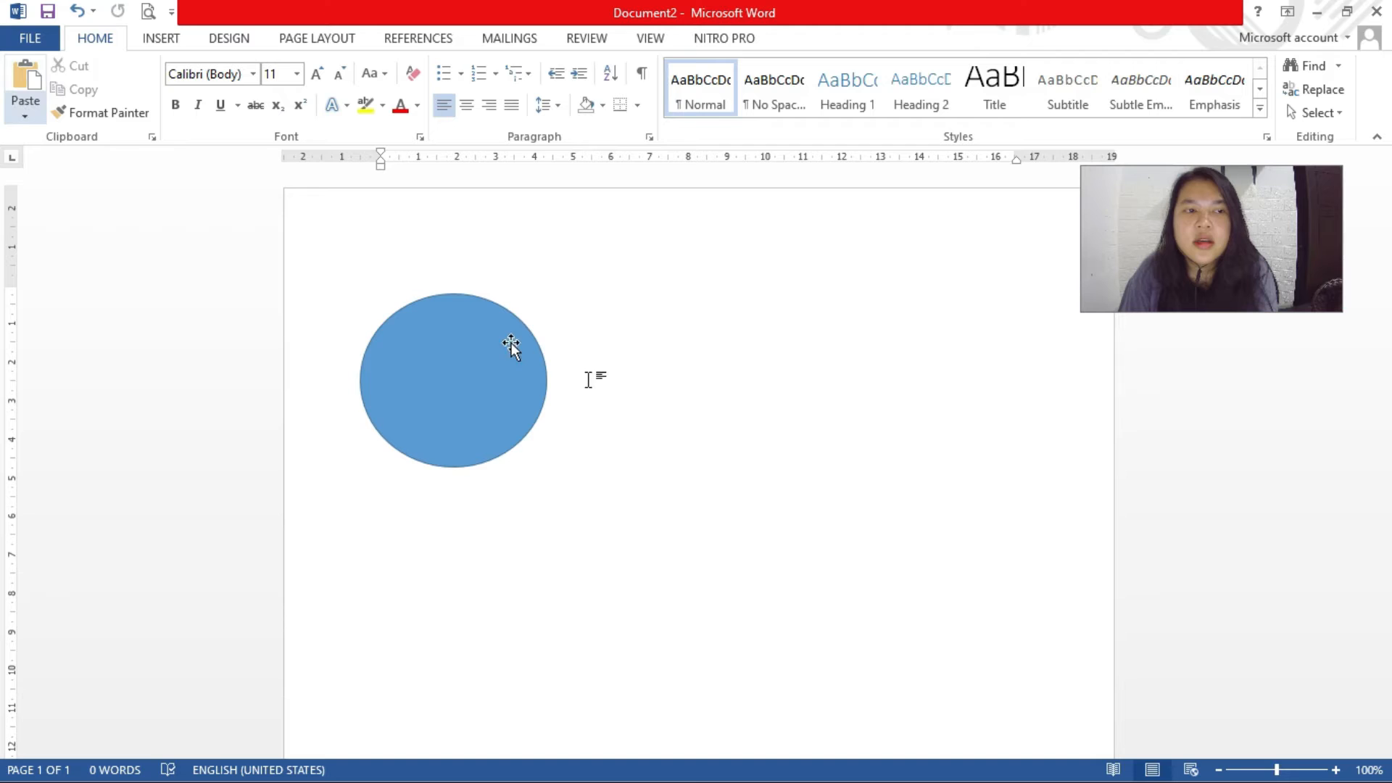
pyautogui.scroll(-3, 466, 503)
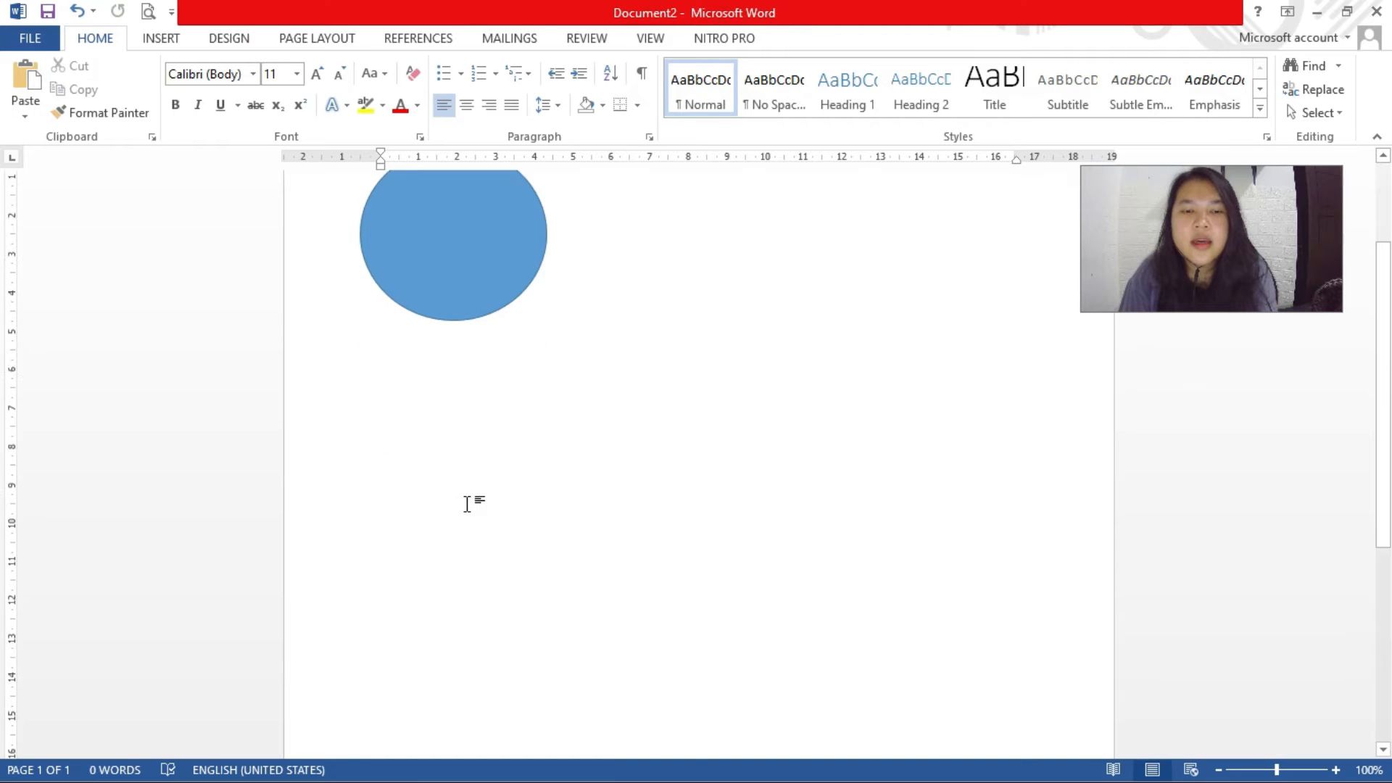
pyautogui.click(386, 314)
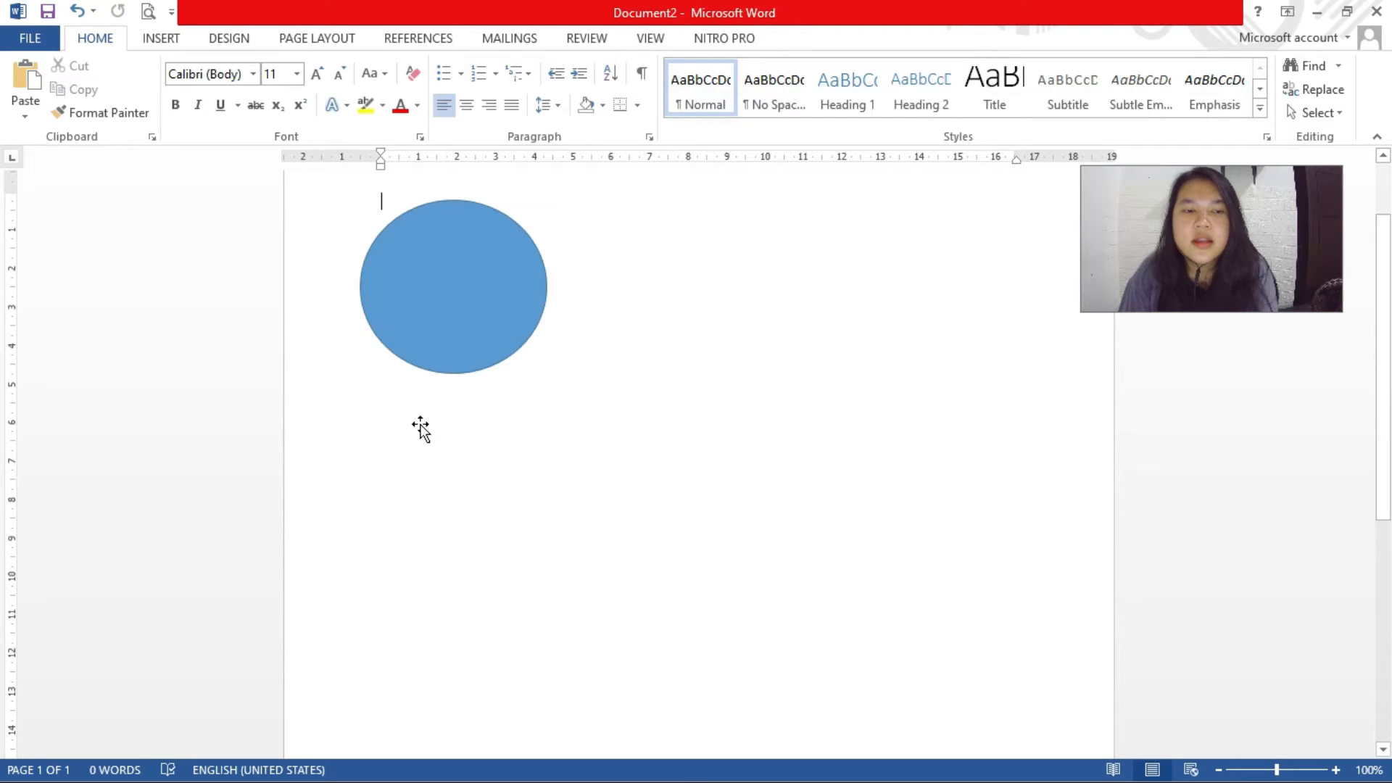
pyautogui.scroll(4, 420, 428)
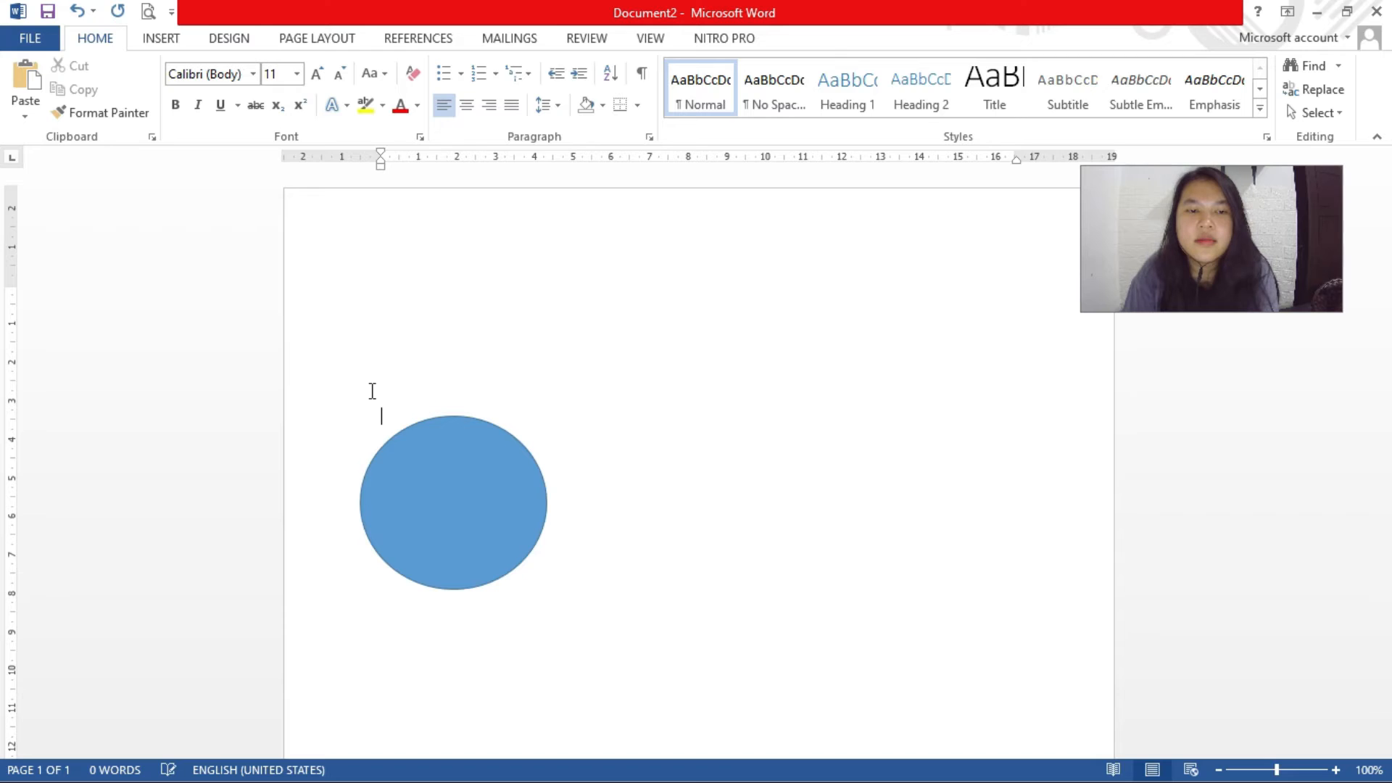
pyautogui.click(24, 81)
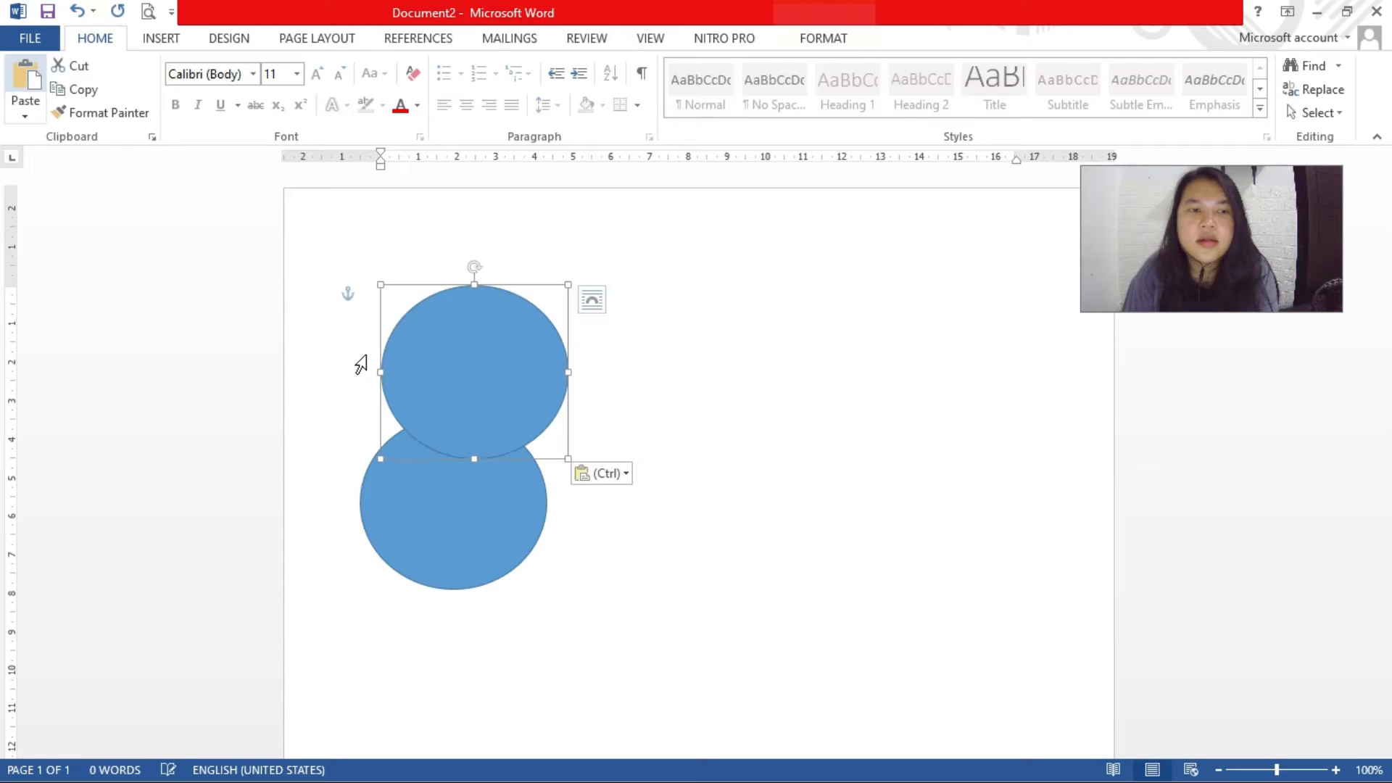
pyautogui.moveTo(497, 392); pyautogui.dragTo(472, 334)
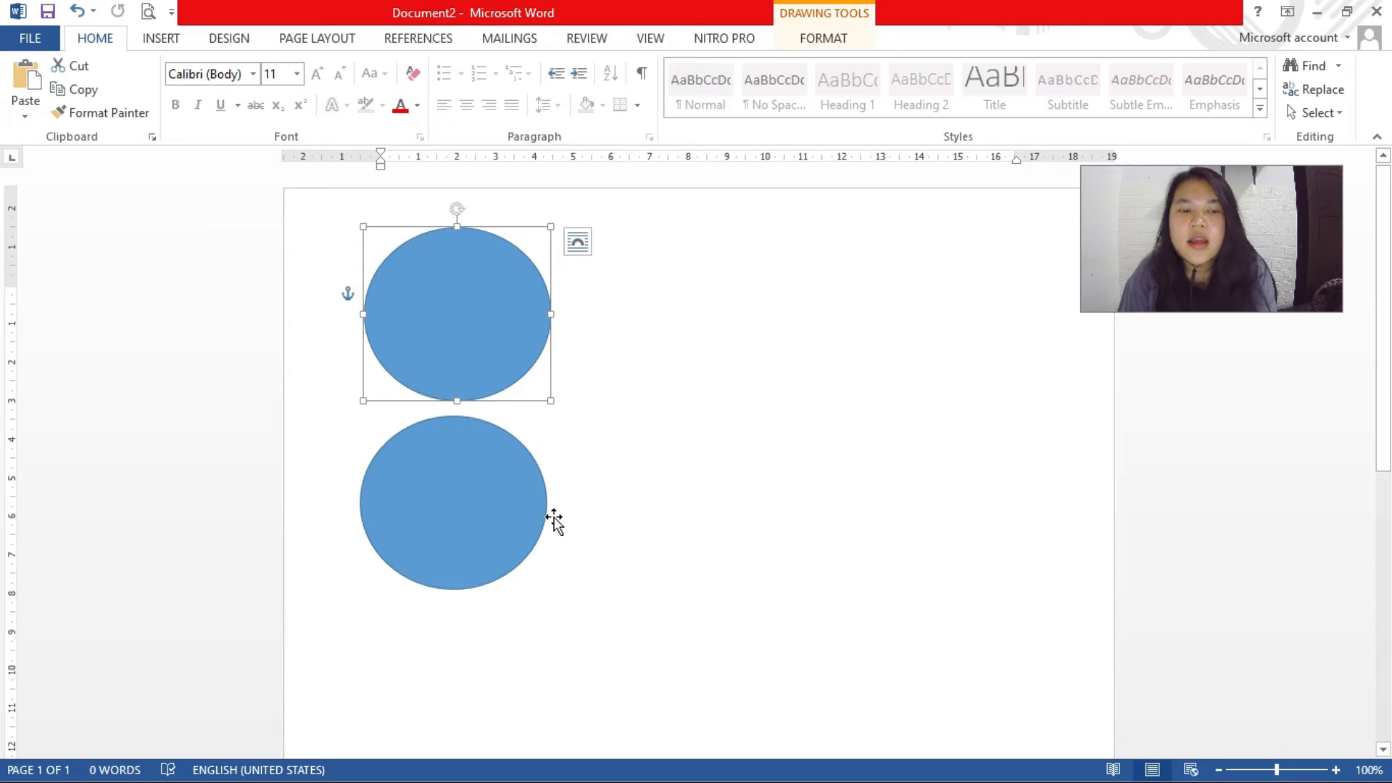
# Move the lower oval up so that it sits to the right of the other oval
pyautogui.scroll(-3, 622, 479)
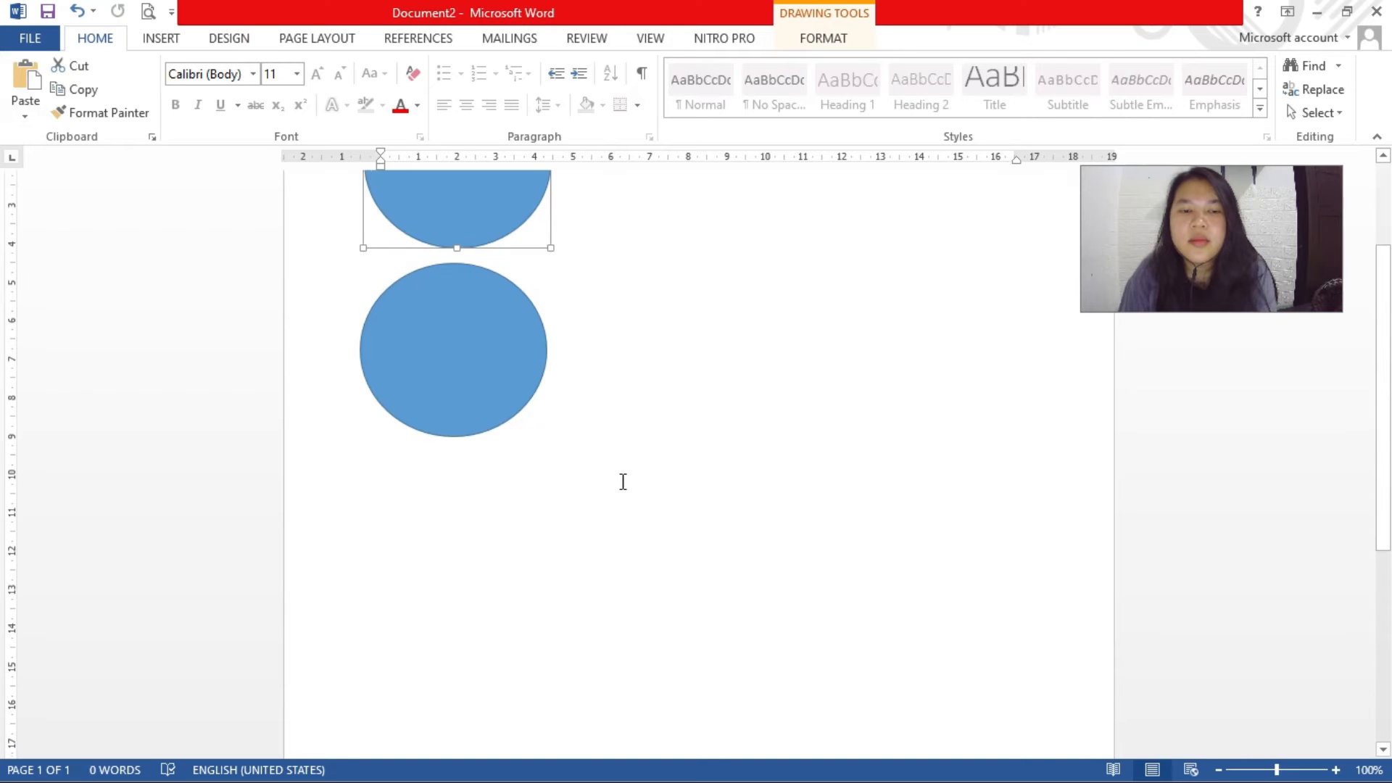
pyautogui.scroll(3, 464, 367)
pyautogui.scroll(-3, 488, 497)
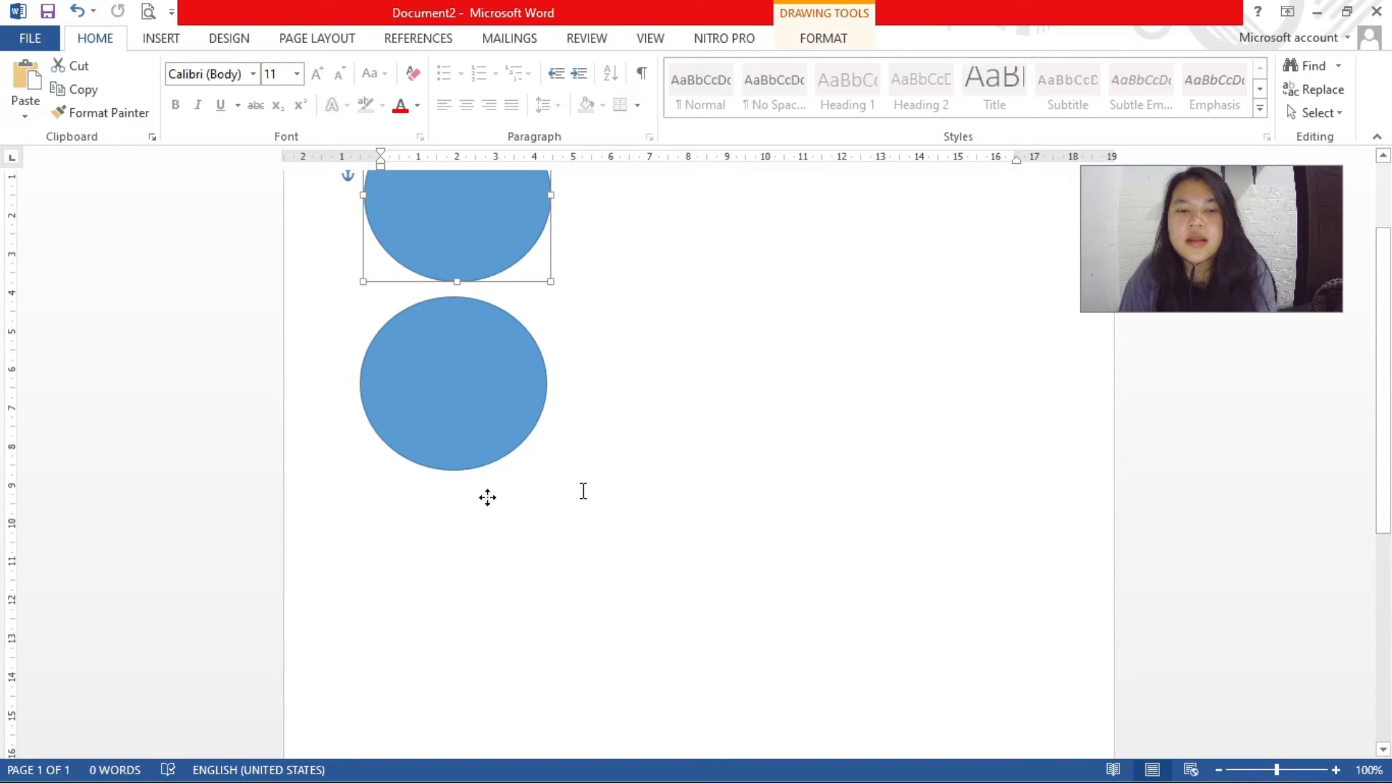
pyautogui.scroll(3, 475, 446)
pyautogui.click(476, 446)
pyautogui.moveTo(473, 468); pyautogui.dragTo(577, 395)
pyautogui.moveTo(713, 291); pyautogui.dragTo(677, 304)
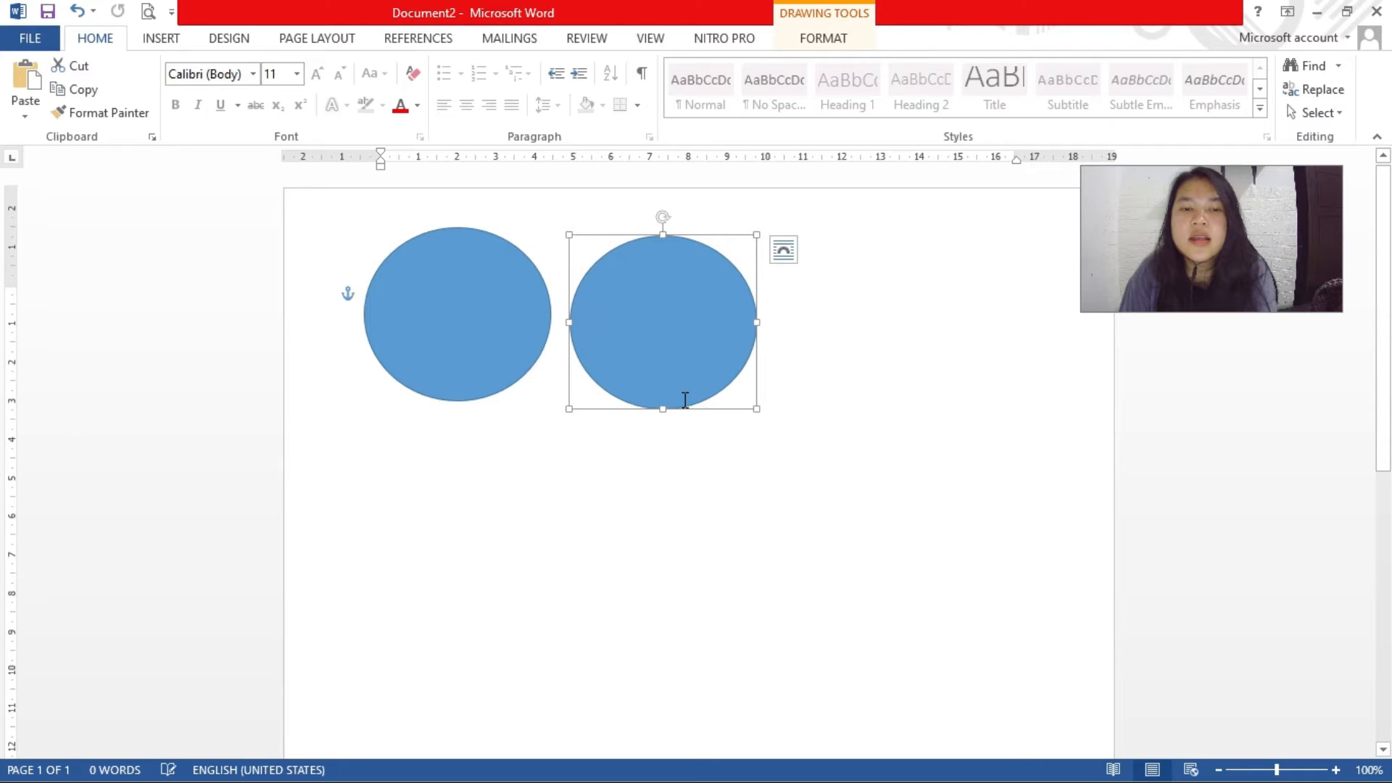
pyautogui.scroll(-3, 674, 373)
pyautogui.scroll(3, 673, 362)
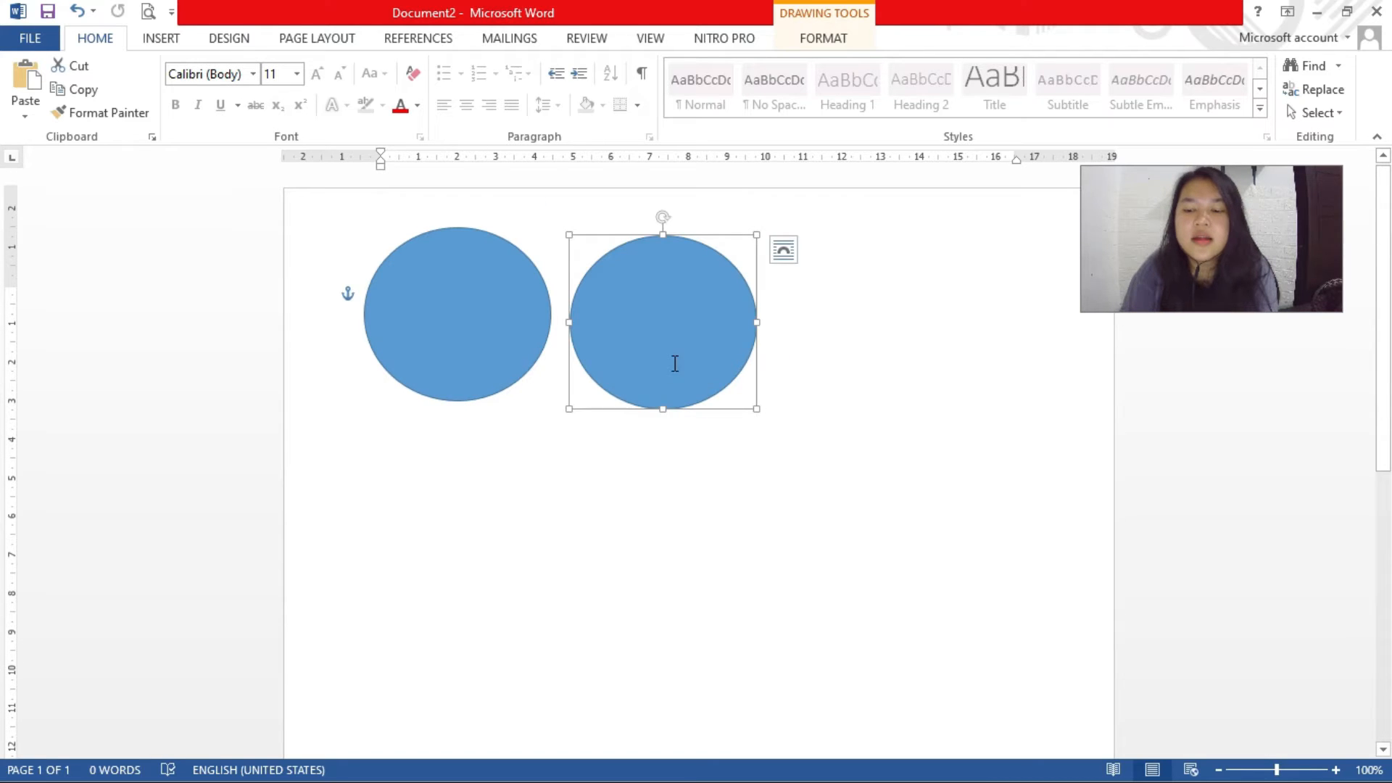
# Delete both ovals from the page
pyautogui.press('Delete')
pyautogui.click(481, 341)
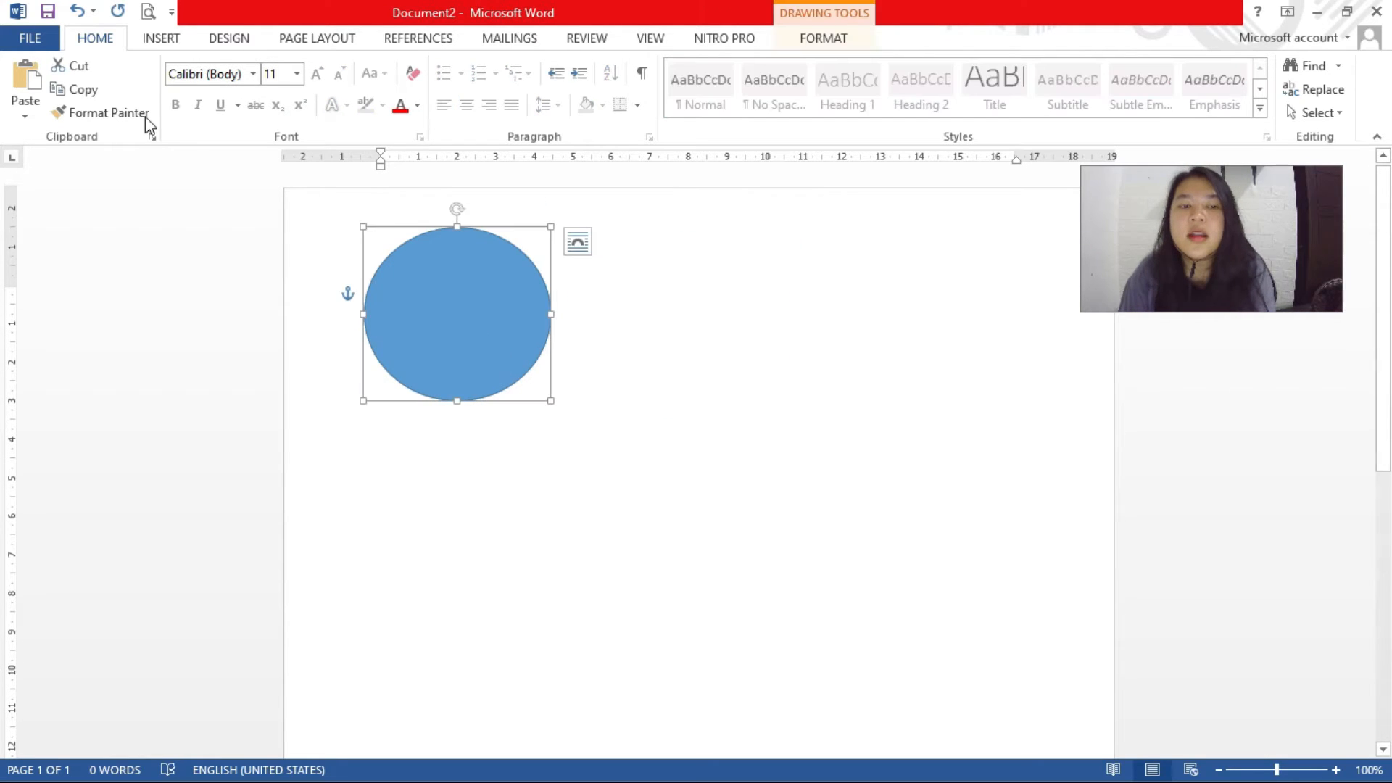
pyautogui.press('Delete')
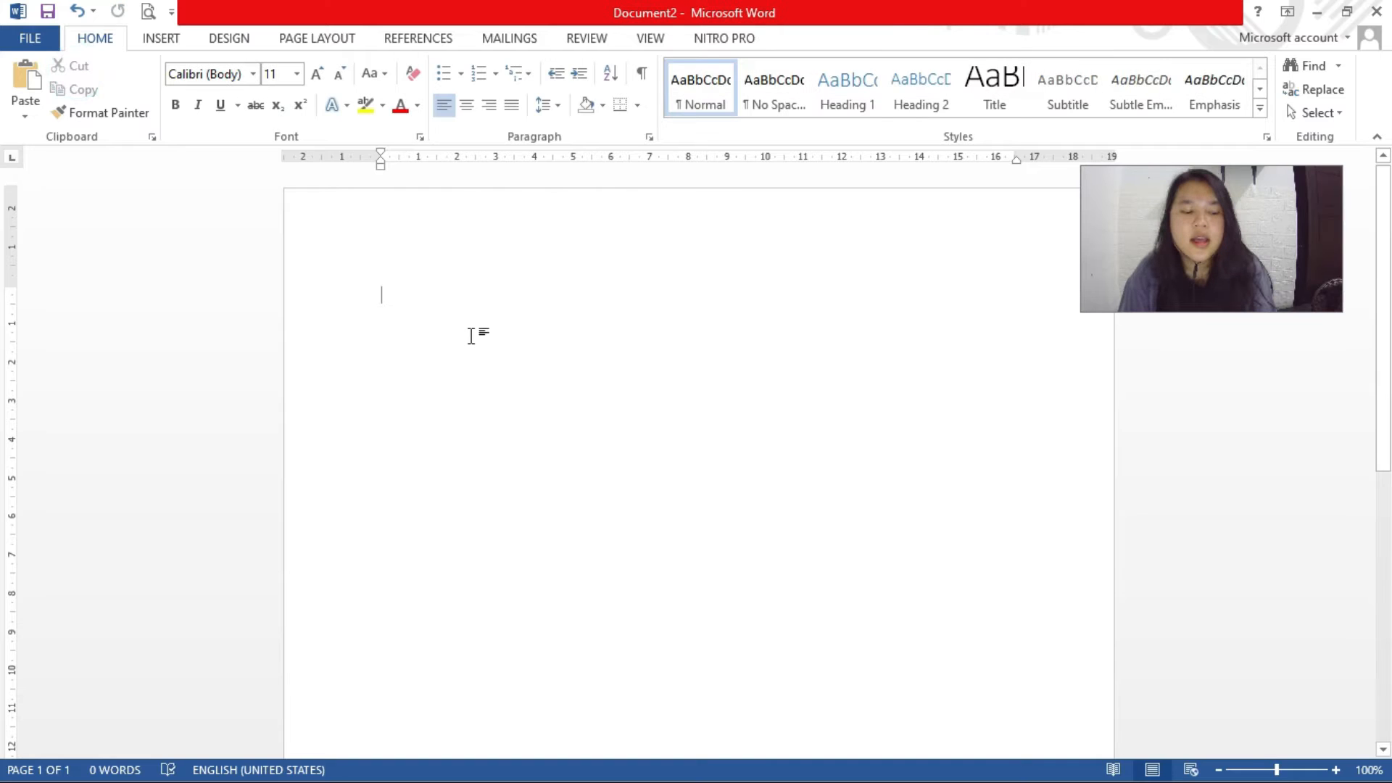
# Try pasting the oval onto a new second page after a page break, and undo the paste and the break
pyautogui.hotkey('ctrl', 'Return')
pyautogui.scroll(1, 418, 284)
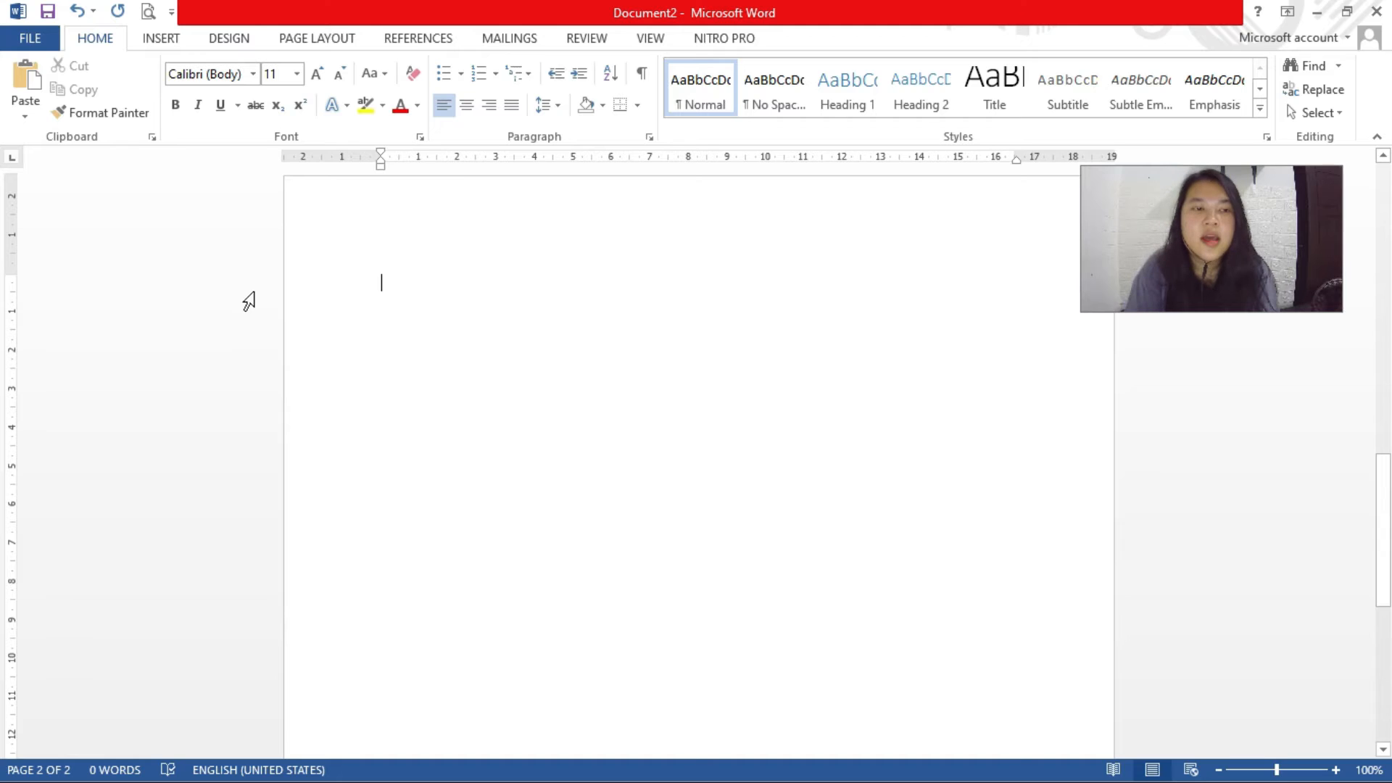
pyautogui.click(29, 78)
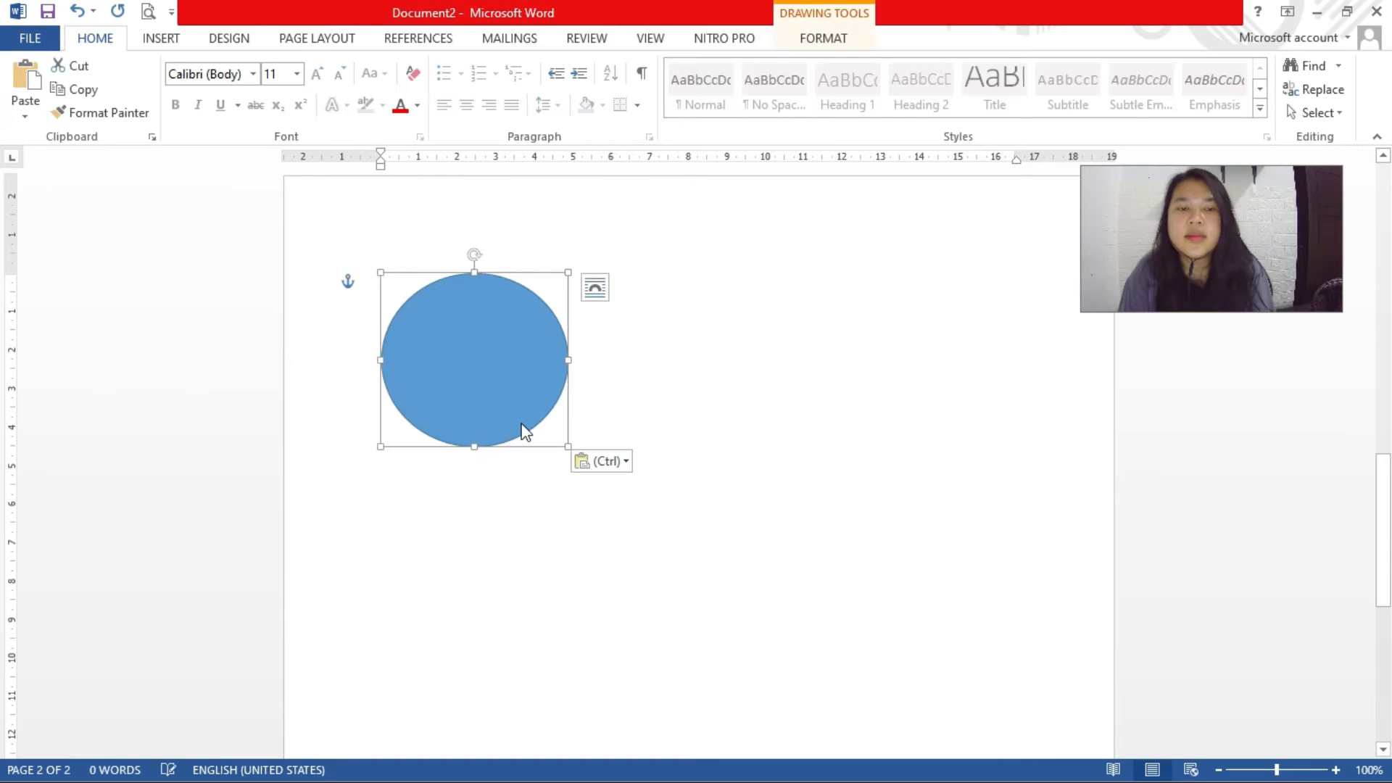
pyautogui.scroll(10, 527, 431)
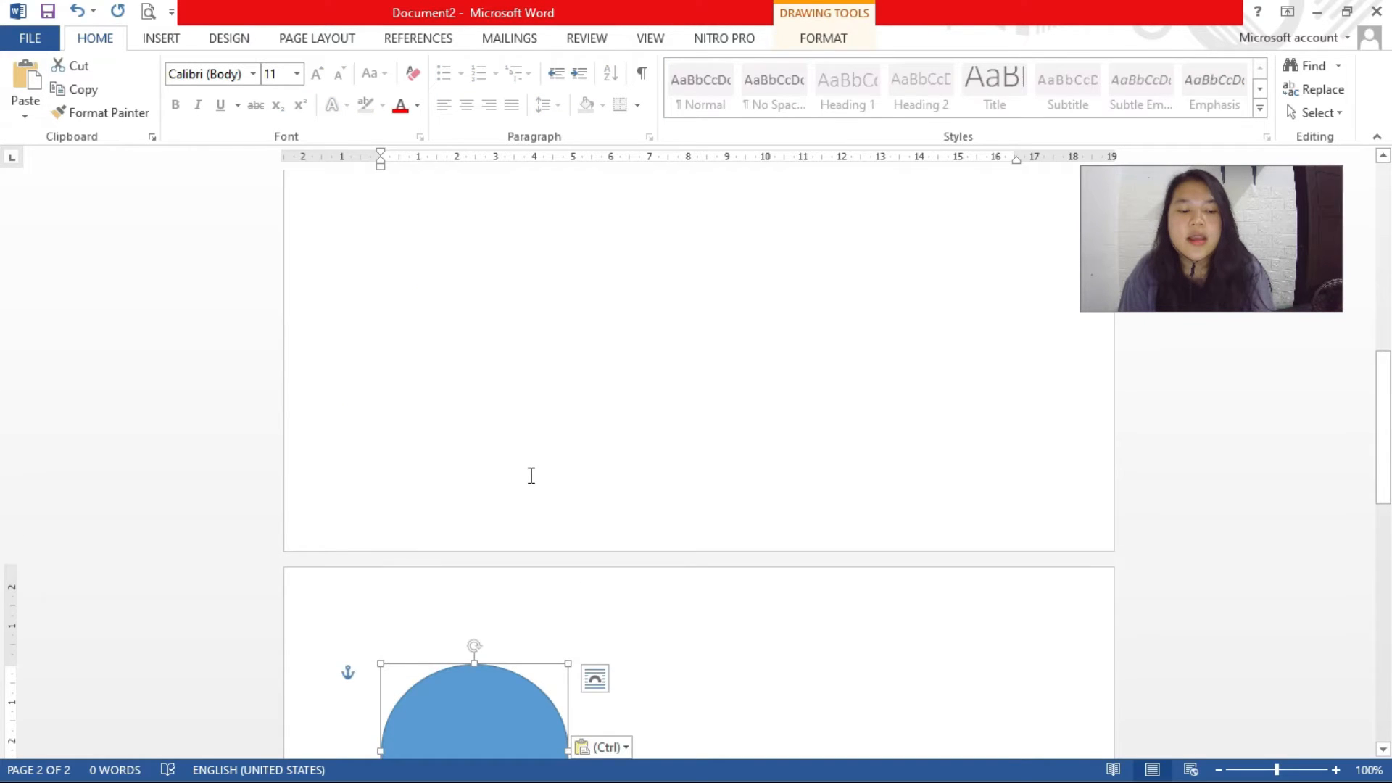
pyautogui.hotkey('ctrl', 'z')
pyautogui.press('BackSpace')
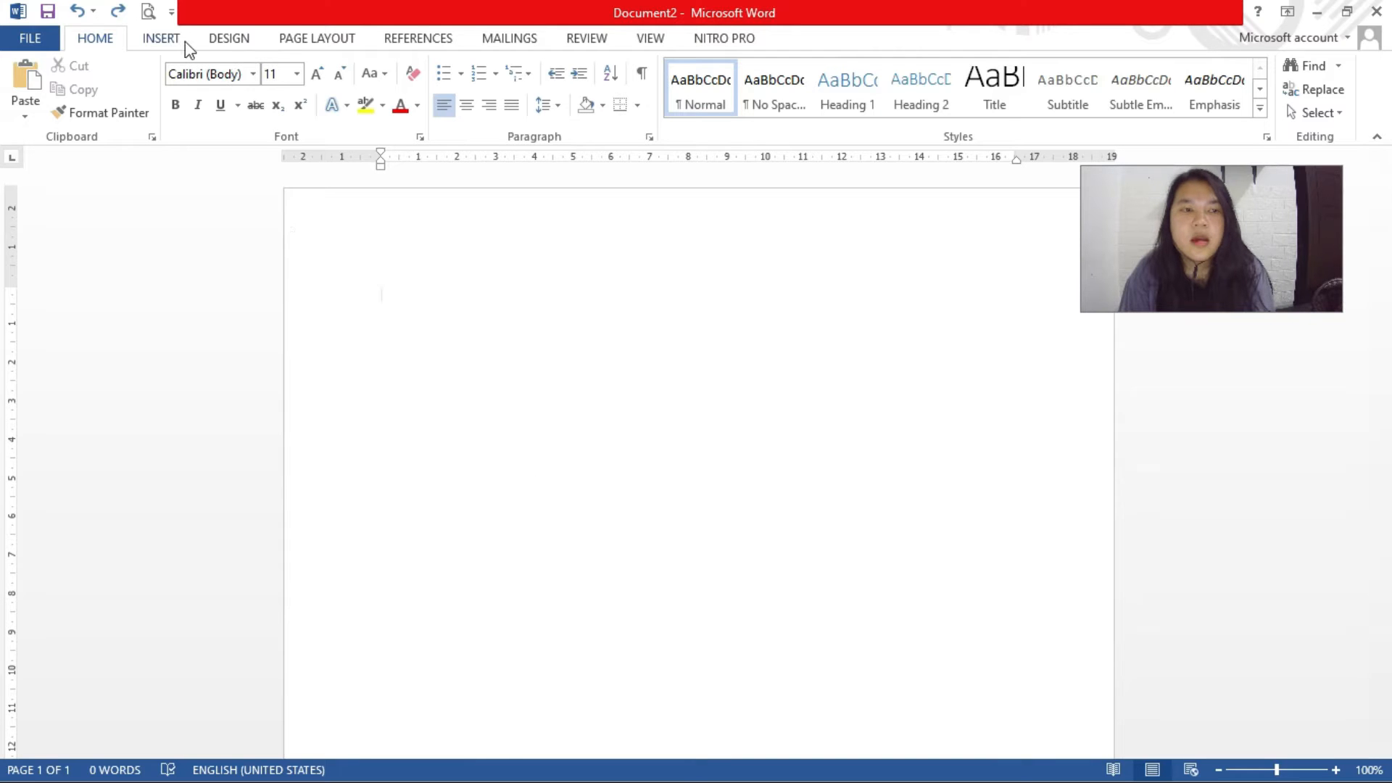
# Draw a circle about 5 cm in diameter starting at the page's upper-left margin
pyautogui.click(206, 43)
pyautogui.click(95, 40)
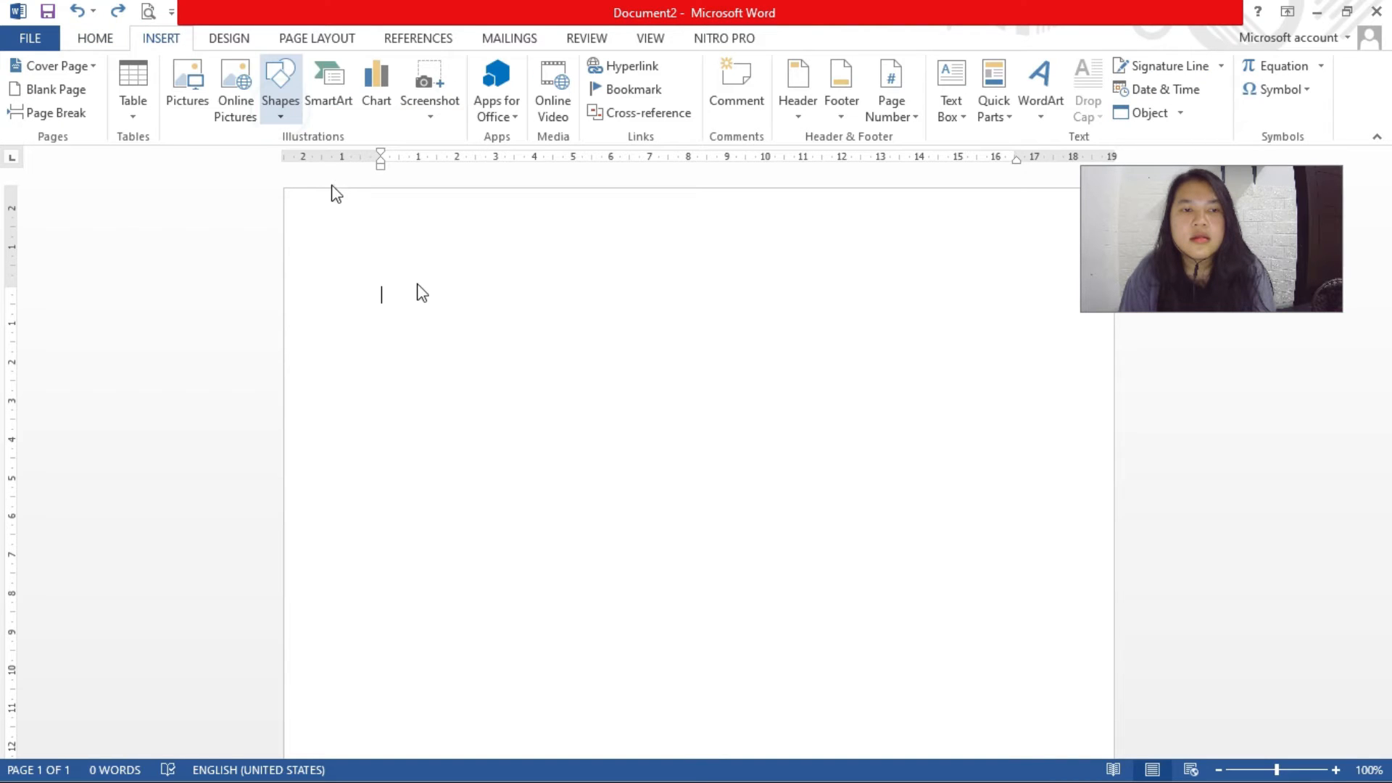
pyautogui.click(280, 95)
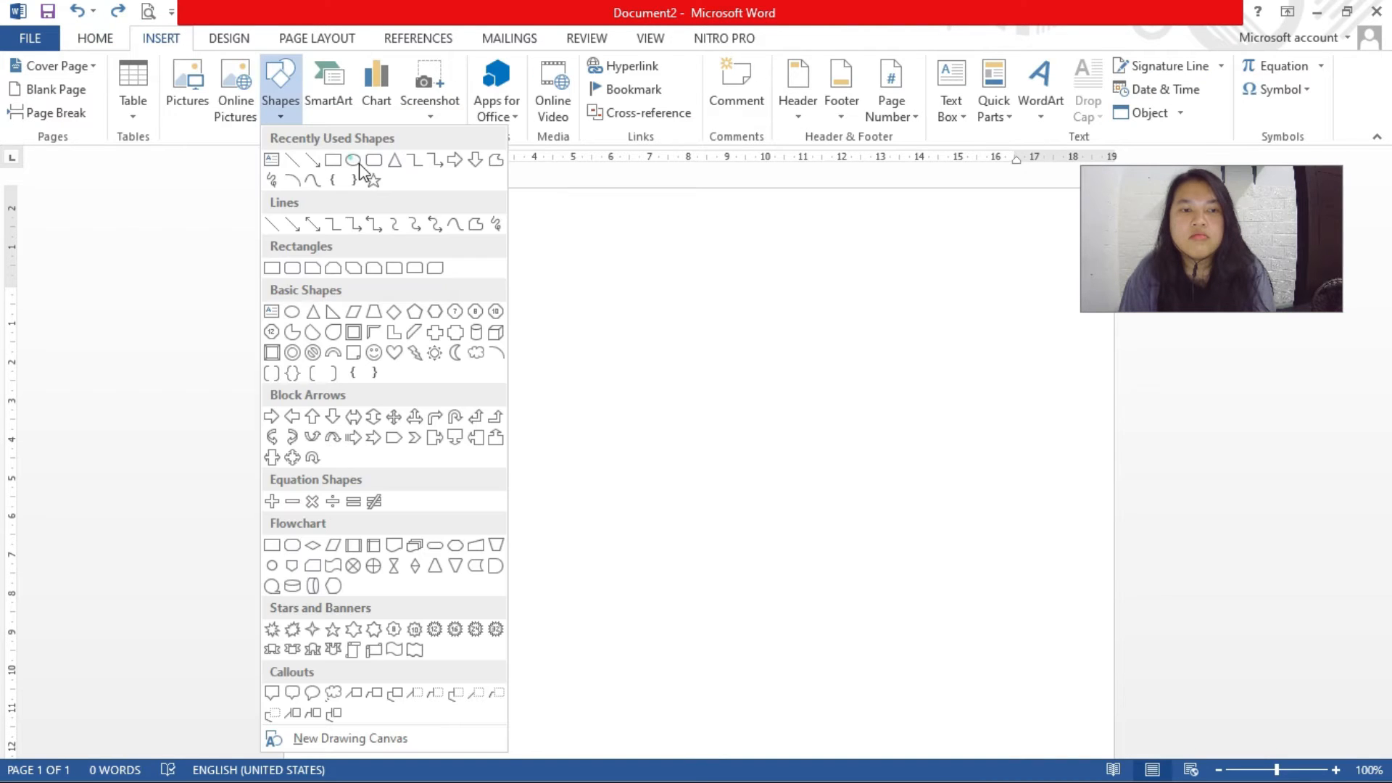
pyautogui.click(455, 229)
pyautogui.moveTo(585, 466); pyautogui.dragTo(571, 474)
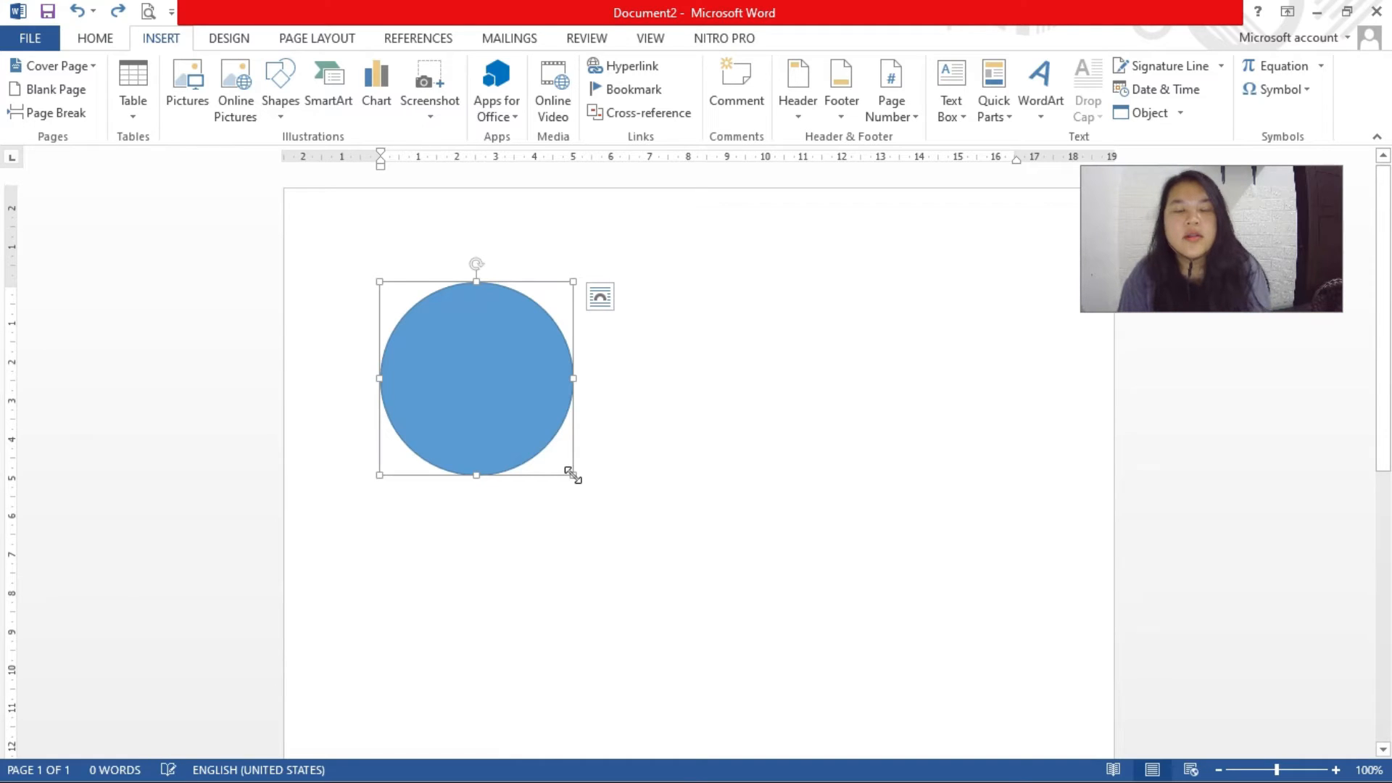
# Deselect the circle and place the text cursor in the document body
pyautogui.click(101, 45)
pyautogui.click(81, 36)
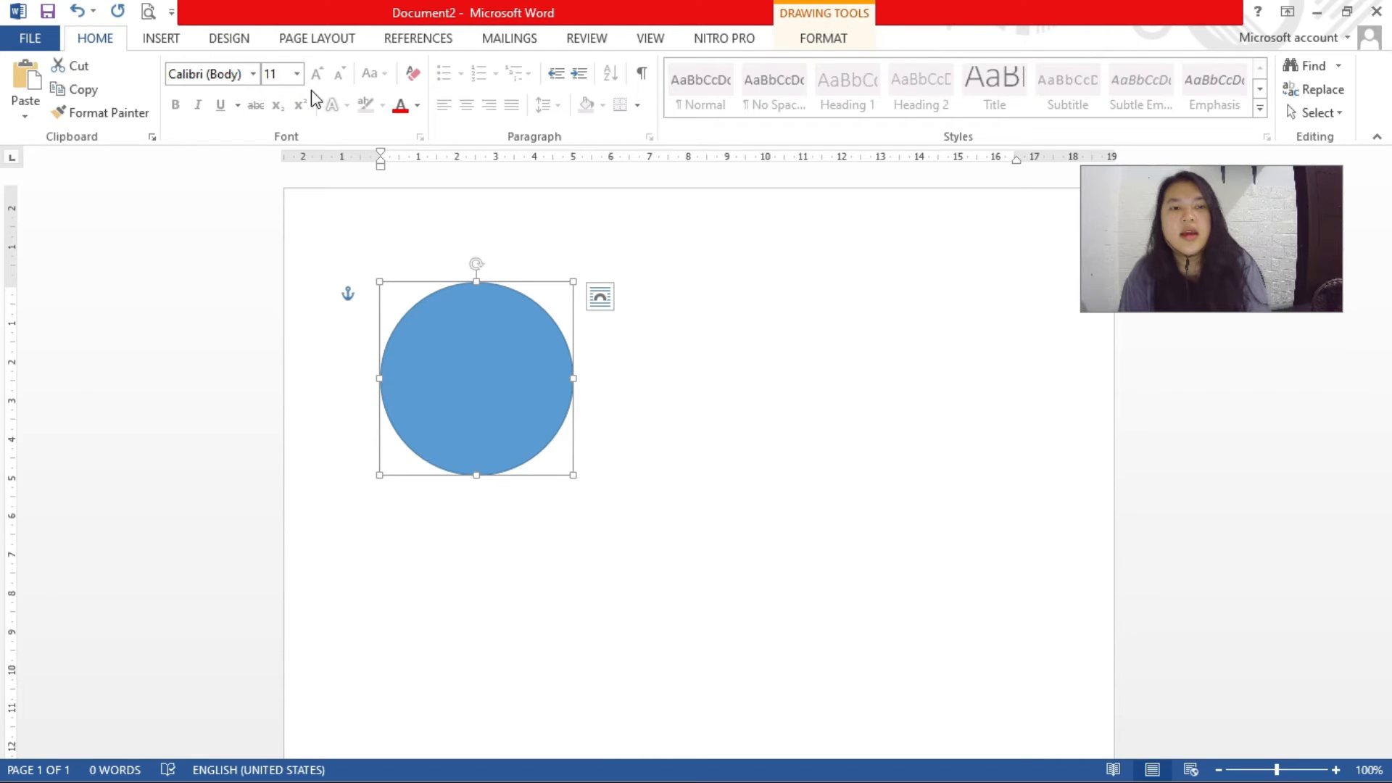
pyautogui.click(611, 441)
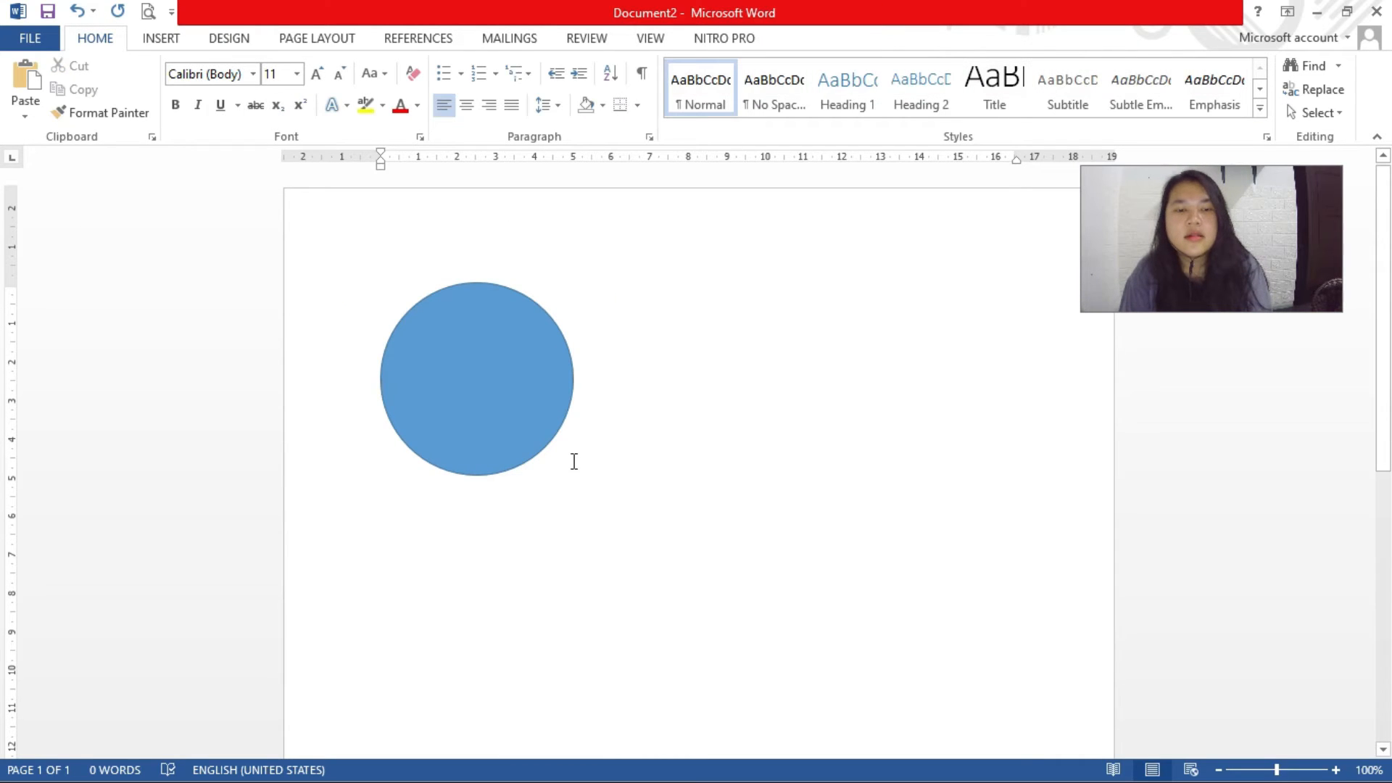
pyautogui.click(480, 538)
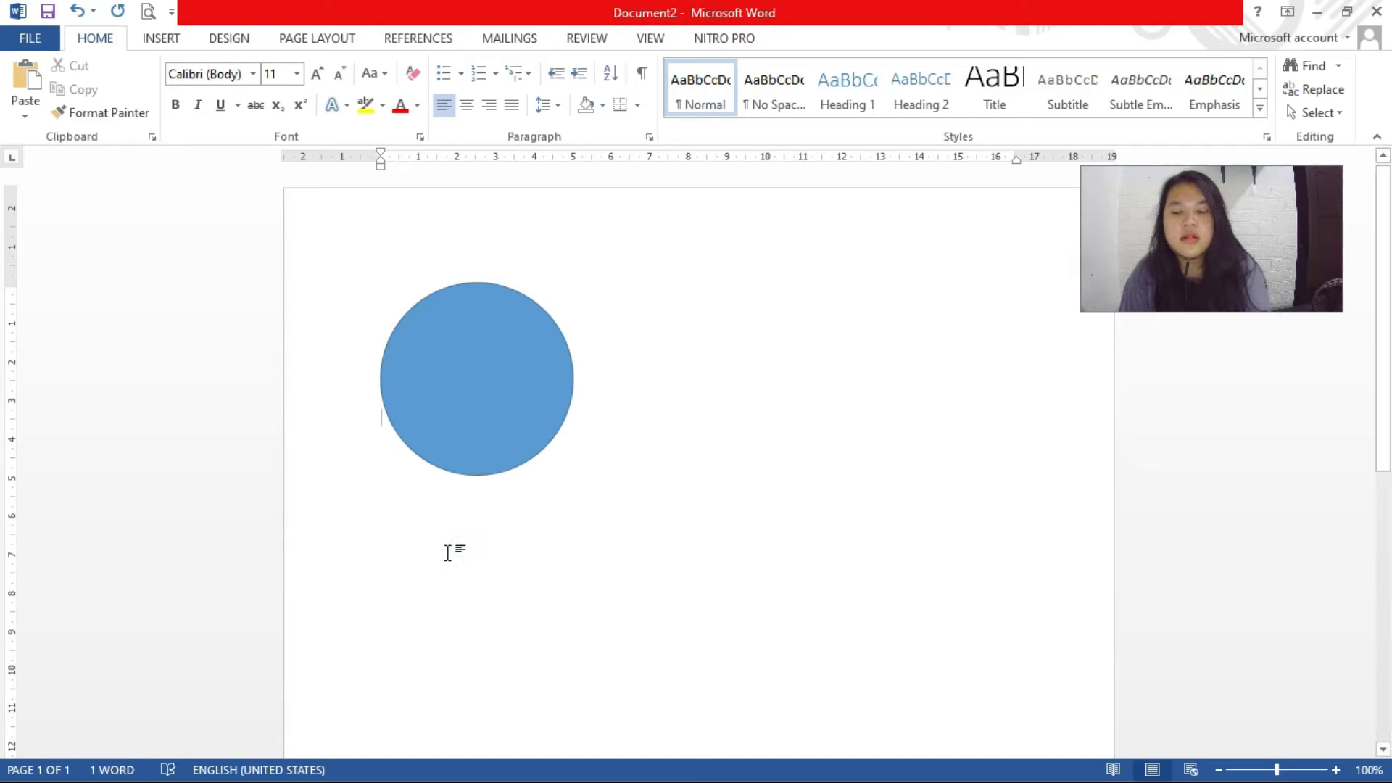
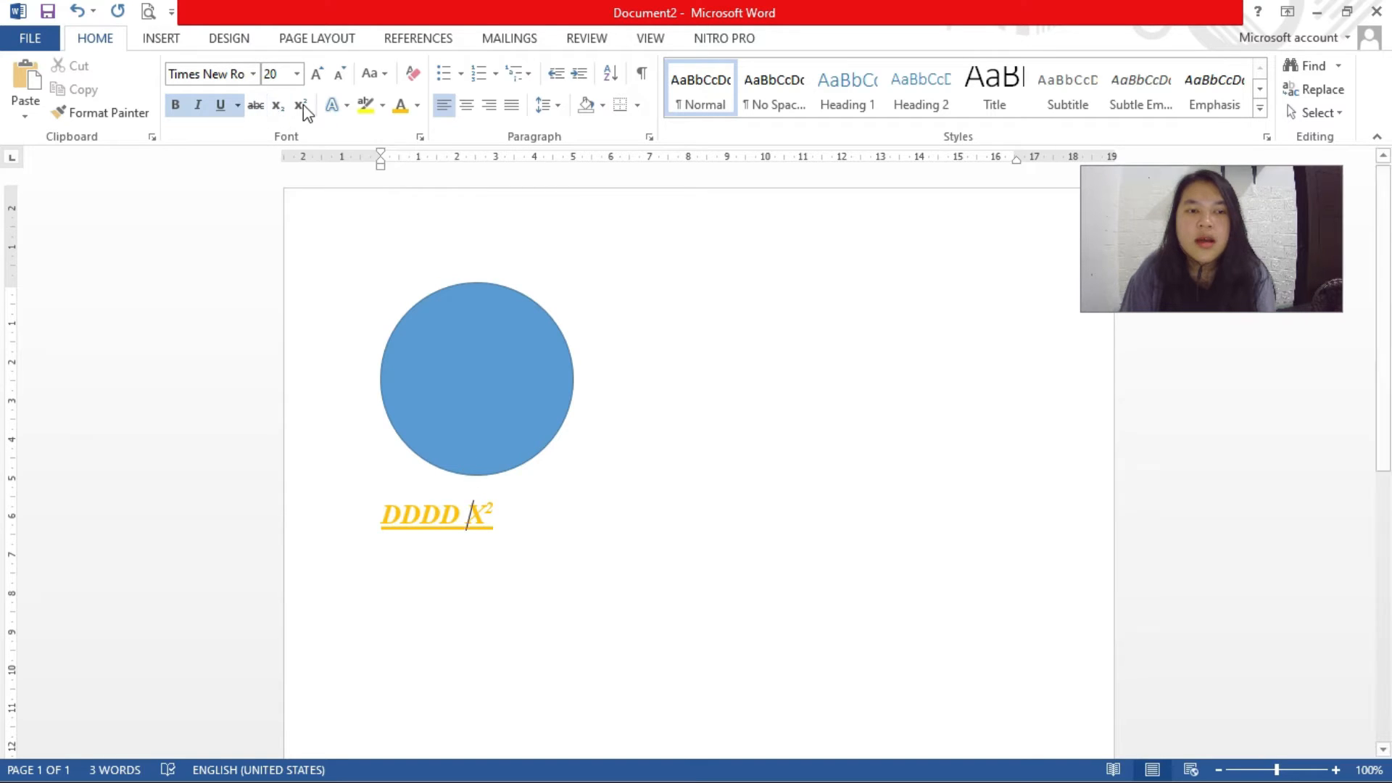
# Add a 2 after the superscript of X² and format it as subscript
pyautogui.click(496, 515)
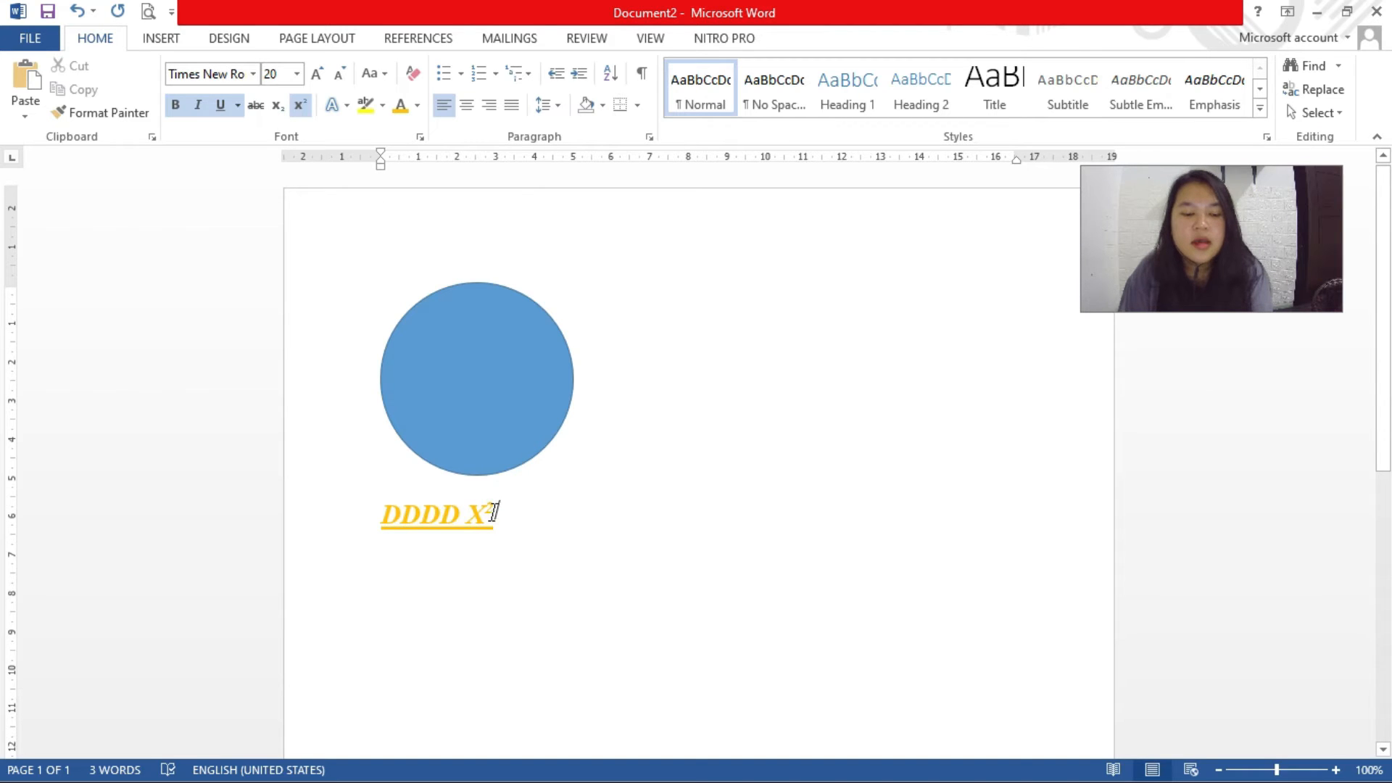
pyautogui.write('2')
pyautogui.hotkey('shift', 'Left')
pyautogui.click(277, 107)
pyautogui.click(507, 529)
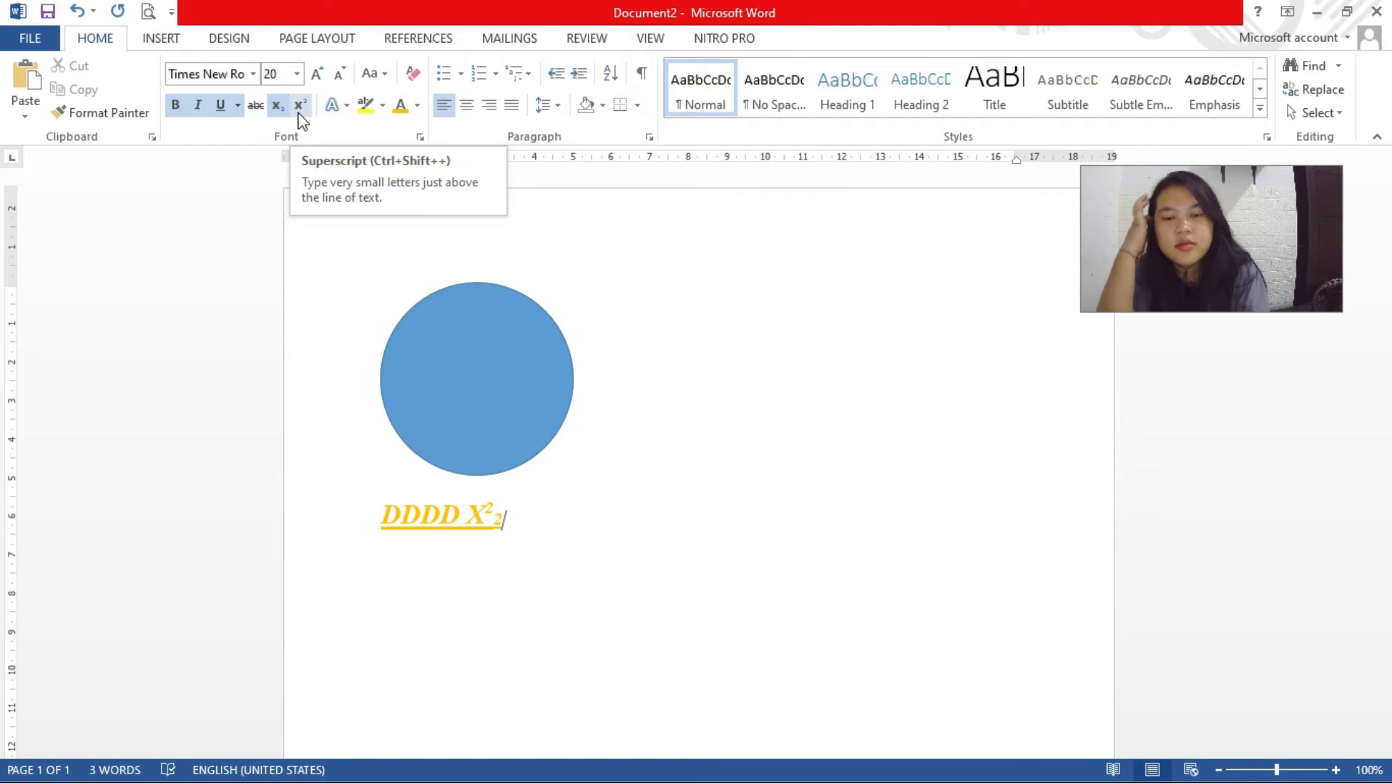
# Add the text vvvv after the subscript 2 at normal size and highlight it in yellow
pyautogui.click(363, 105)
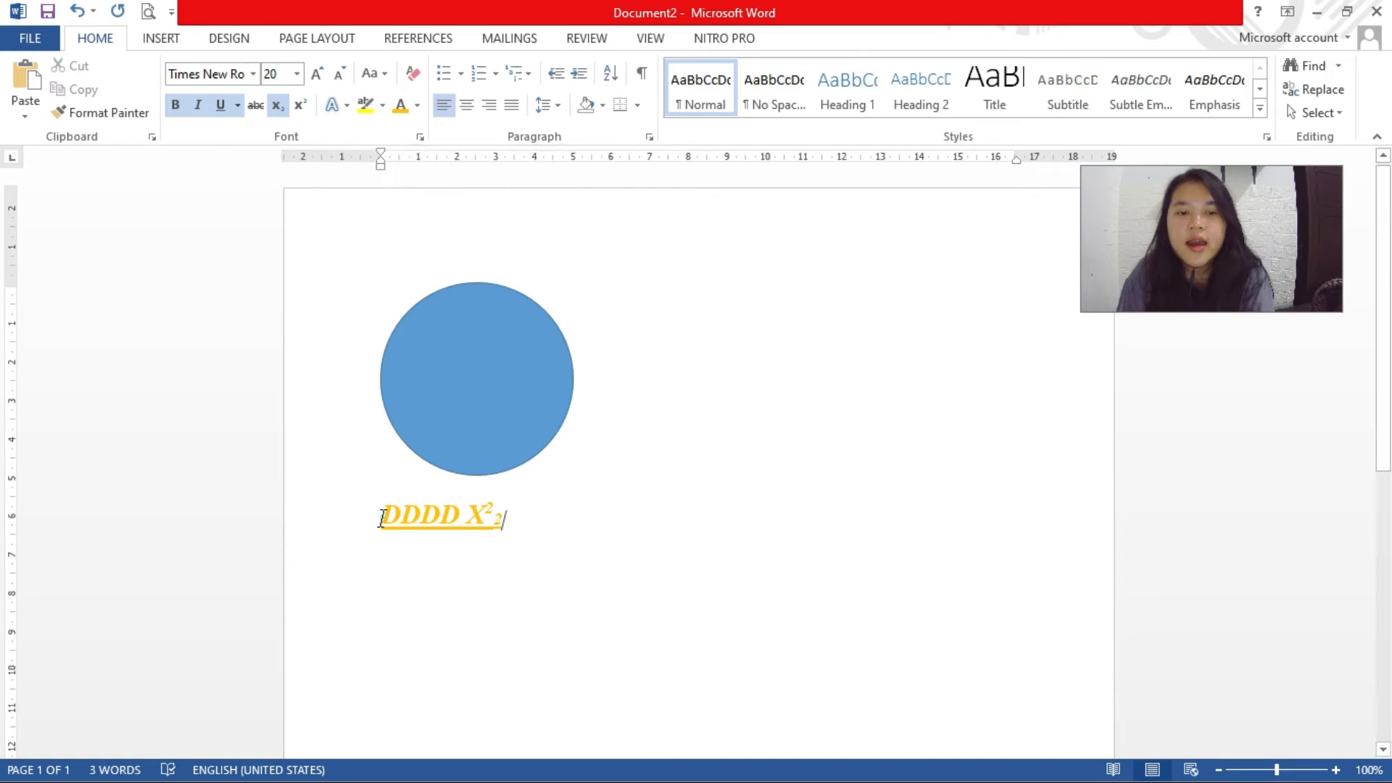
pyautogui.moveTo(380, 514); pyautogui.dragTo(512, 519)
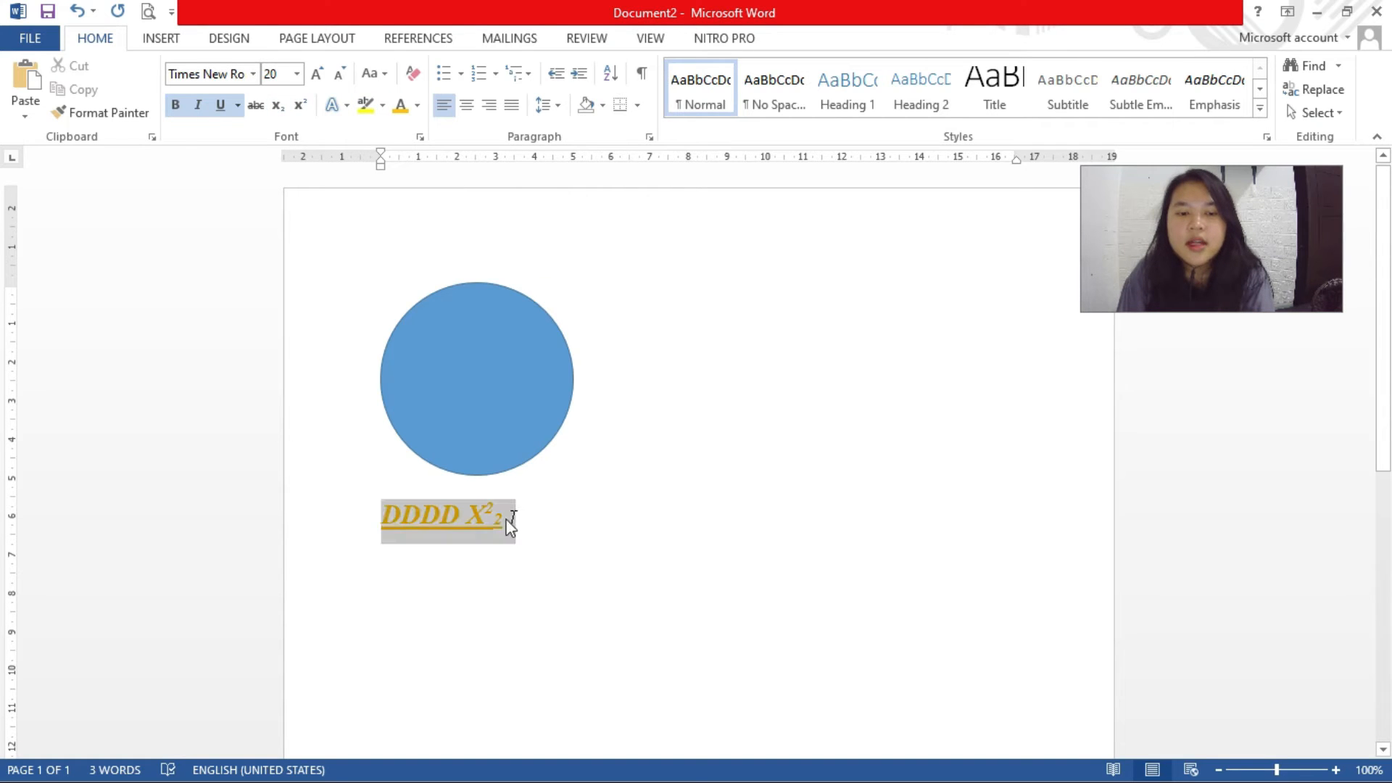
pyautogui.click(504, 521)
pyautogui.write('vvvv')
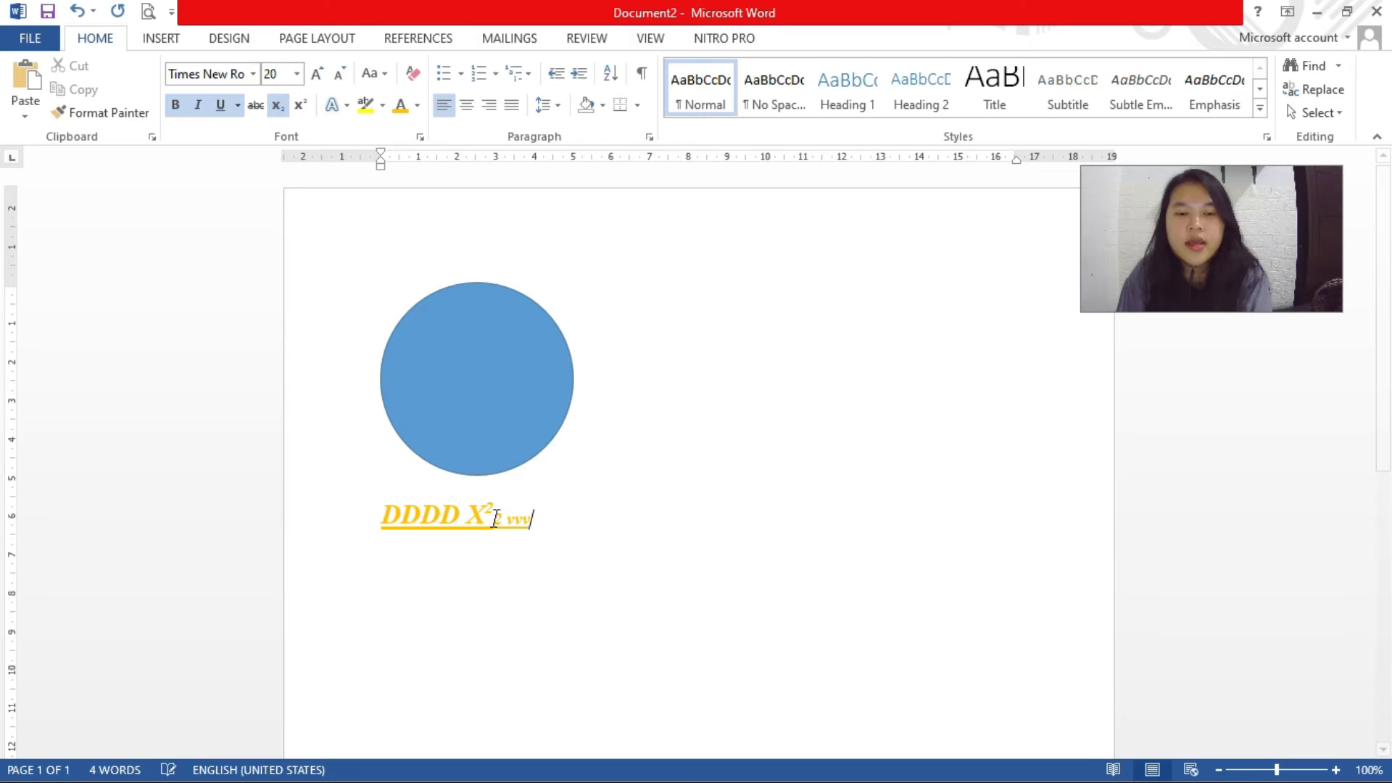
pyautogui.moveTo(509, 519); pyautogui.dragTo(575, 522)
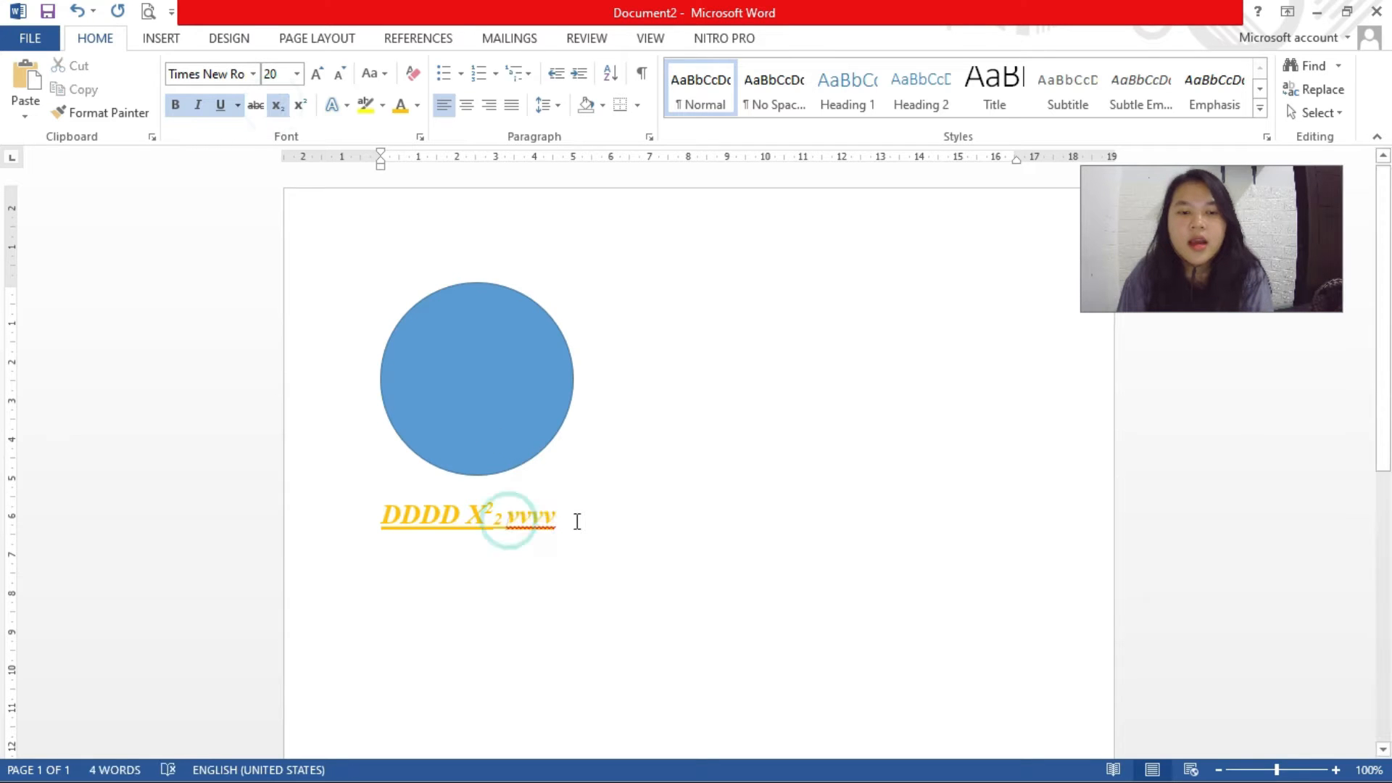
pyautogui.click(363, 109)
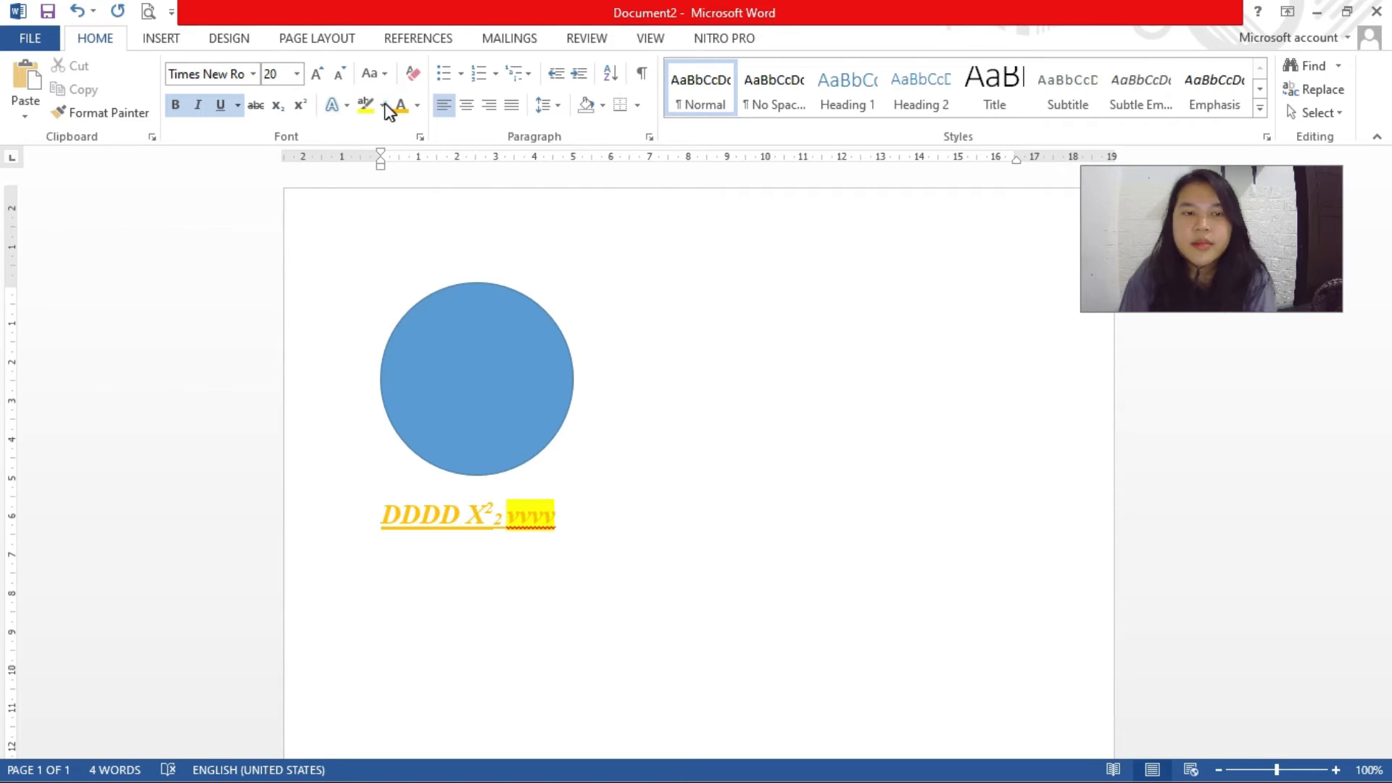
# Set the text highlight color to blue, stop highlighting, and place the text cursor in the last line of text
pyautogui.click(382, 105)
pyautogui.click(394, 169)
pyautogui.click(383, 105)
pyautogui.click(485, 142)
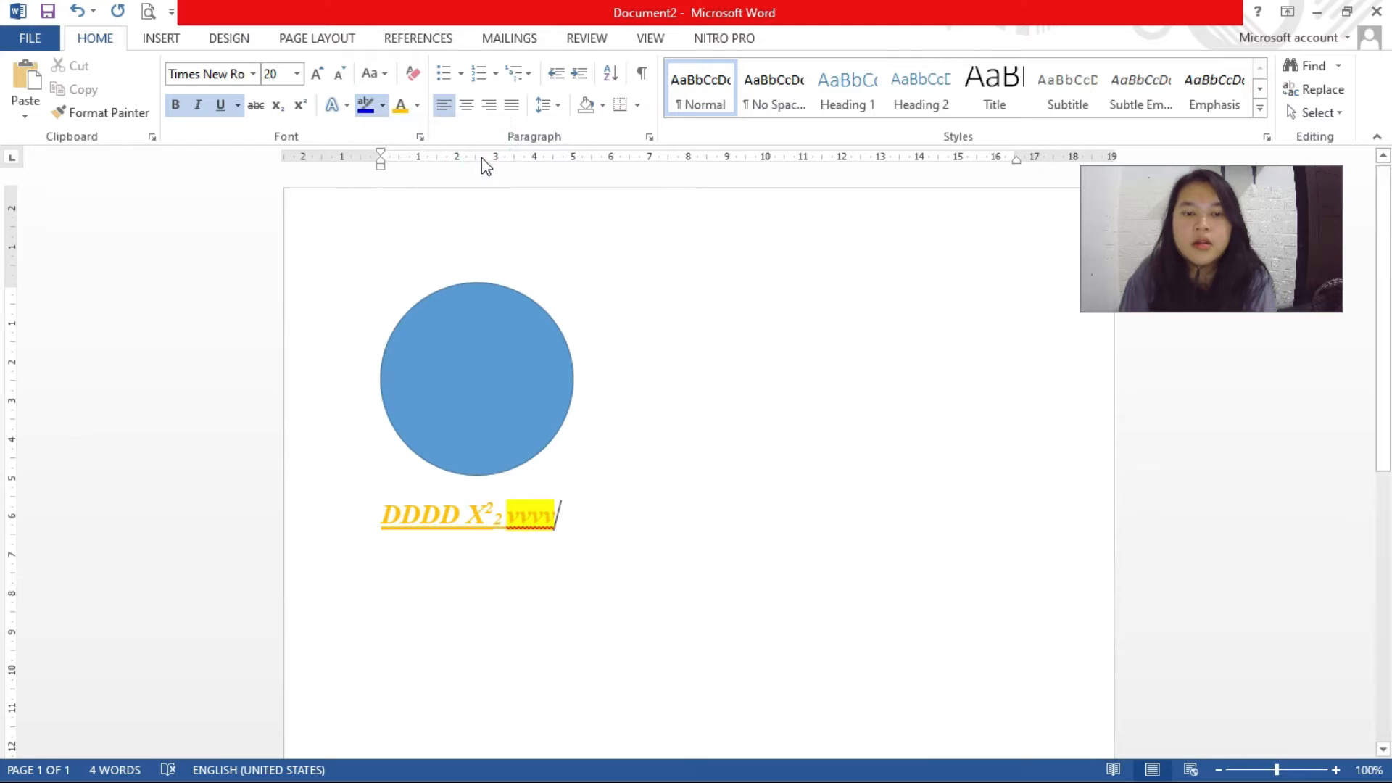
pyautogui.press('Escape')
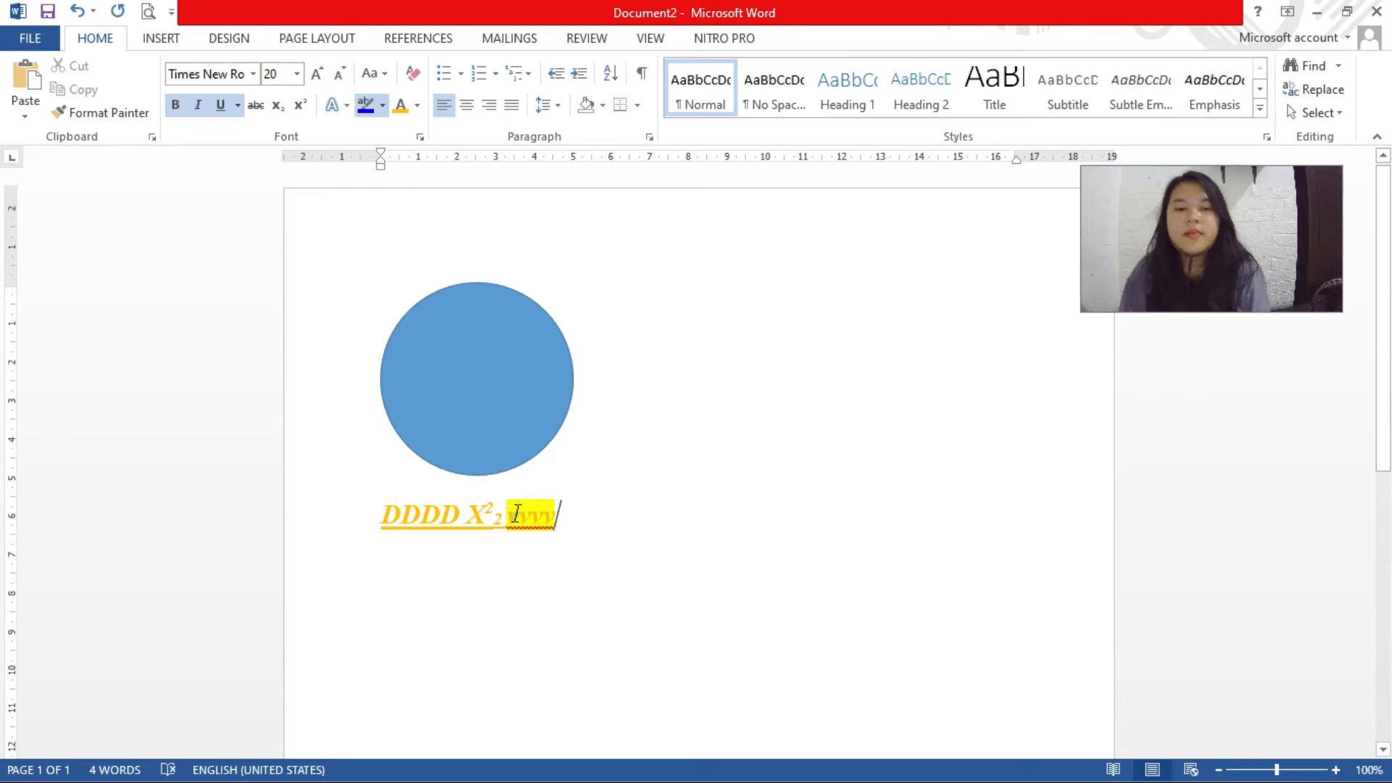
pyautogui.click(516, 514)
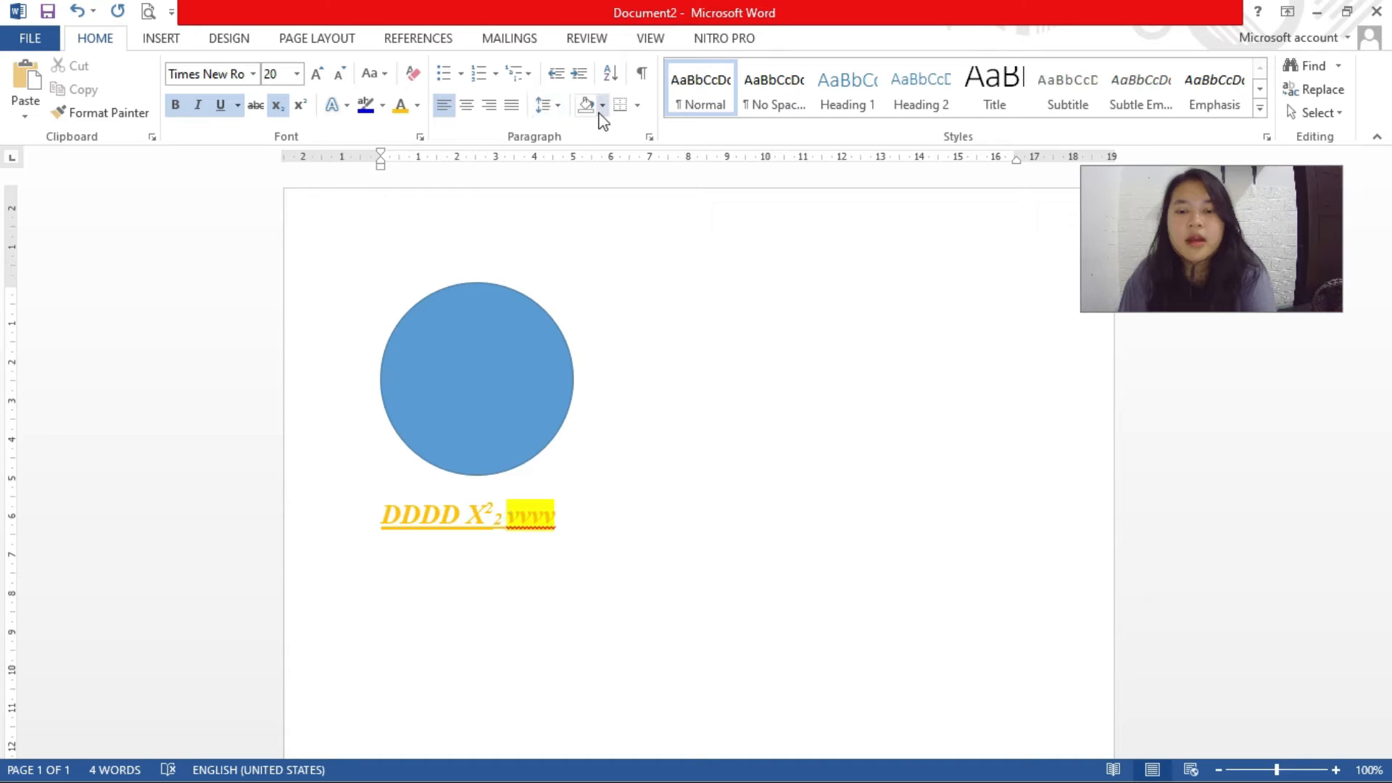
# View the available bullet styles in the bullet library without applying one
pyautogui.click(459, 74)
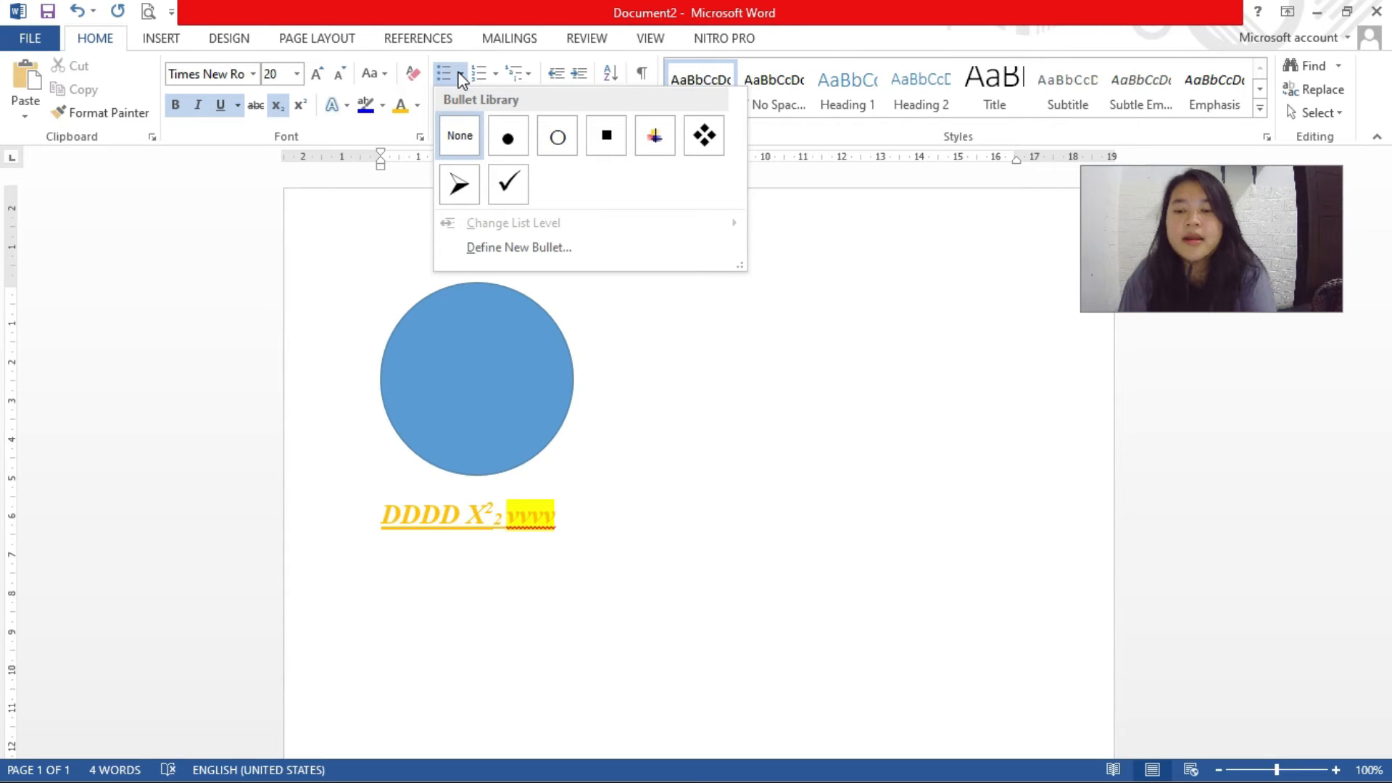
pyautogui.click(466, 424)
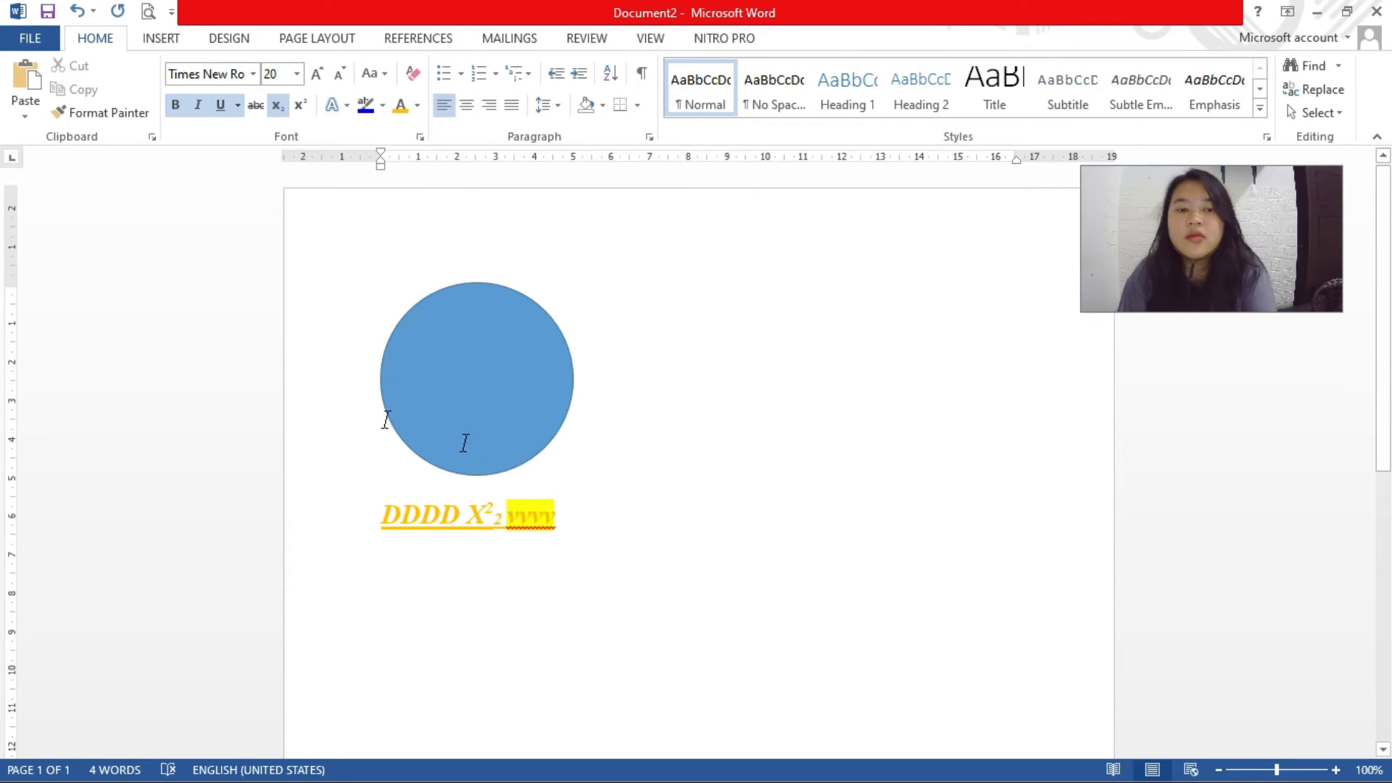
pyautogui.scroll(-1, 385, 419)
pyautogui.click(385, 419)
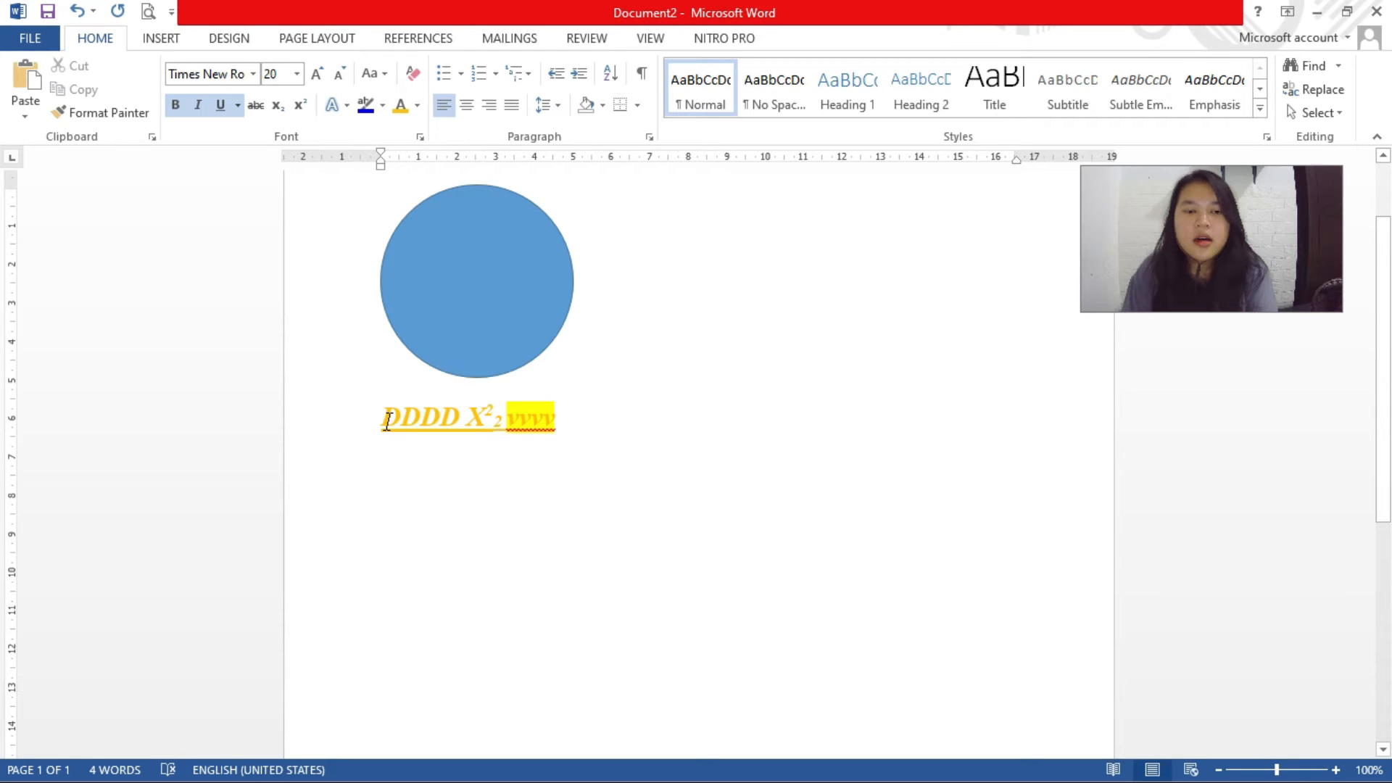
# Add the text Bahan makanan two lines below the DDDD line
pyautogui.click(573, 418)
pyautogui.press('Return')
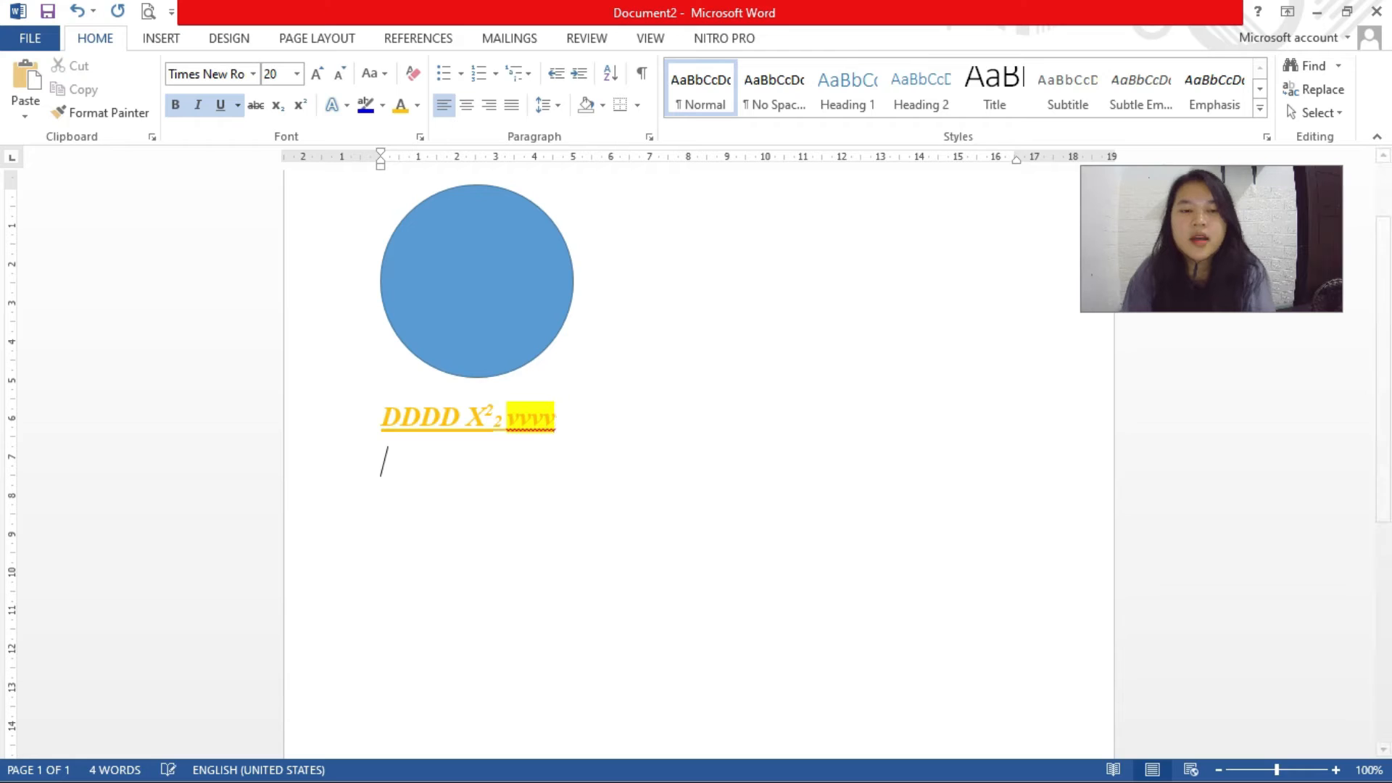
pyautogui.press('Return')
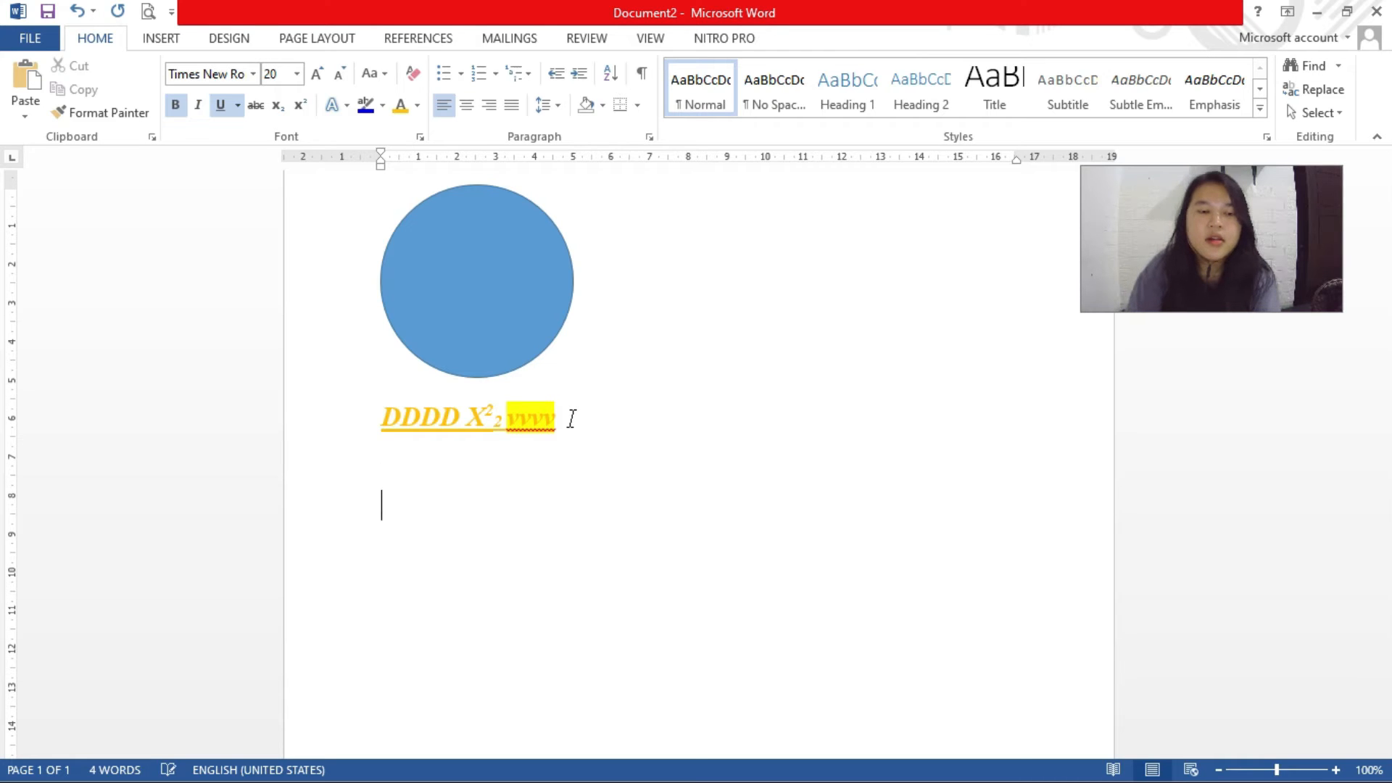
pyautogui.write('Bahan makanan')
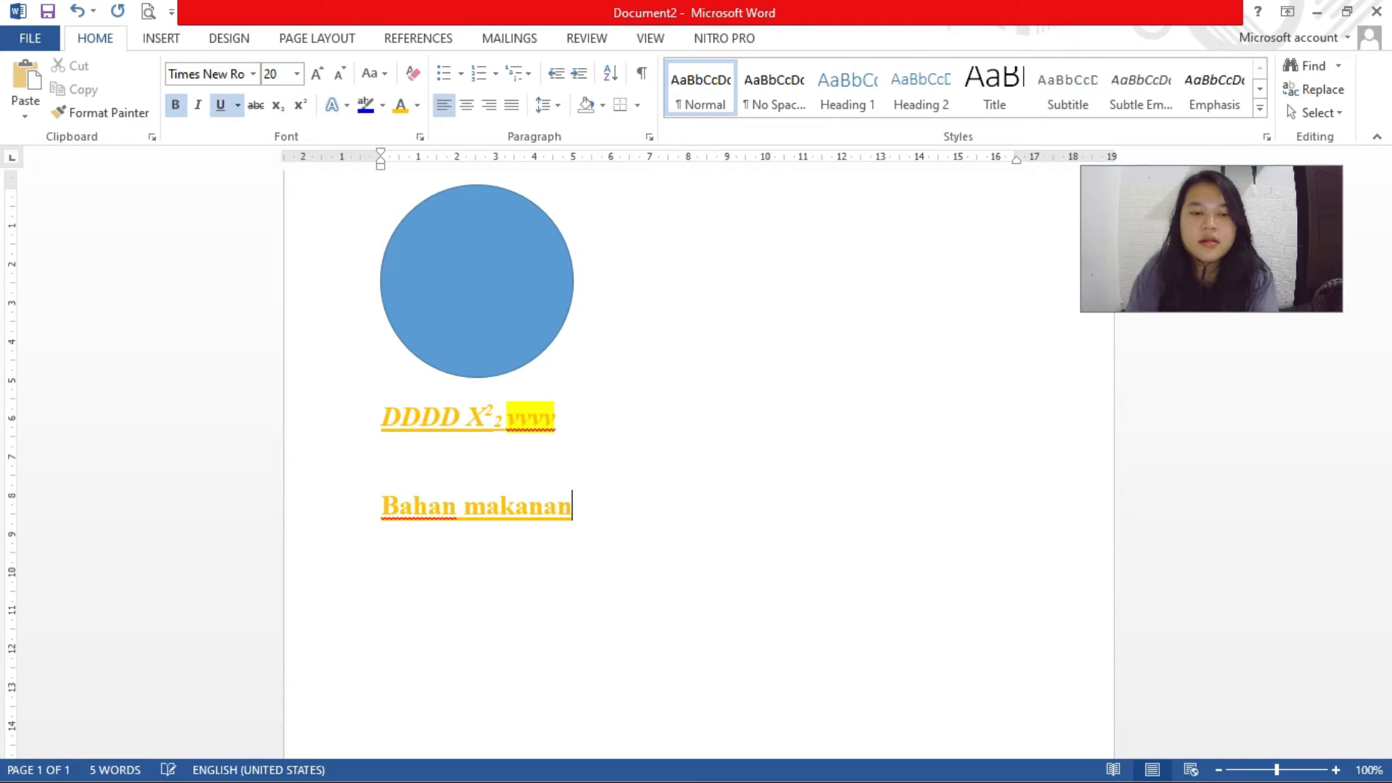
# Change the font color of the Bahan makanan line to black
pyautogui.tripleClick(545, 508)
pyautogui.click(417, 106)
pyautogui.click(421, 130)
pyautogui.click(582, 510)
# Add Nasi, Lauk and buah on separate lines below Bahan makanan
pyautogui.press('Return')
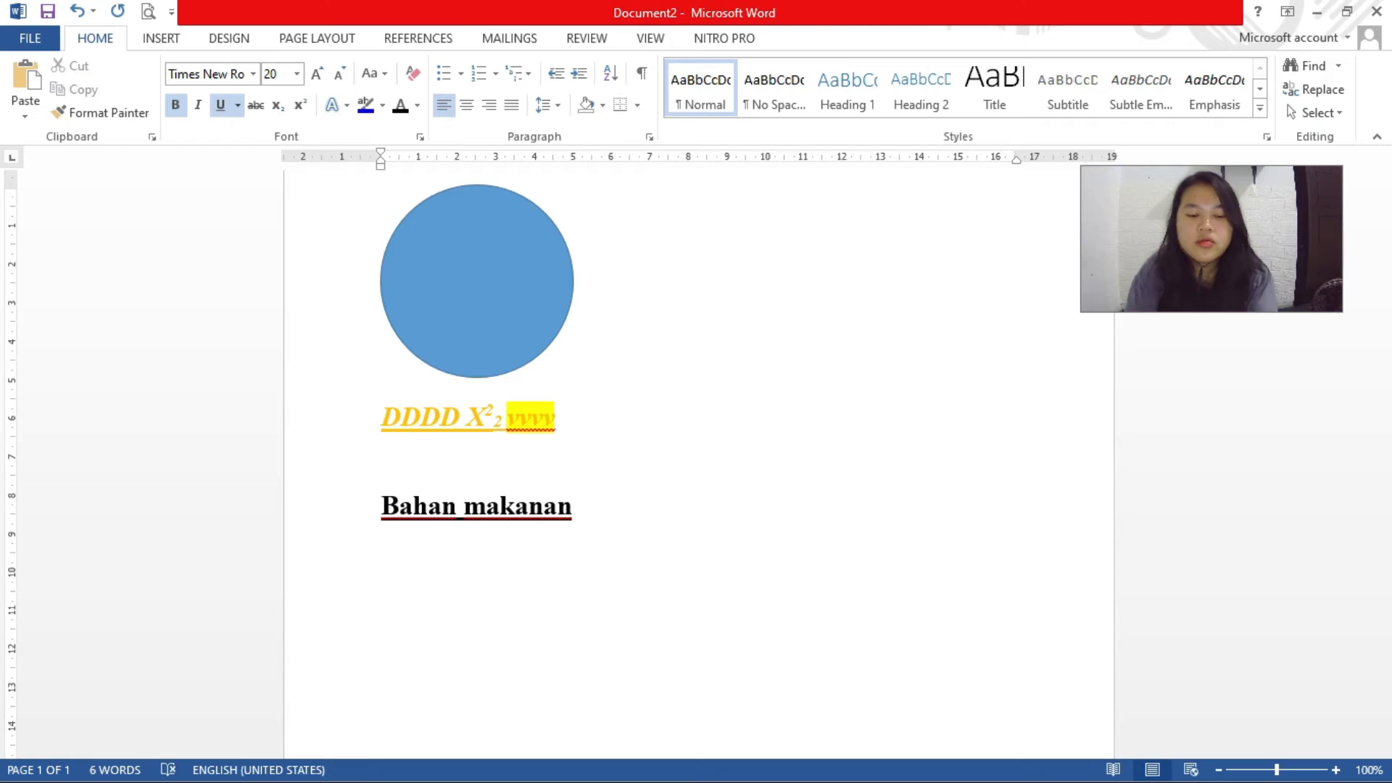
pyautogui.write('na')
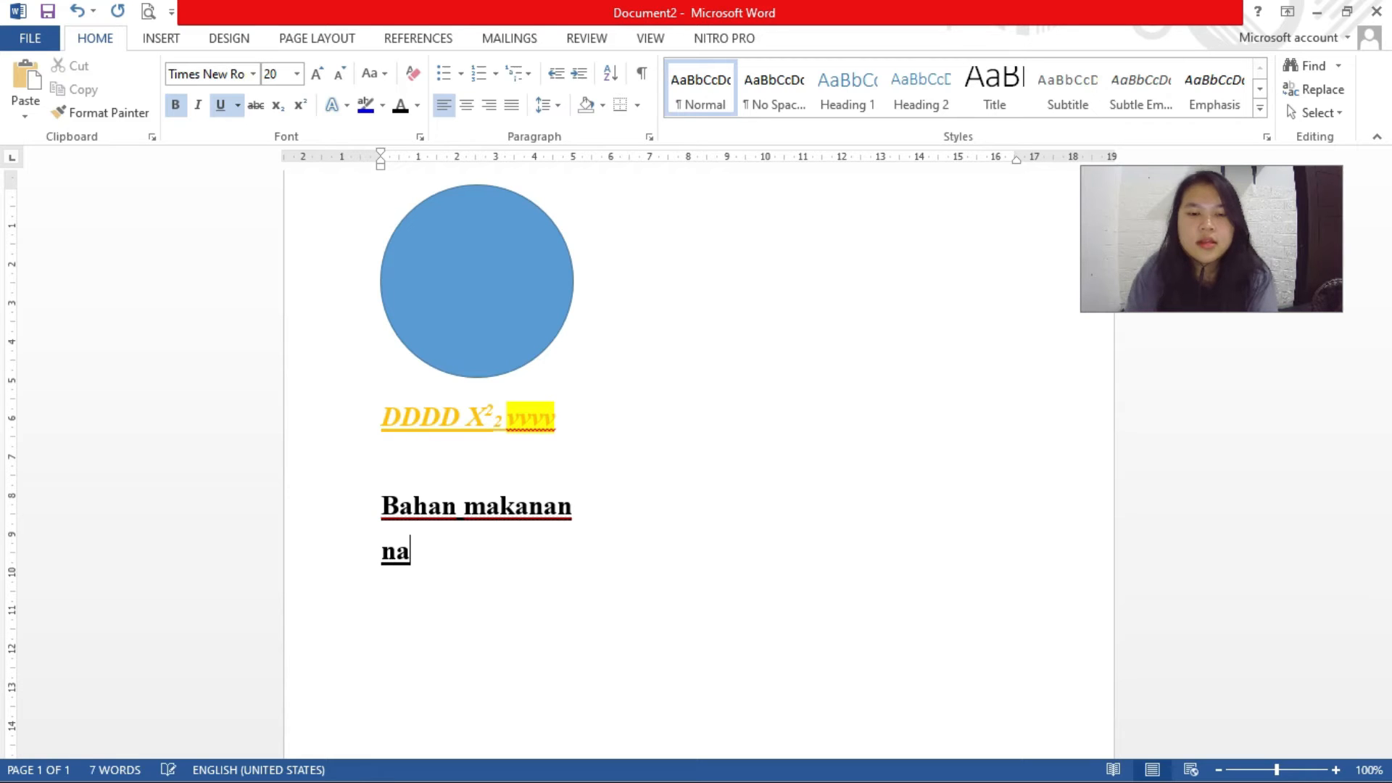
pyautogui.write('si')
pyautogui.press('Return')
pyautogui.write('lauk')
pyautogui.press('Return')
pyautogui.write('bu')
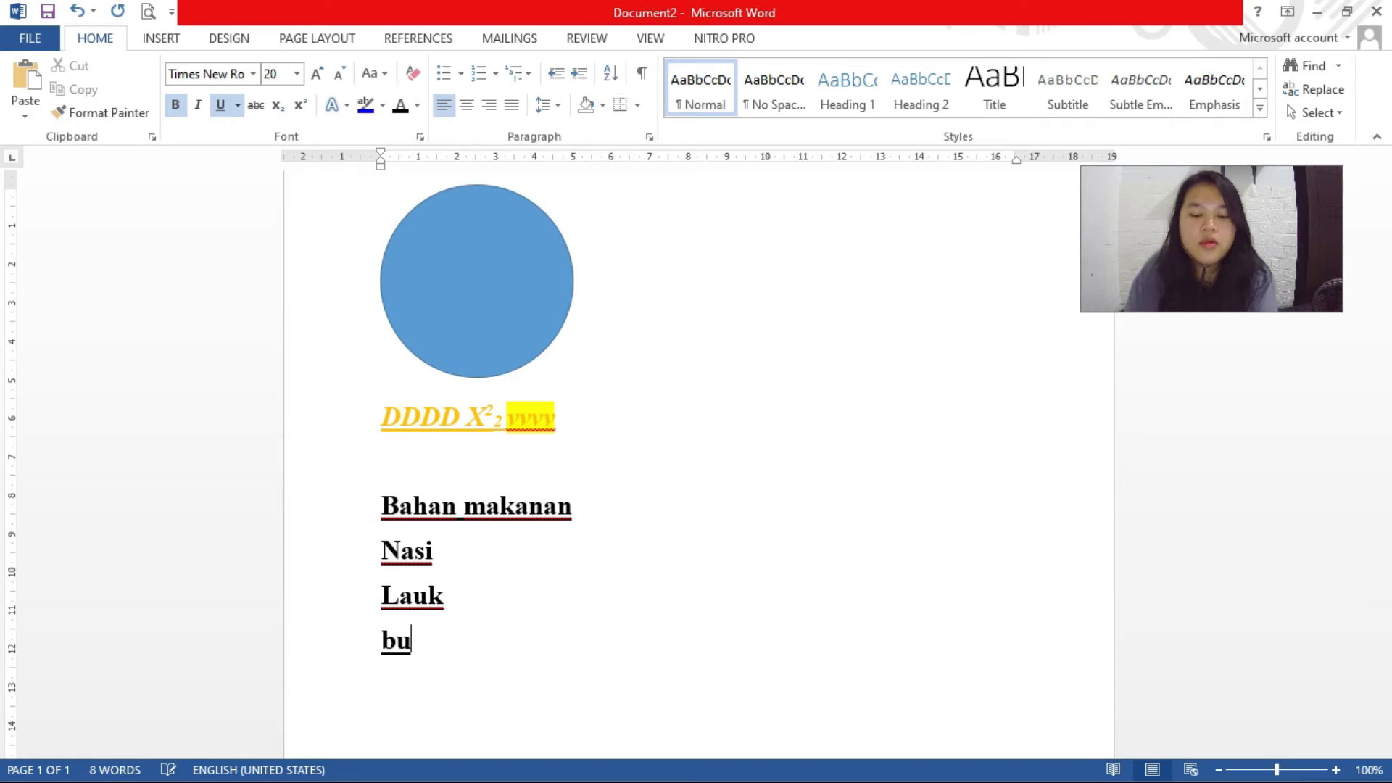
pyautogui.write('ah')
# Format the Nasi, Lauk and buah lines as a list with round bullets
pyautogui.moveTo(372, 559); pyautogui.dragTo(466, 647)
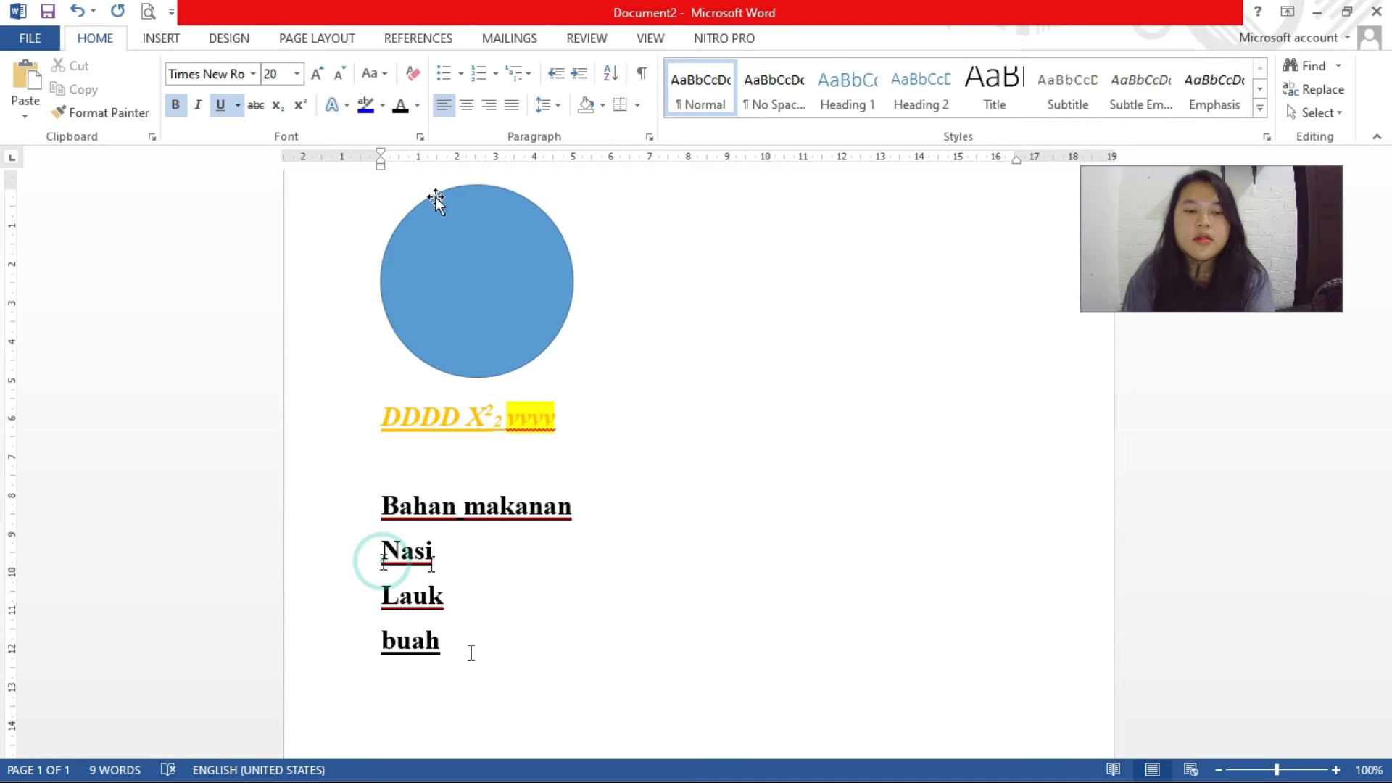
pyautogui.click(445, 73)
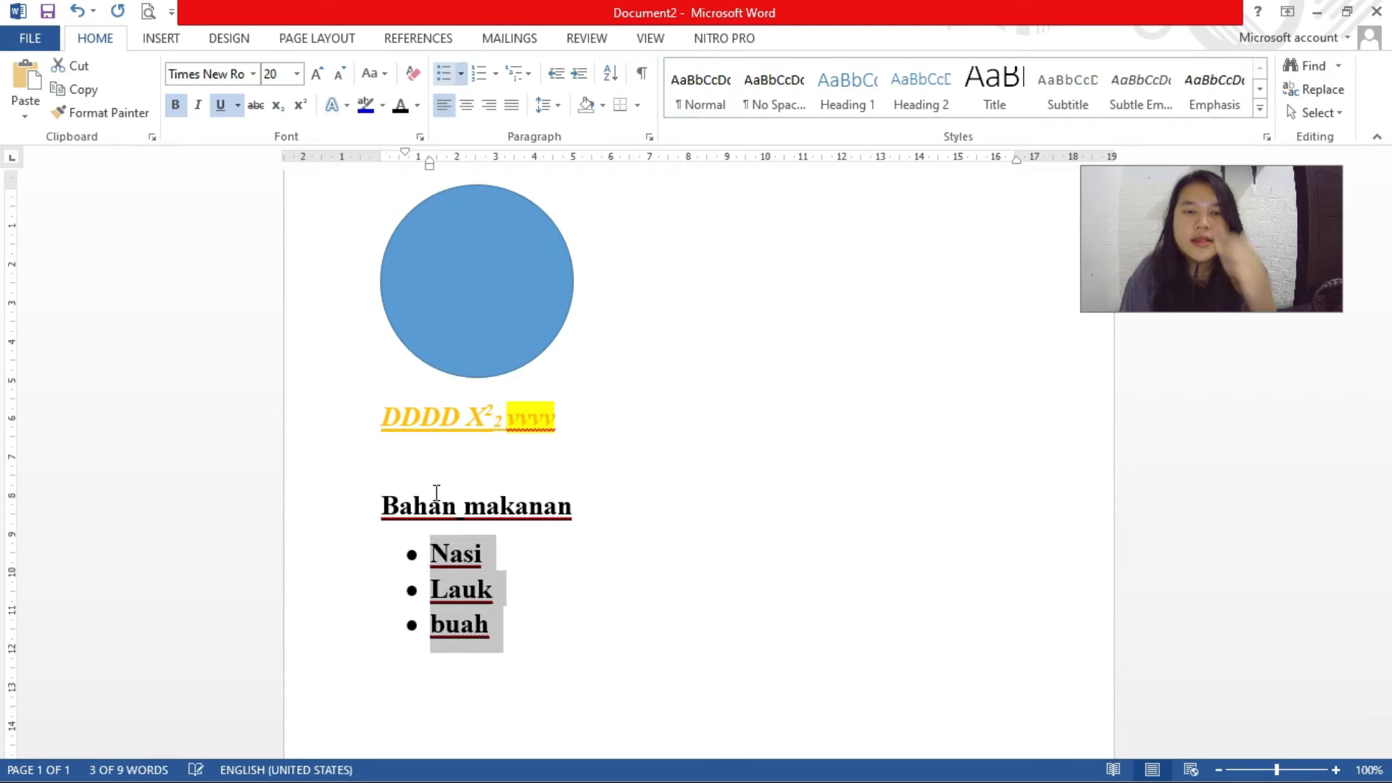
pyautogui.moveTo(435, 556); pyautogui.dragTo(498, 626)
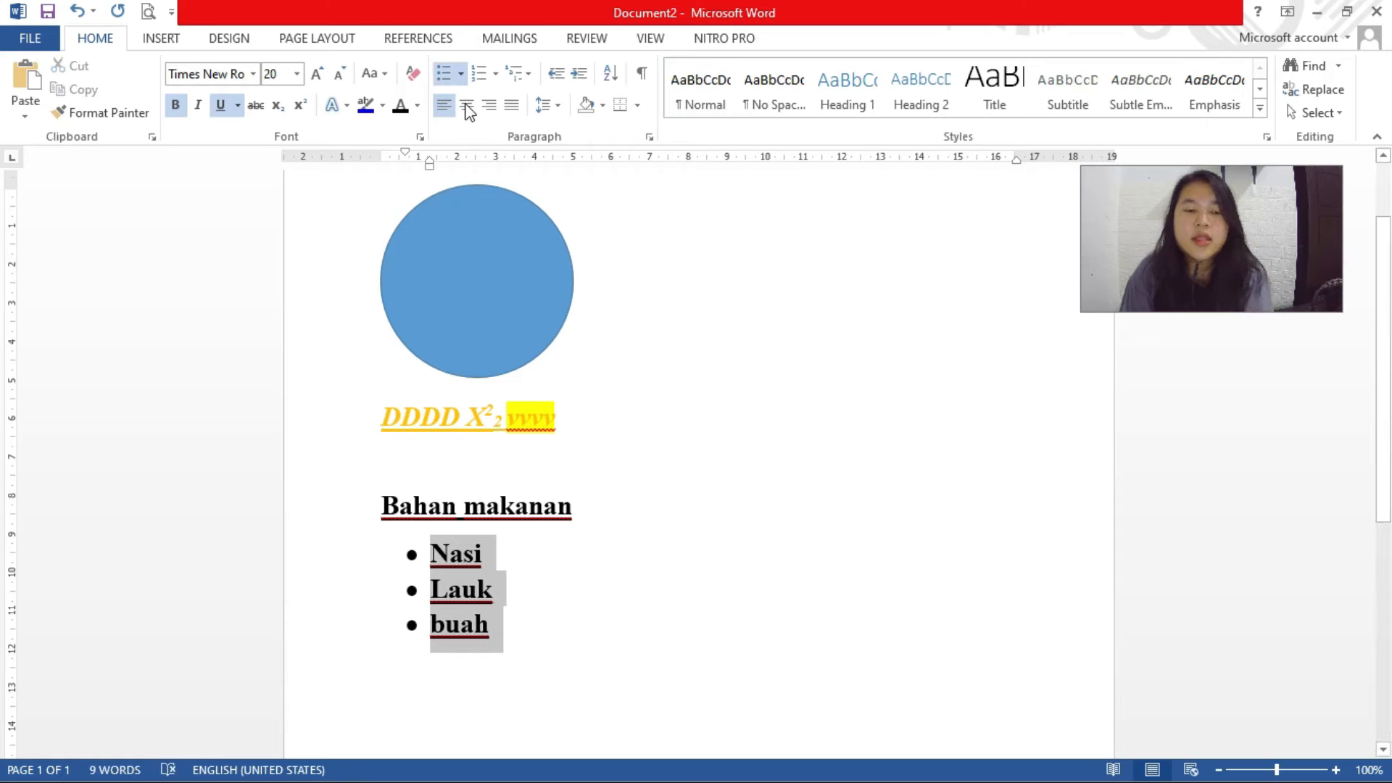
pyautogui.click(478, 589)
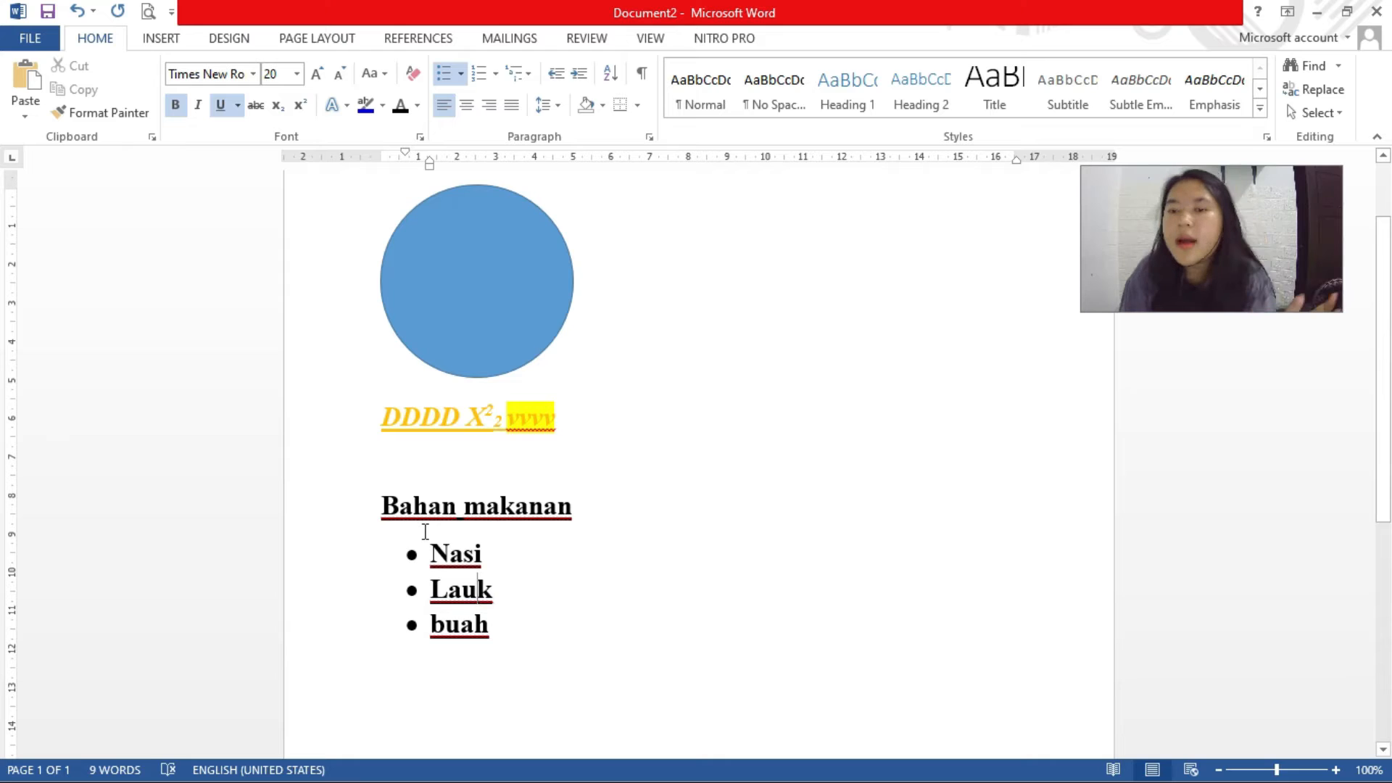
# View the available number formats in the numbering library for the food list
pyautogui.click(429, 555)
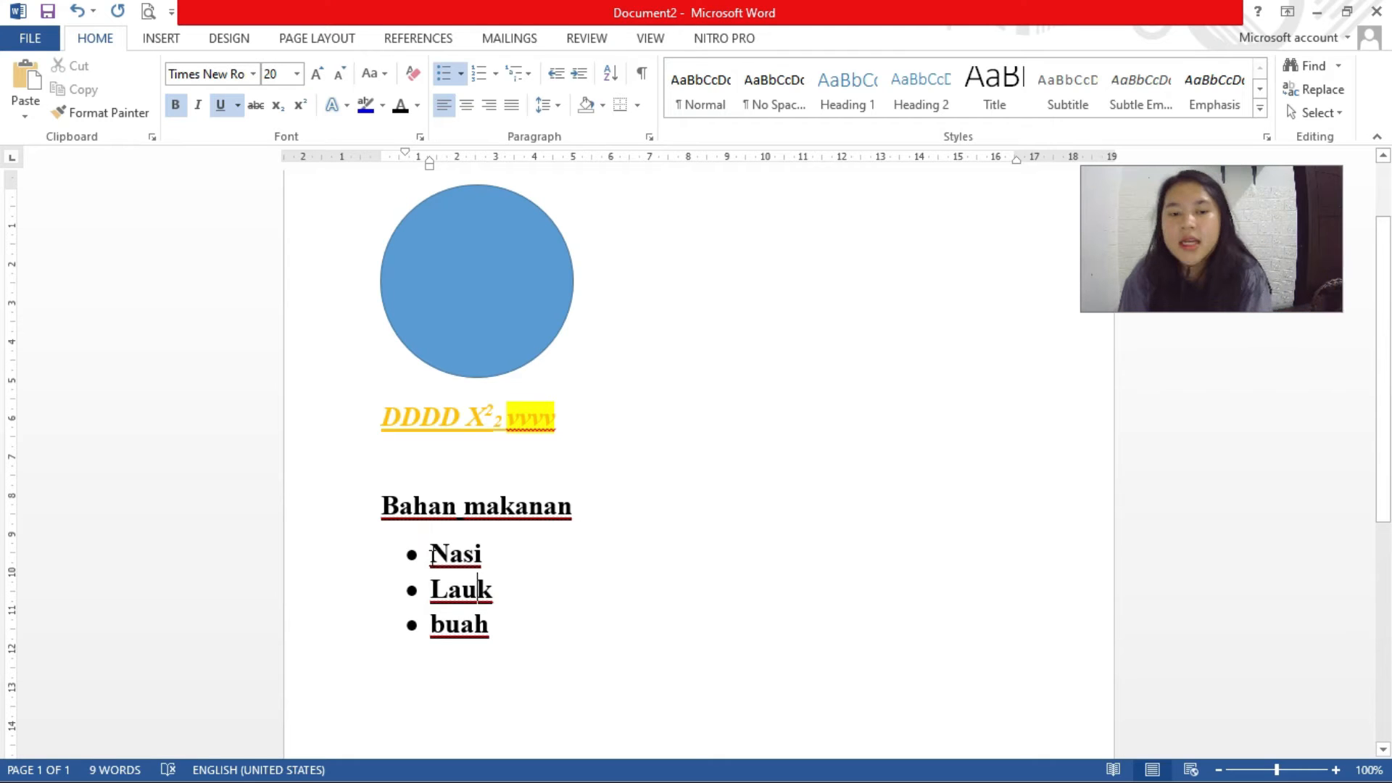
pyautogui.keyDown('shift'); pyautogui.click(468, 636); pyautogui.keyUp('shift')
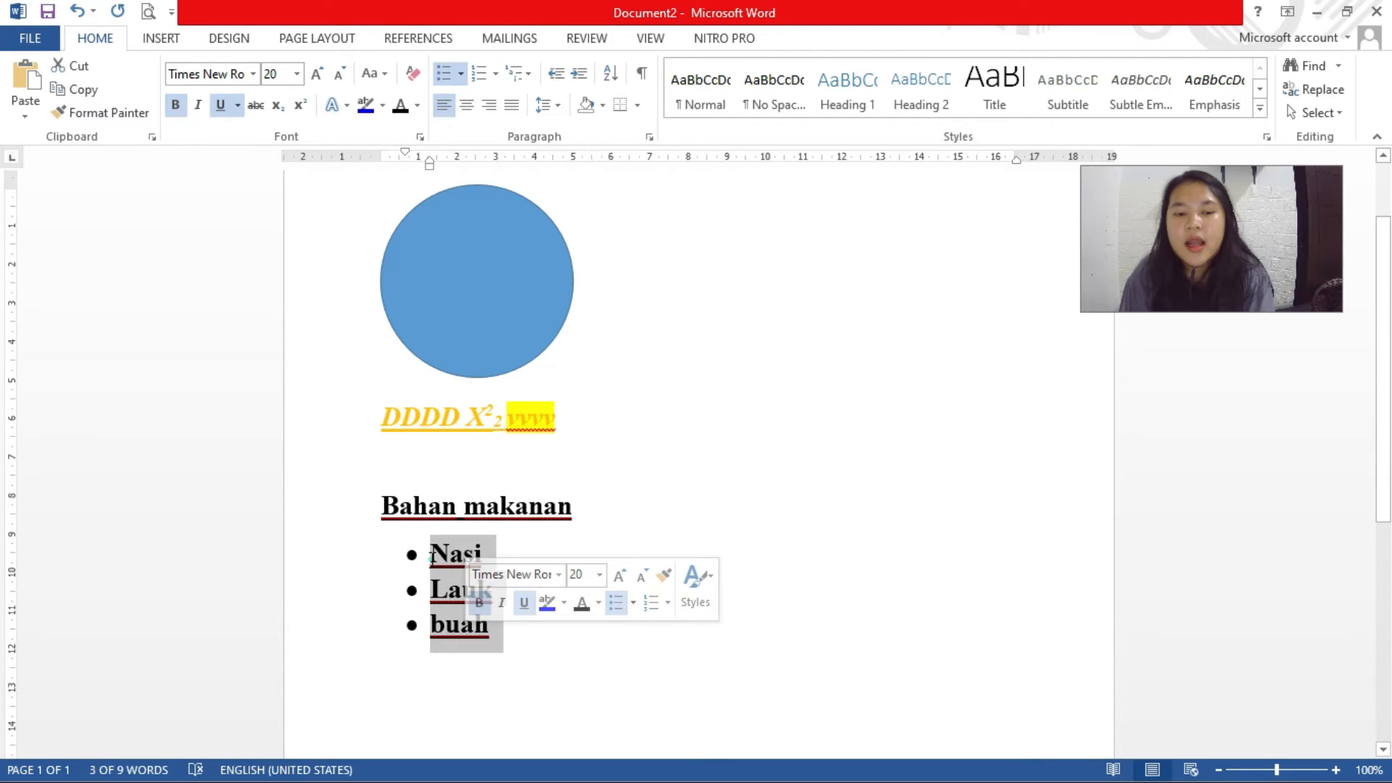
pyautogui.click(411, 522)
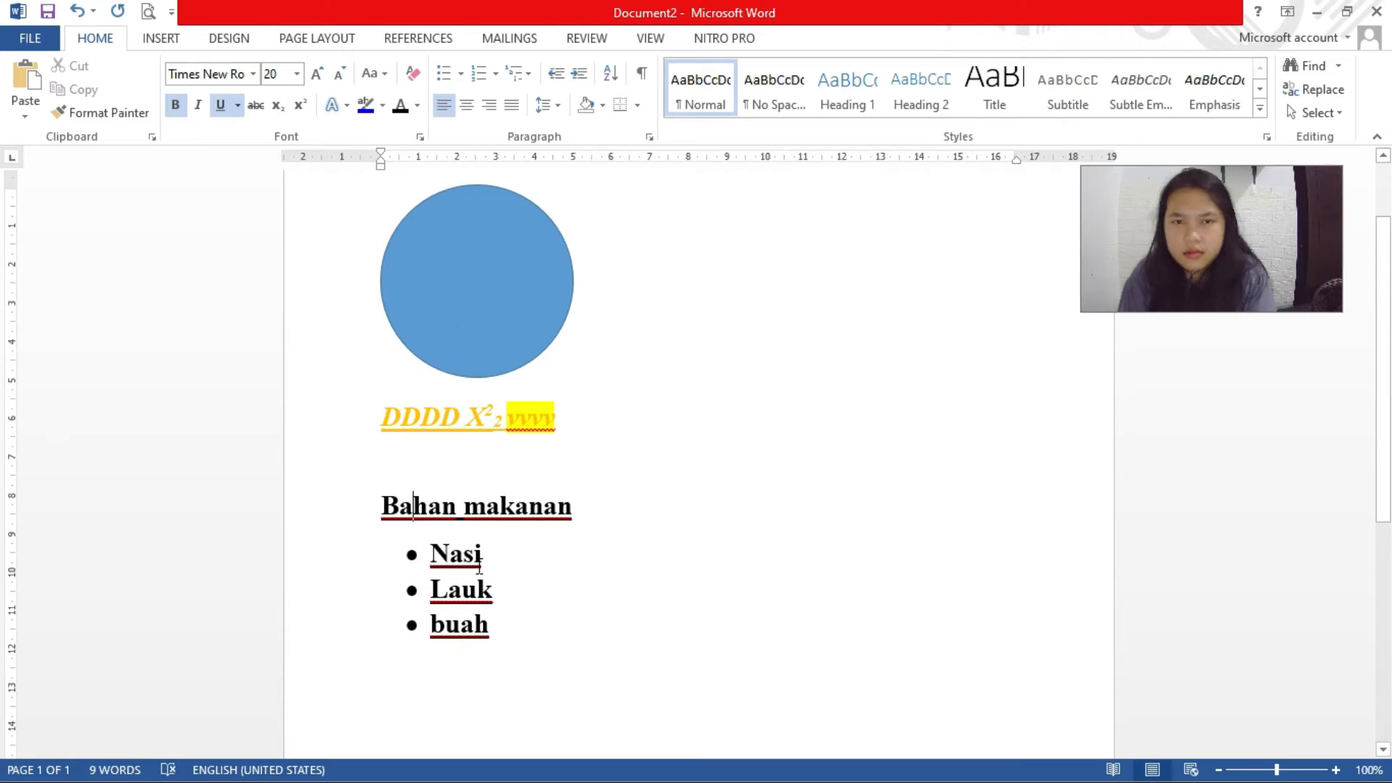
pyautogui.click(493, 564)
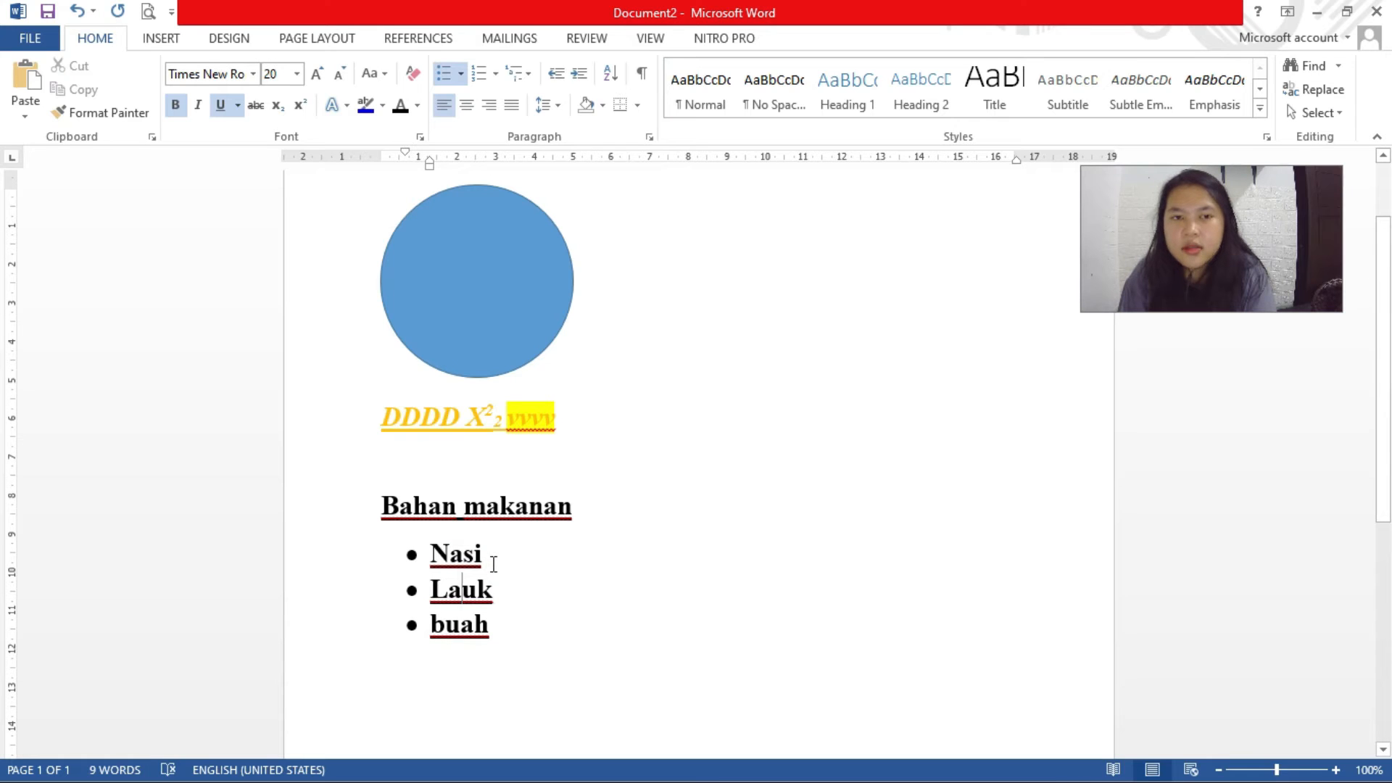
pyautogui.click(493, 564)
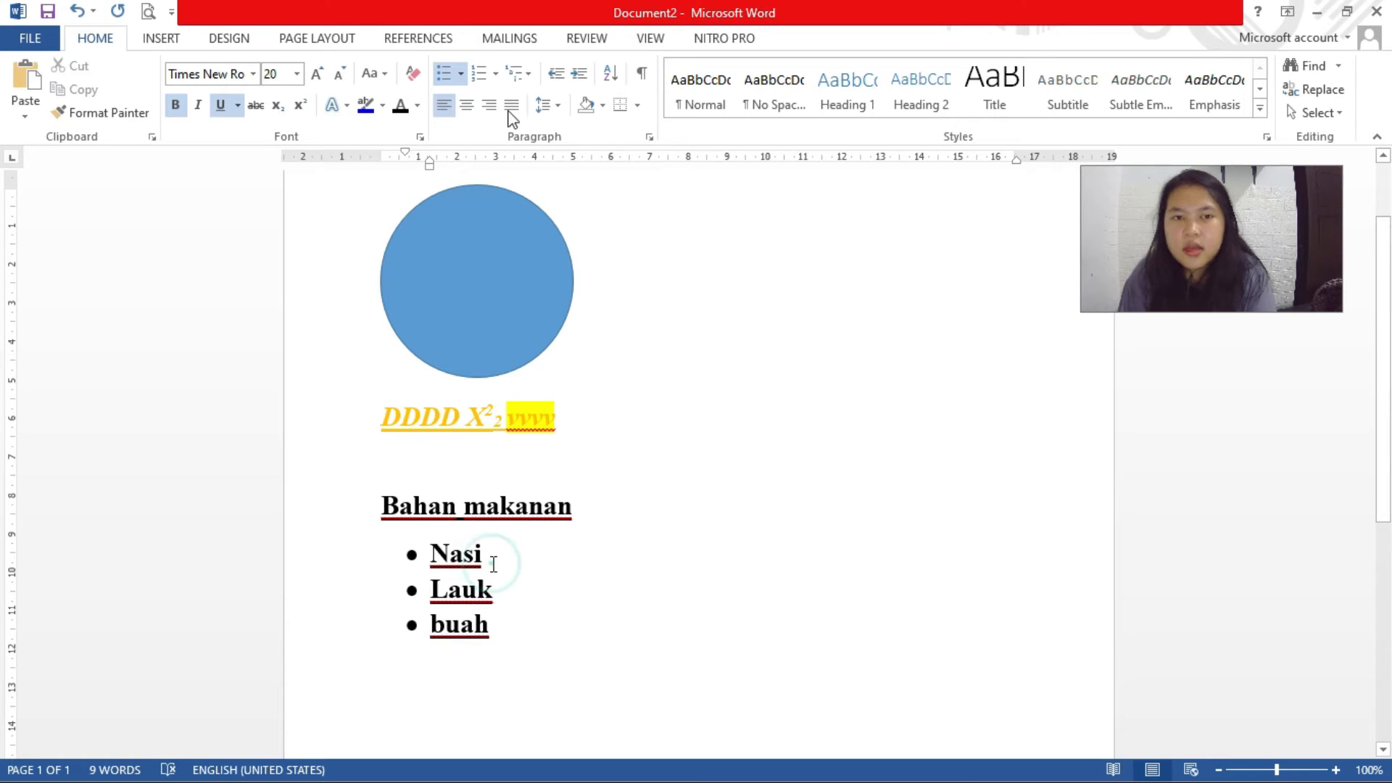
pyautogui.click(494, 74)
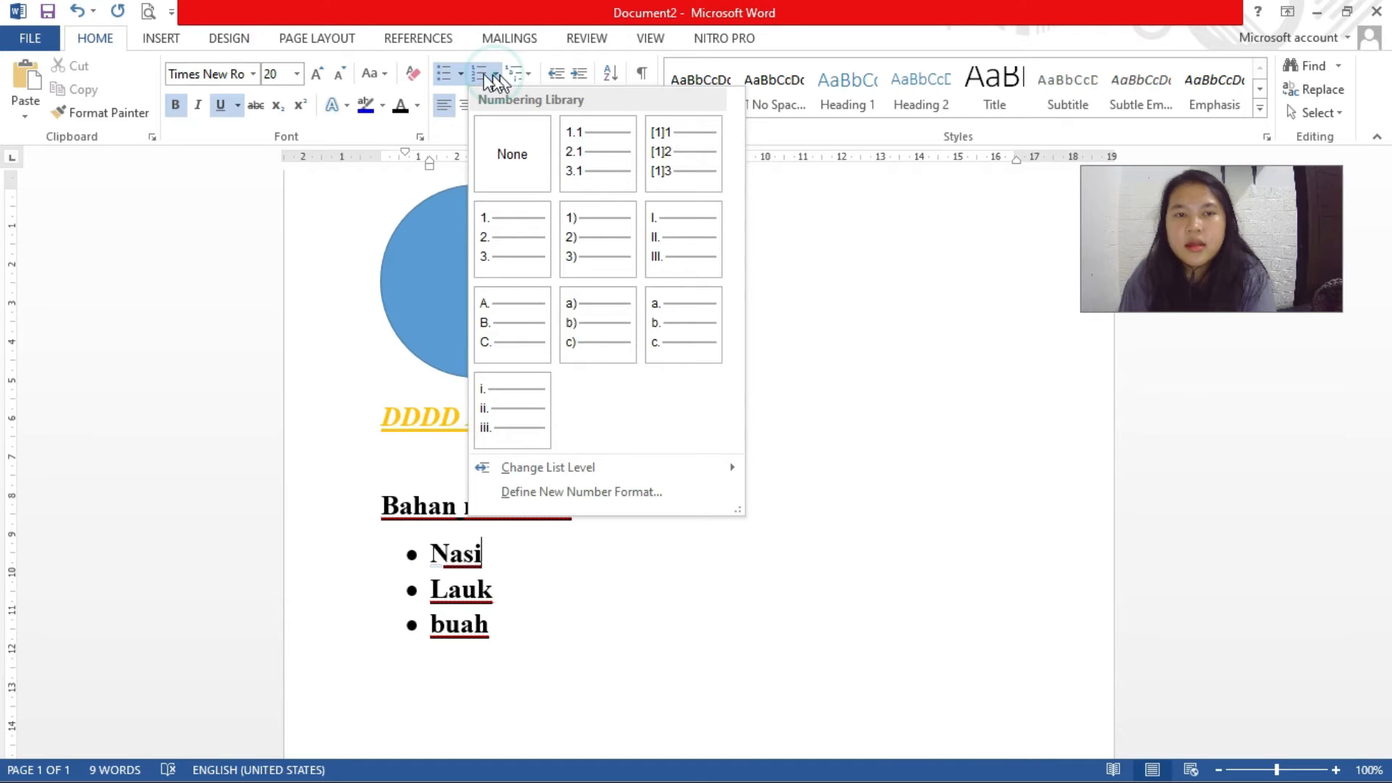
pyautogui.click(486, 79)
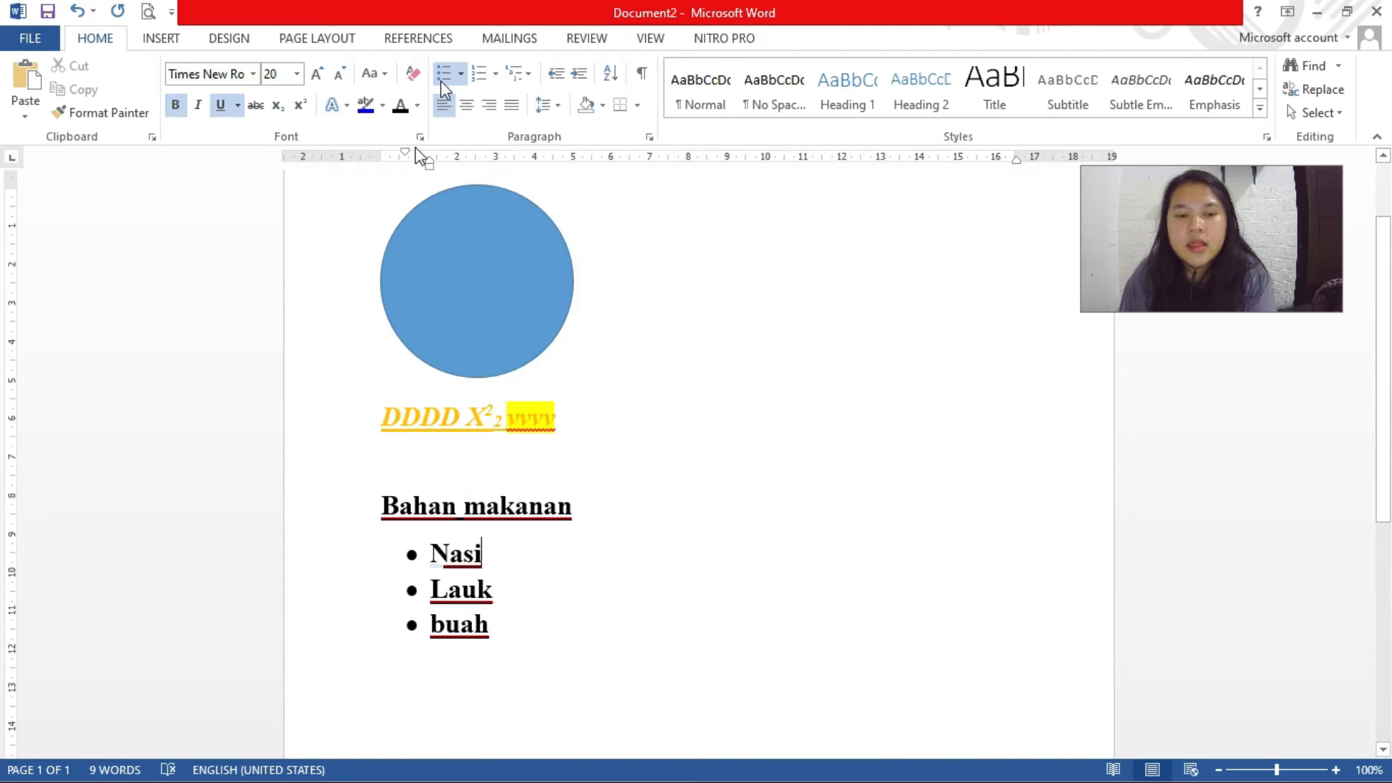
# Convert the three food items to a numbered list in the 1. 2. 3. format
pyautogui.moveTo(430, 550); pyautogui.dragTo(491, 626)
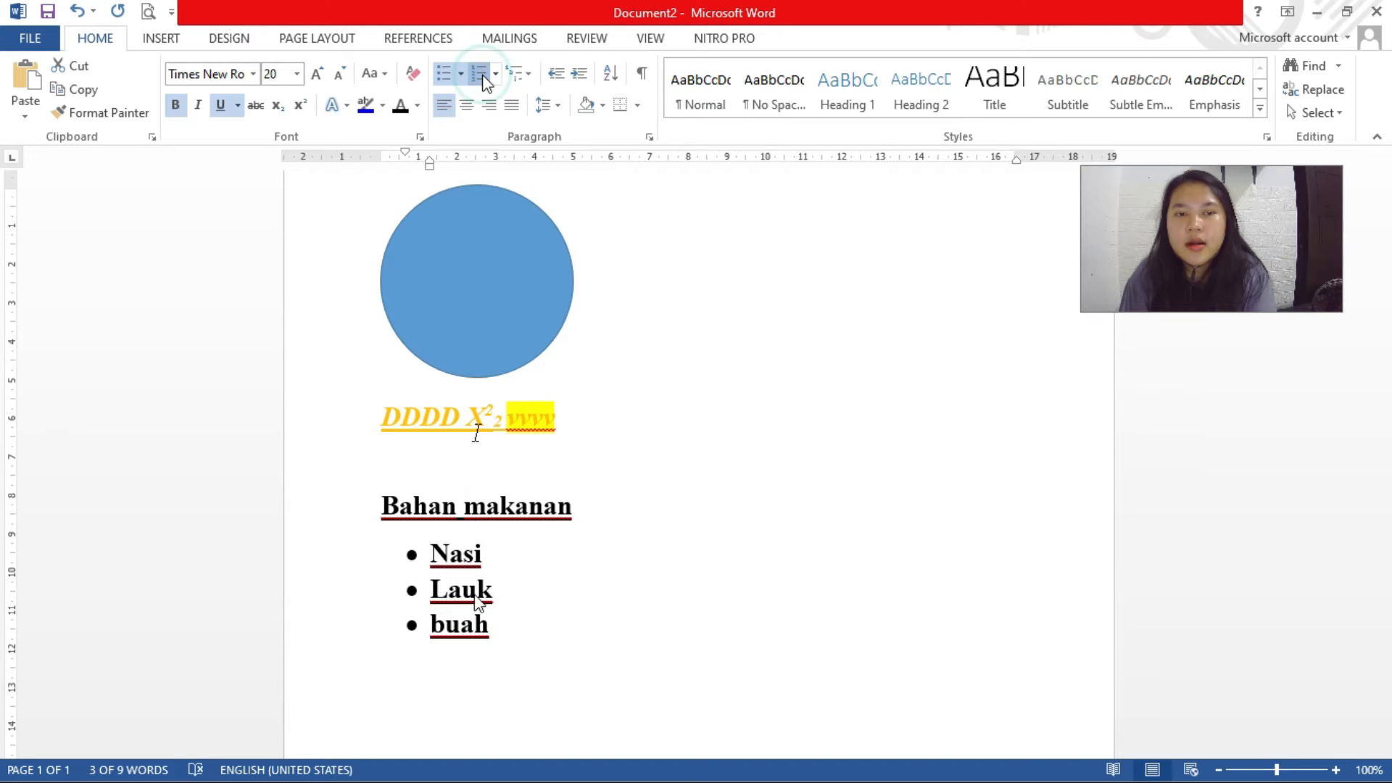
pyautogui.click(480, 76)
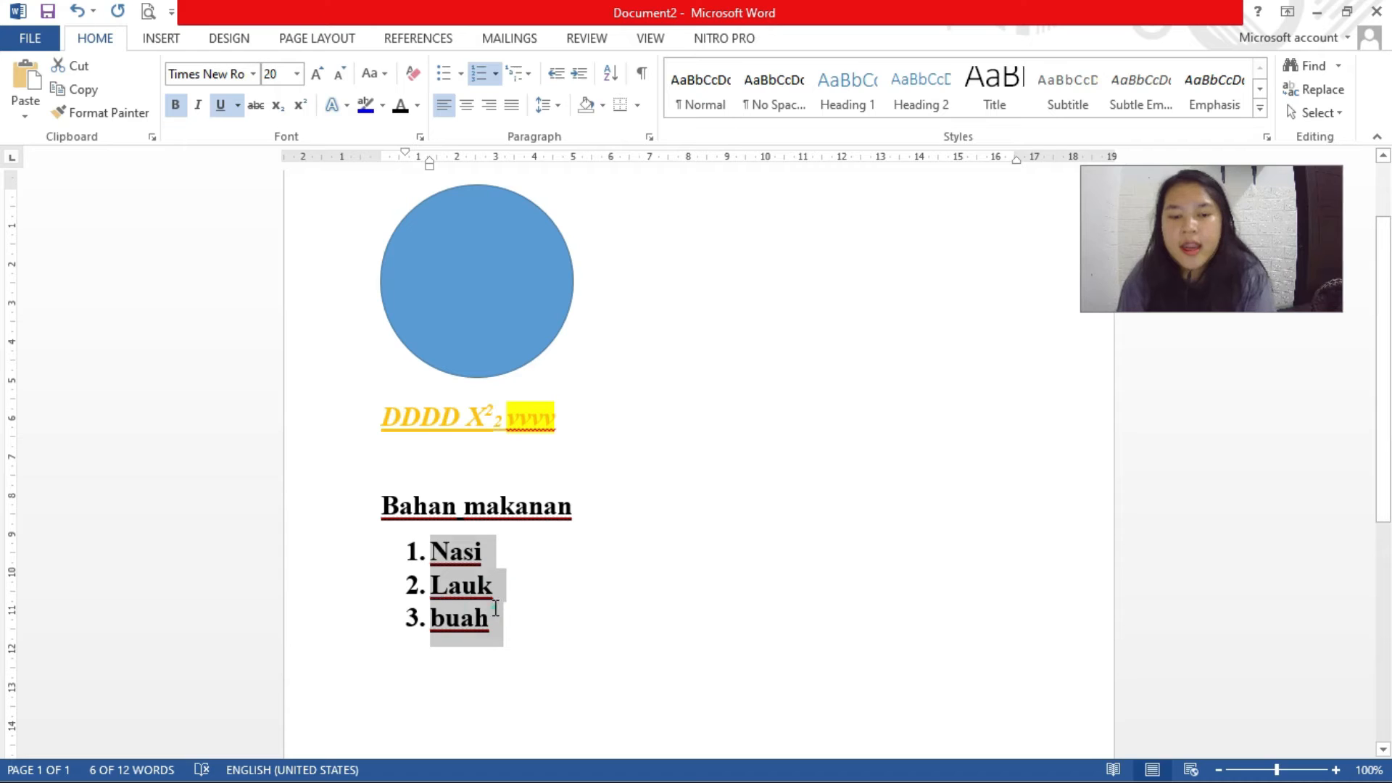
pyautogui.click(495, 607)
# Apply the multilevel list style with four-diamond symbols at its first level to the Nasi, Lauk and buah items
pyautogui.click(530, 75)
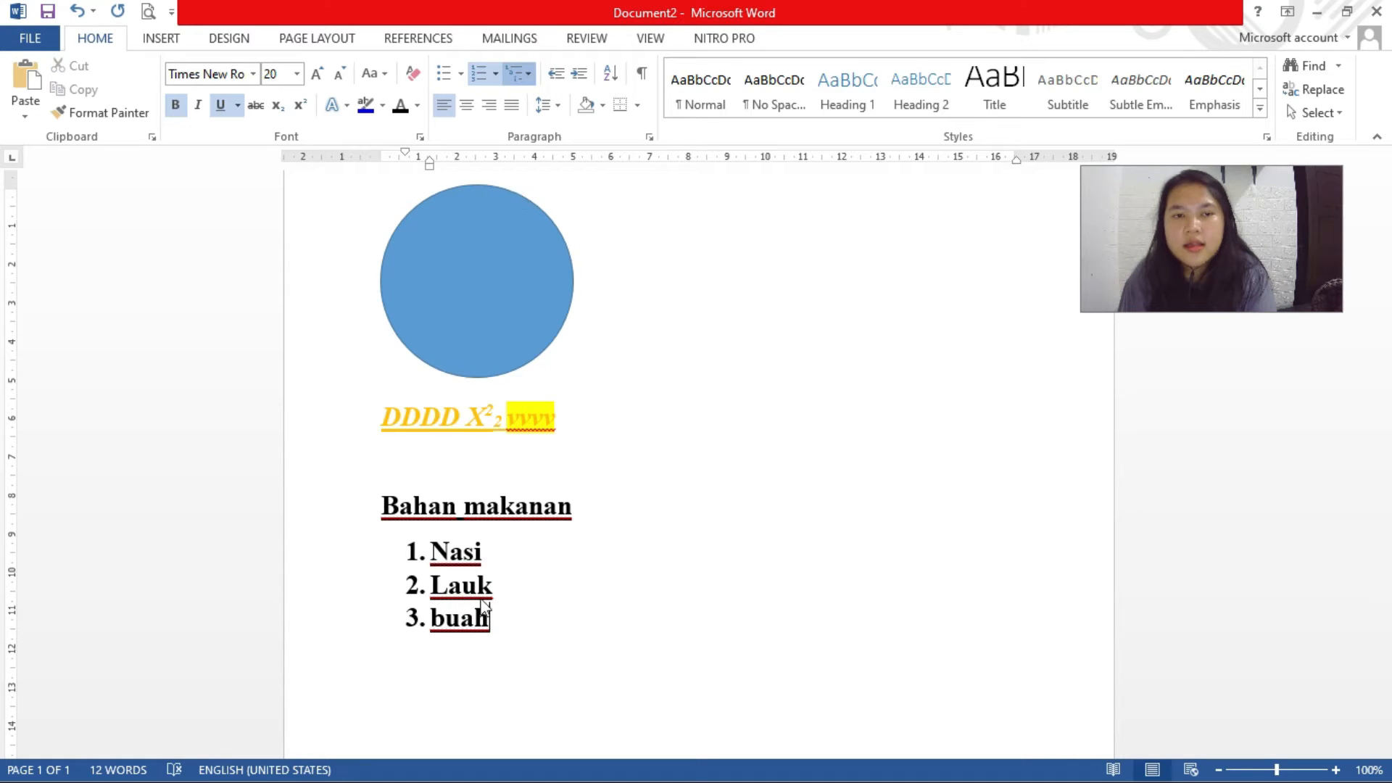
pyautogui.click(412, 563)
pyautogui.moveTo(482, 553); pyautogui.dragTo(424, 551)
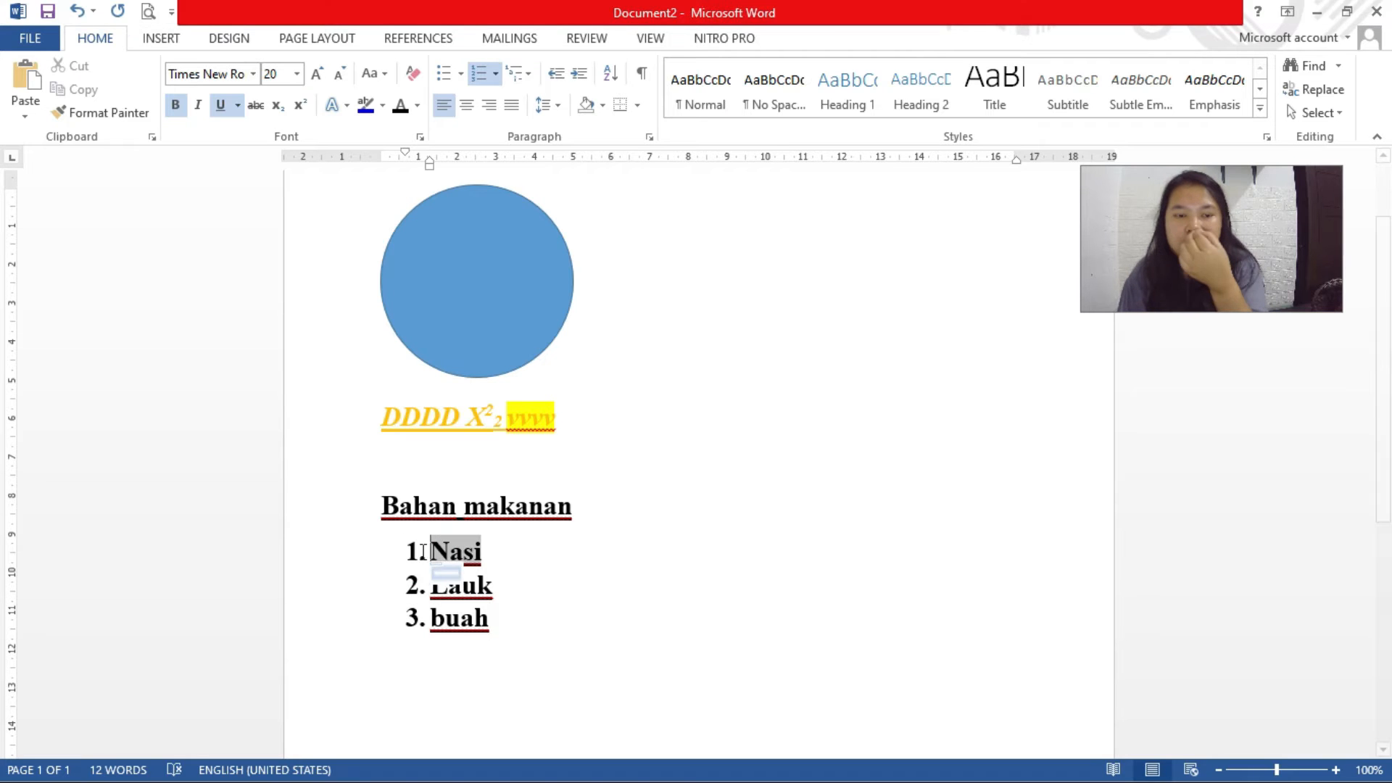
pyautogui.click(515, 82)
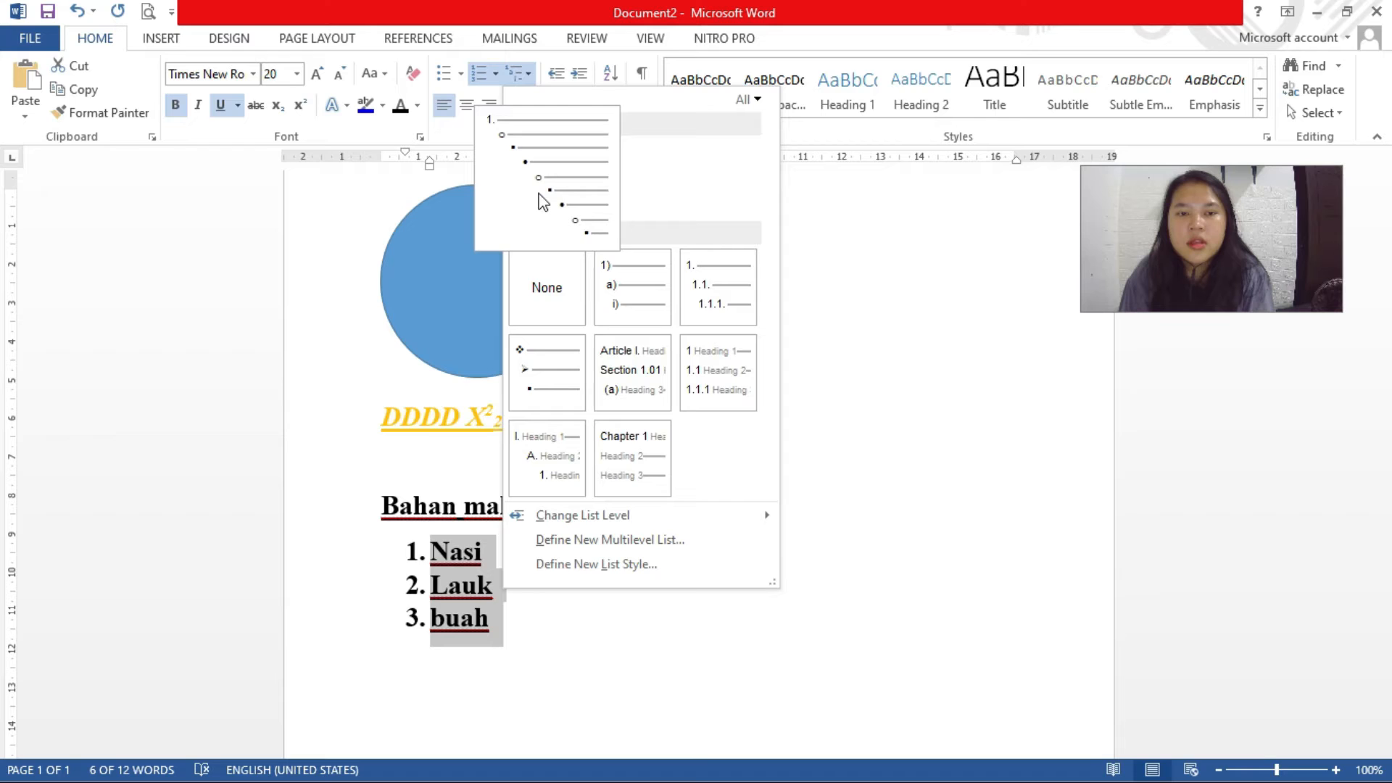
pyautogui.click(535, 355)
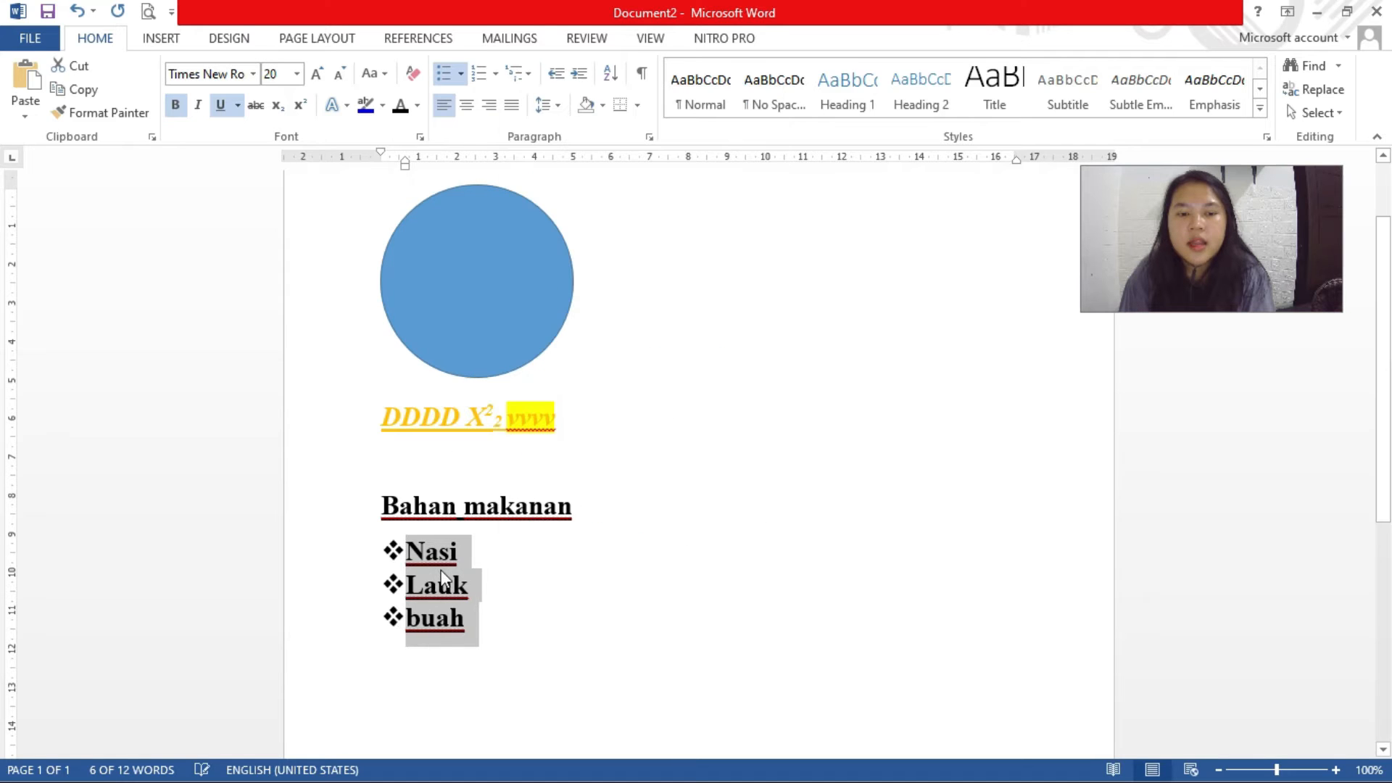
pyautogui.click(481, 554)
# Increase the indent of the Bahan makanan line by one level and decrease it again
pyautogui.scroll(-1, 525, 346)
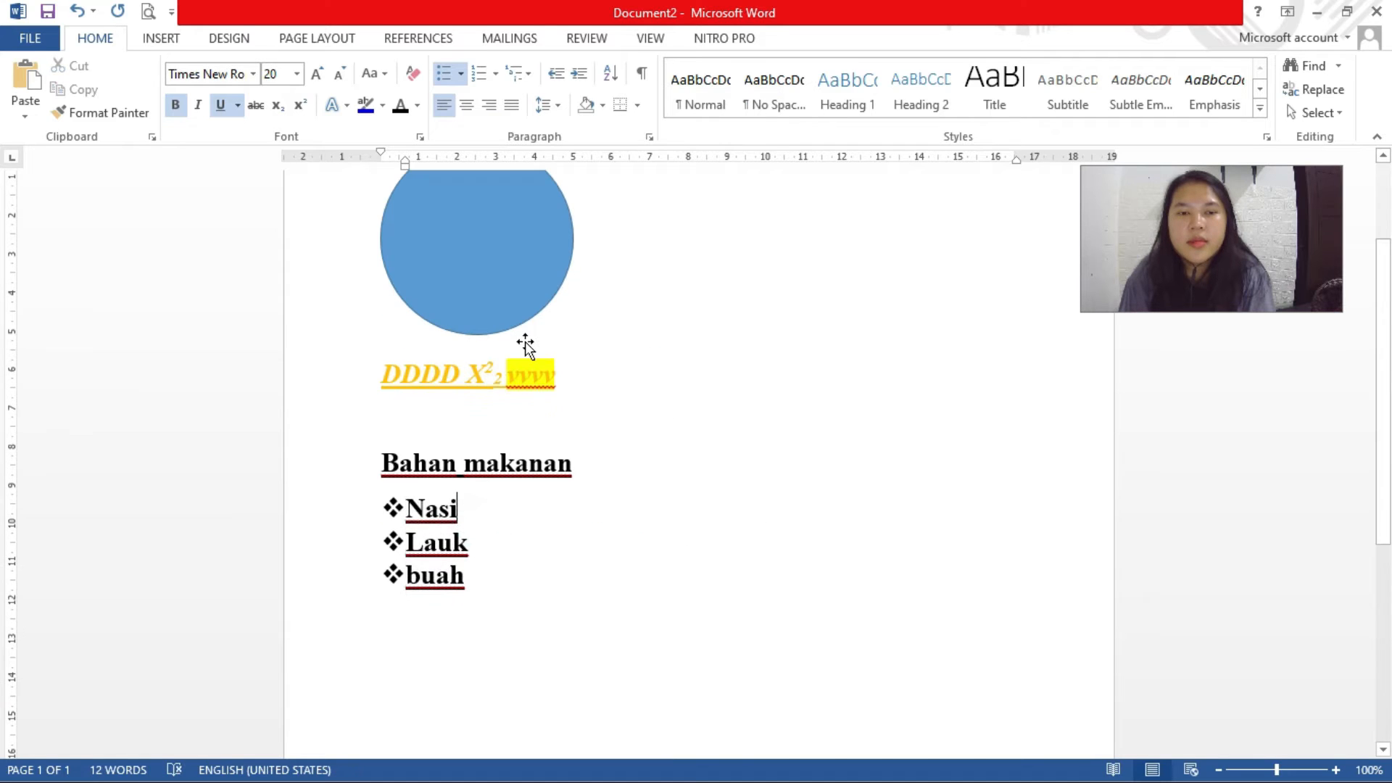
pyautogui.scroll(1, 525, 346)
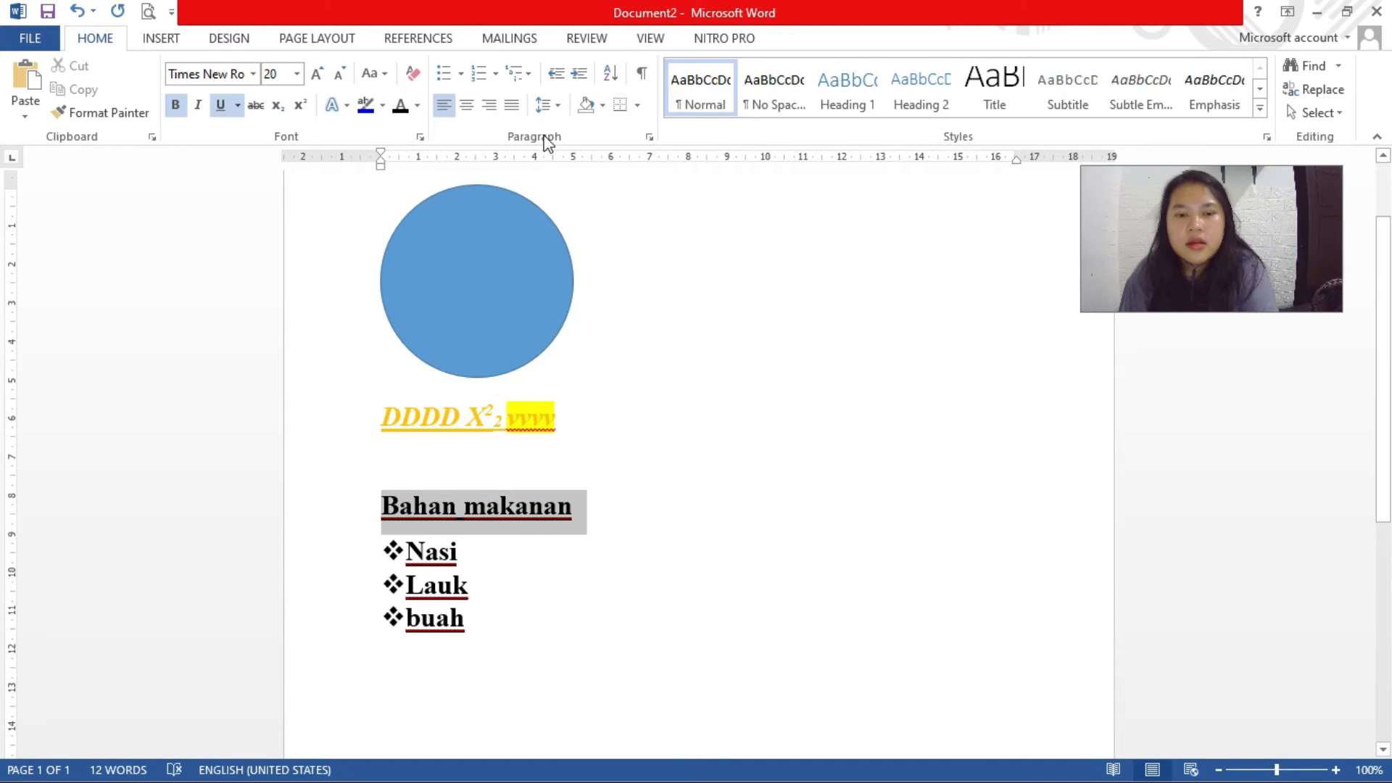
pyautogui.click(579, 74)
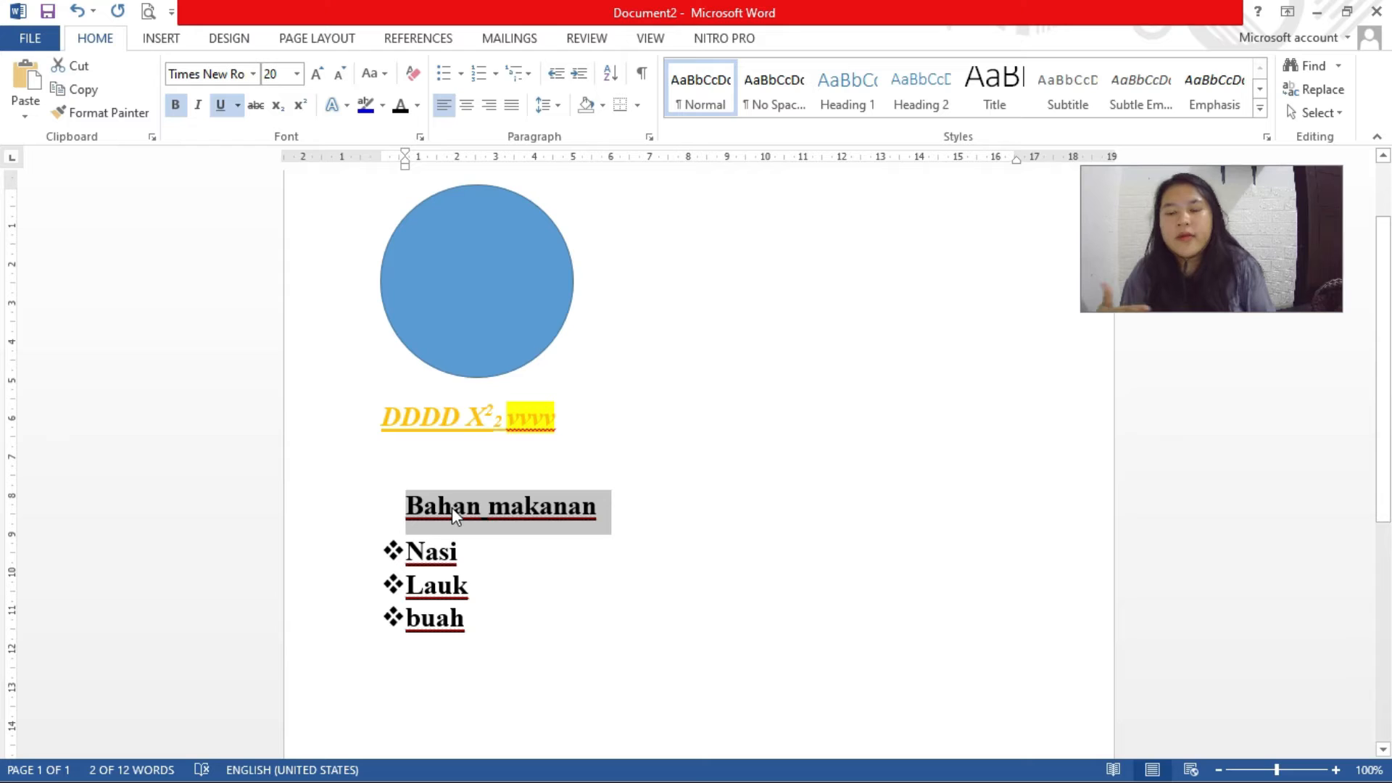
pyautogui.click(558, 84)
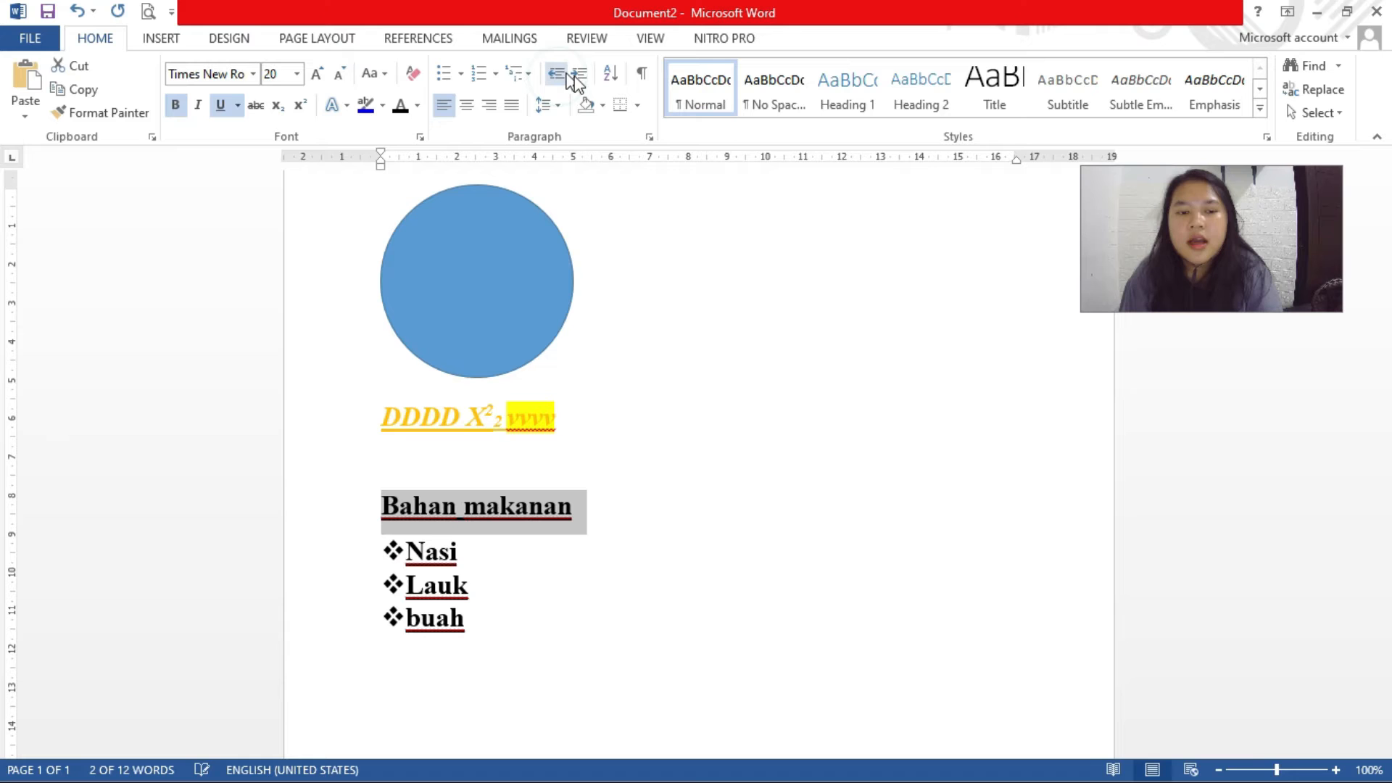
# Indent the Bahan makanan line one level from the left margin
pyautogui.click(389, 507)
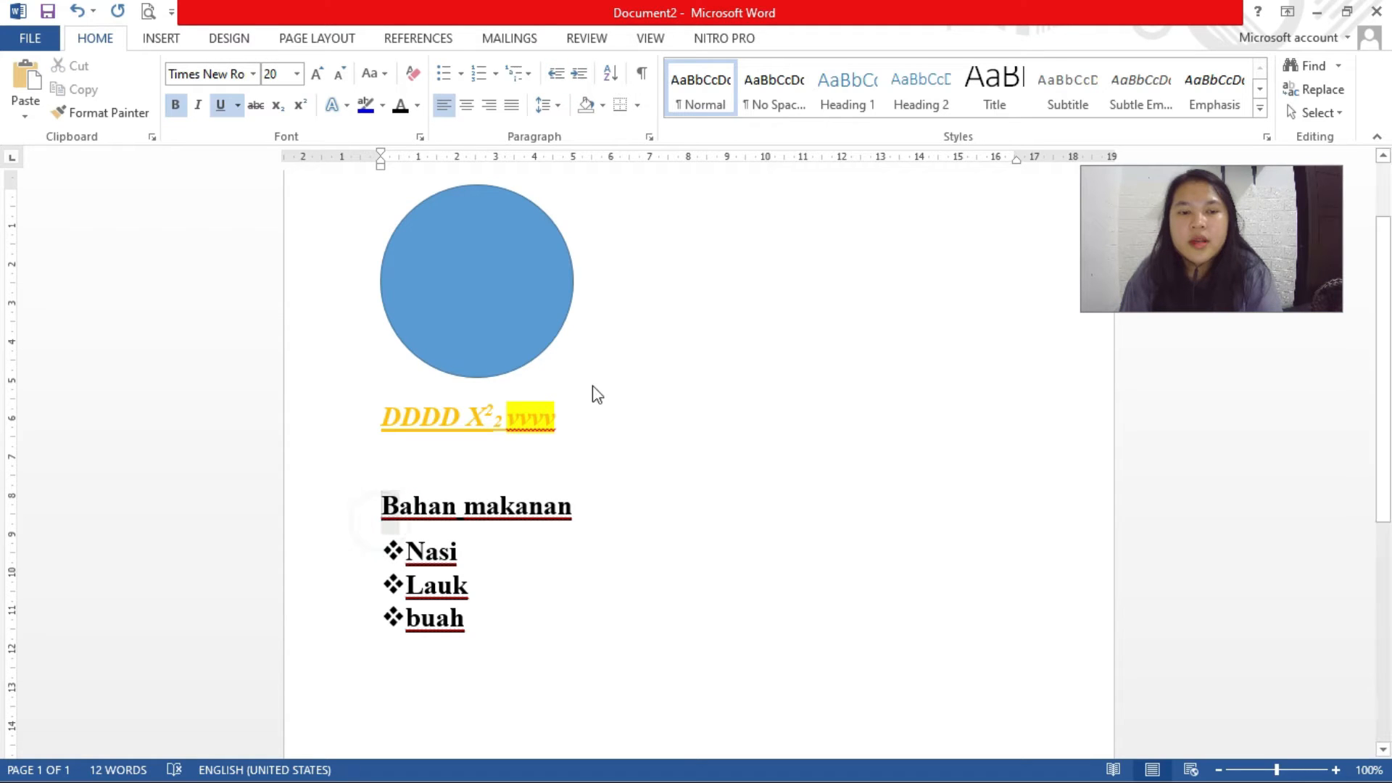
pyautogui.hotkey('shift', 'Down')
pyautogui.click(578, 73)
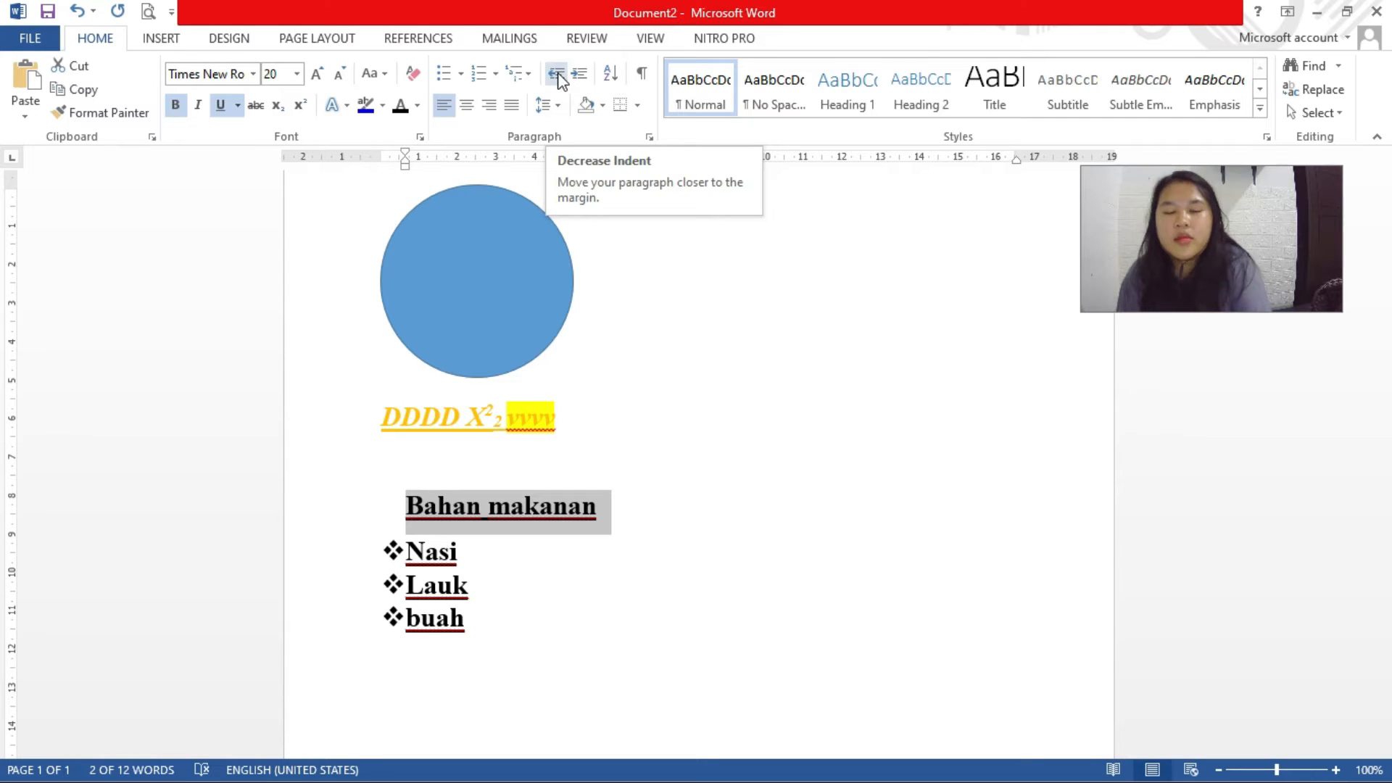
# Decrease the indent of the Bahan makanan line by one level and cycle it through justified, right, centred and left alignment
pyautogui.click(557, 75)
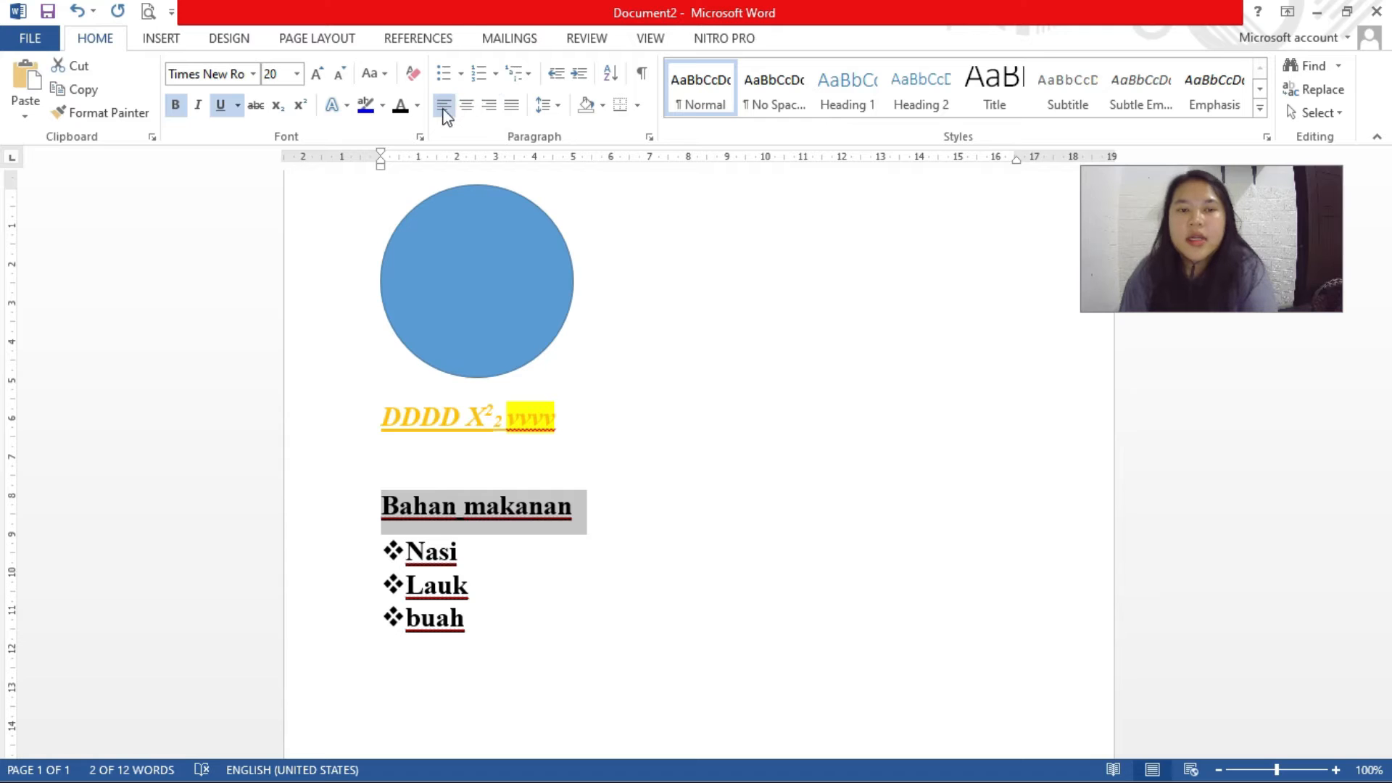
pyautogui.click(511, 107)
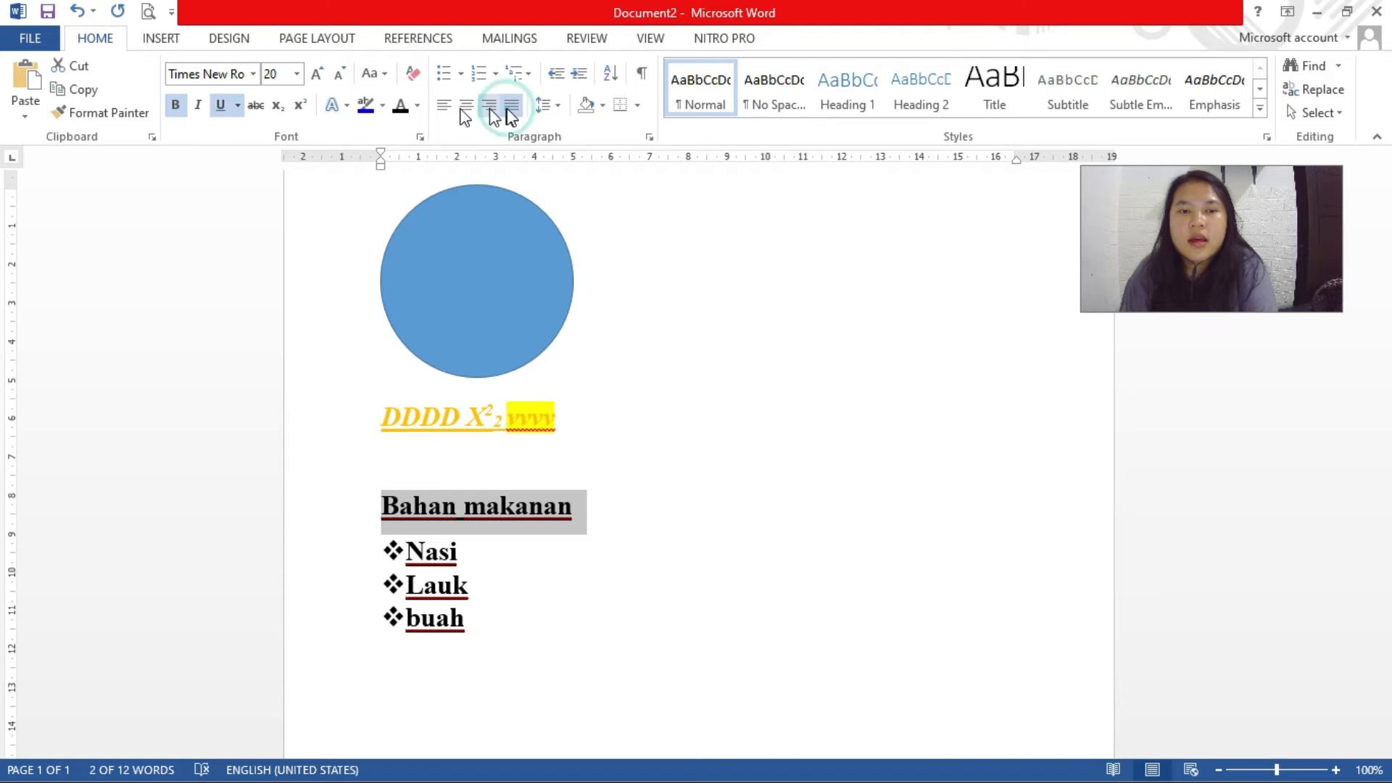
pyautogui.click(489, 108)
pyautogui.click(466, 106)
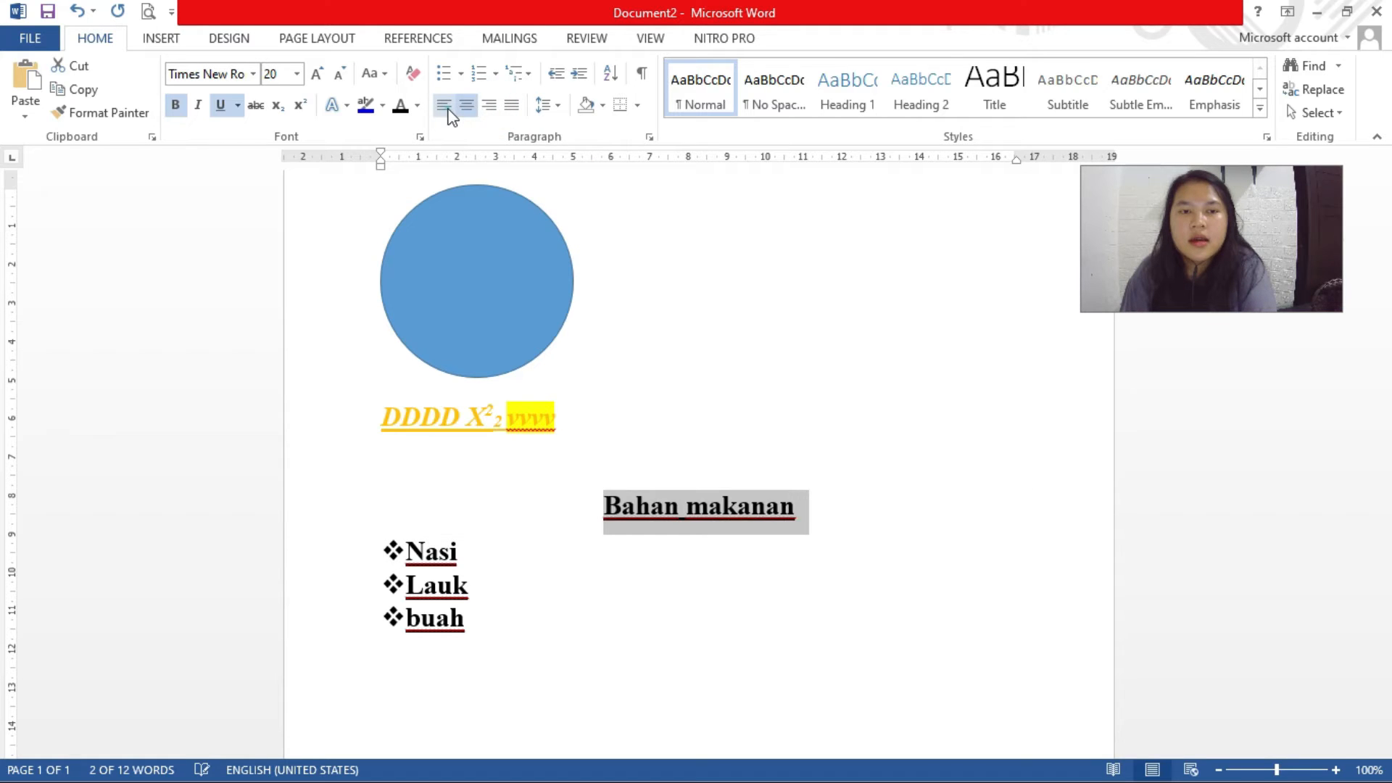
pyautogui.click(443, 105)
# Reselect the Bahan makanan line, align it right and return it to left alignment
pyautogui.click(469, 506)
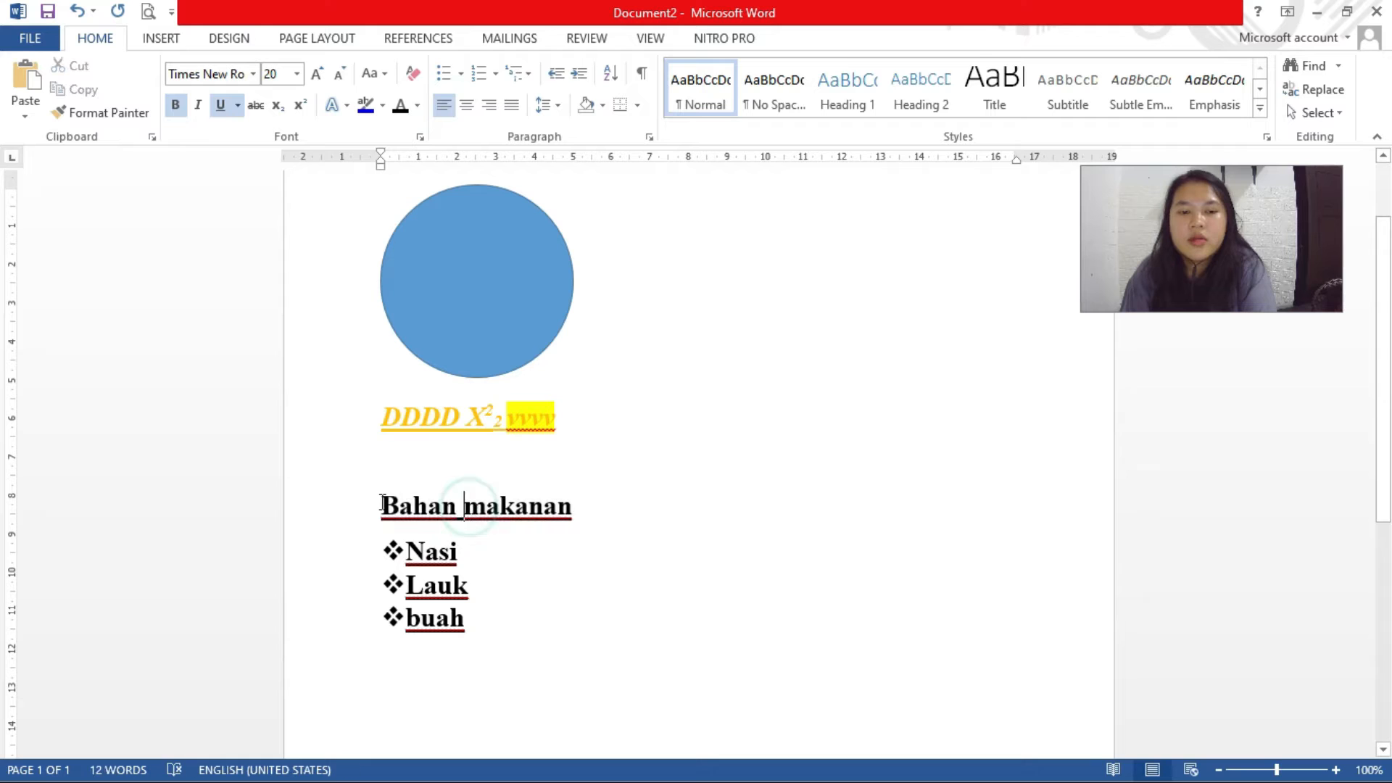
pyautogui.tripleClick(578, 507)
pyautogui.click(577, 510)
pyautogui.moveTo(379, 512)
pyautogui.mouseDown()
pyautogui.moveTo(578, 516)
pyautogui.moveTo(392, 516)
pyautogui.mouseUp()
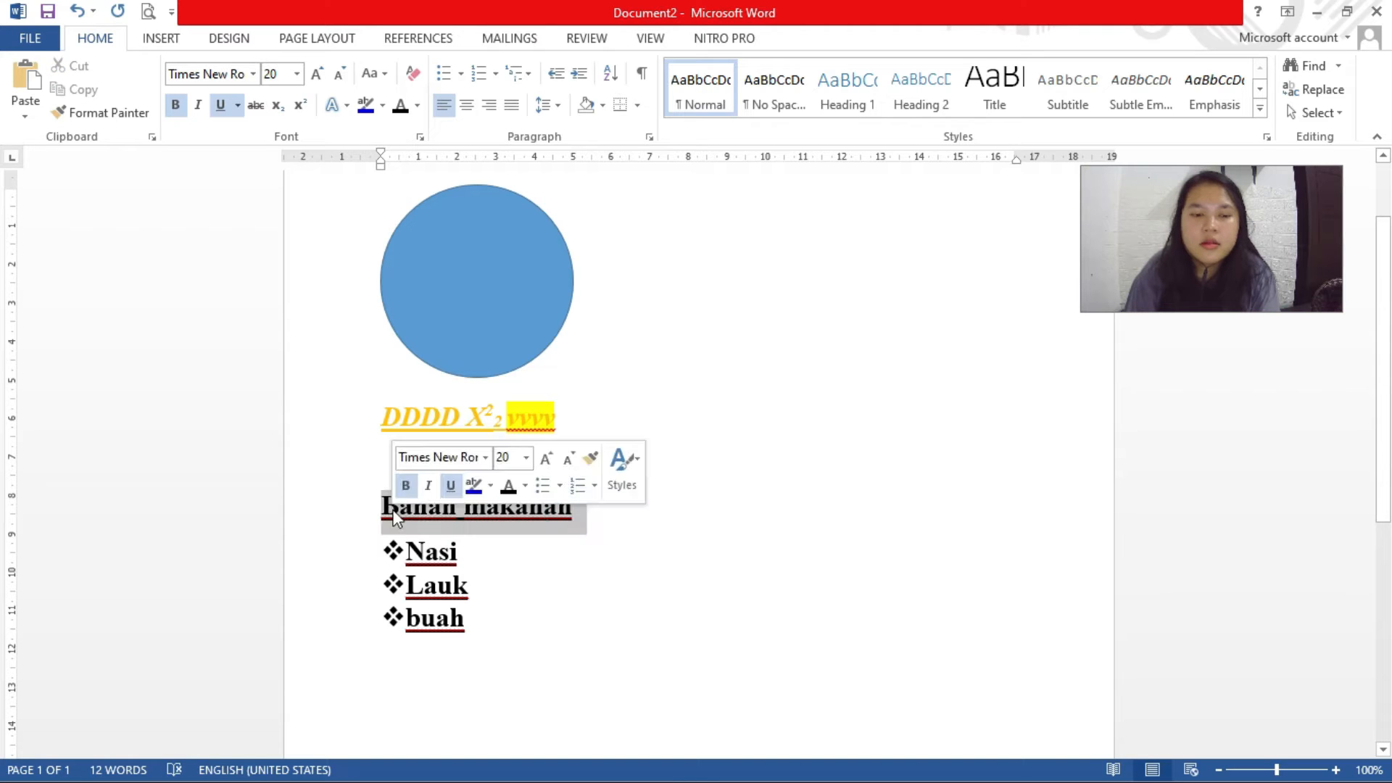
pyautogui.hotkey('ctrl', 'r')
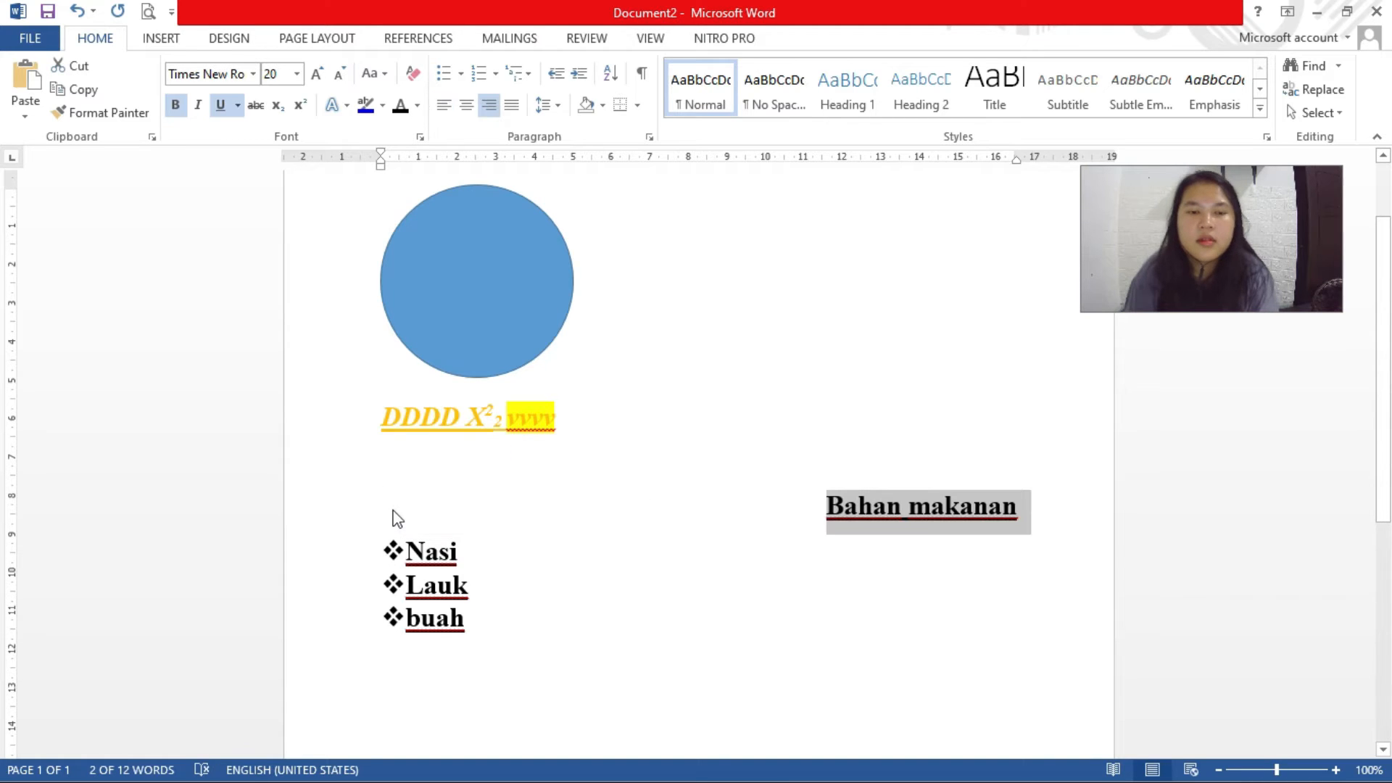
pyautogui.hotkey('ctrl', 'l')
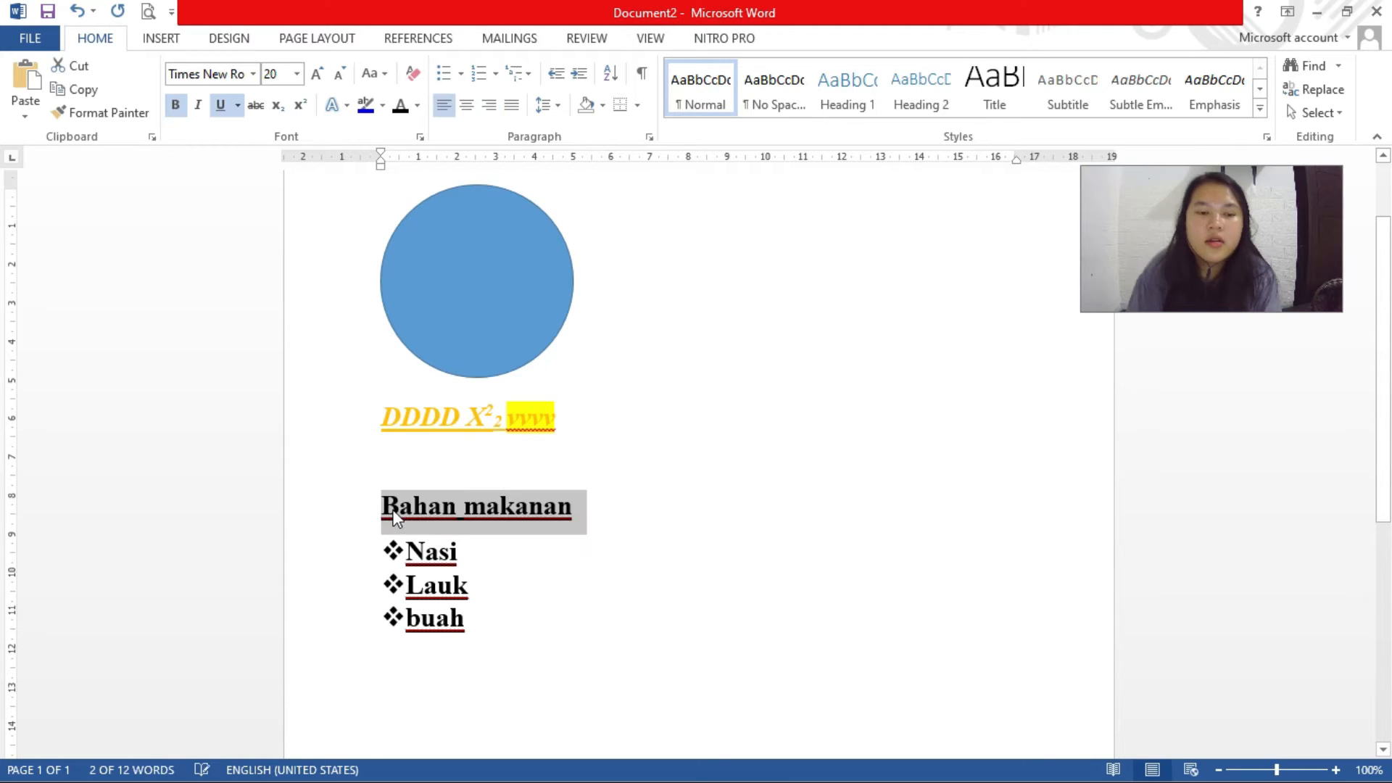
# Centre and right-align the Bahan makanan line, ending with justified alignment
pyautogui.click(476, 117)
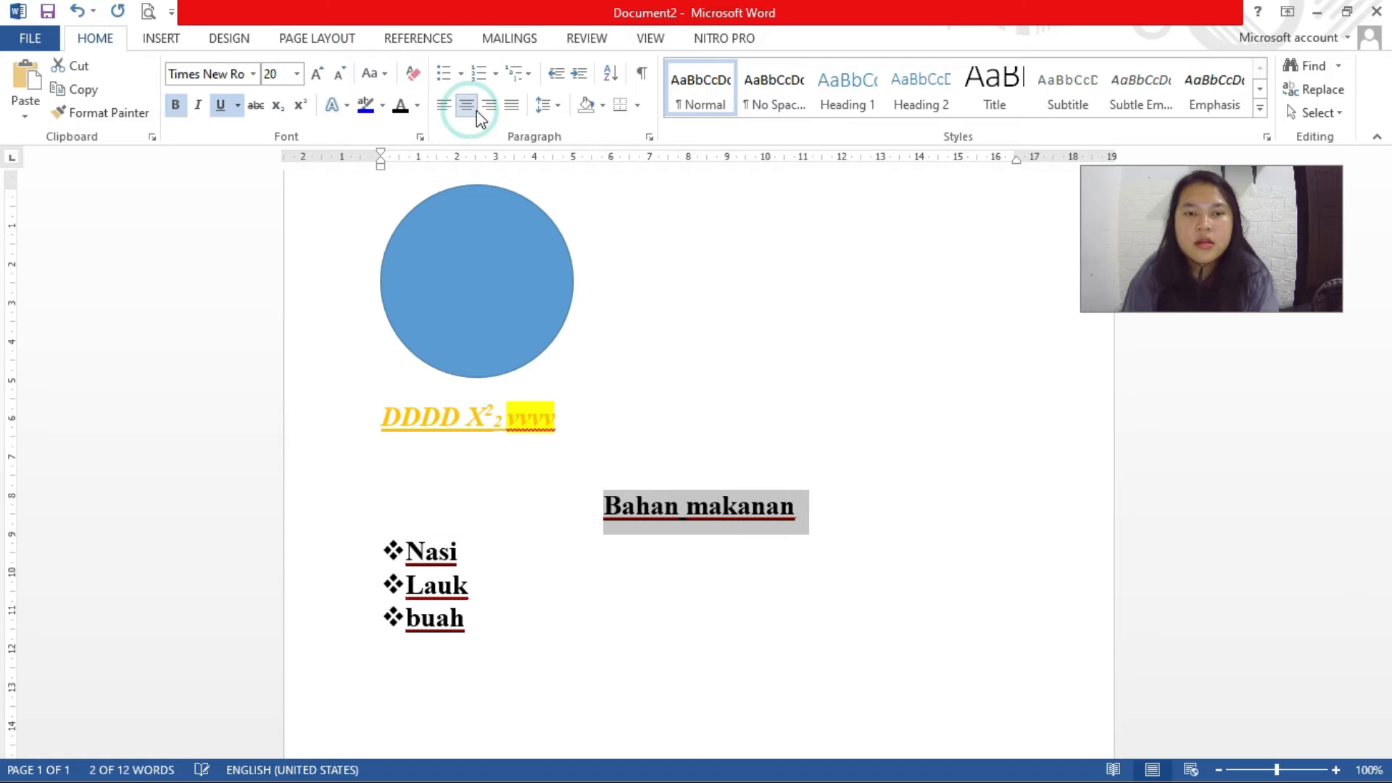
pyautogui.click(489, 107)
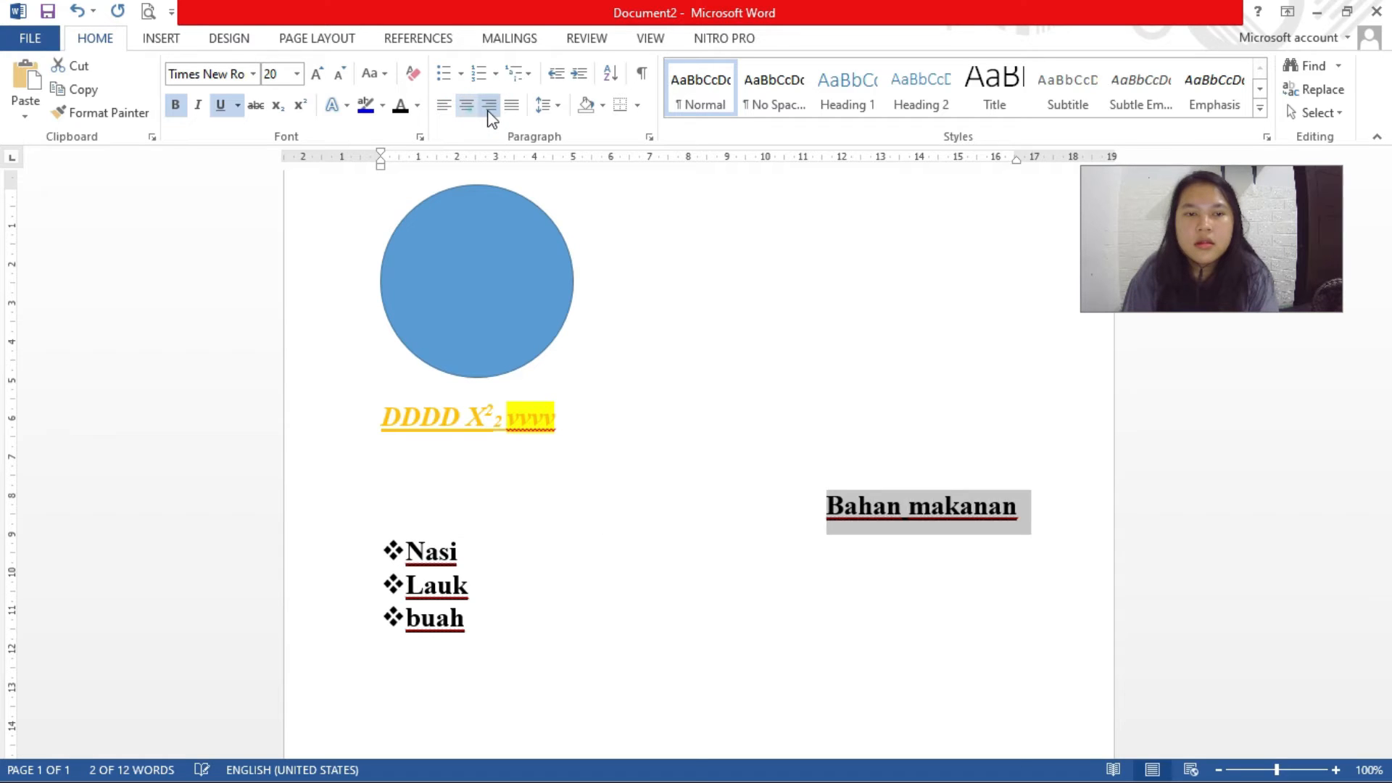
pyautogui.click(489, 111)
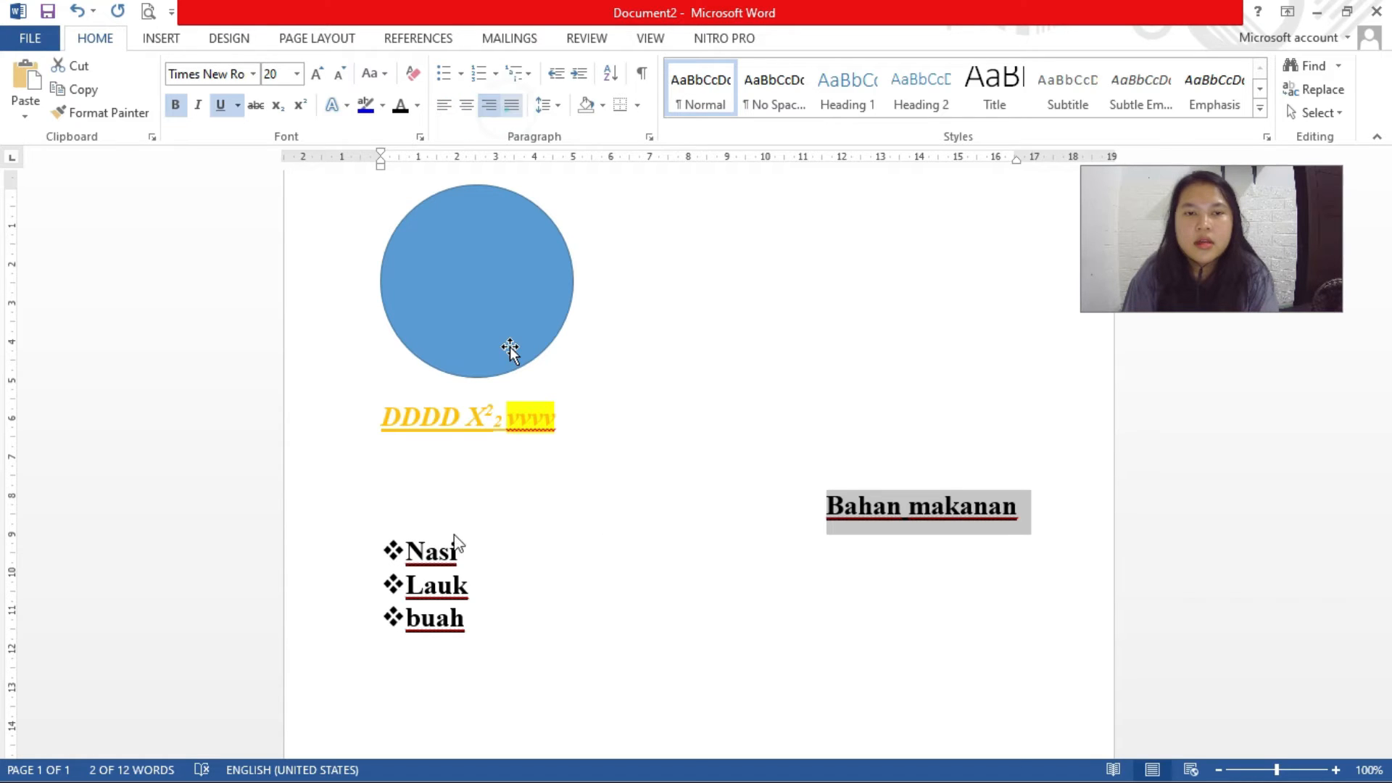
pyautogui.click(458, 516)
pyautogui.click(582, 517)
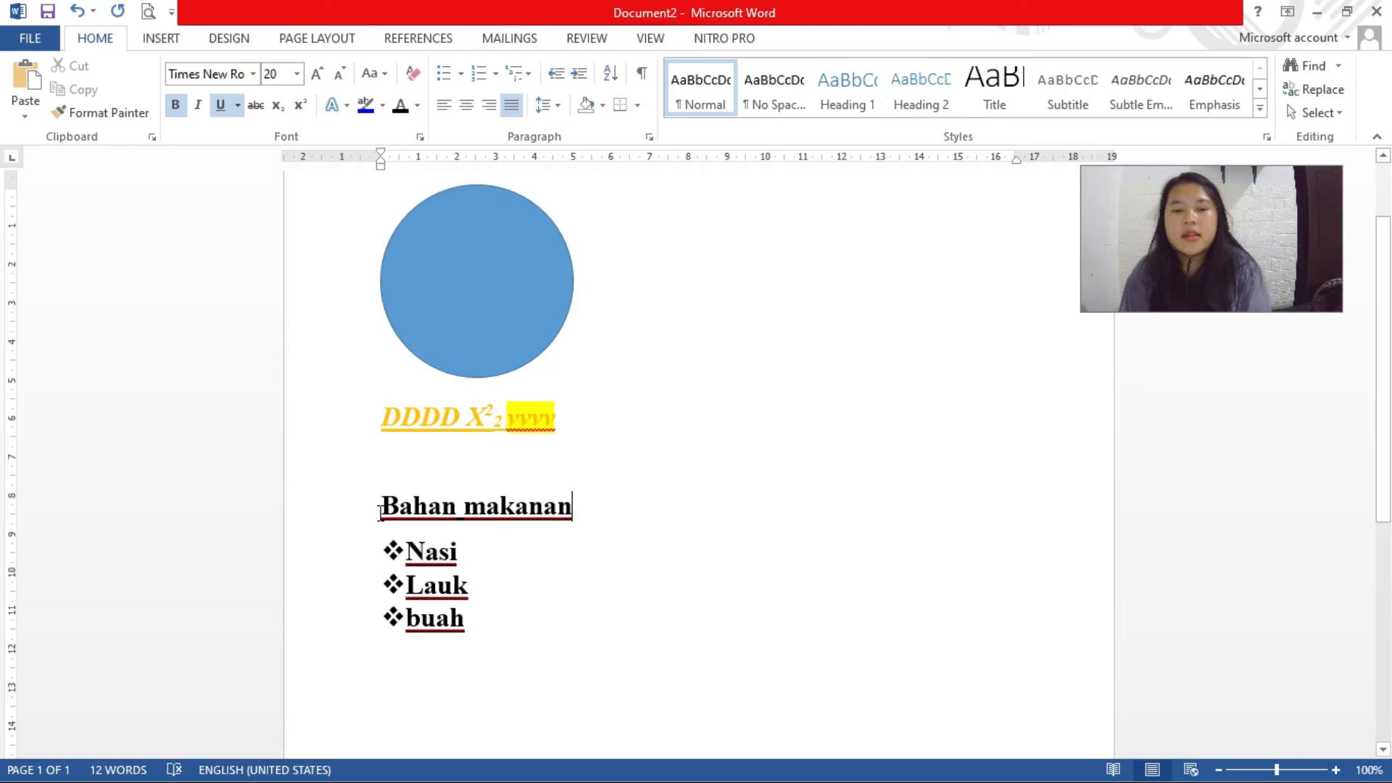
# Apply justified alignment to the Bahan makanan line together with the Nasi, Lauk and buah items
pyautogui.moveTo(469, 643); pyautogui.dragTo(383, 505)
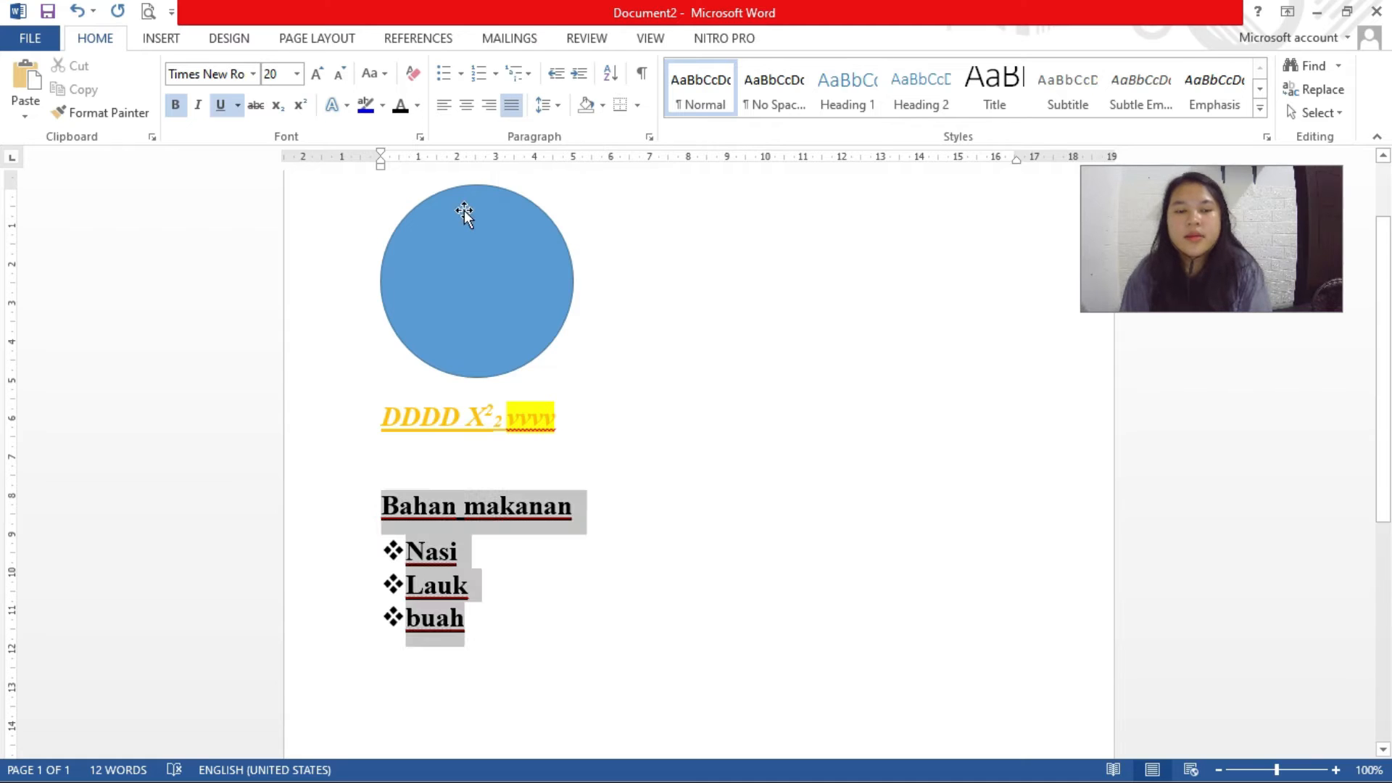
pyautogui.click(489, 107)
pyautogui.click(512, 110)
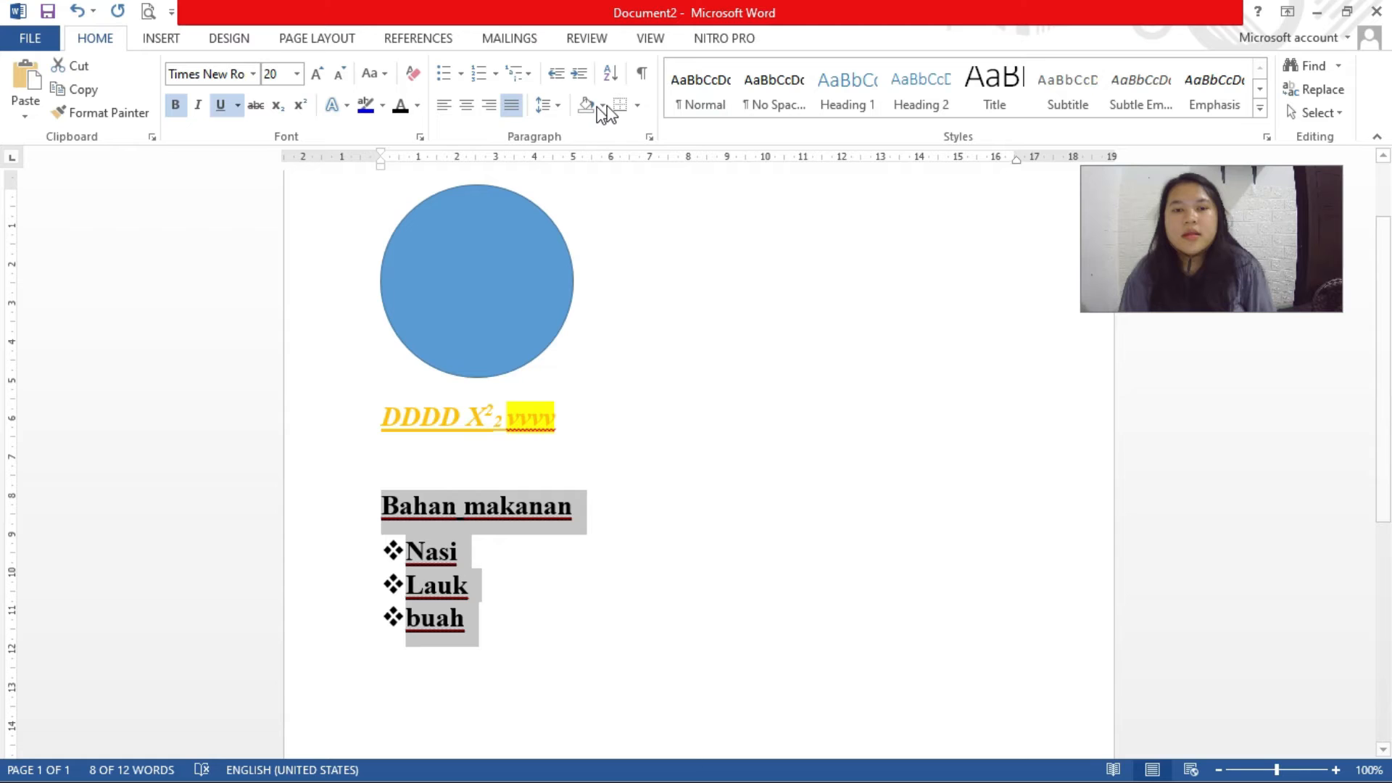
# Preview wider line spacing and light blue paragraph shading on the Bahan makanan block without applying them
pyautogui.click(546, 106)
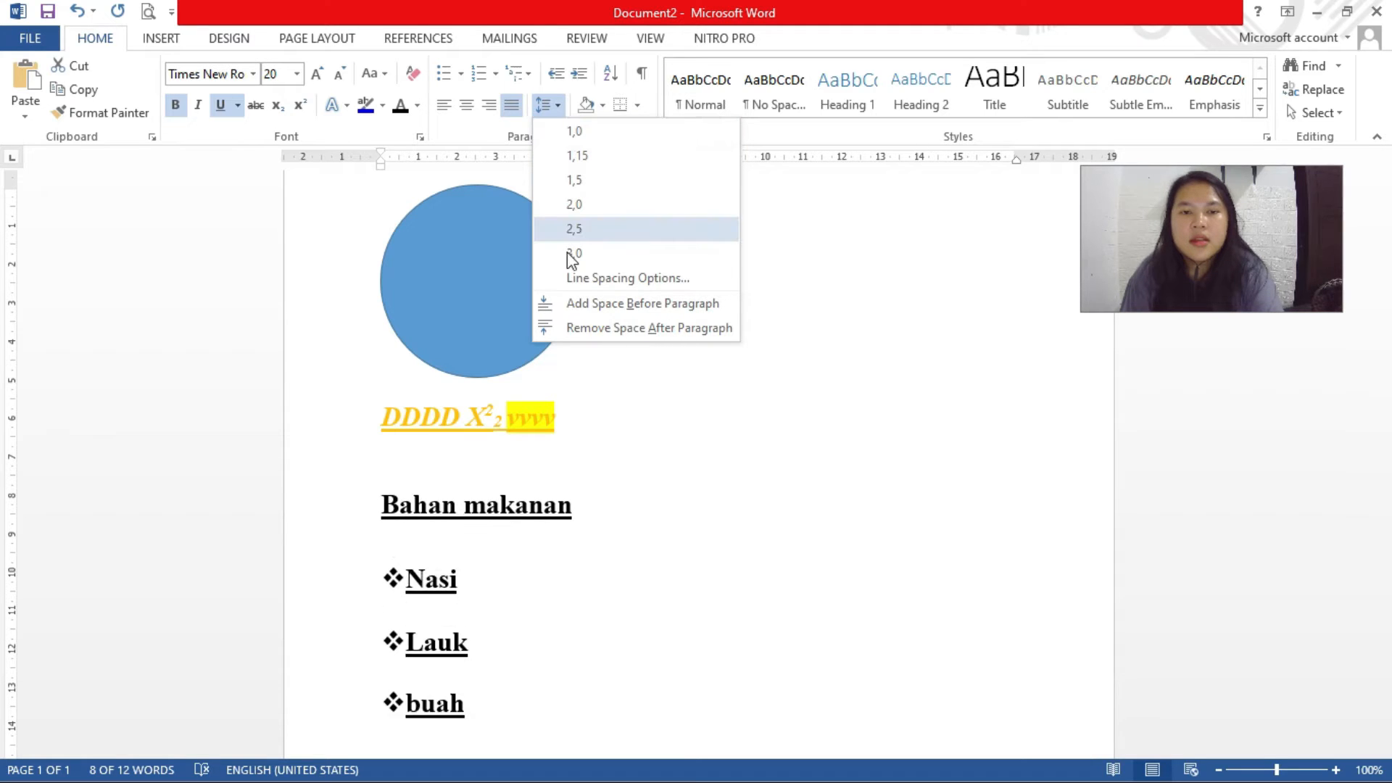
pyautogui.click(559, 108)
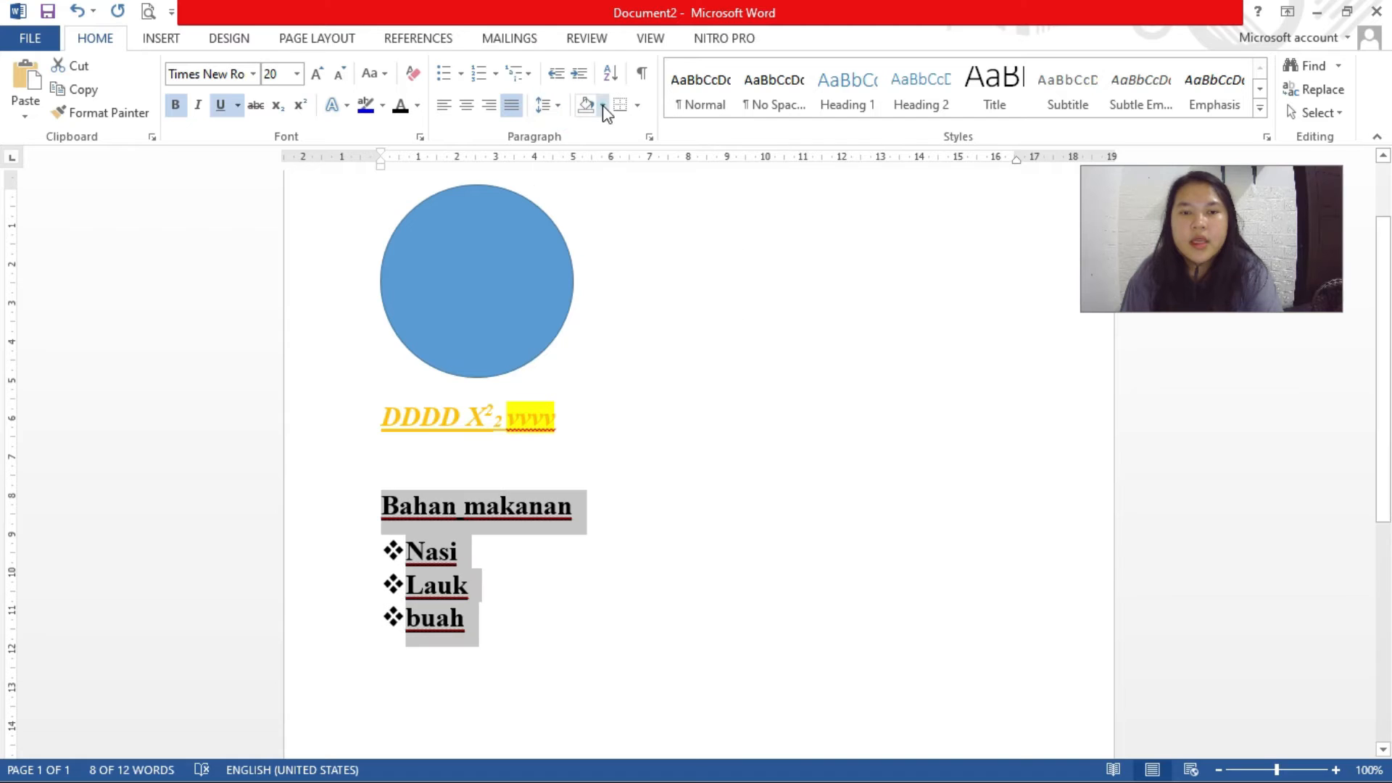
pyautogui.click(602, 106)
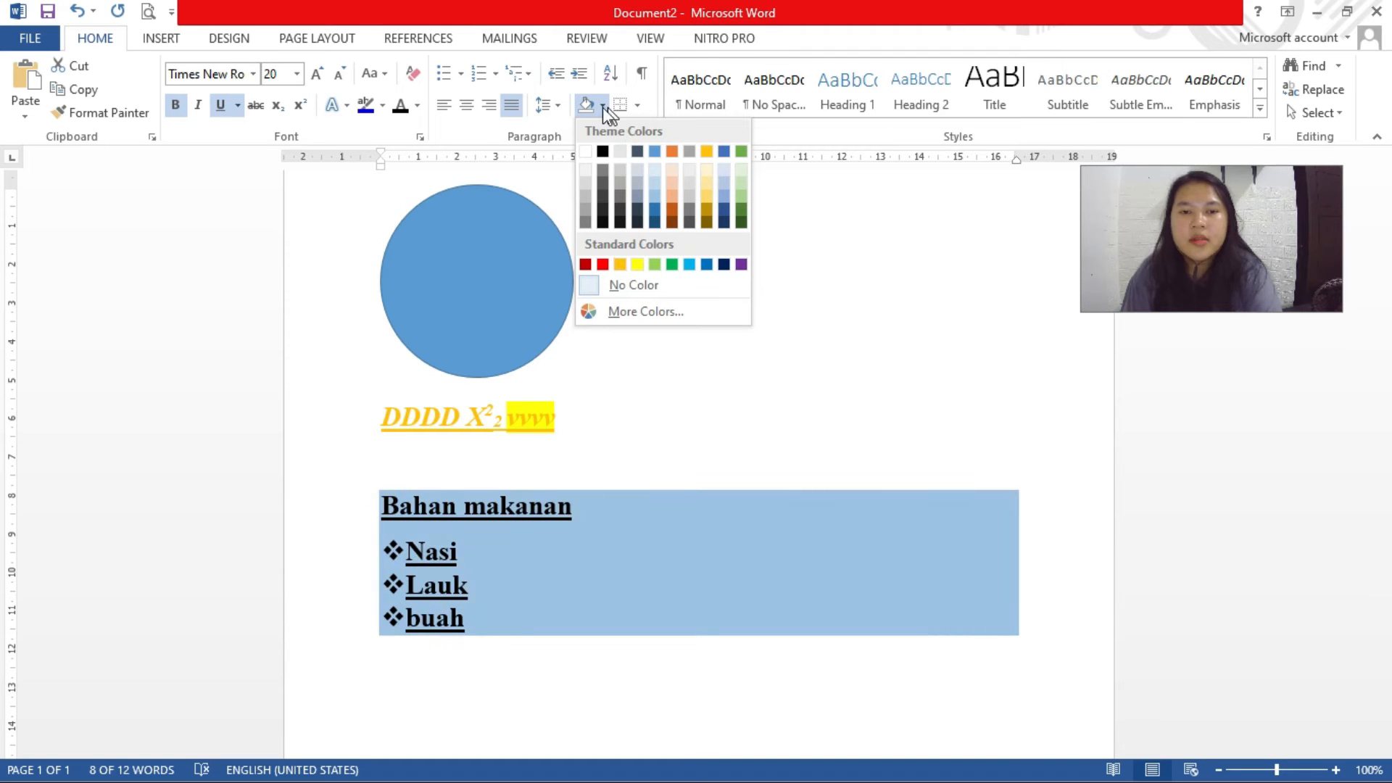
pyautogui.click(636, 108)
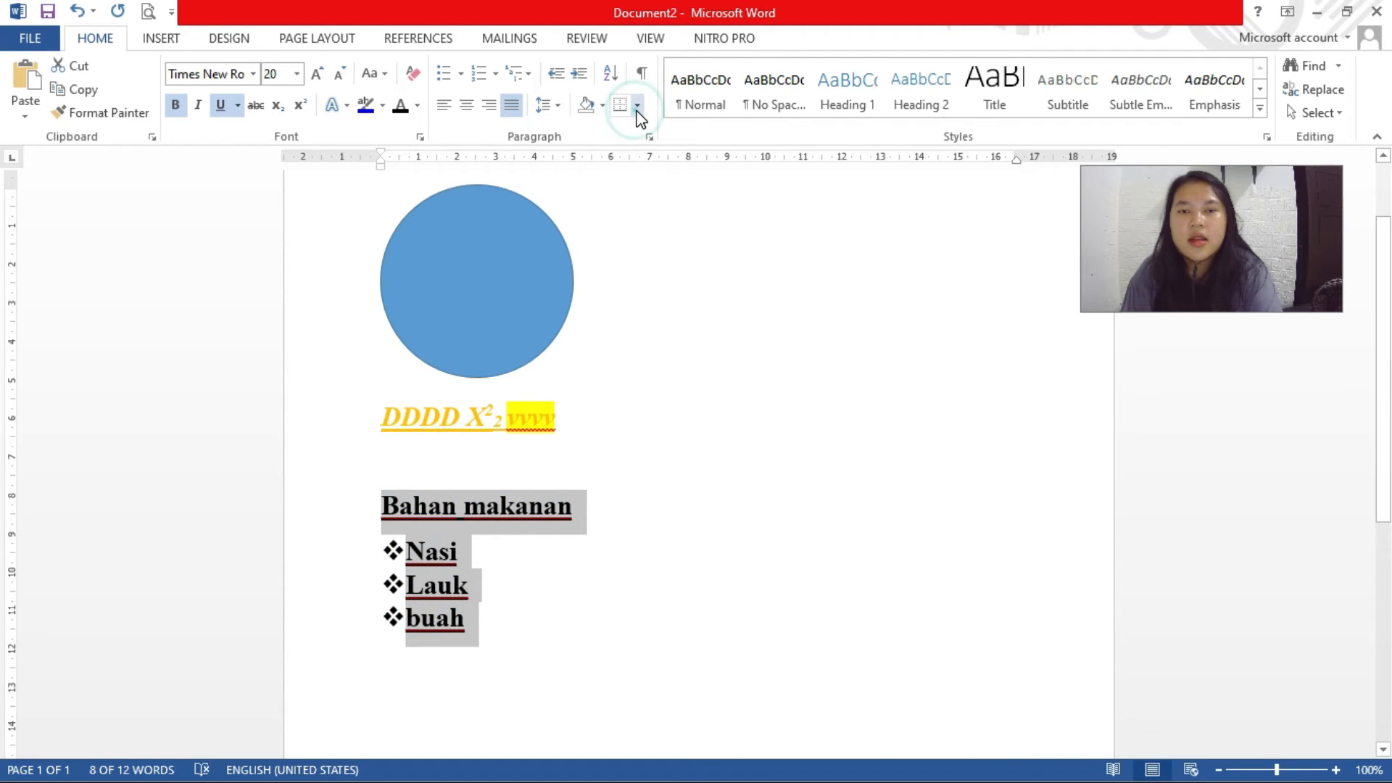
# Preview the paragraph border options, including Left Border, on the Bahan makanan block and clear the selection
pyautogui.click(637, 109)
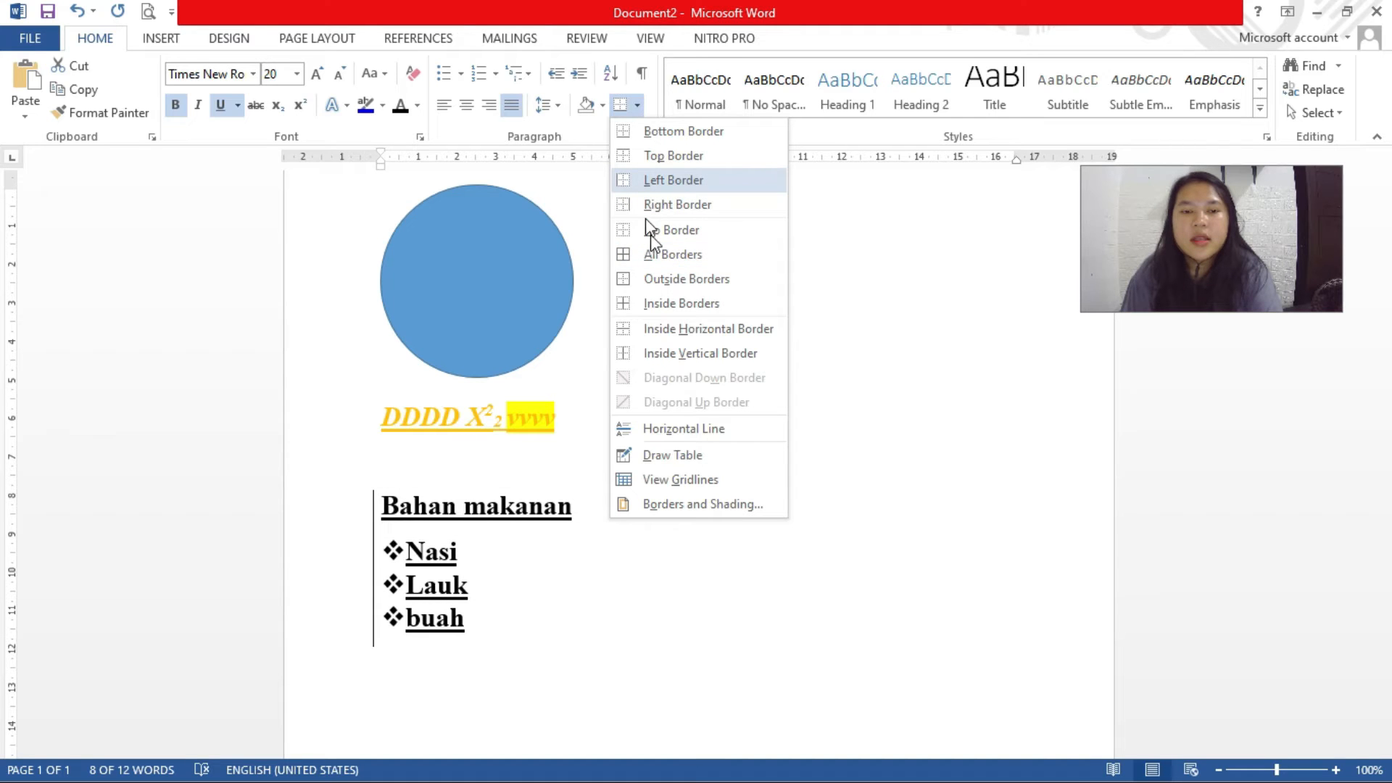
pyautogui.click(490, 529)
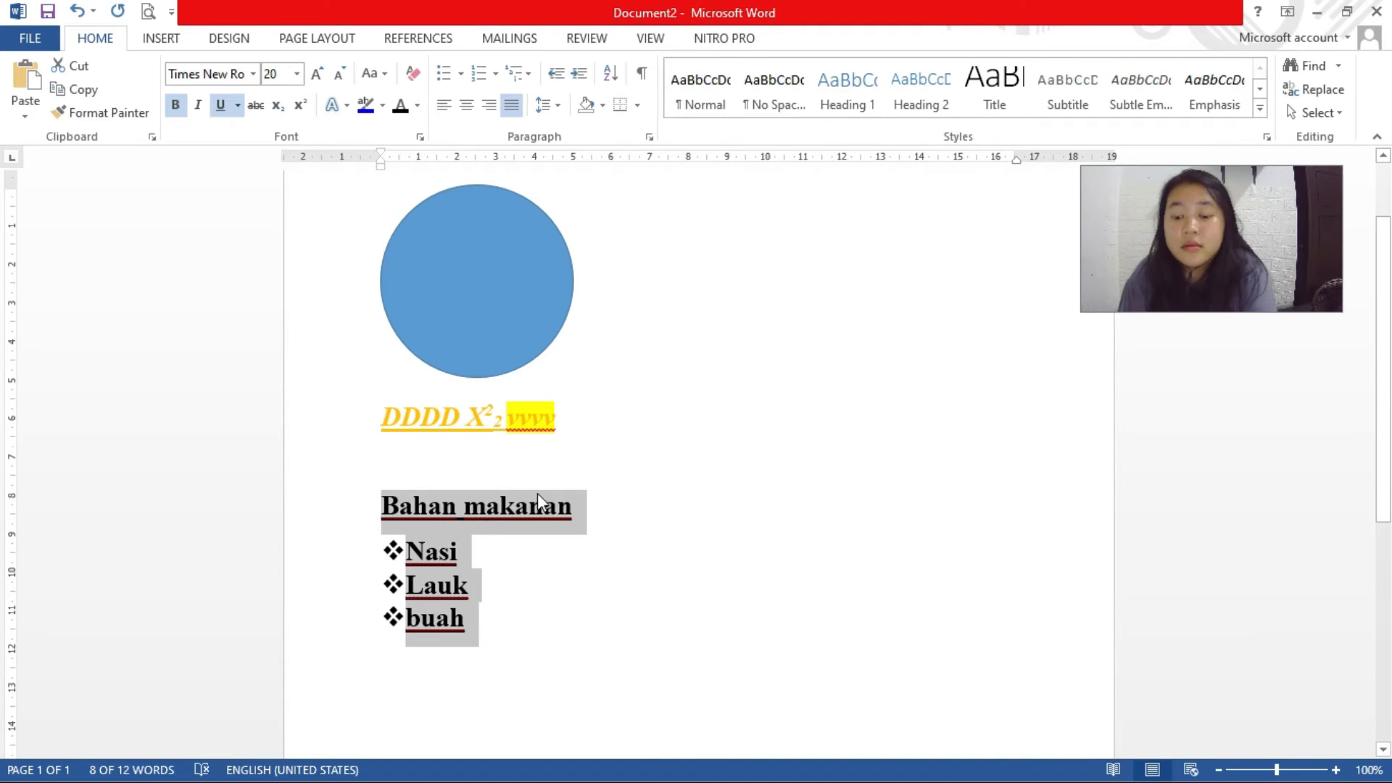
pyautogui.click(469, 552)
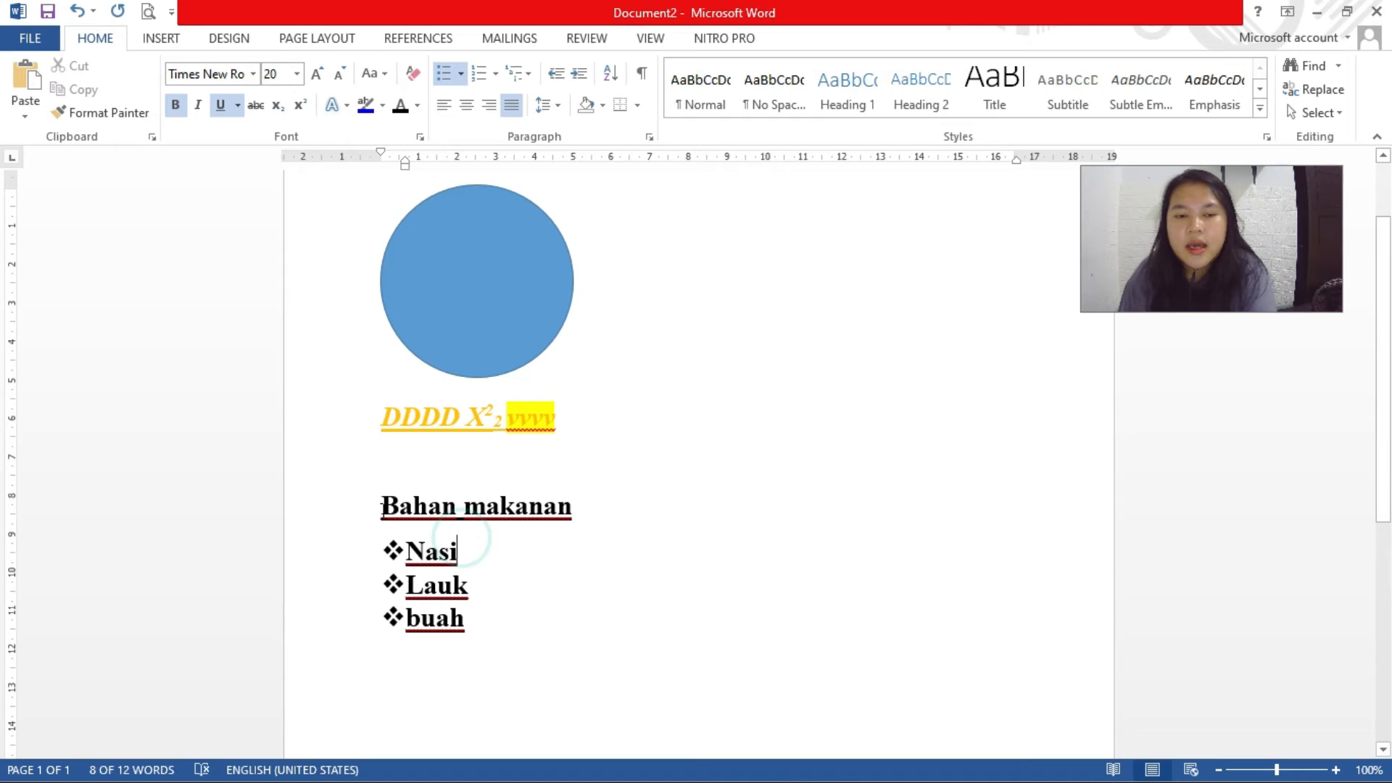
pyautogui.moveTo(381, 506); pyautogui.dragTo(496, 615)
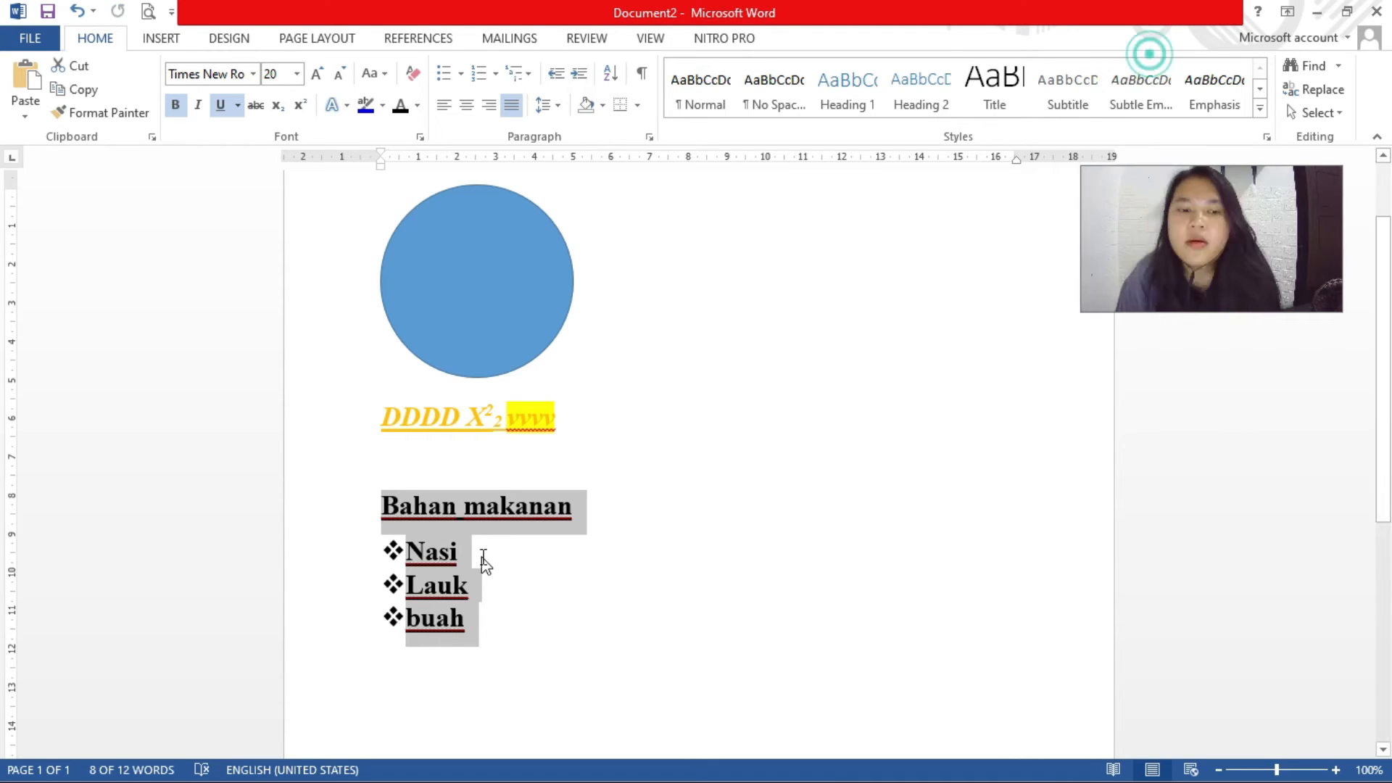
pyautogui.click(481, 557)
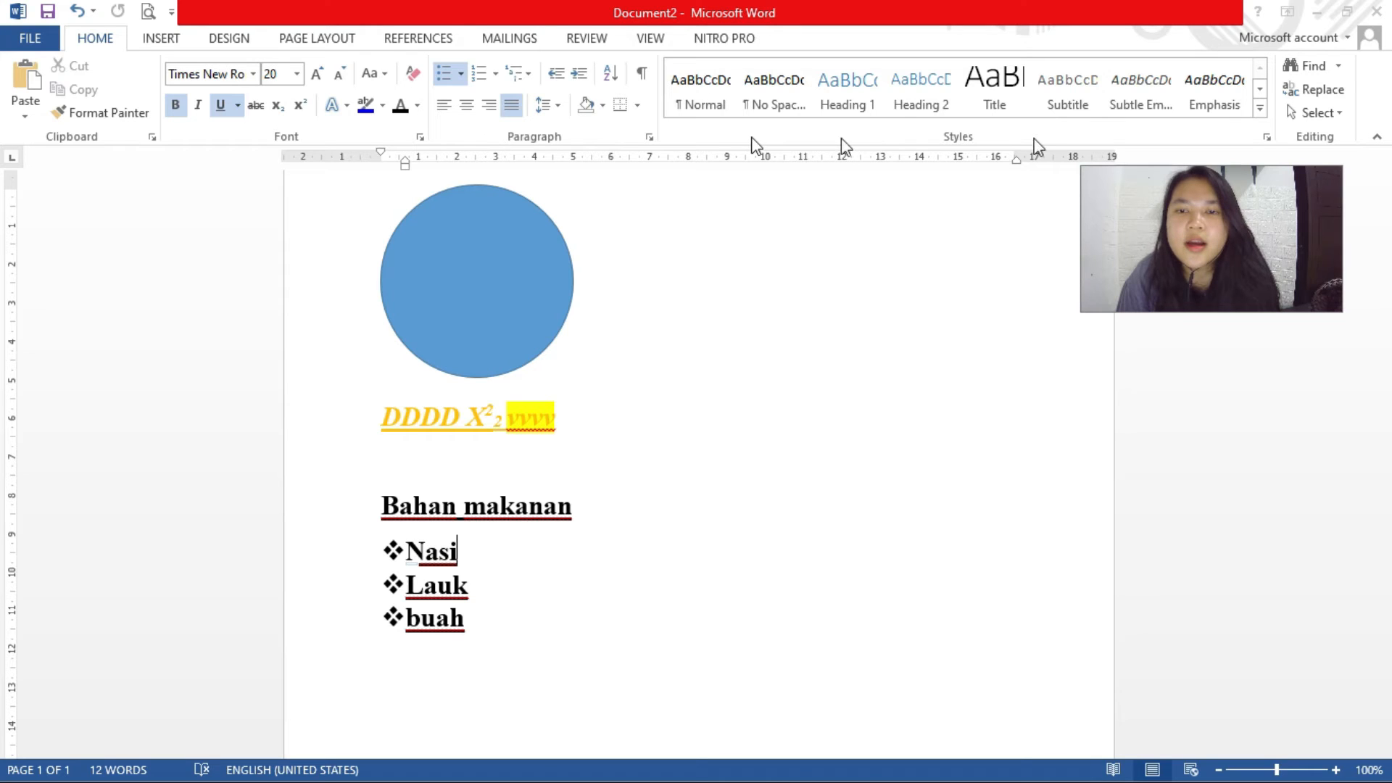
pyautogui.click(994, 90)
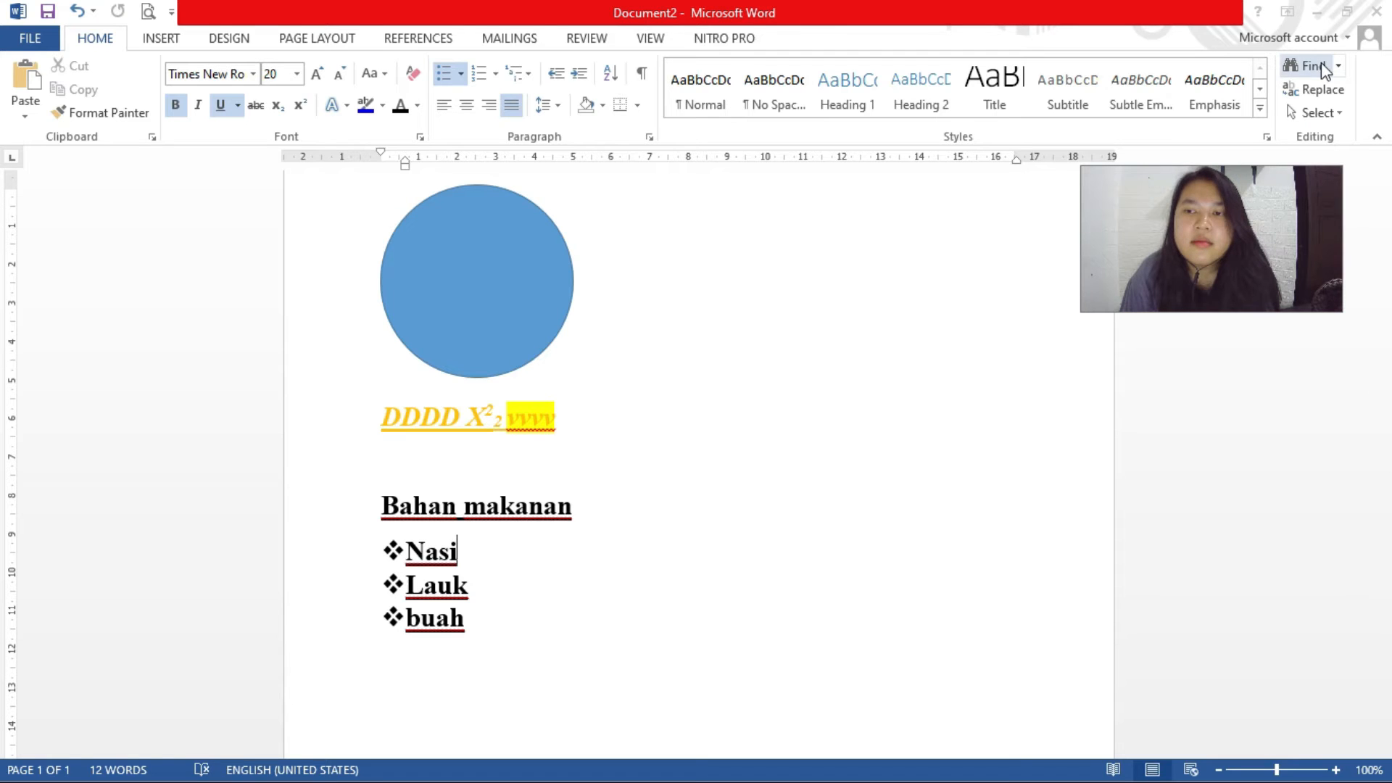
# In Find and Replace, enter nasi as the text to find and rice as its replacement
pyautogui.click(1314, 89)
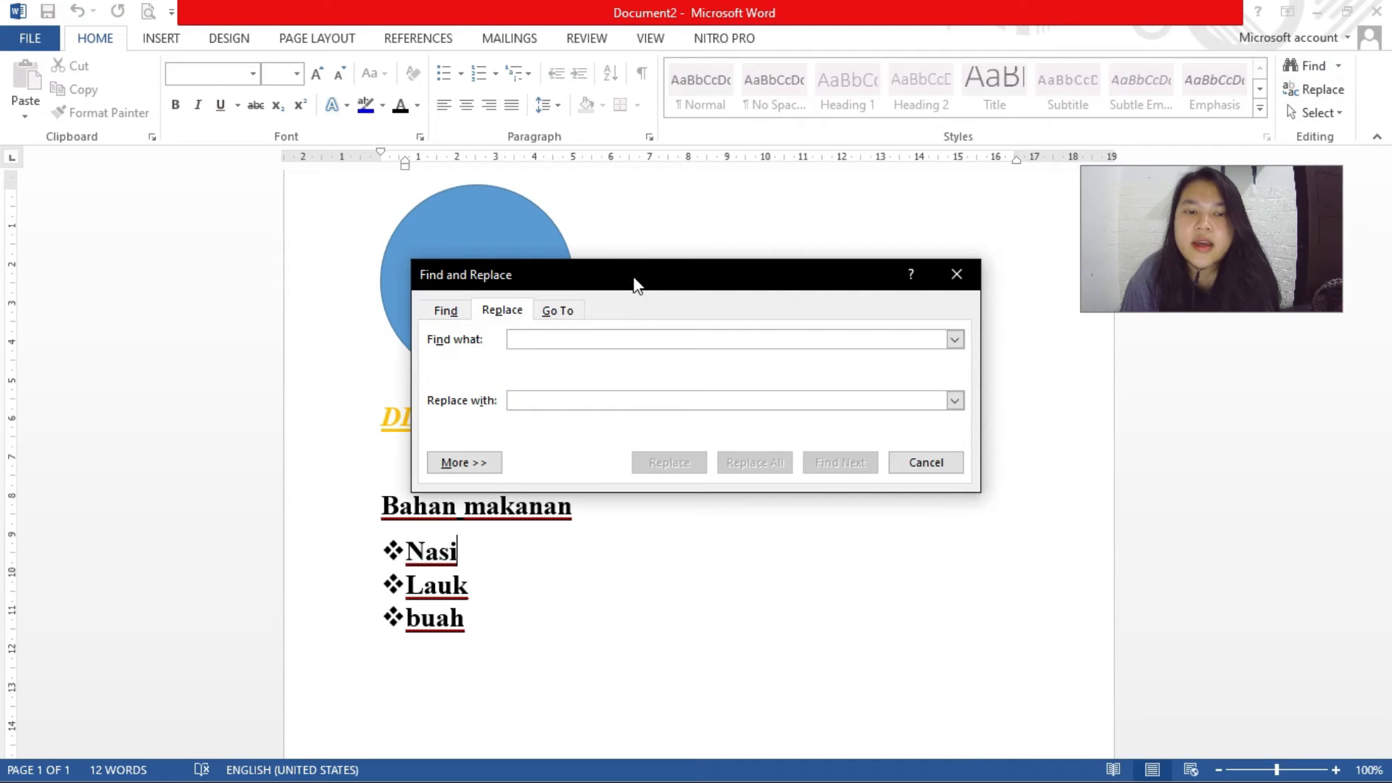
pyautogui.moveTo(634, 283); pyautogui.dragTo(780, 268)
pyautogui.click(684, 326)
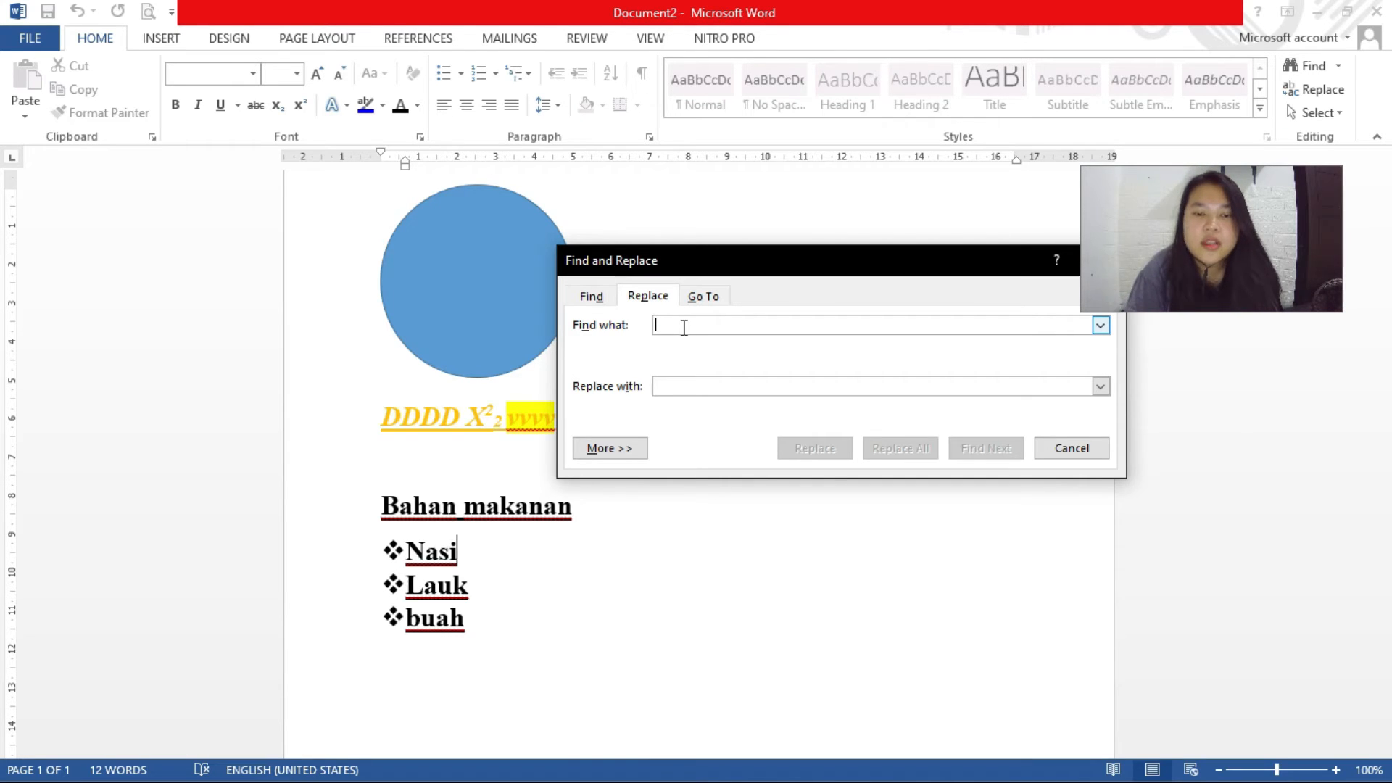
pyautogui.write('na')
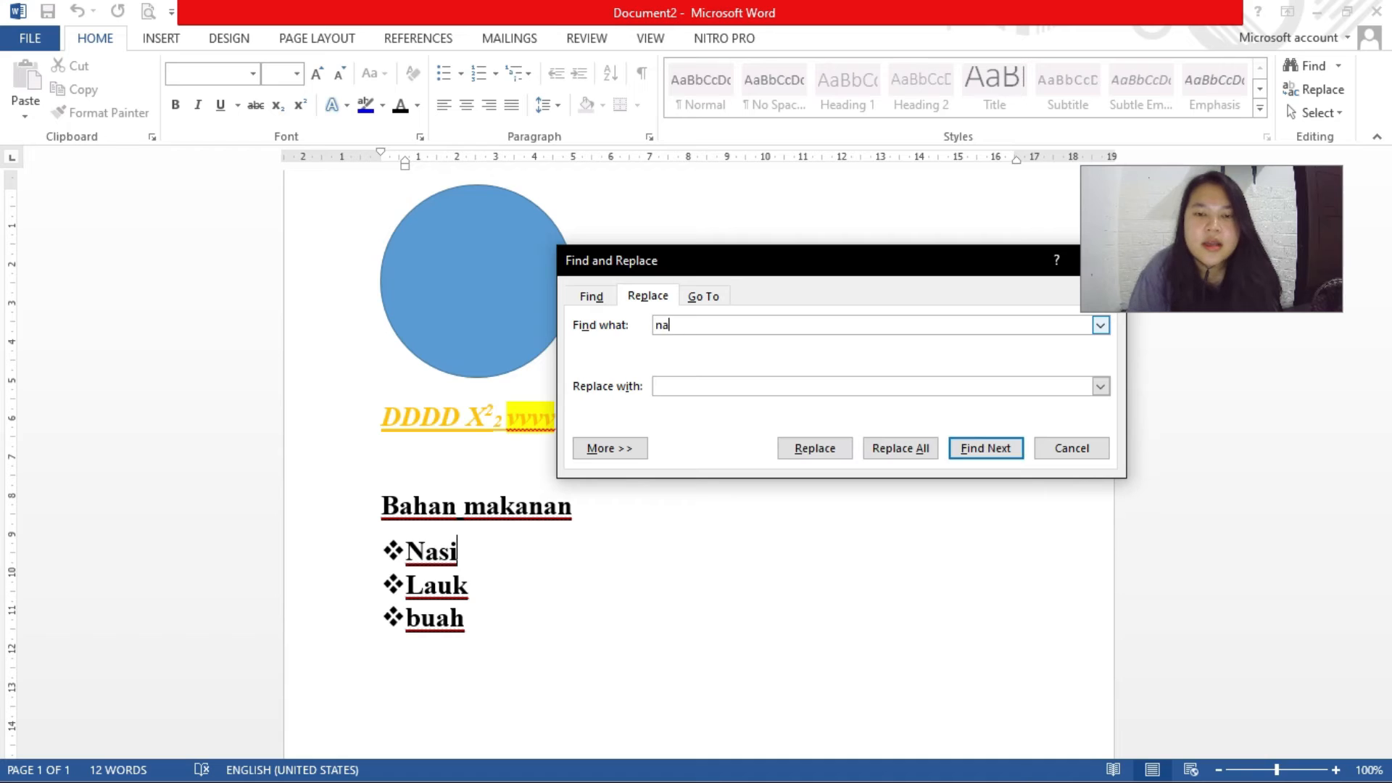
pyautogui.write('si')
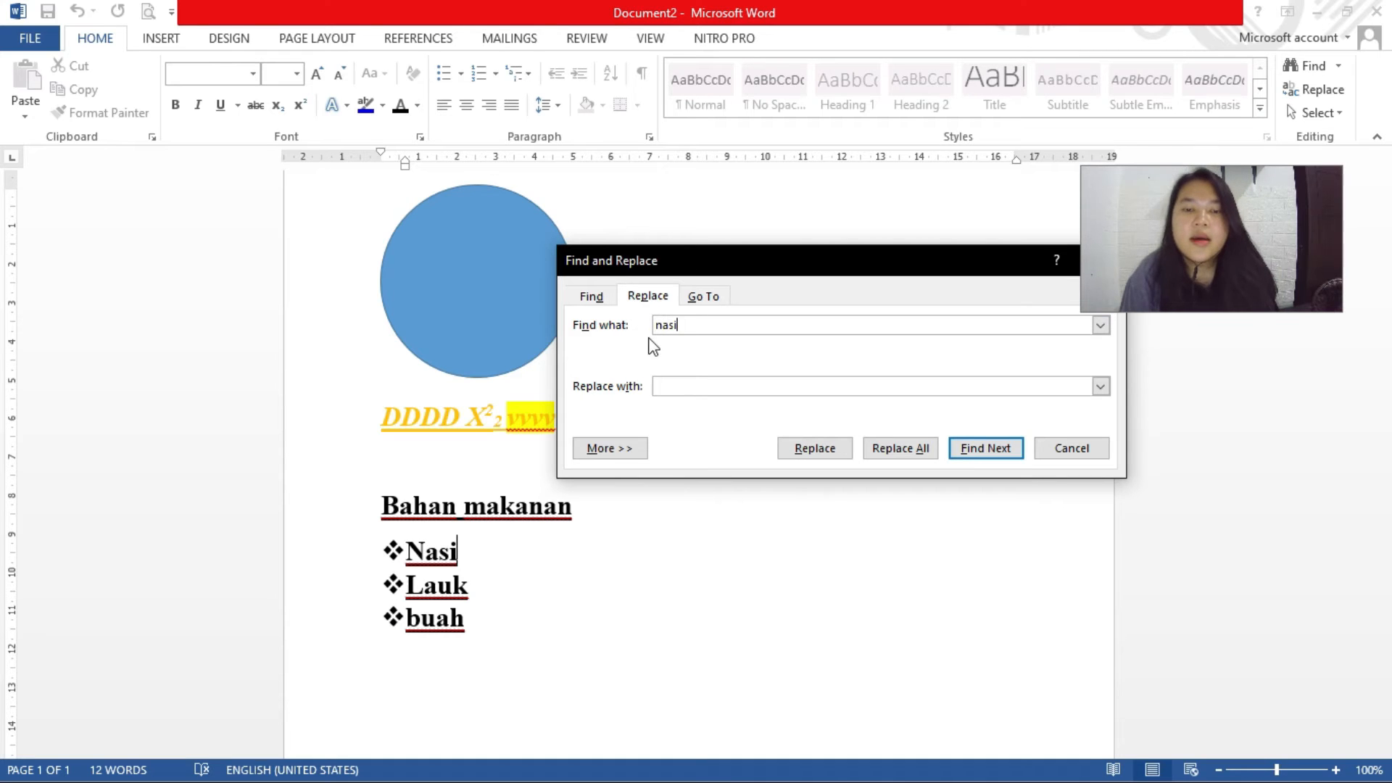
pyautogui.click(683, 386)
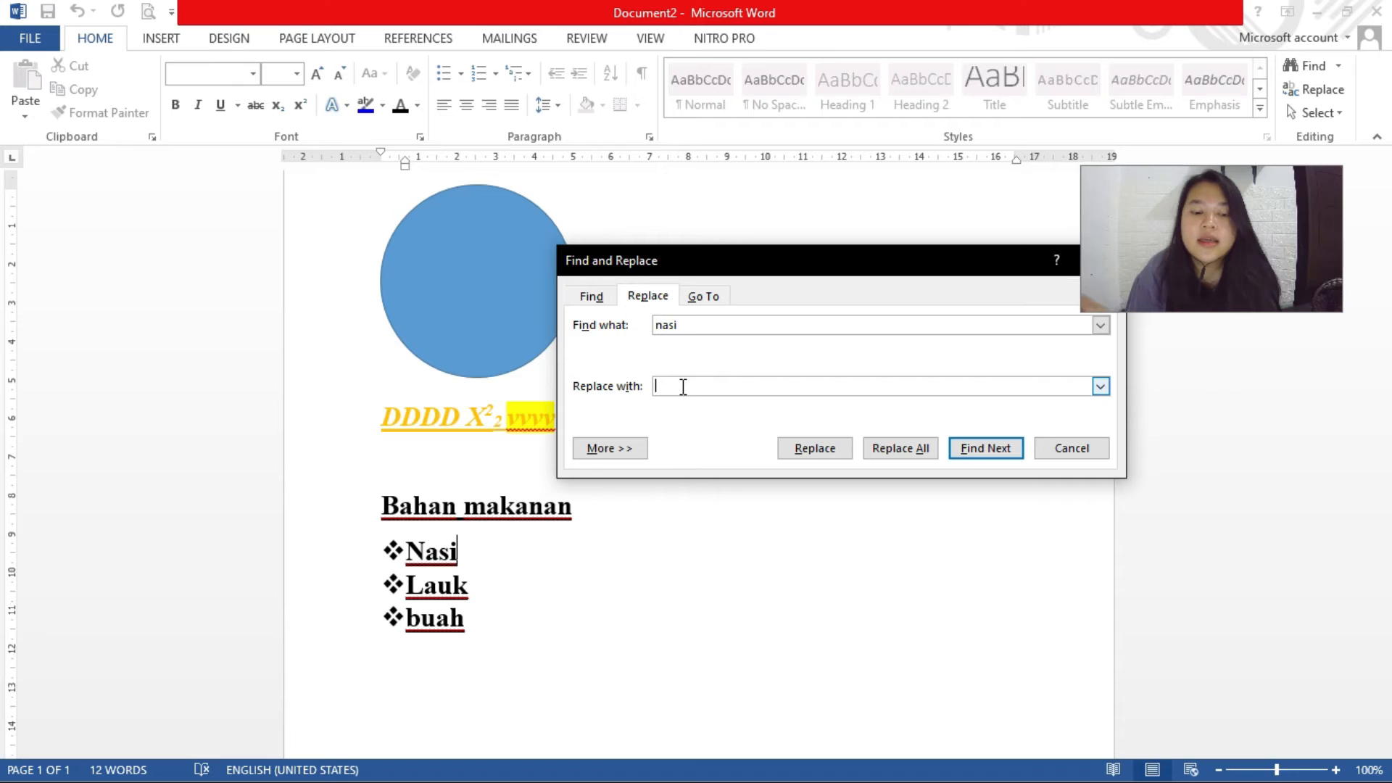
pyautogui.write('rice')
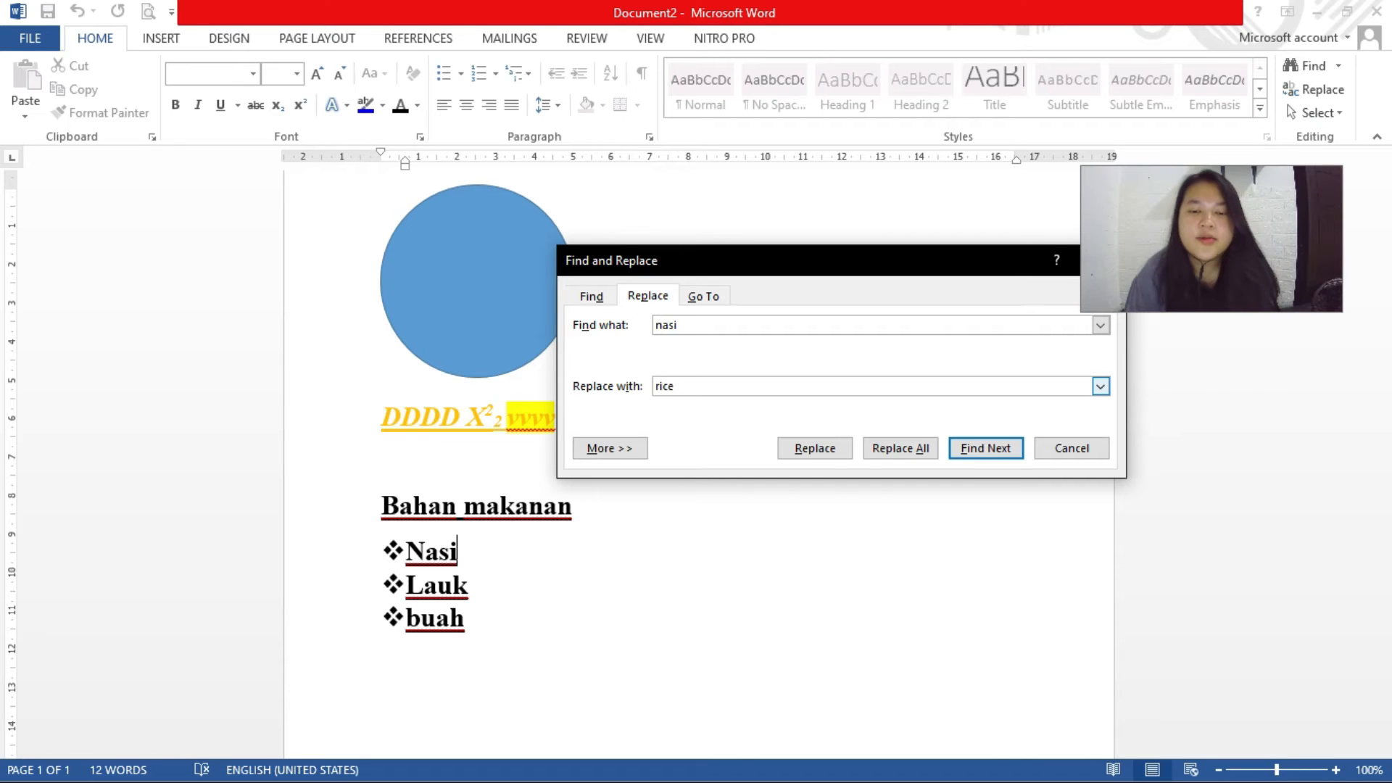
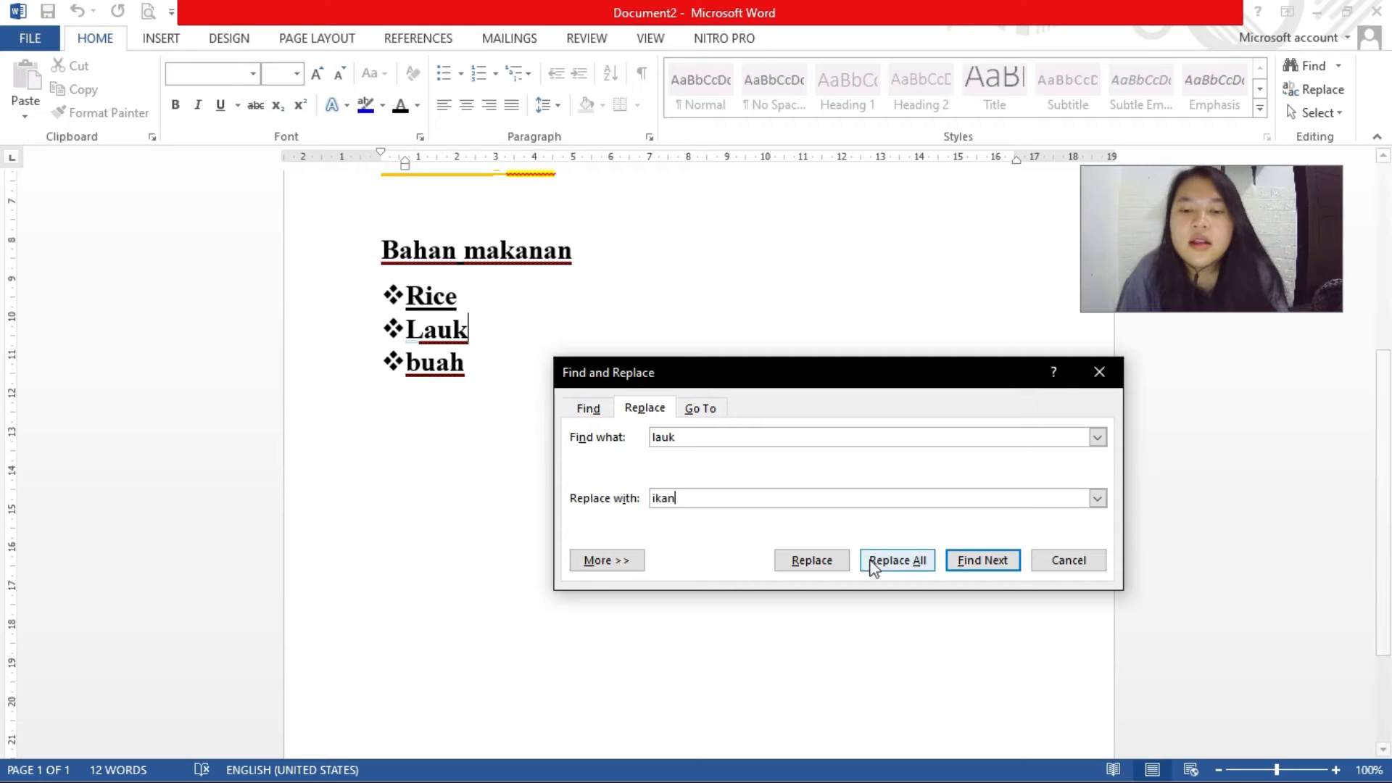
# Replace all occurrences of lauk with ikan and close Find and Replace
pyautogui.click(878, 562)
pyautogui.click(704, 458)
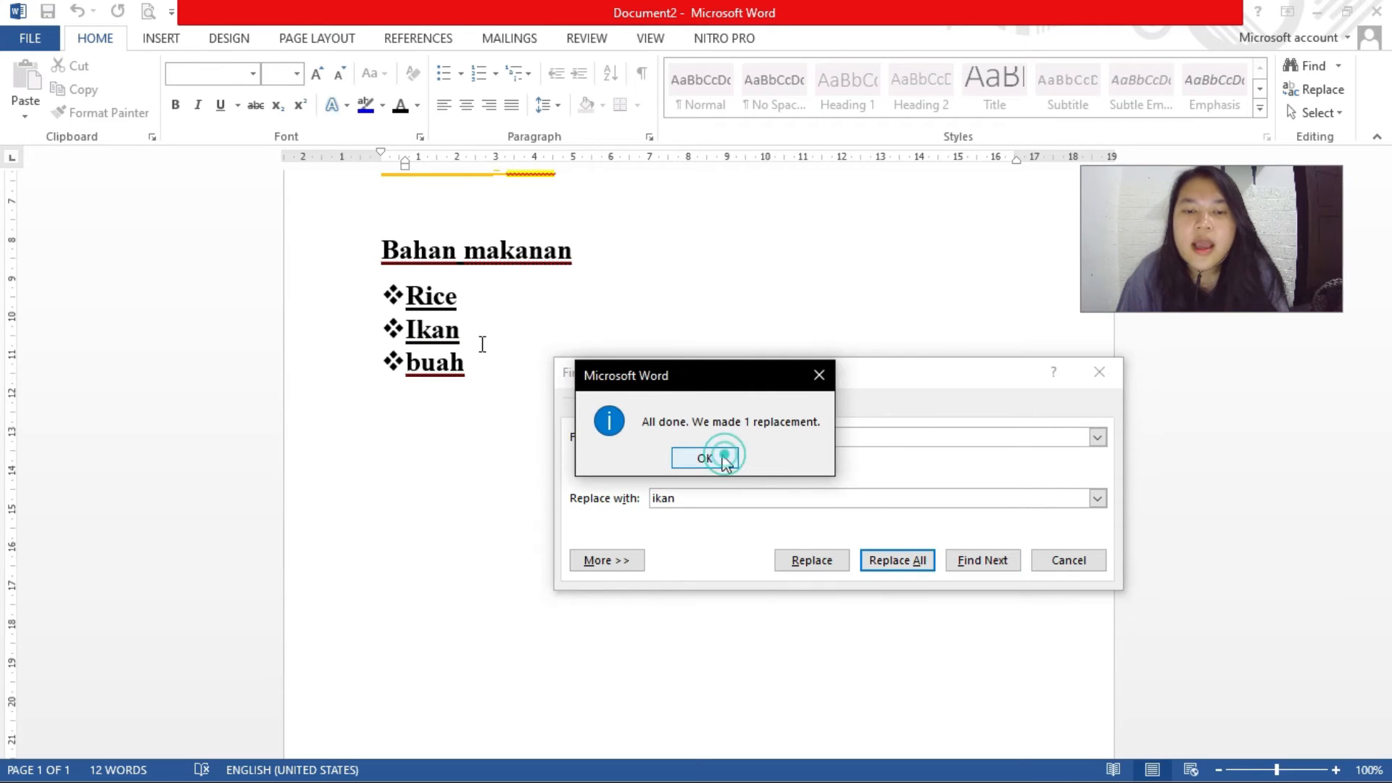
pyautogui.click(1043, 560)
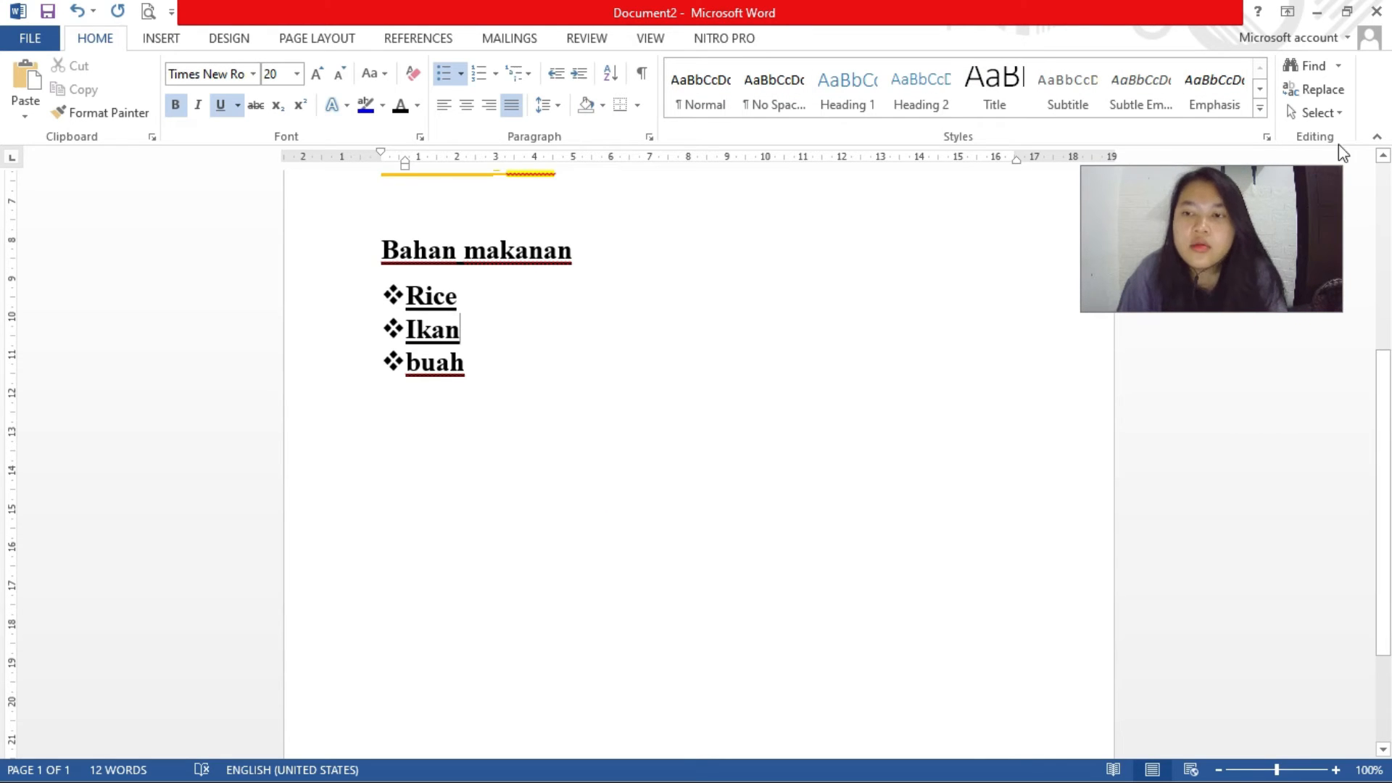
# Examine the text selection options, and highlight the Bahan makanan heading and the Ikan list item one at a time
pyautogui.click(1316, 113)
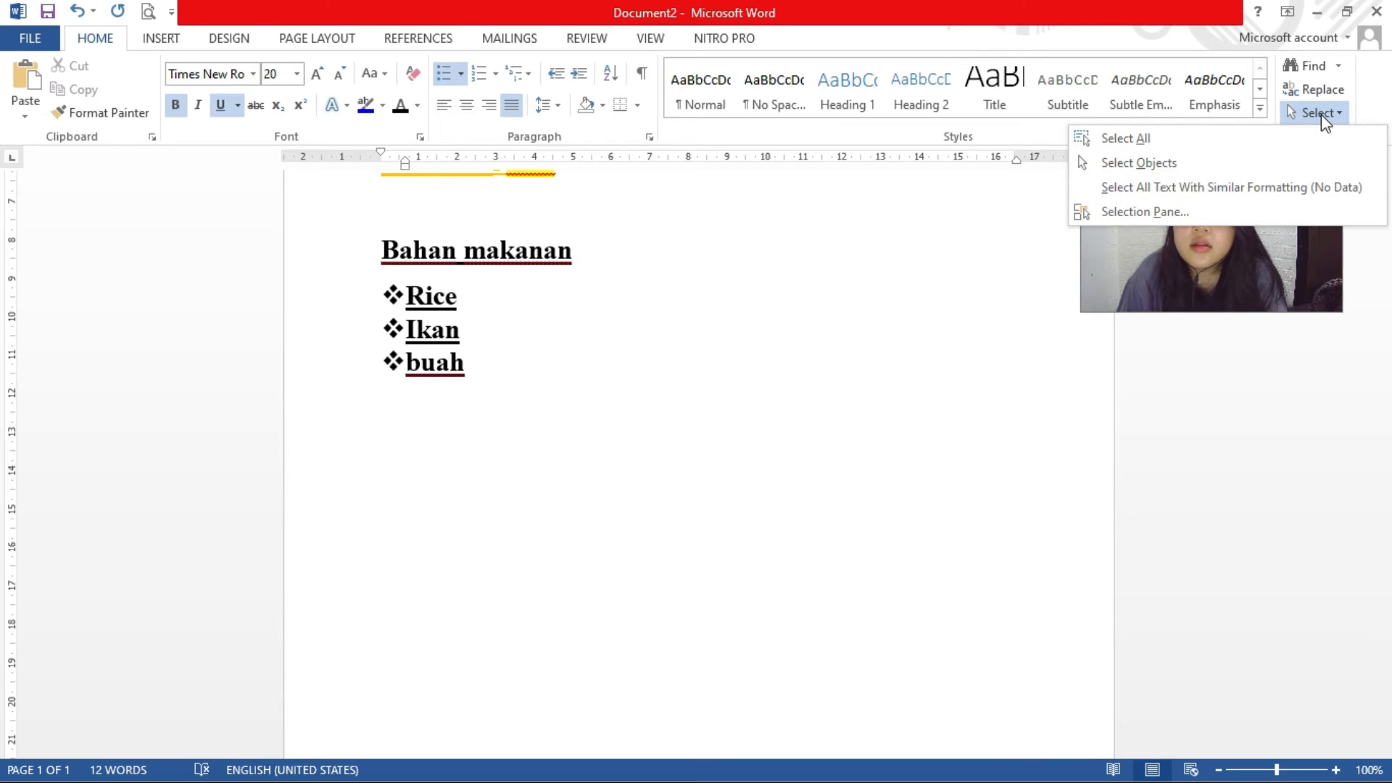
pyautogui.click(1318, 113)
pyautogui.click(367, 258)
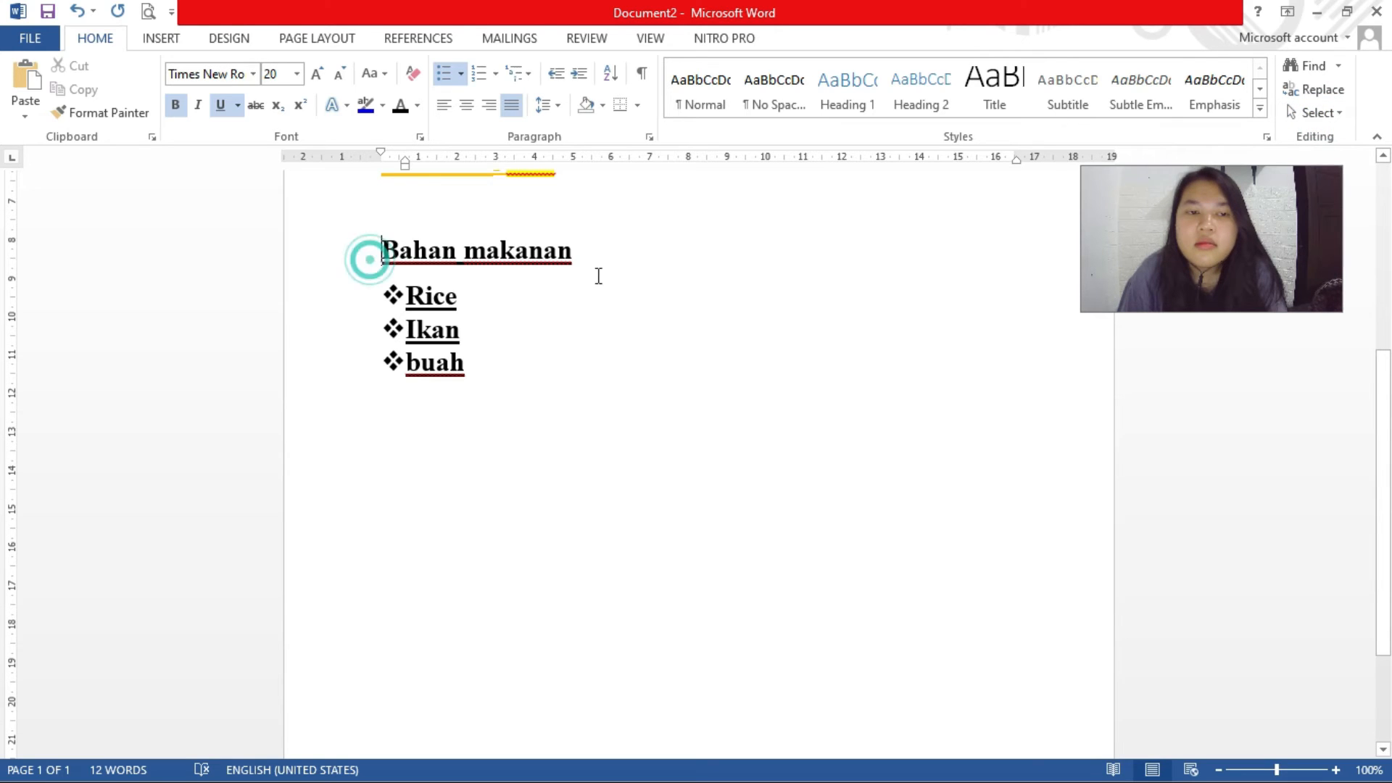
pyautogui.click(456, 300)
pyautogui.moveTo(380, 293); pyautogui.dragTo(488, 301)
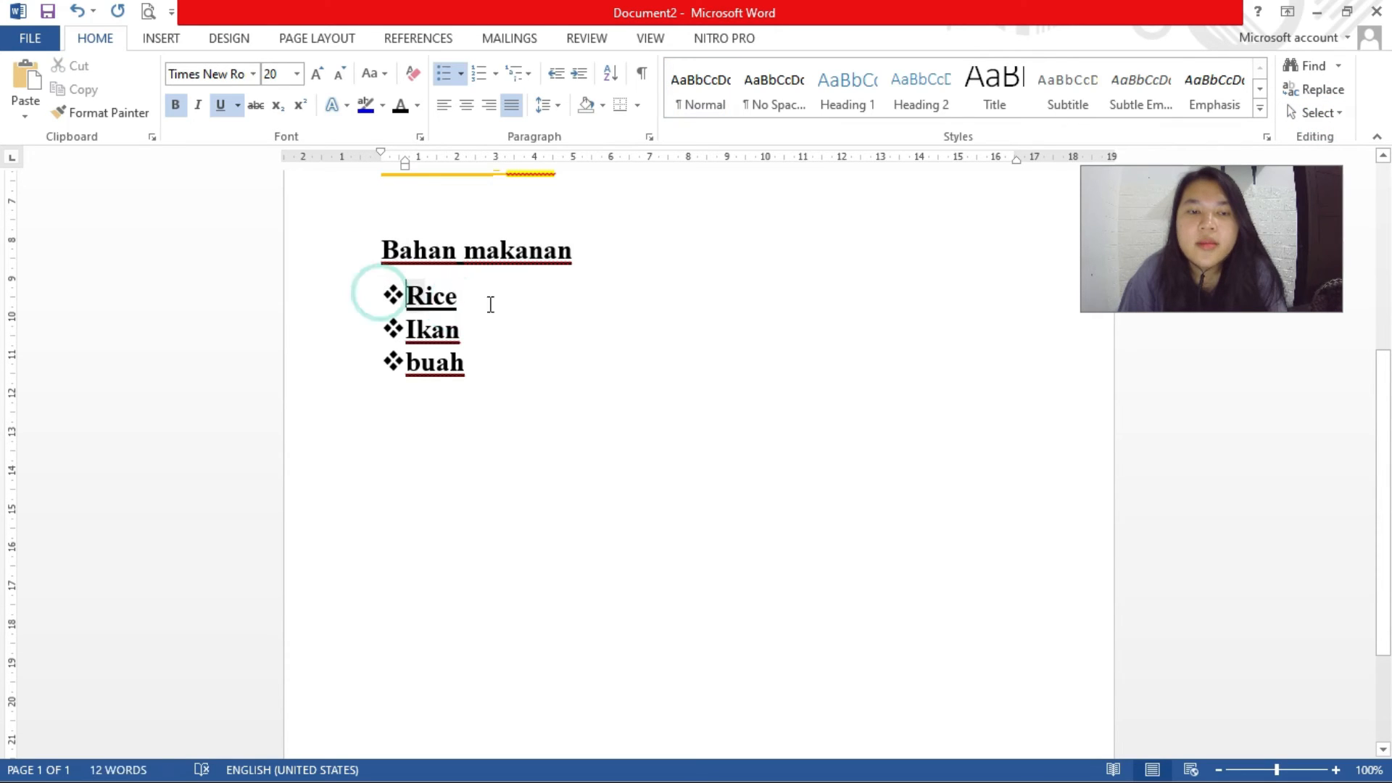
pyautogui.moveTo(377, 248); pyautogui.dragTo(571, 254)
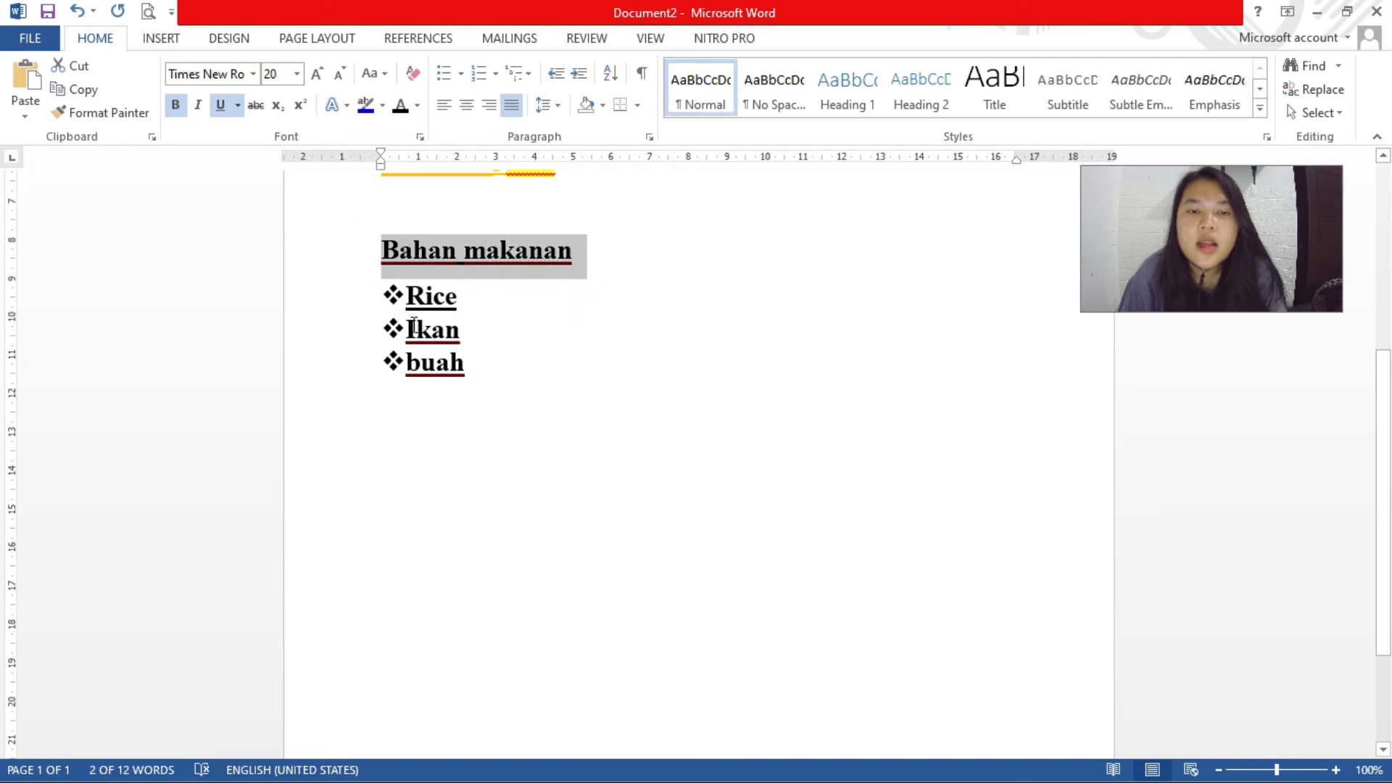
pyautogui.moveTo(442, 339); pyautogui.dragTo(507, 345)
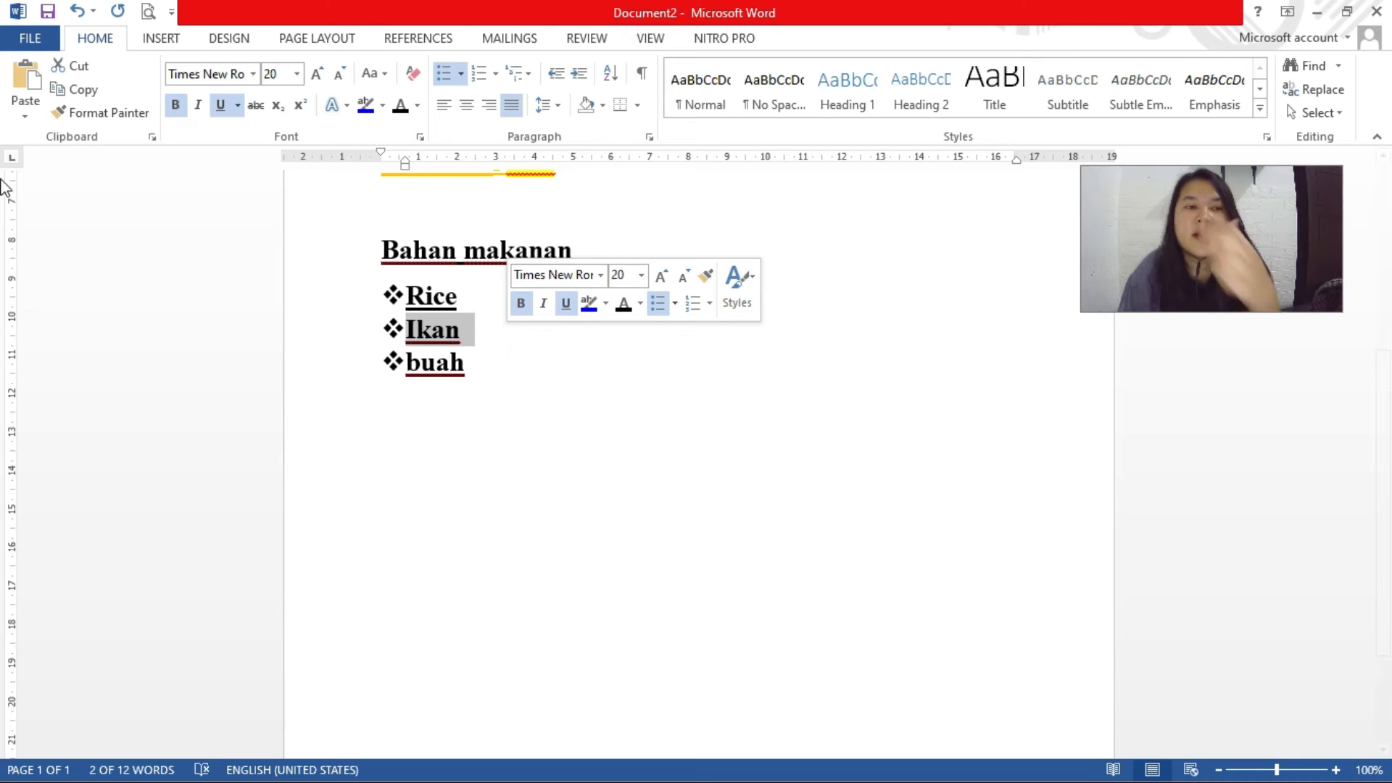
# Examine the insertion tools and the built-in cover page gallery without adding a cover page
pyautogui.click(163, 39)
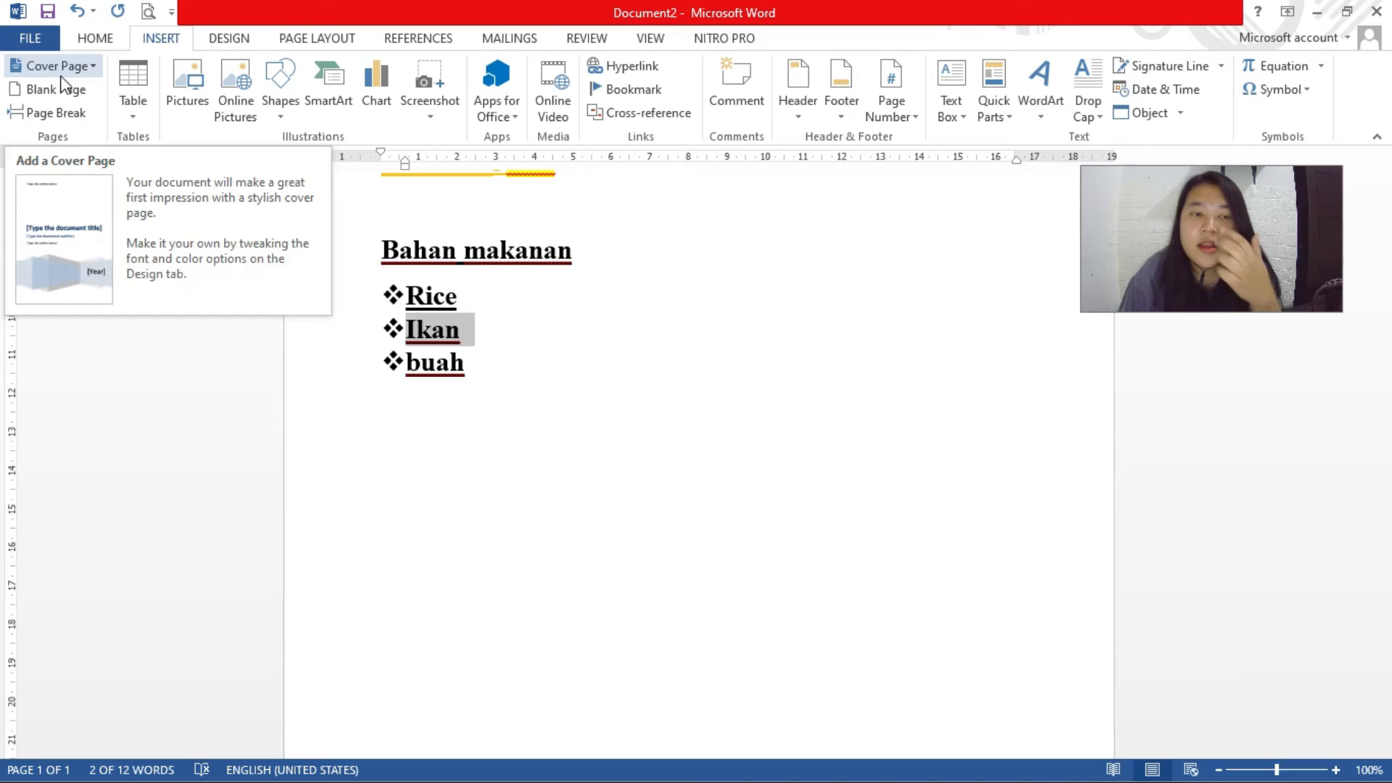
pyautogui.click(464, 330)
pyautogui.scroll(3, 493, 394)
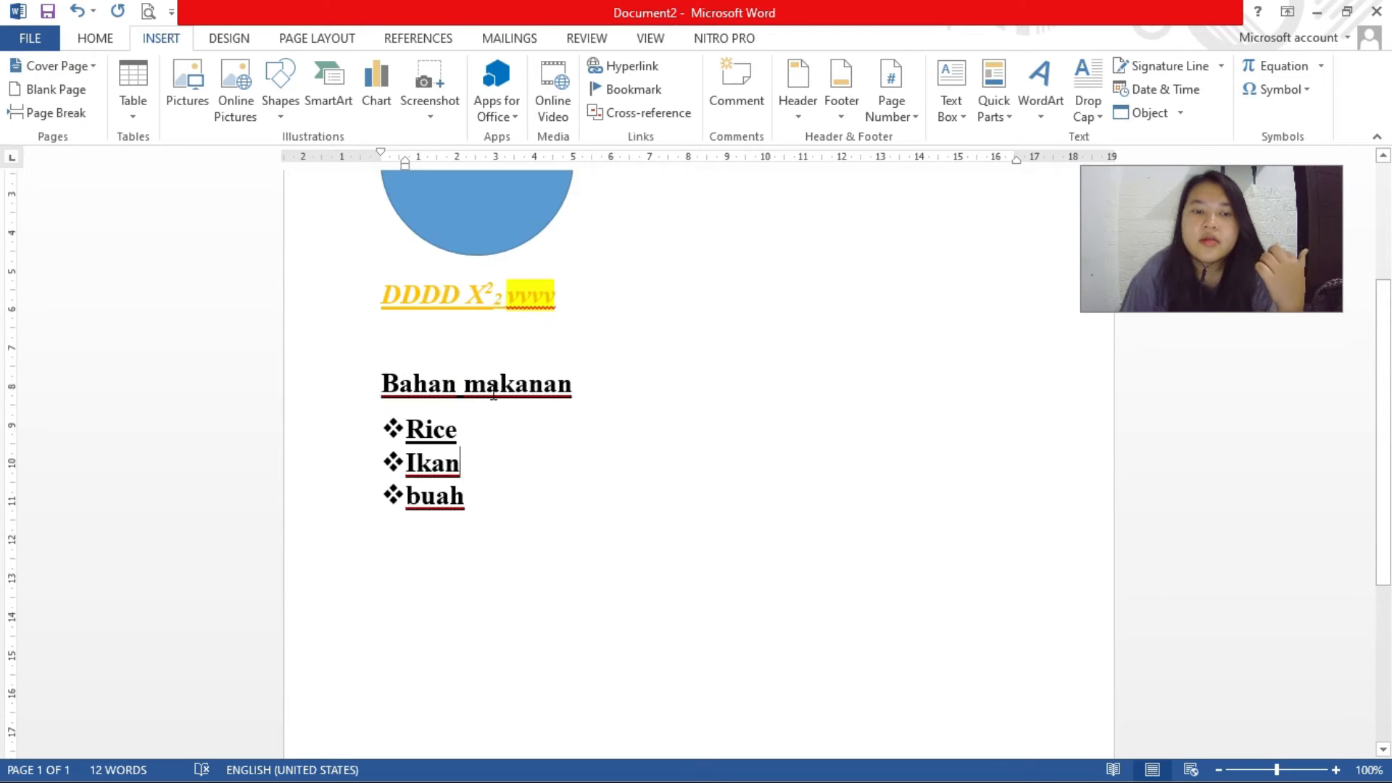
pyautogui.scroll(3, 493, 393)
pyautogui.scroll(-5, 493, 394)
pyautogui.scroll(-3, 492, 393)
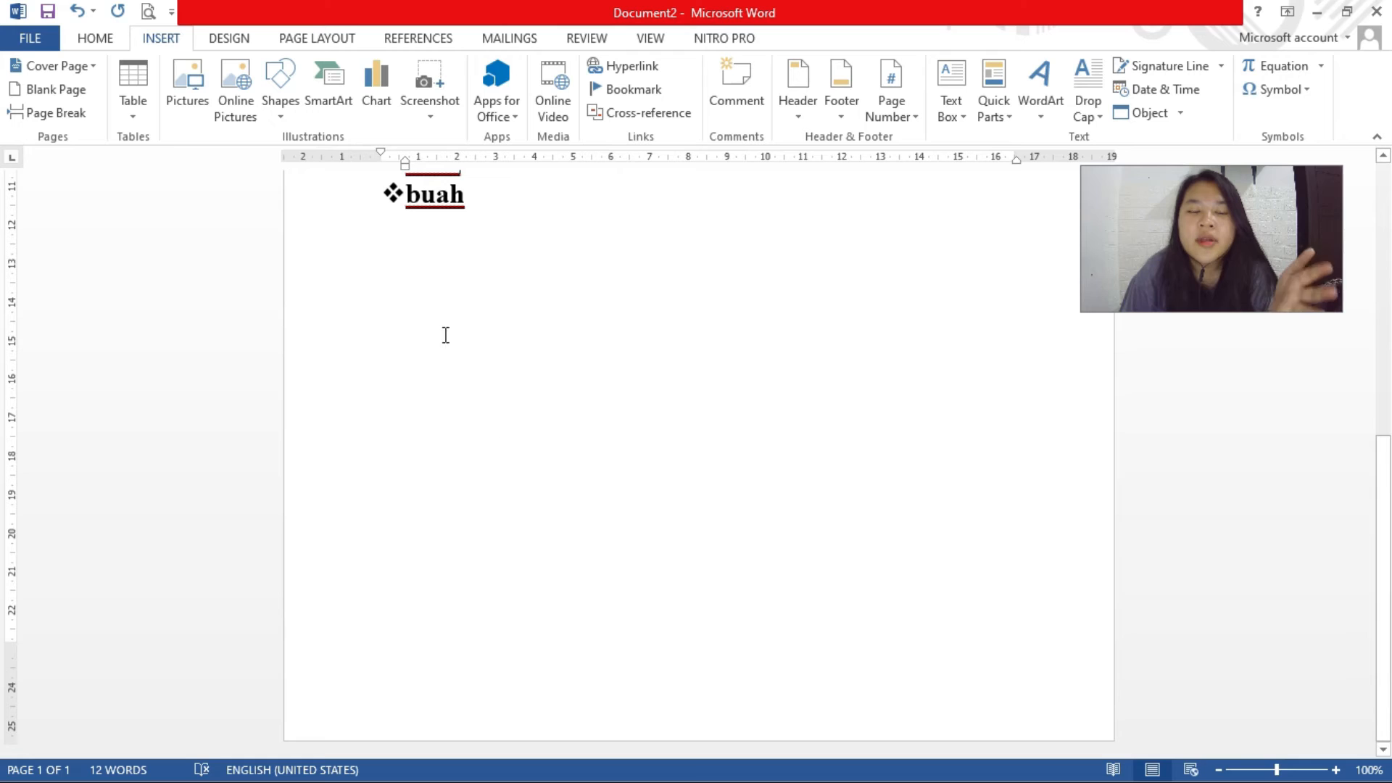
pyautogui.click(424, 280)
pyautogui.click(490, 216)
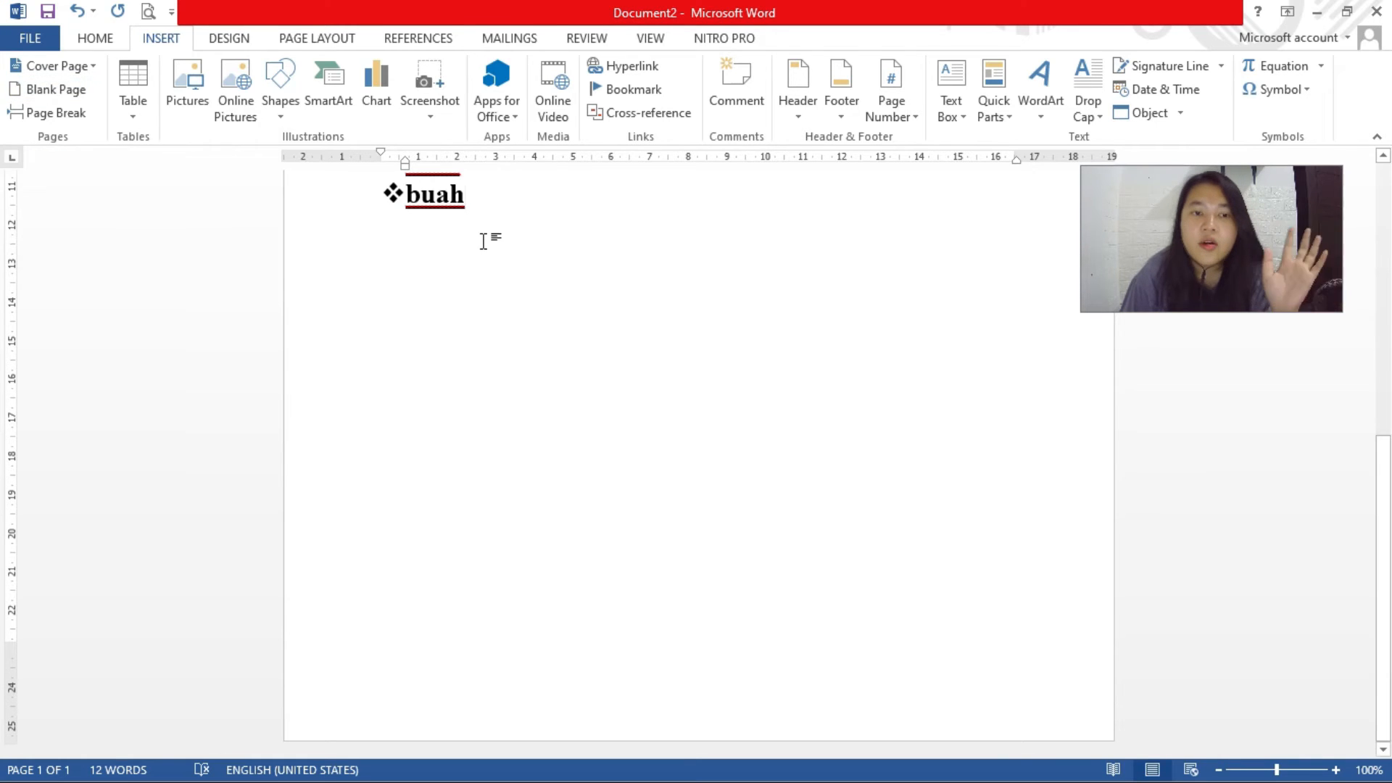
pyautogui.scroll(2, 413, 324)
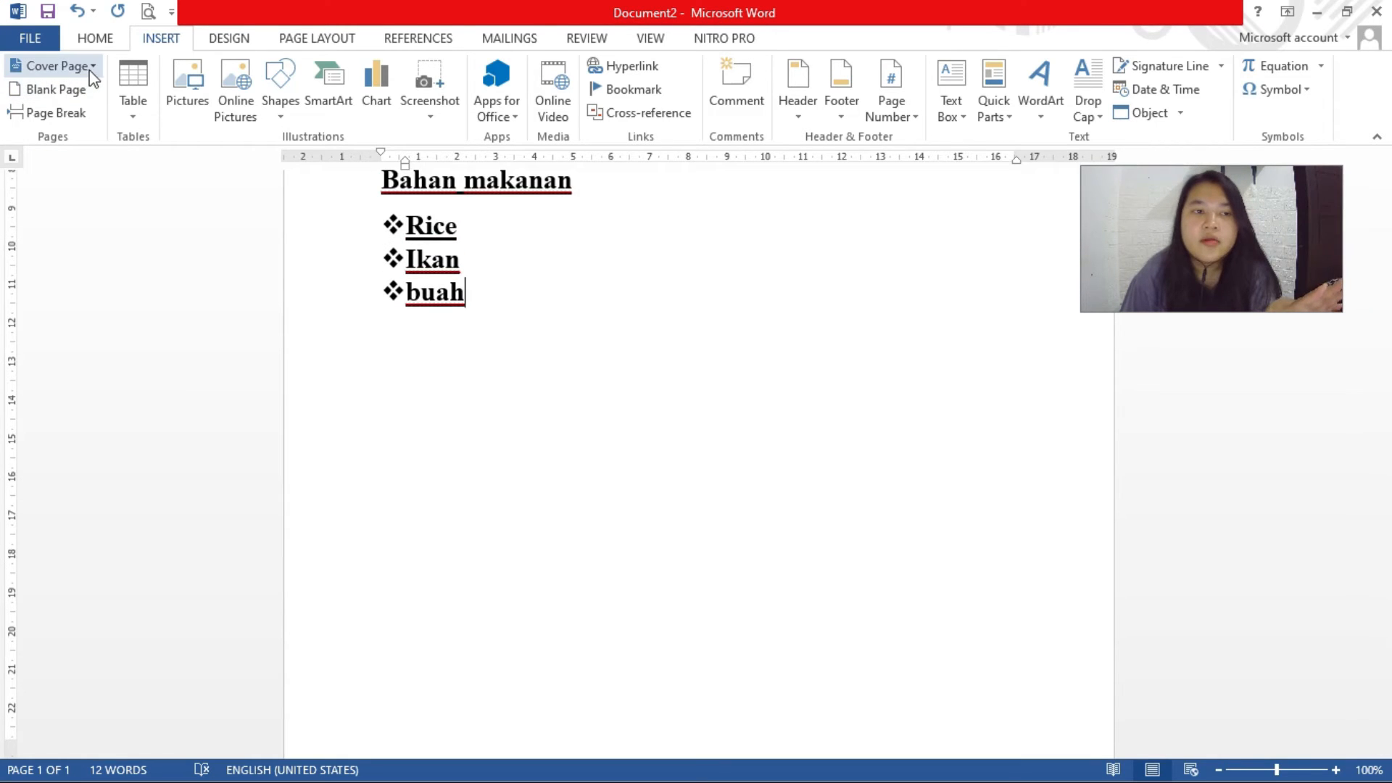
pyautogui.click(90, 70)
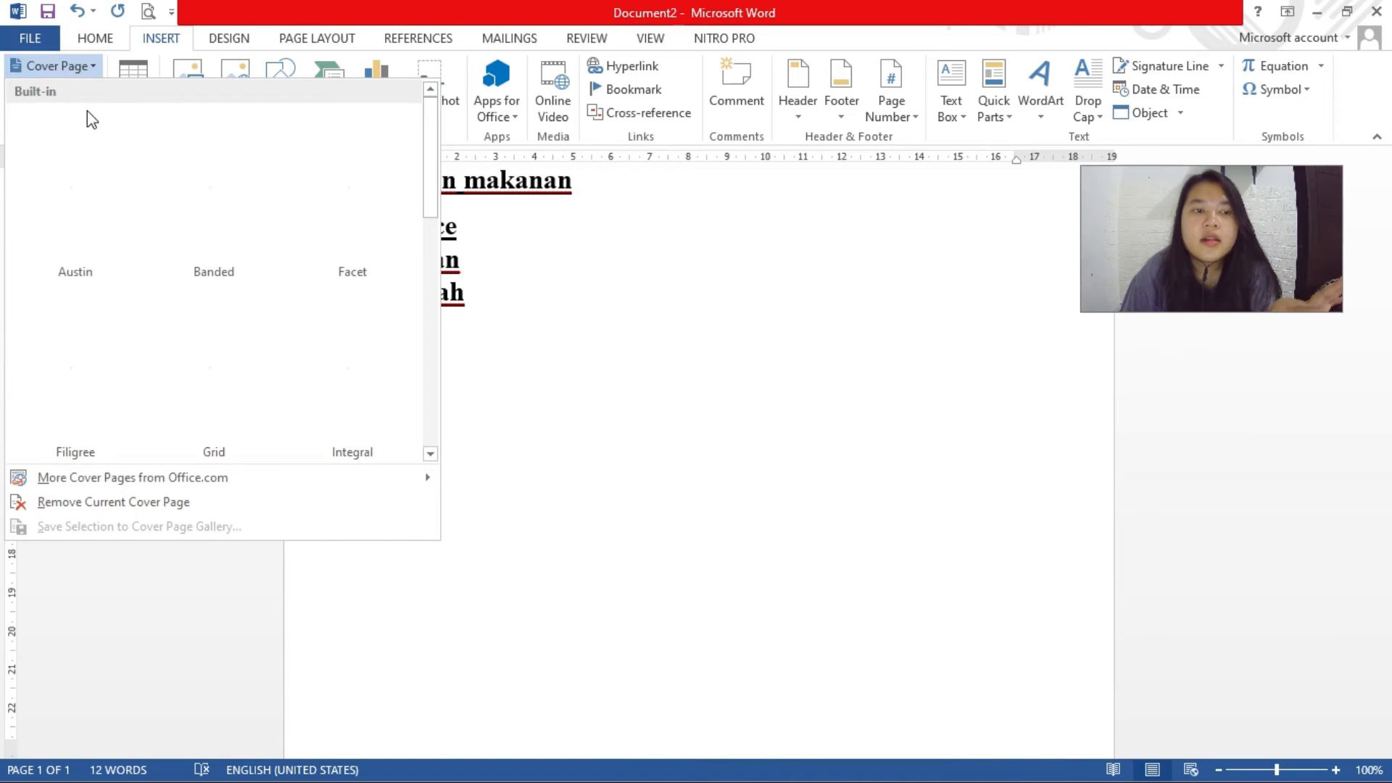
pyautogui.click(505, 286)
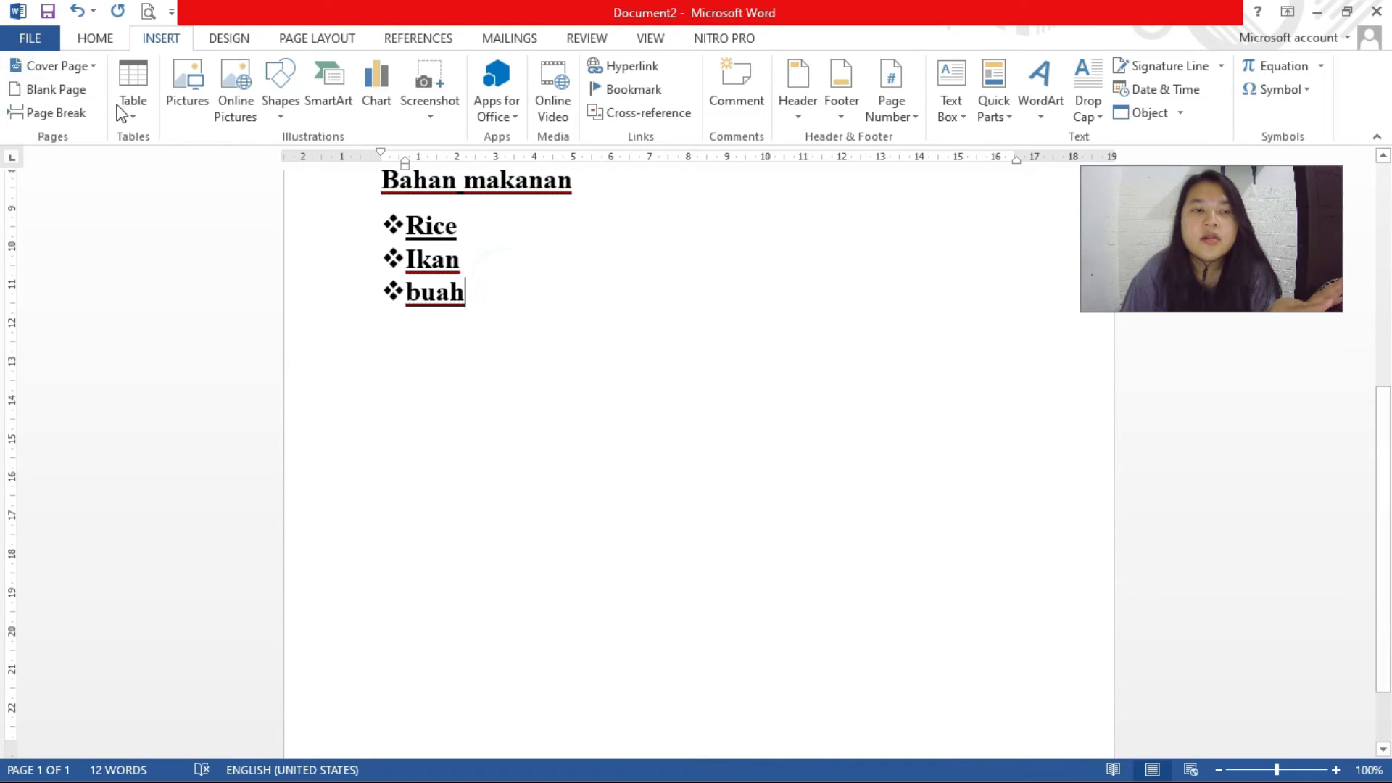
# Preview a table below the Bahan makanan list and inspect the Insert Table column and row settings without inserting a table
pyautogui.scroll(4, 454, 413)
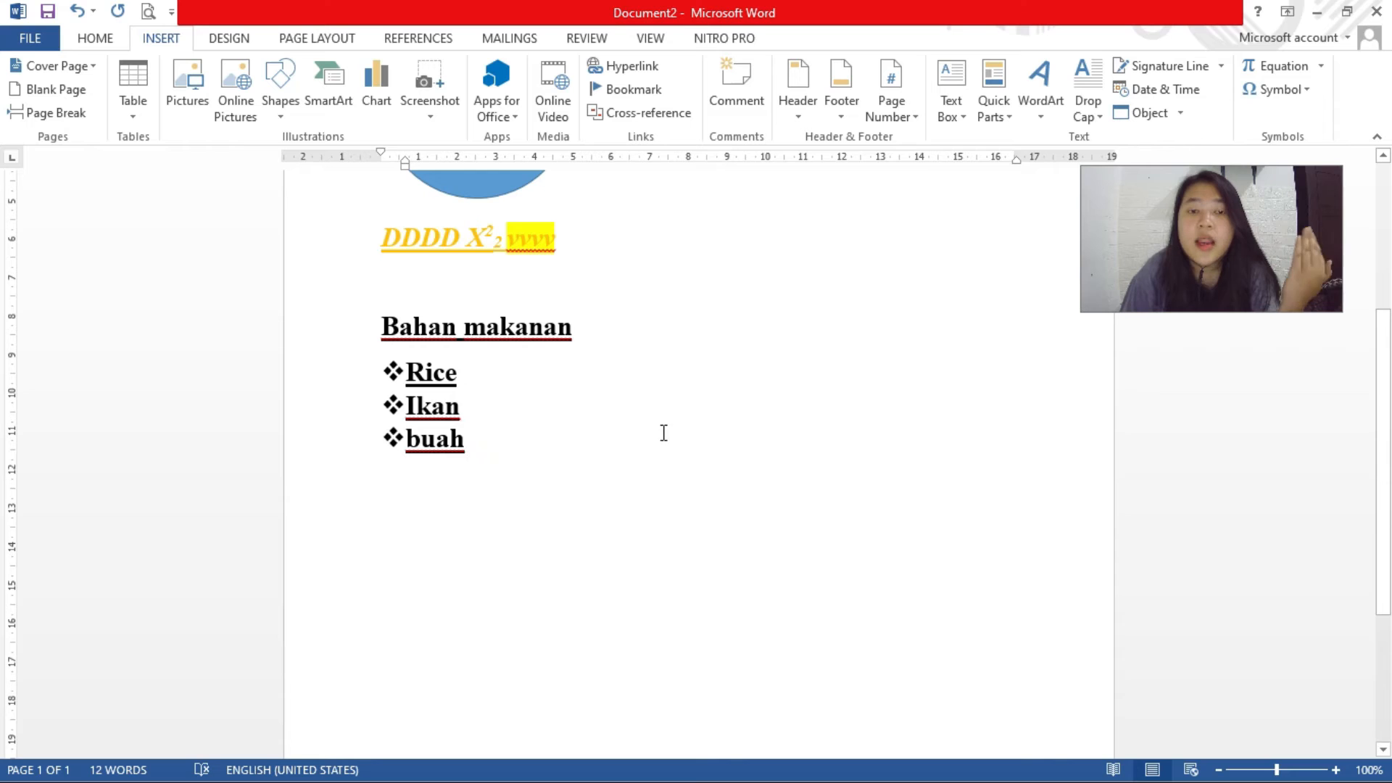
pyautogui.scroll(-5, 567, 441)
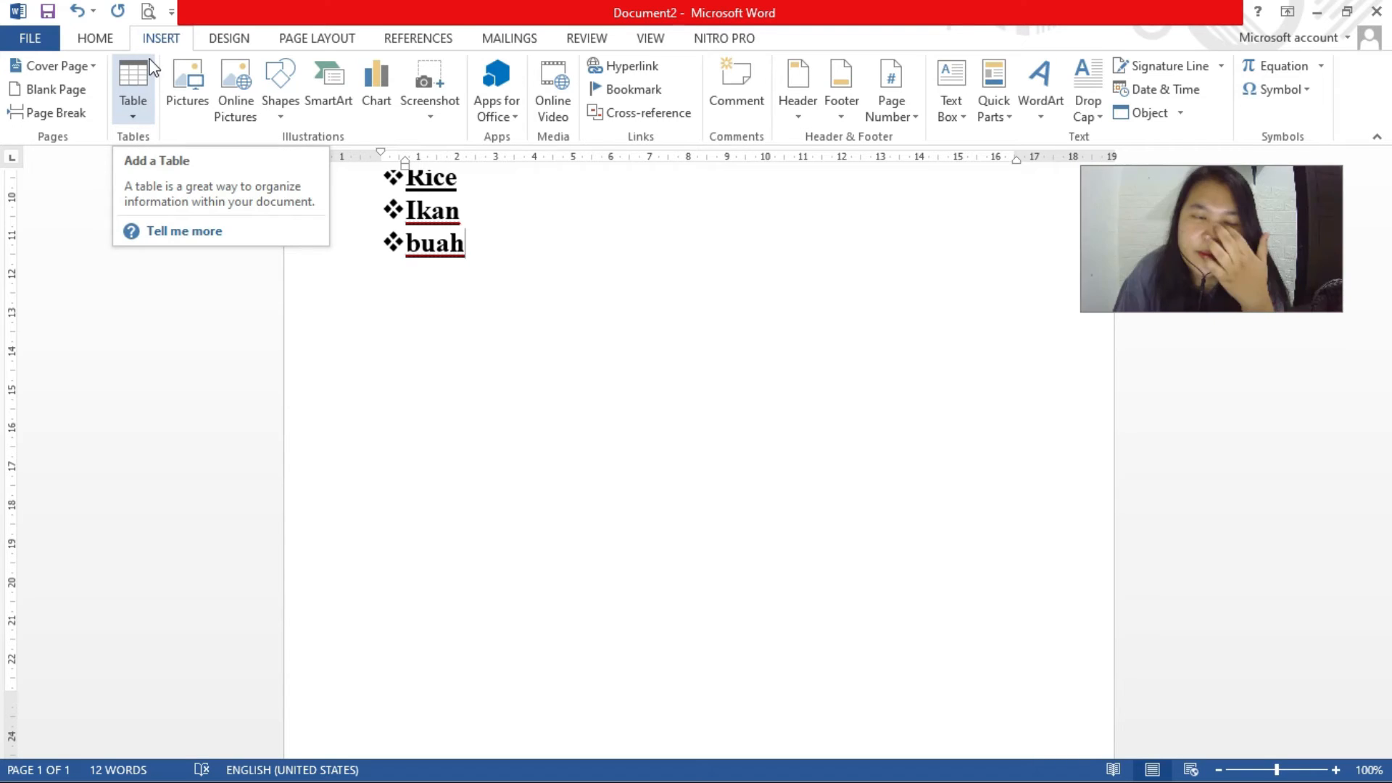
pyautogui.click(145, 116)
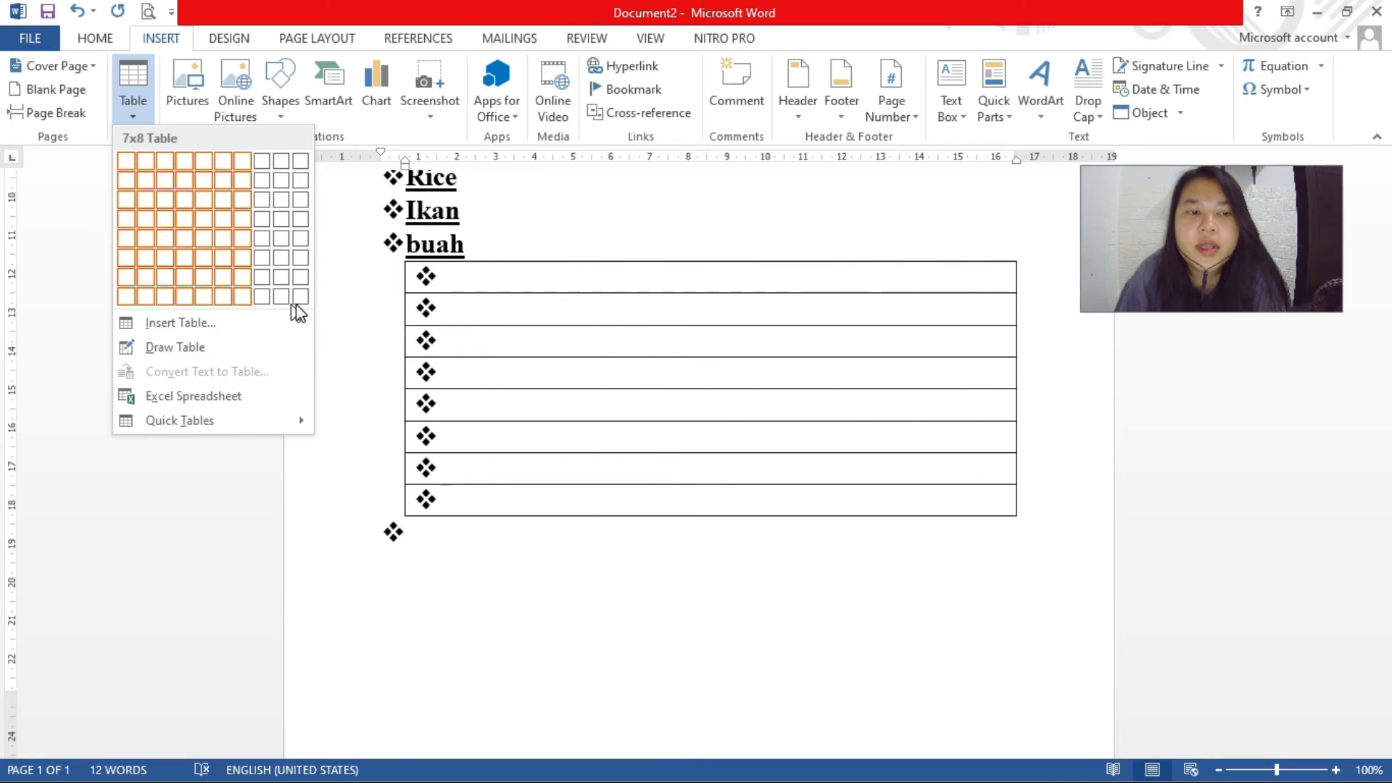
pyautogui.click(152, 323)
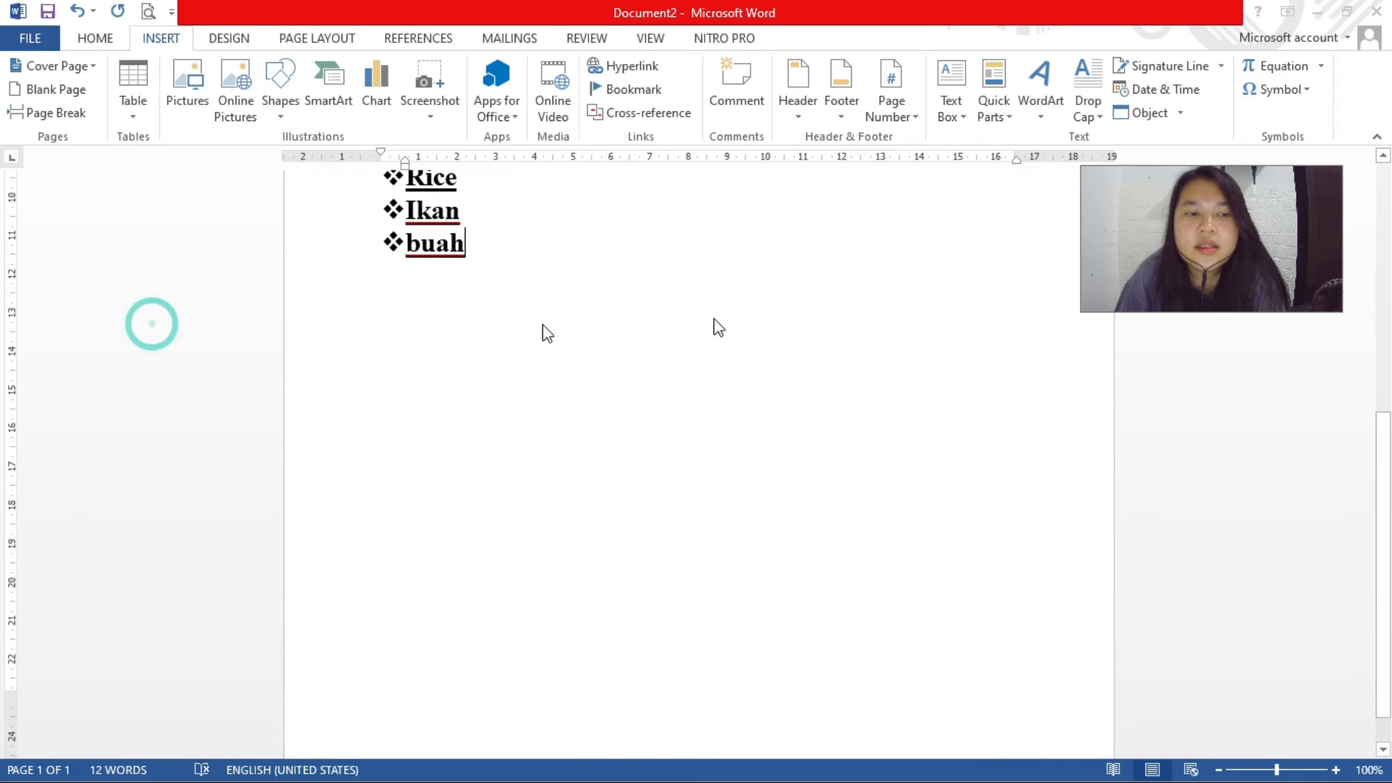
pyautogui.click(743, 309)
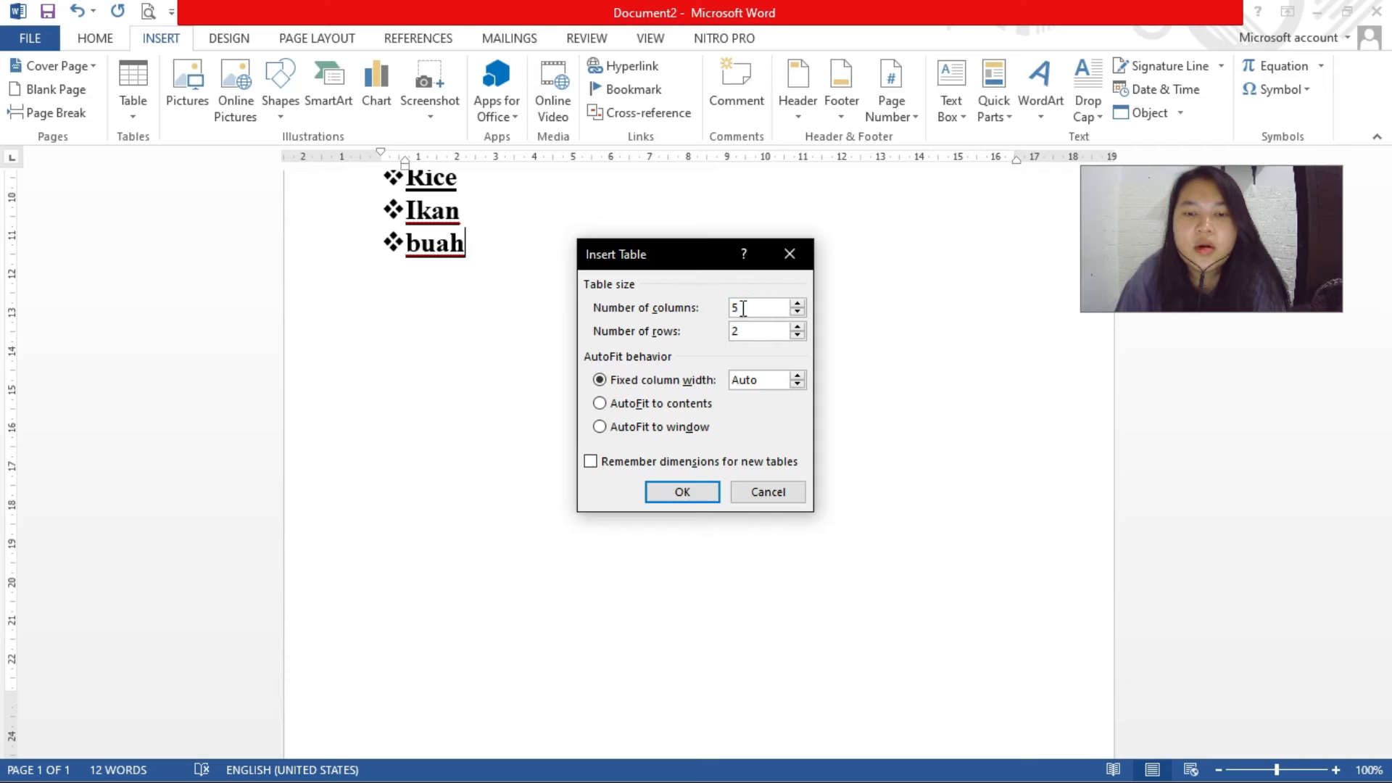
pyautogui.click(736, 331)
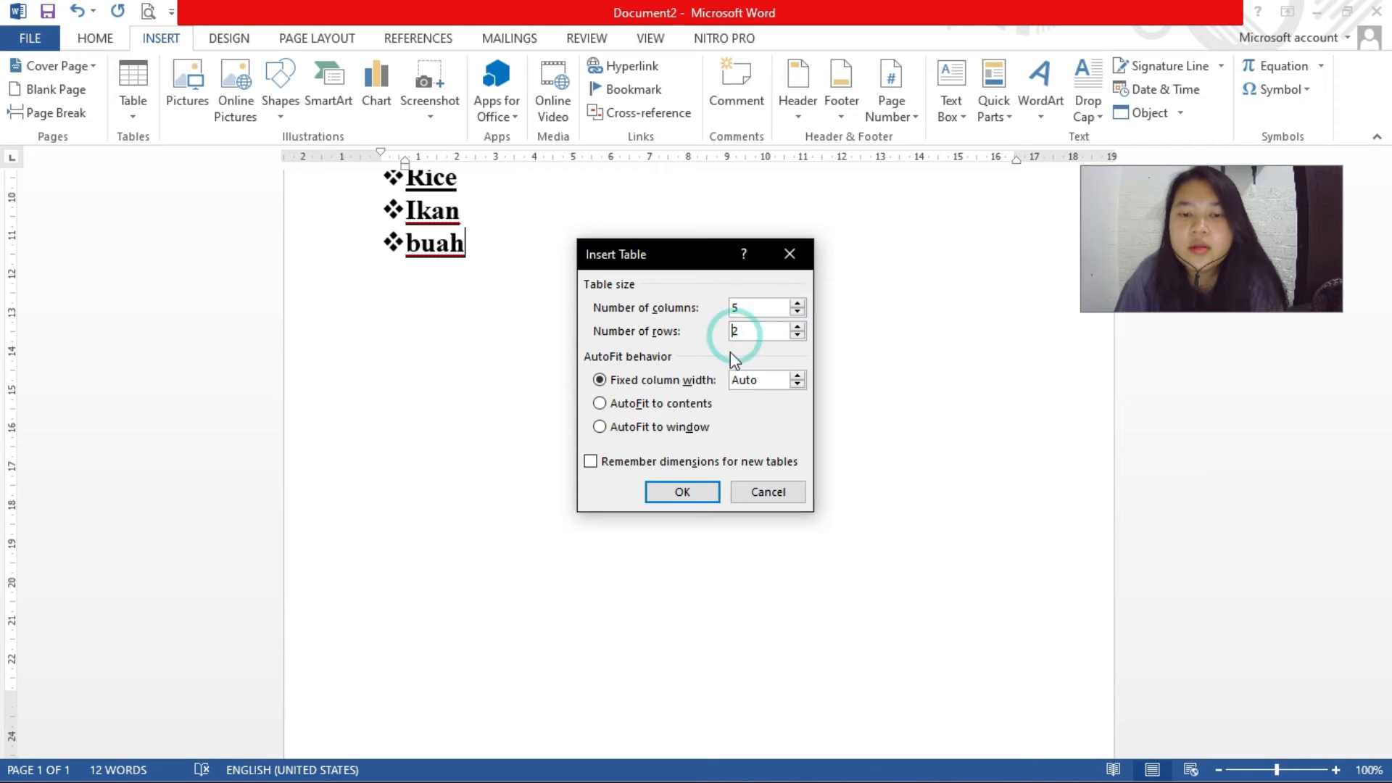
pyautogui.click(751, 485)
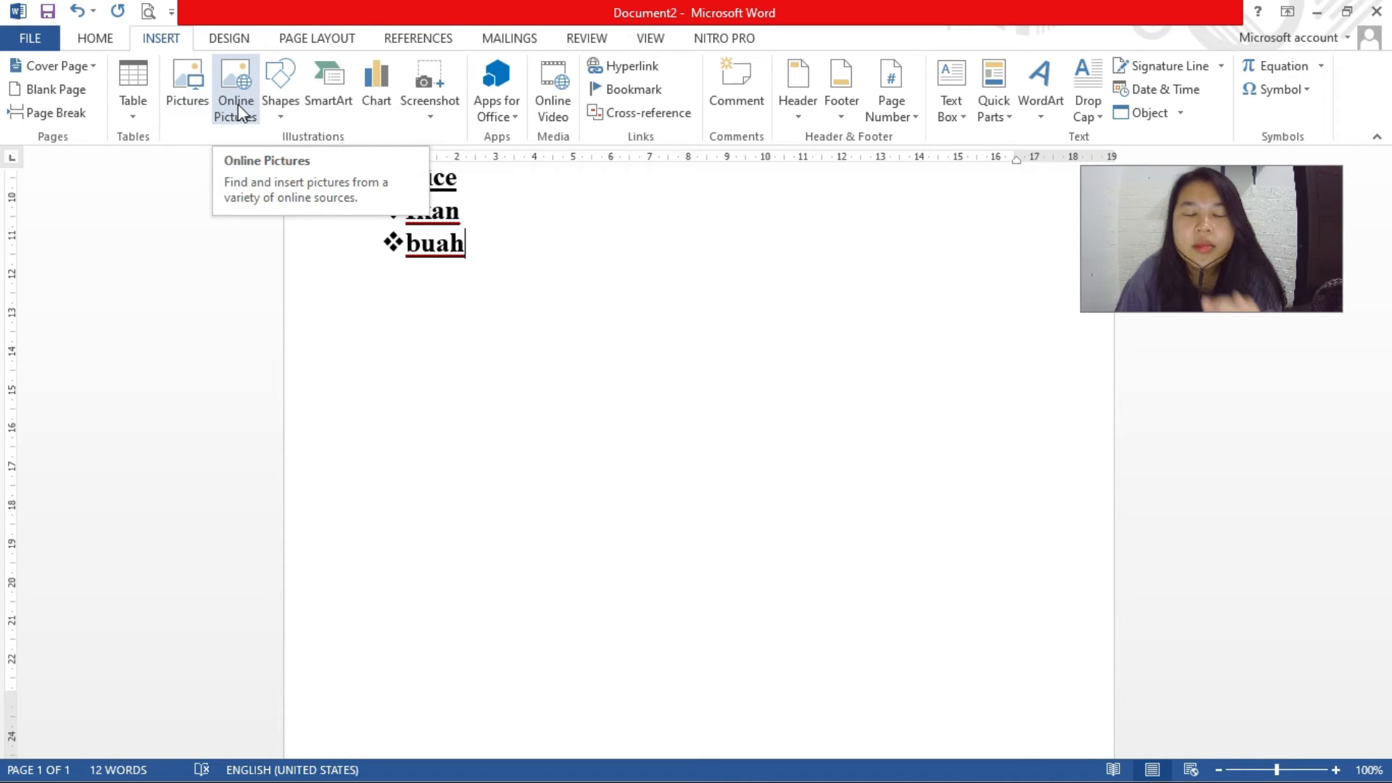
# Examine the shapes gallery and the List and Process categories of SmartArt graphics without inserting anything
pyautogui.click(273, 121)
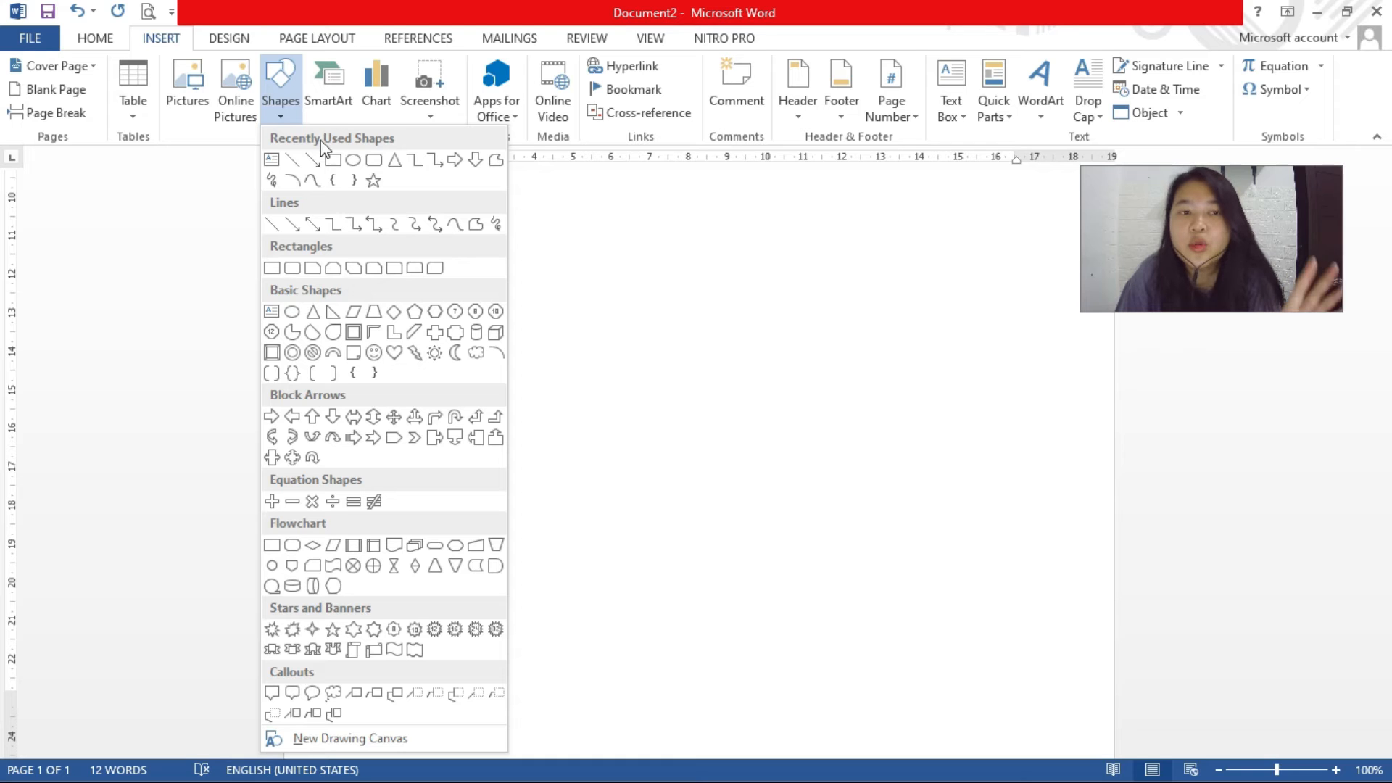
pyautogui.click(320, 116)
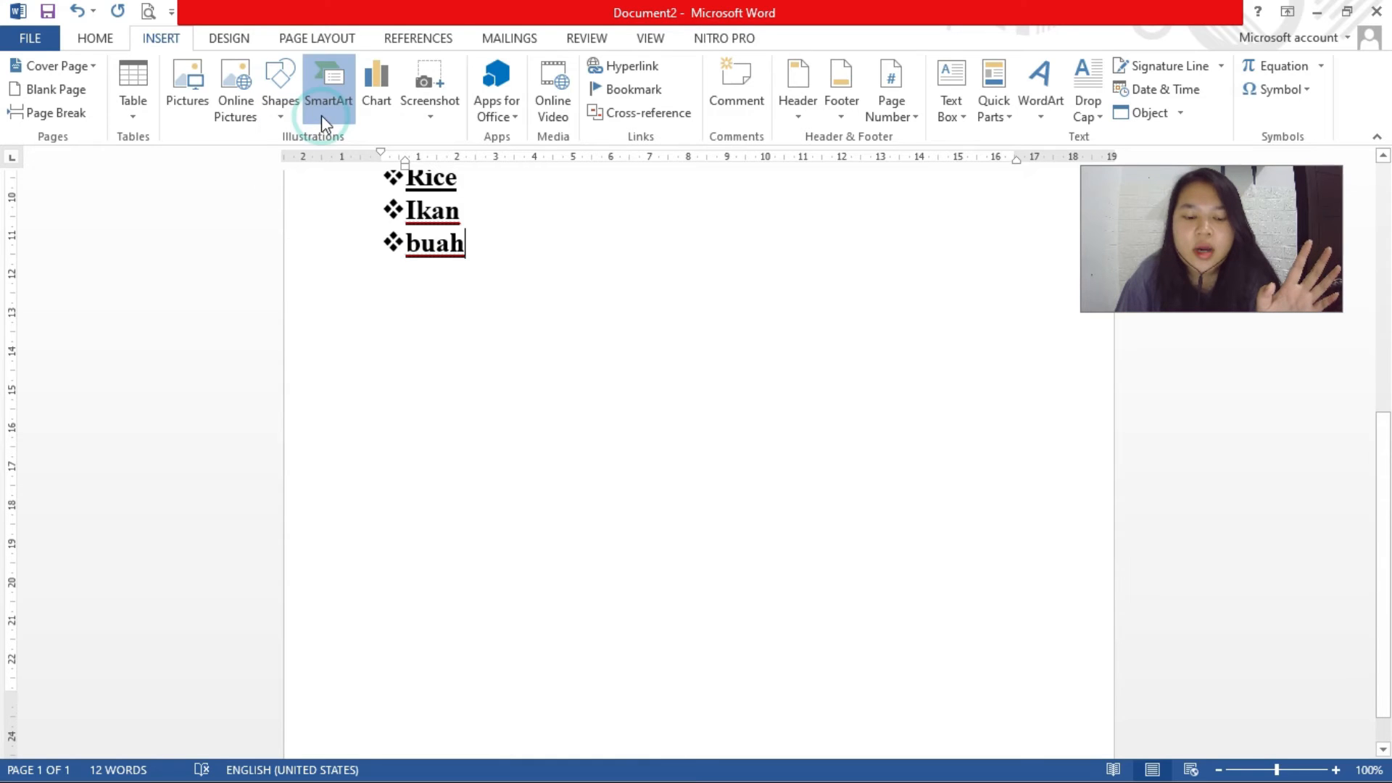
pyautogui.moveTo(803, 208); pyautogui.dragTo(728, 166)
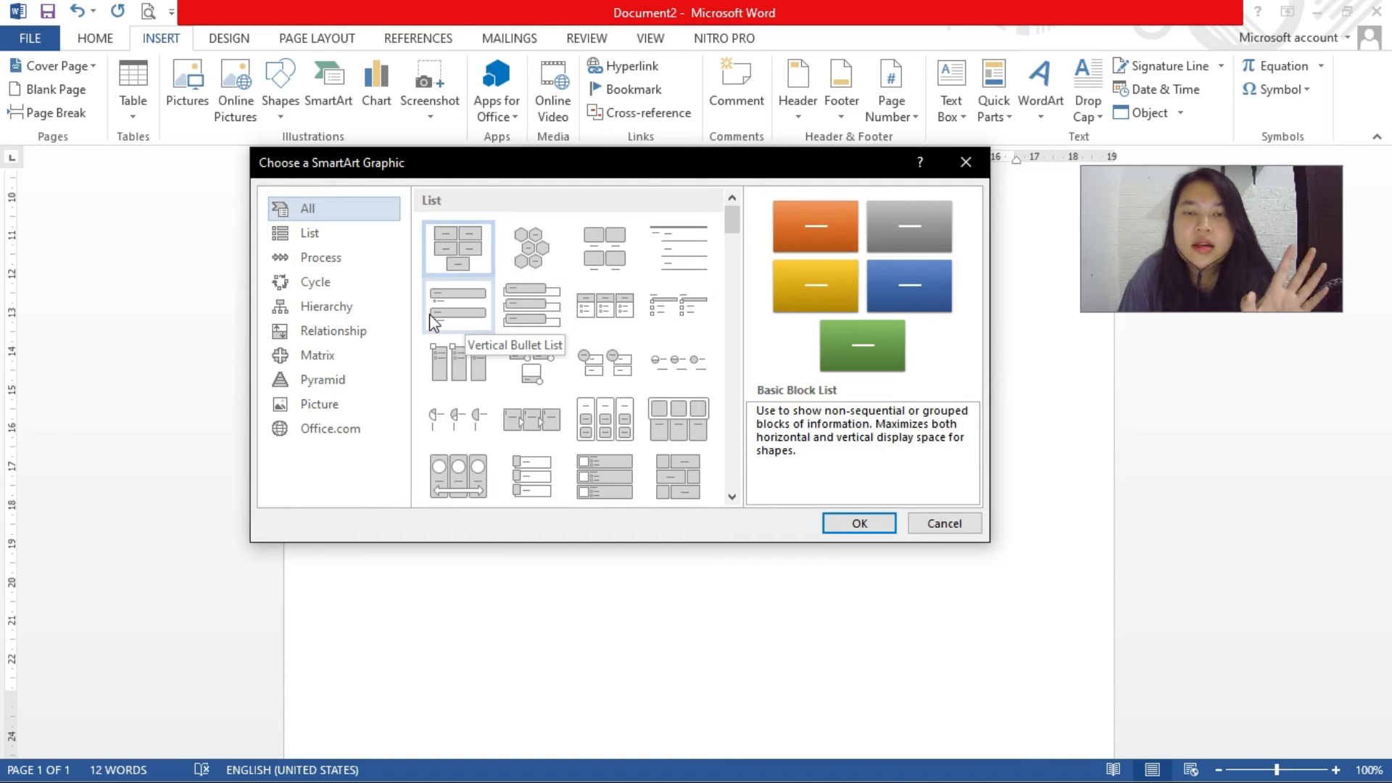
pyautogui.click(366, 232)
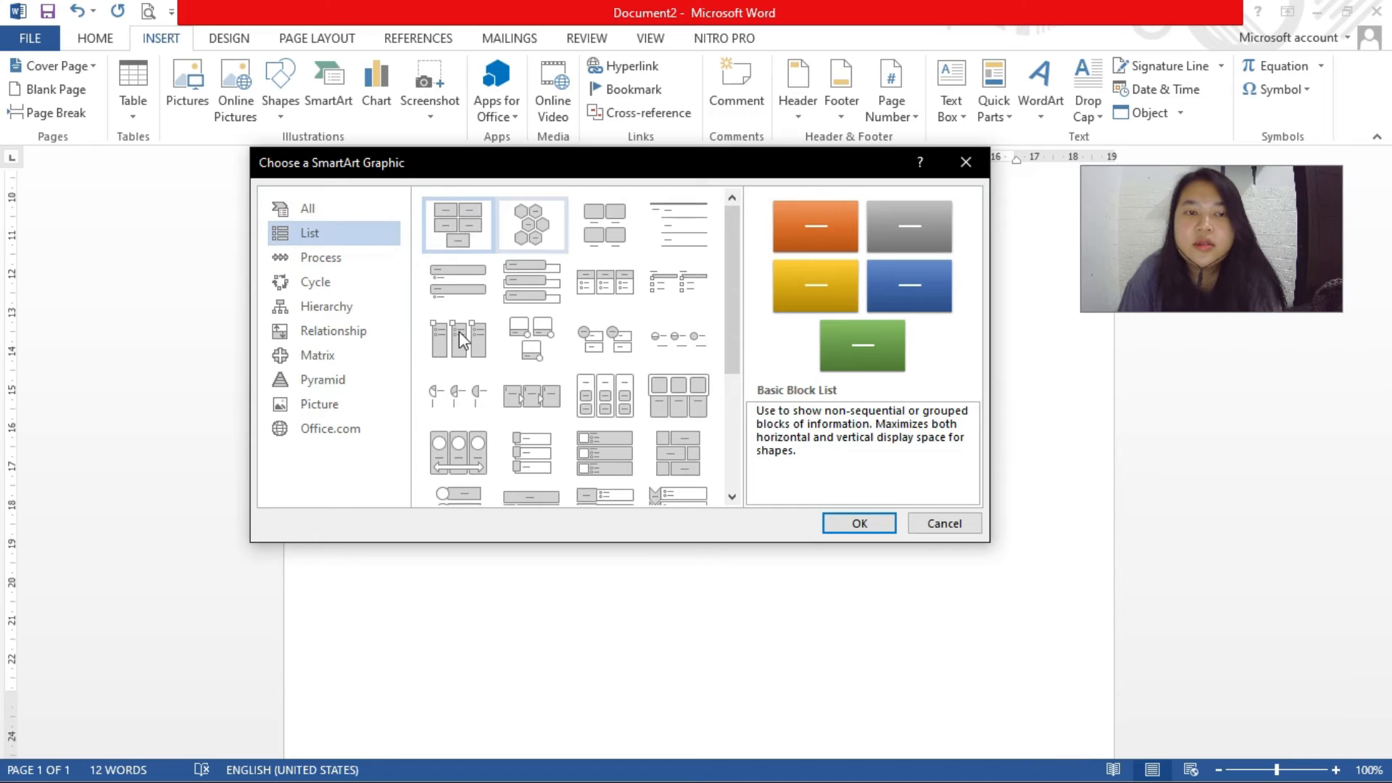
pyautogui.click(327, 257)
pyautogui.click(944, 523)
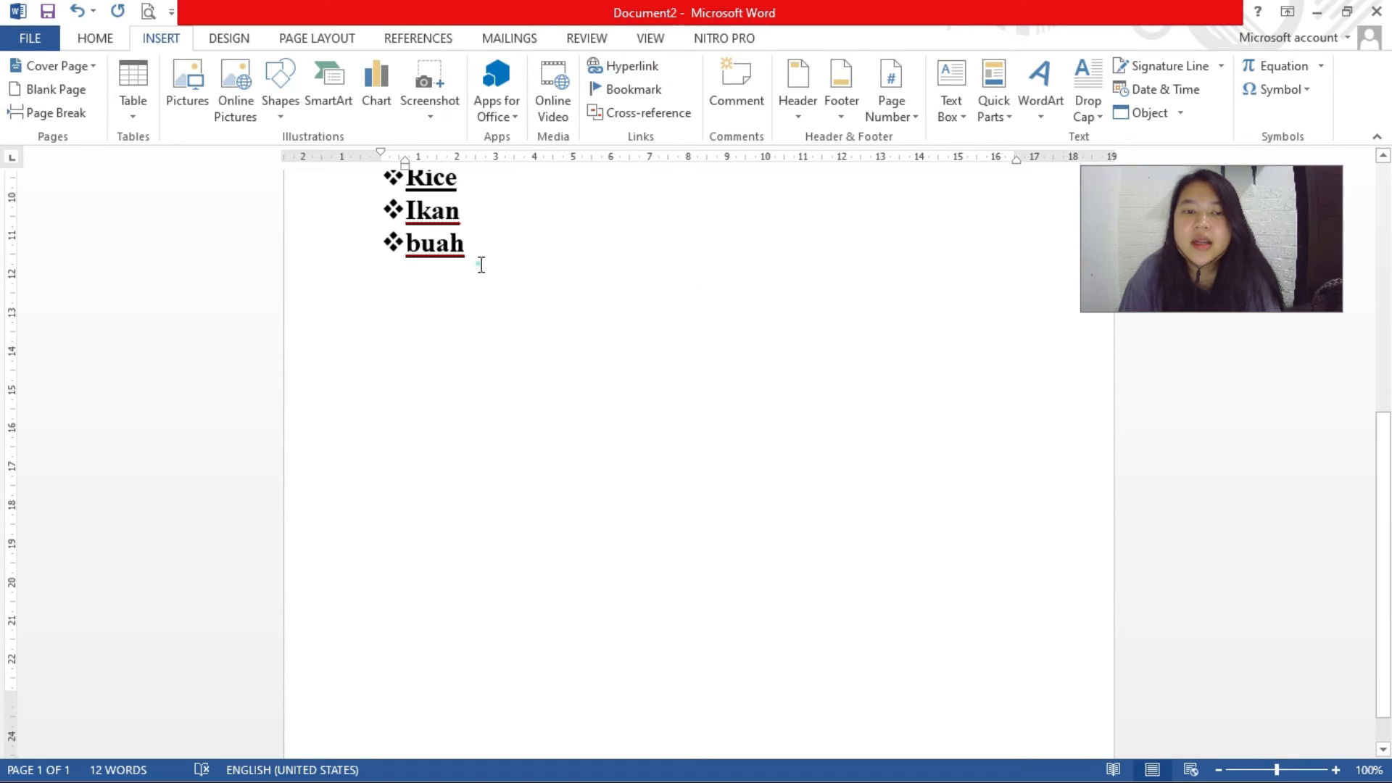
pyautogui.scroll(2, 481, 264)
pyautogui.click(478, 318)
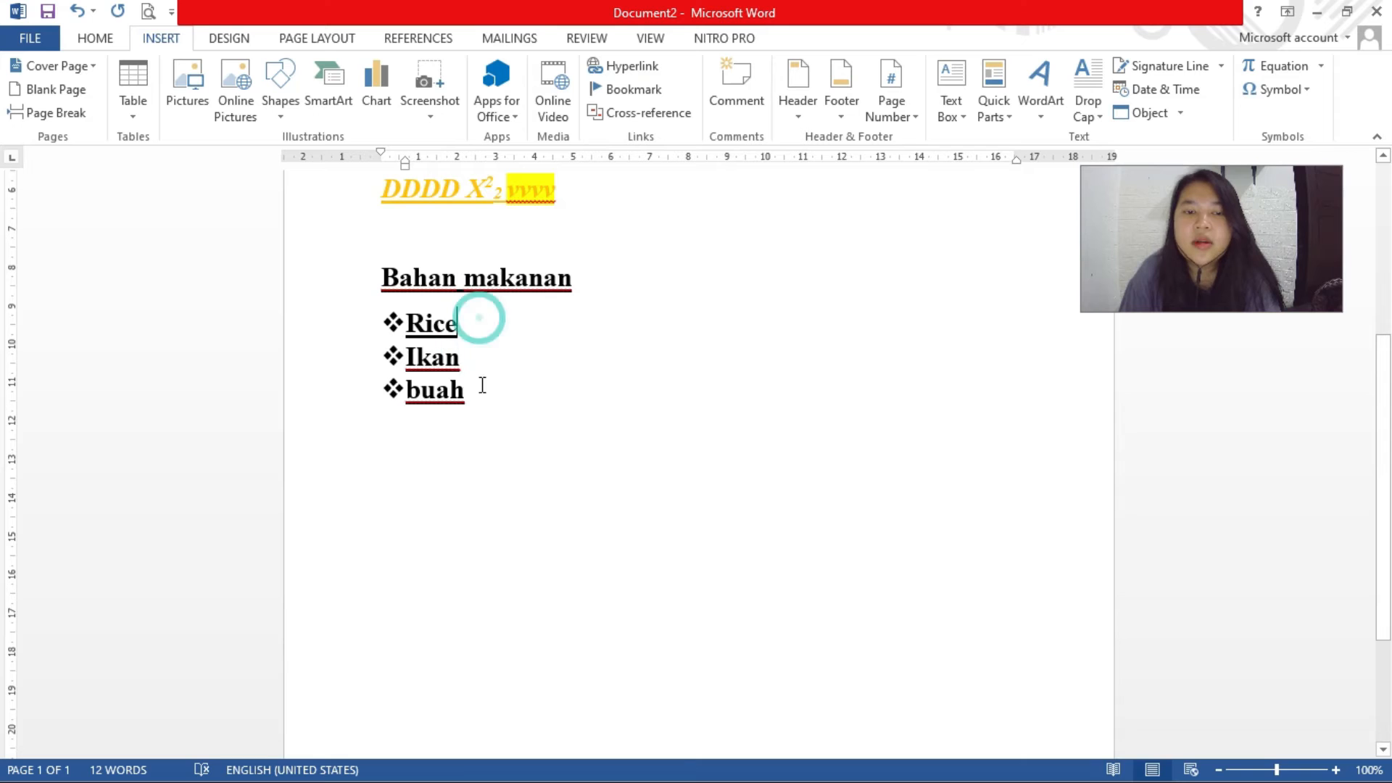
pyautogui.scroll(-1, 482, 384)
pyautogui.click(482, 343)
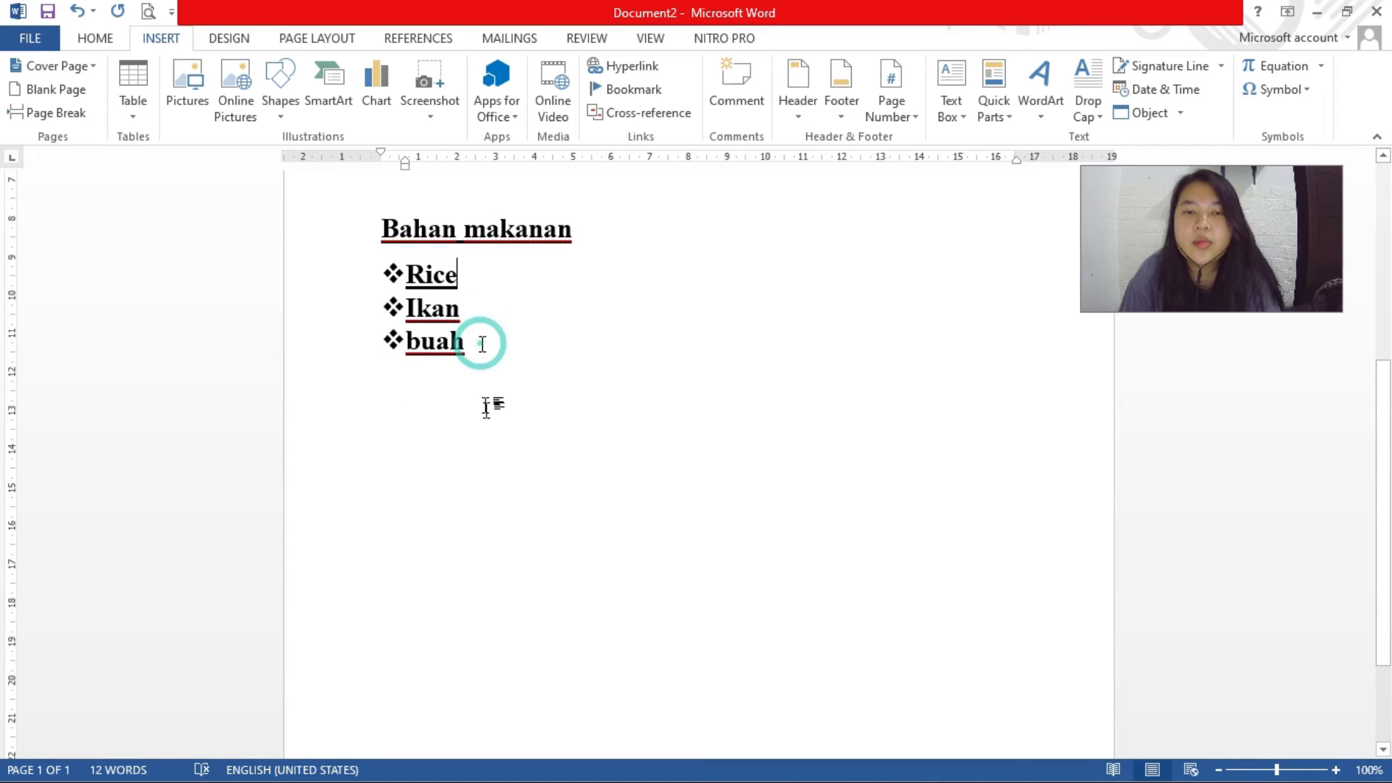
pyautogui.scroll(-3, 488, 394)
pyautogui.scroll(2, 490, 323)
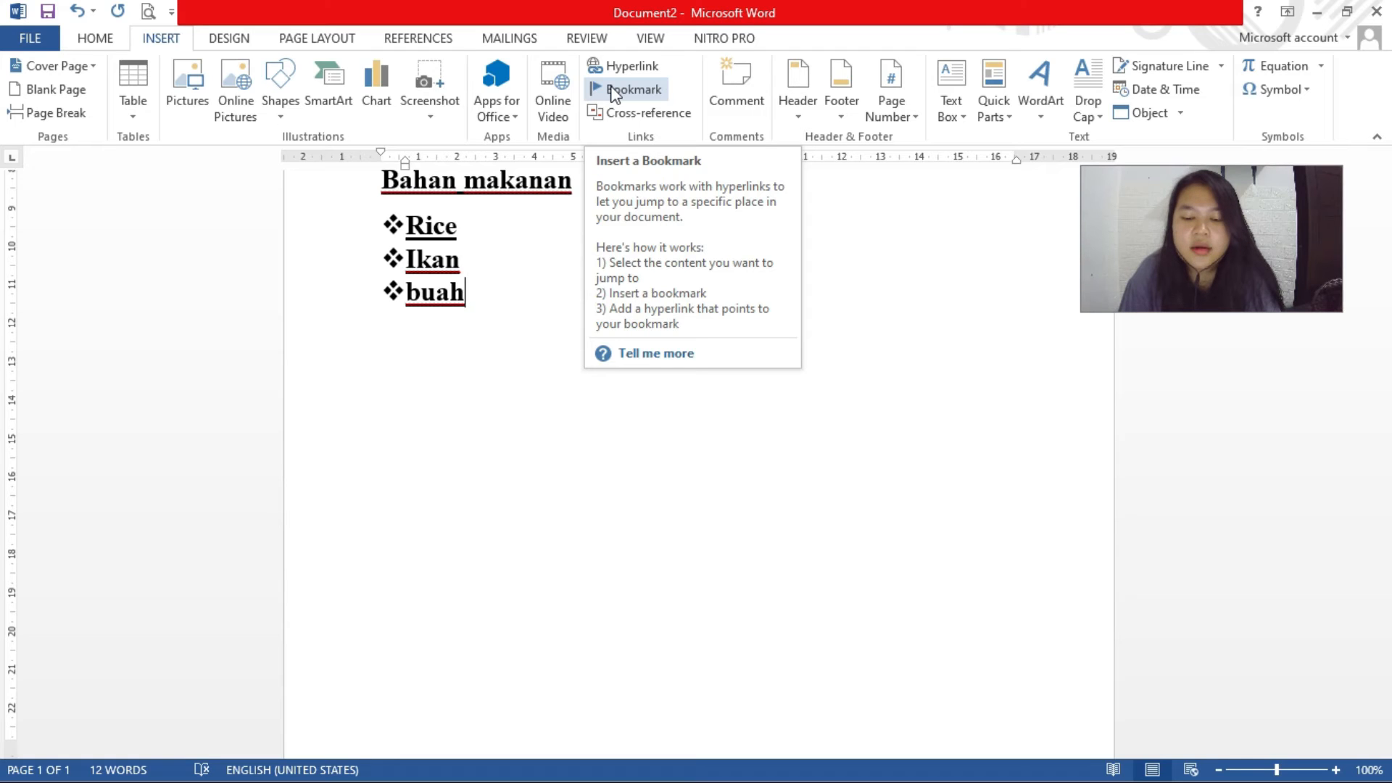
pyautogui.click(505, 312)
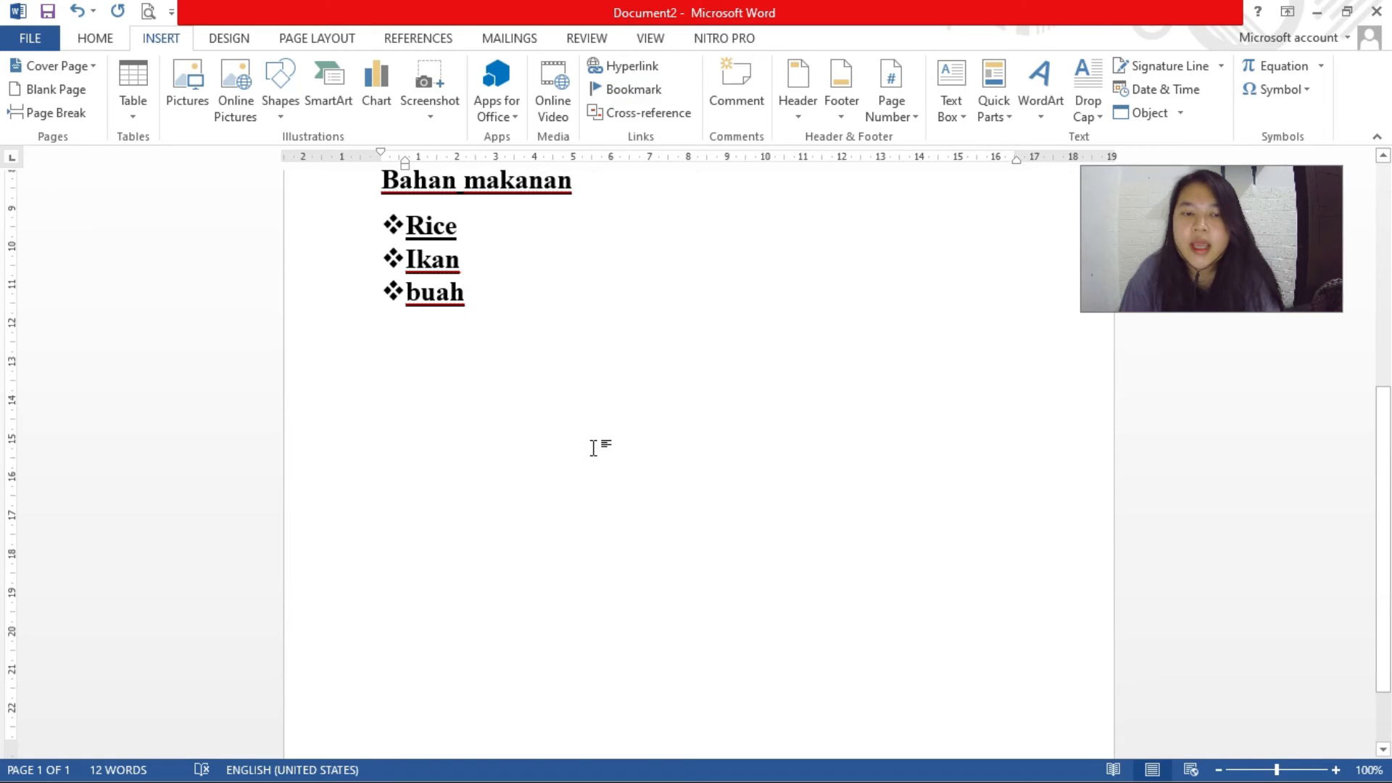
pyautogui.scroll(-2, 584, 457)
pyautogui.scroll(2, 584, 469)
pyautogui.click(464, 228)
pyautogui.scroll(1, 461, 345)
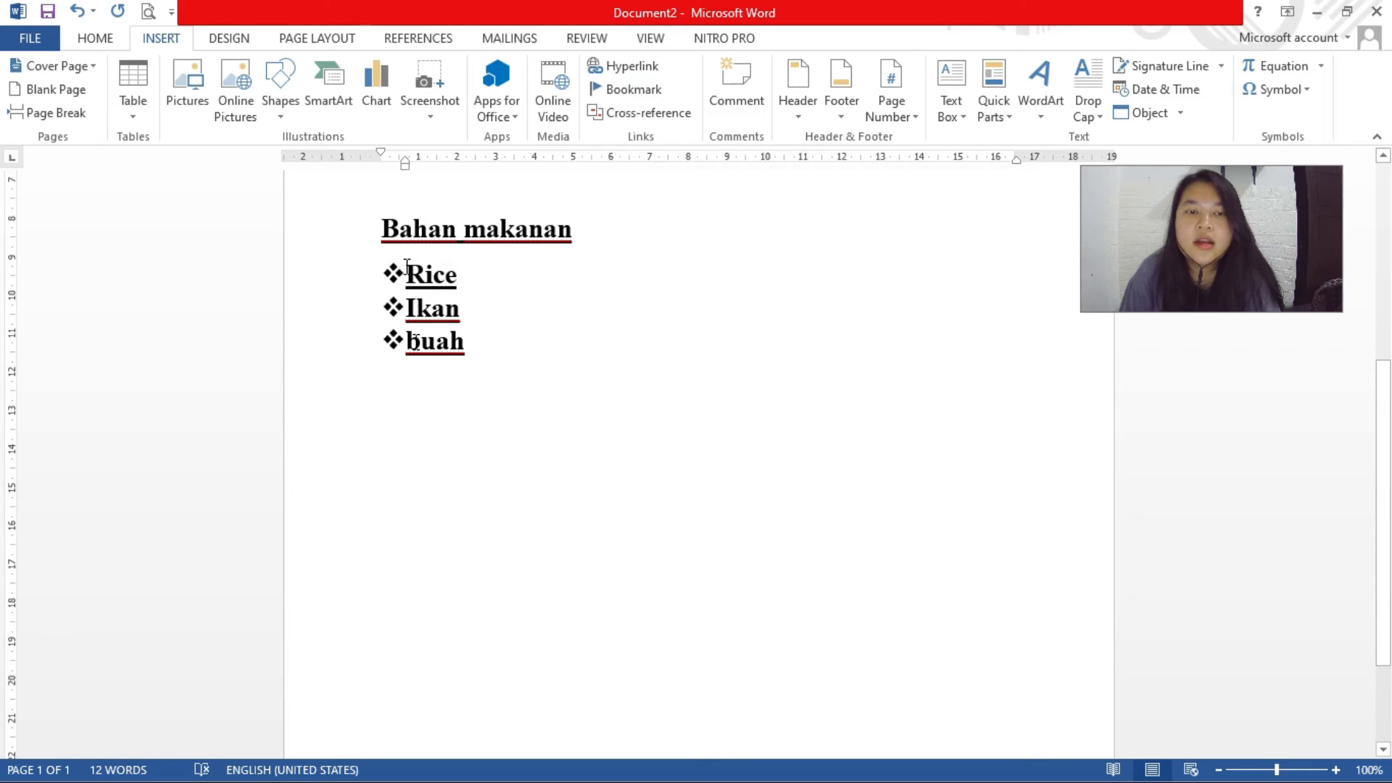
# Highlight the Rice item in the Bahan makanan list and clear the selection
pyautogui.click(418, 341)
pyautogui.click(473, 280)
pyautogui.doubleClick(467, 279)
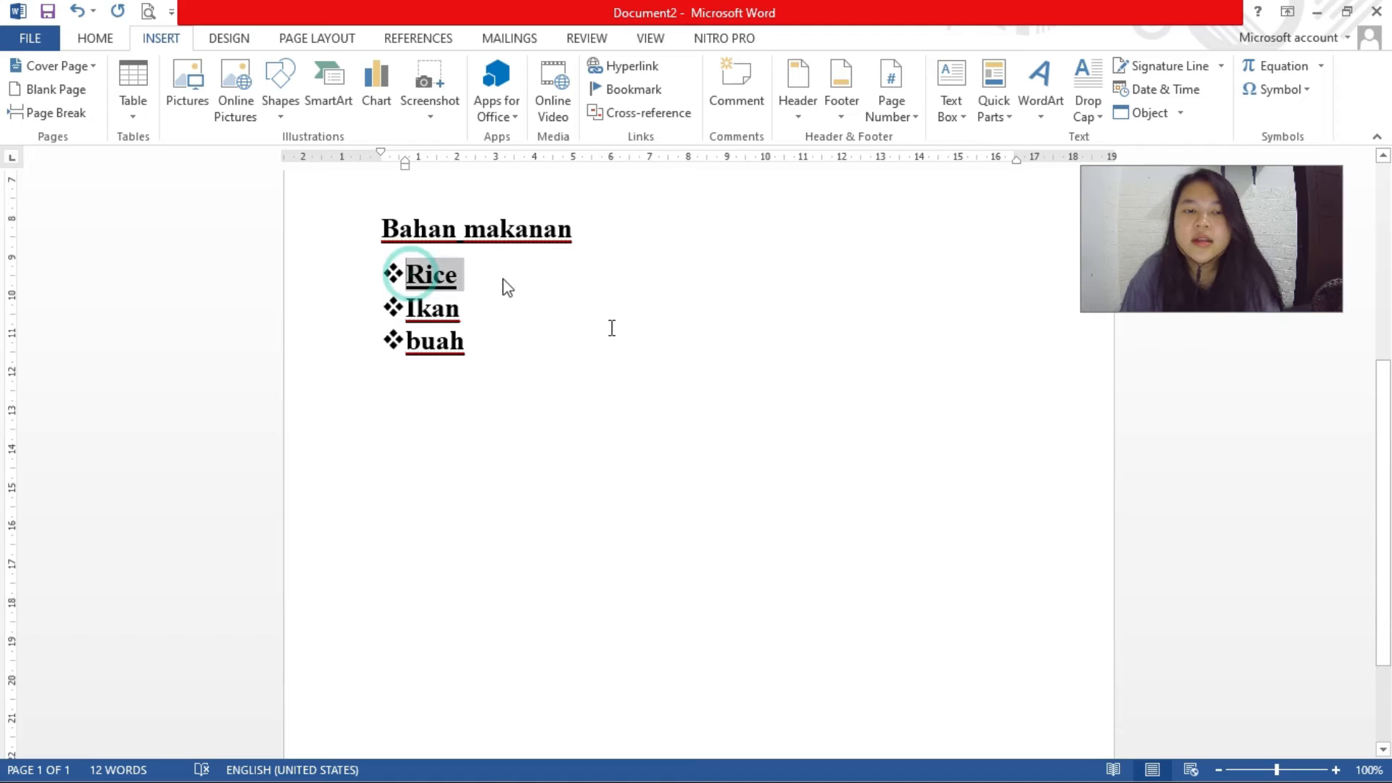
pyautogui.click(547, 332)
pyautogui.click(460, 274)
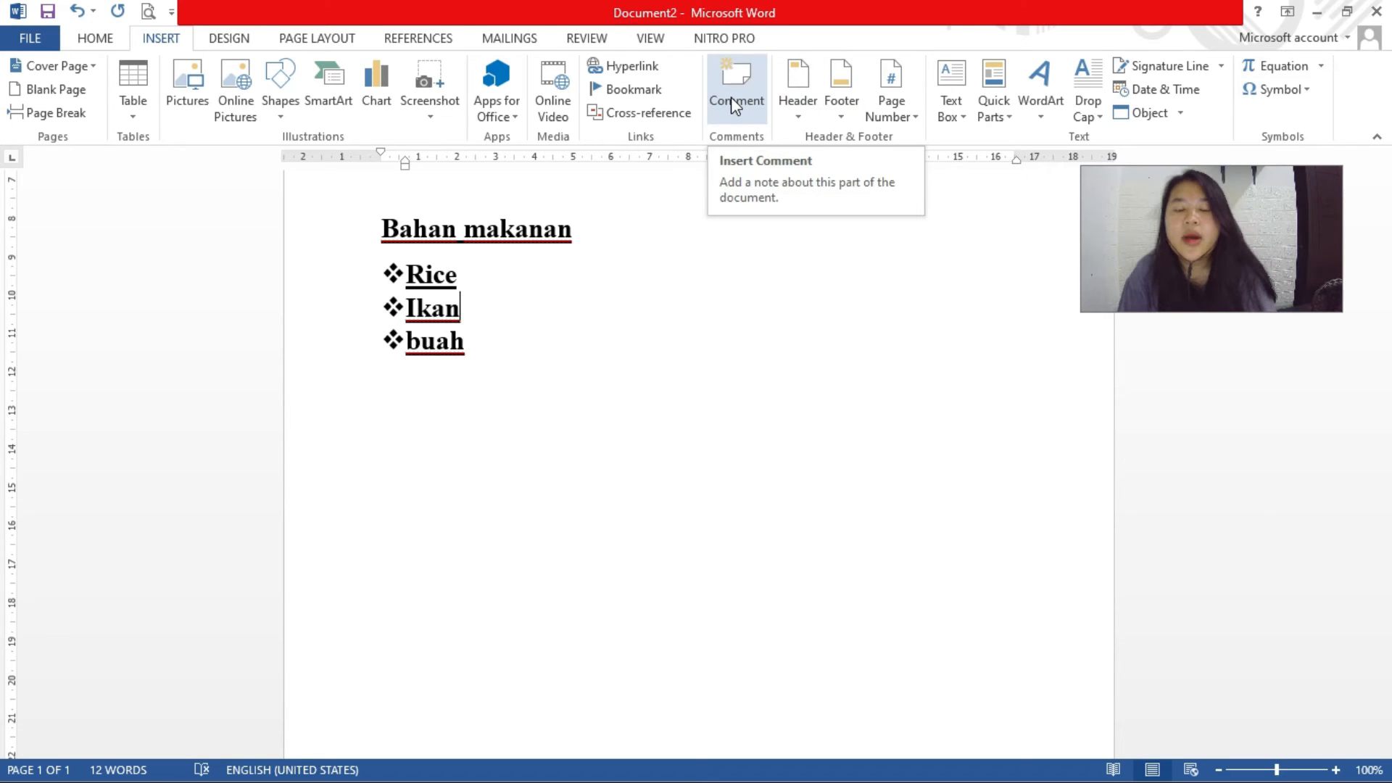
# Browse the built-in header designs from Blank to ViewMaster and close the gallery without adding a header
pyautogui.click(798, 109)
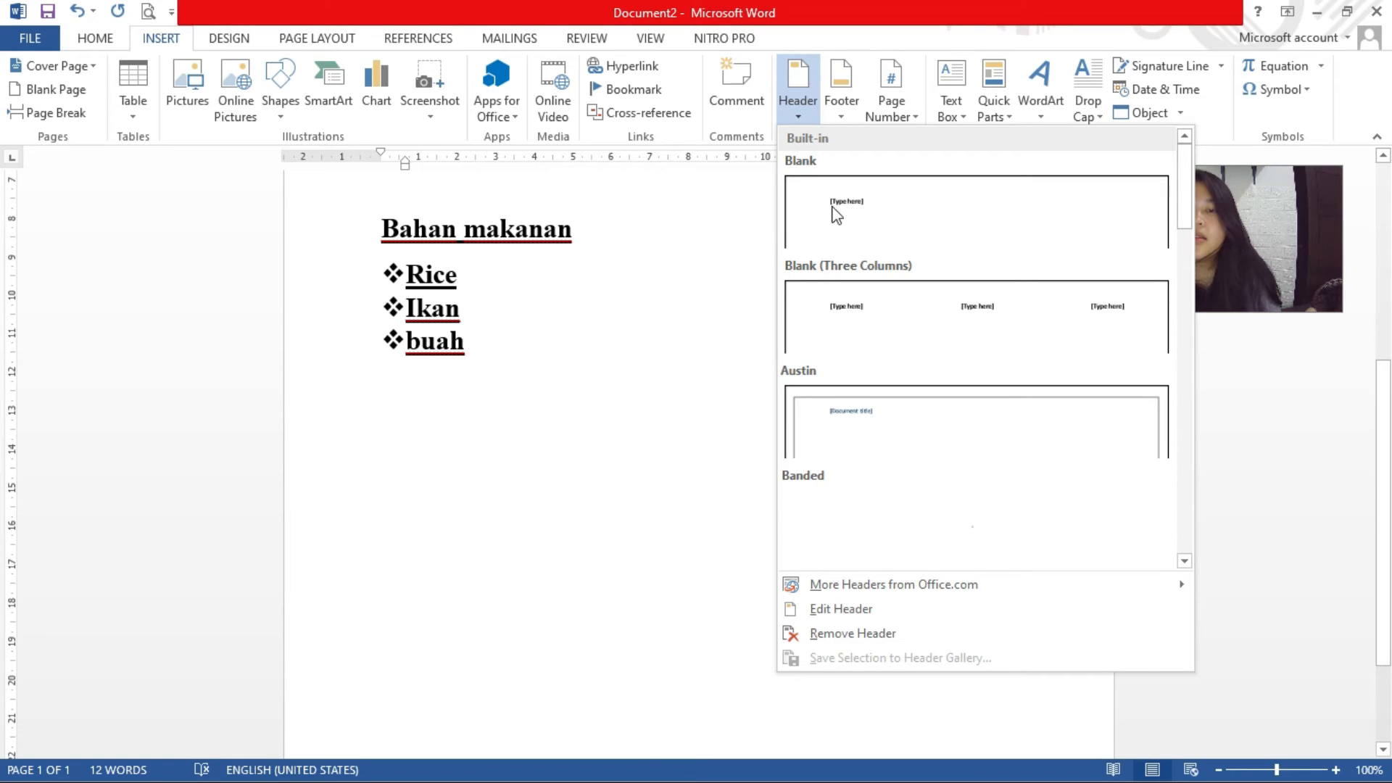
pyautogui.scroll(-10, 940, 397)
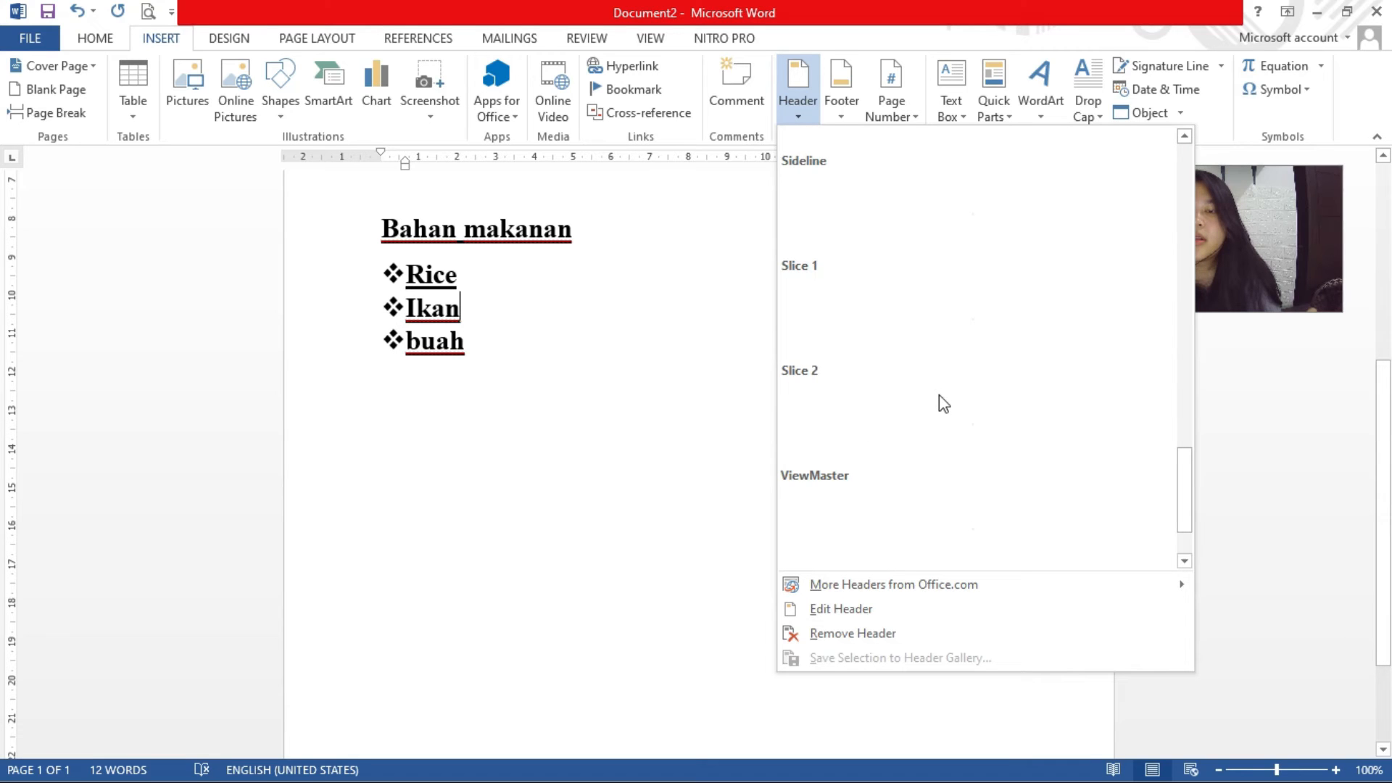
pyautogui.scroll(8, 889, 435)
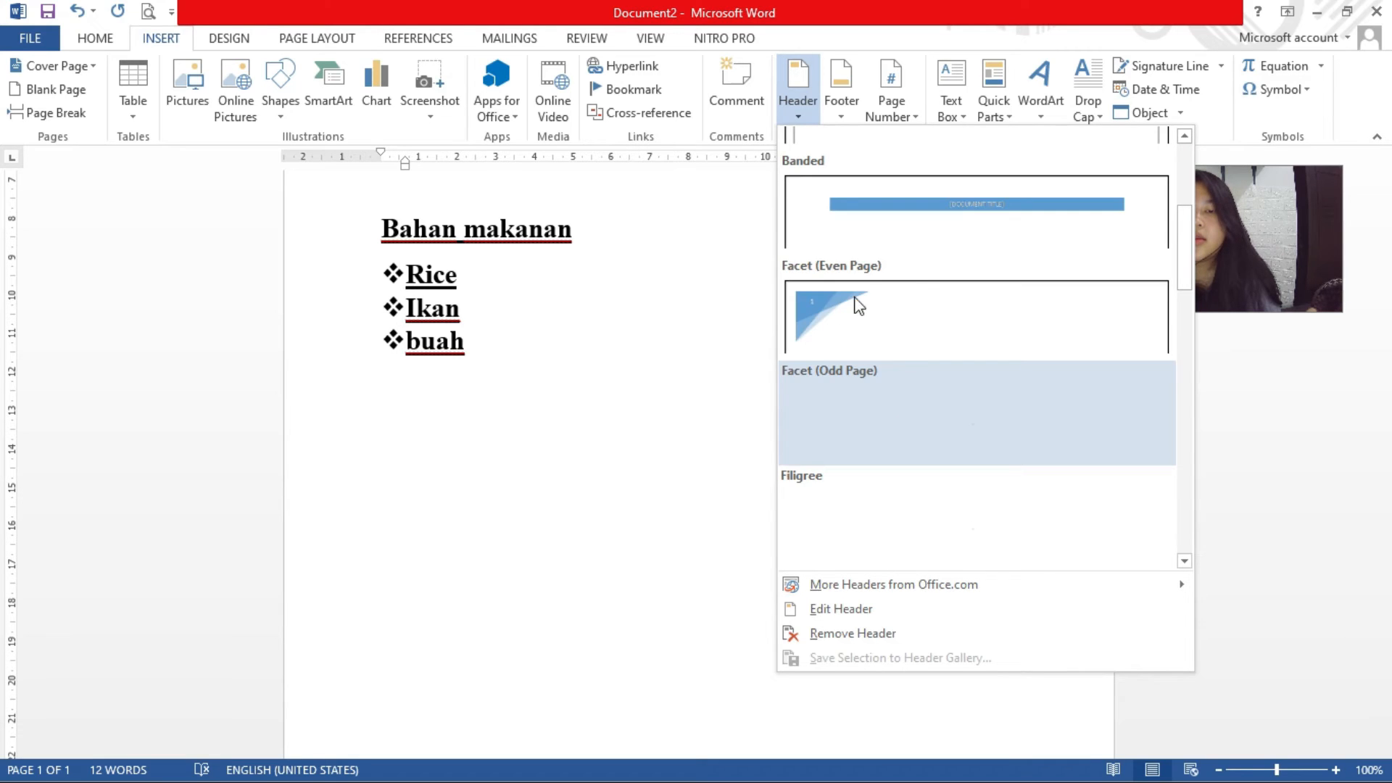
pyautogui.scroll(3, 858, 305)
pyautogui.click(733, 231)
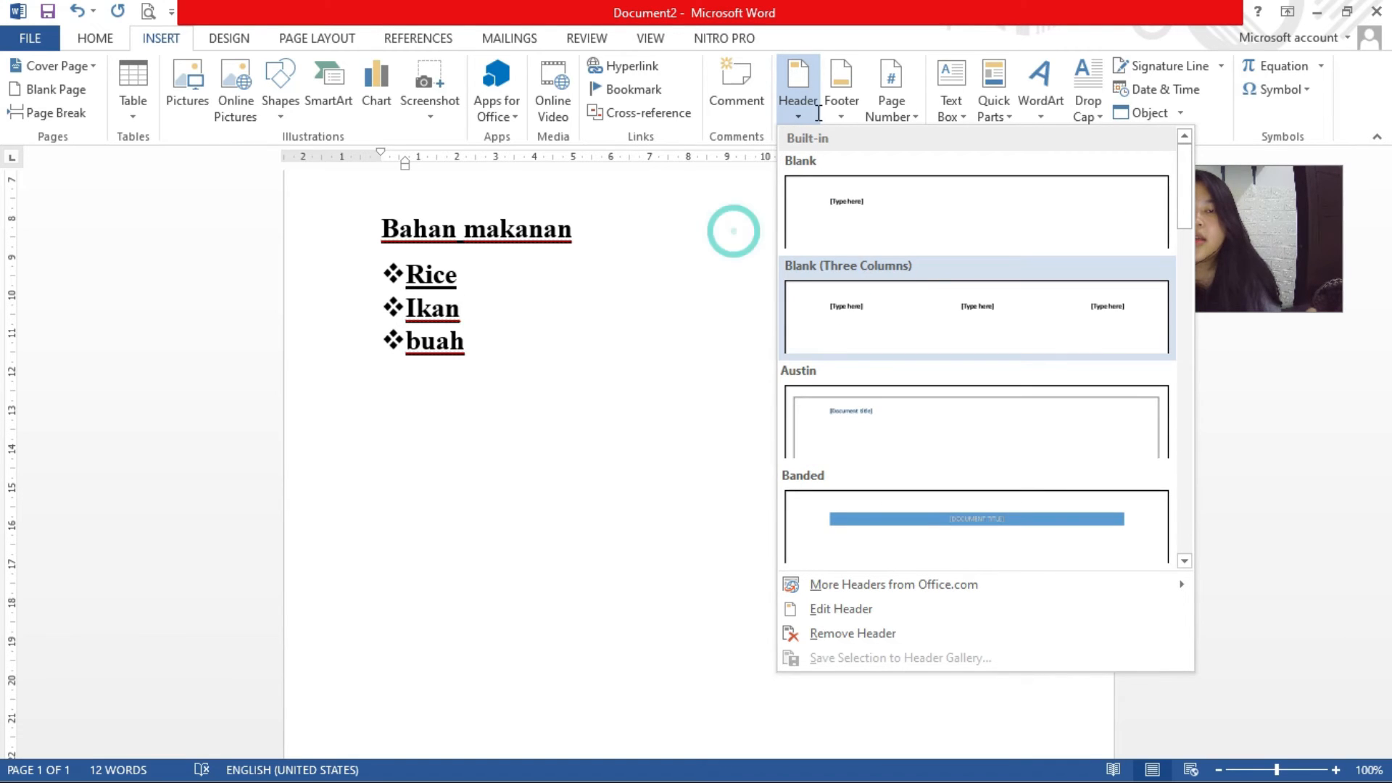
# Examine the WordArt styles and the Object and Signature Line options without inserting anything
pyautogui.click(743, 212)
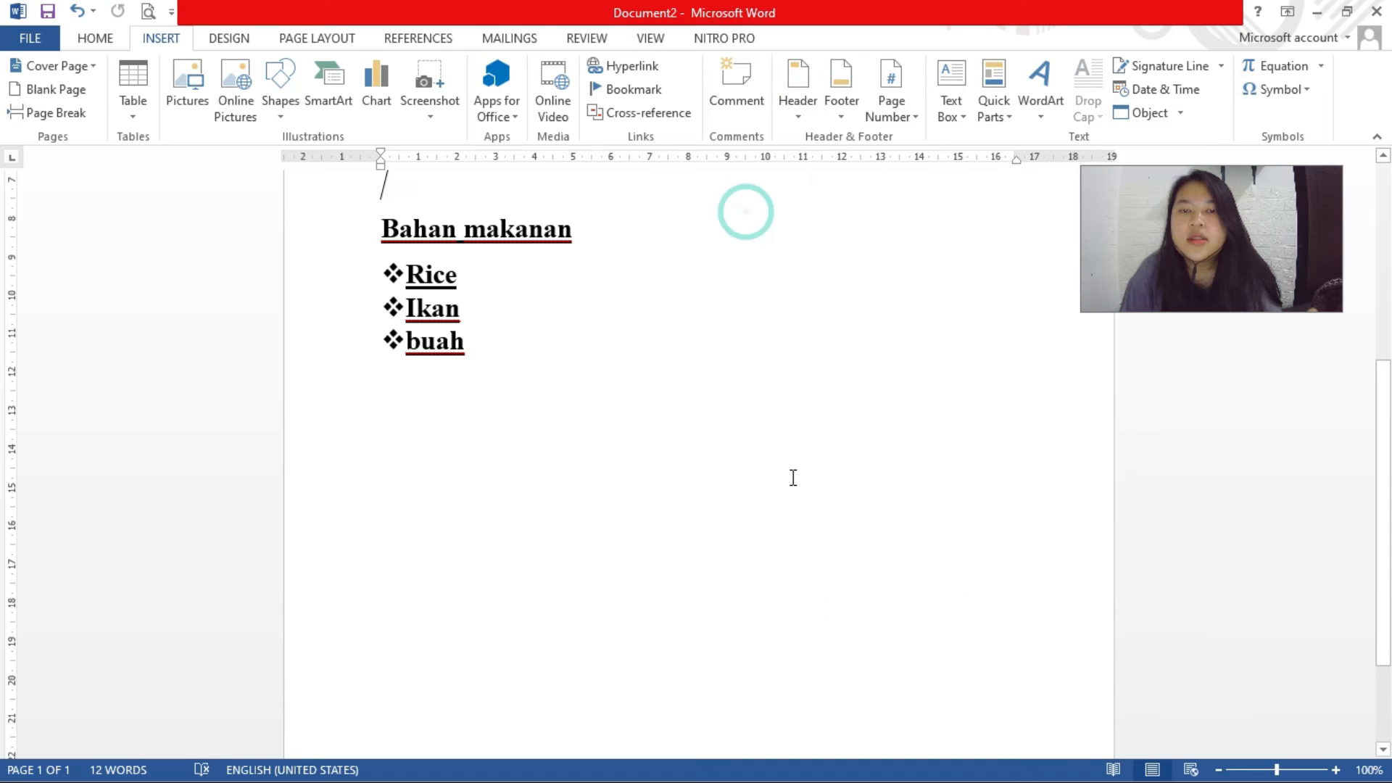
pyautogui.scroll(-2, 792, 478)
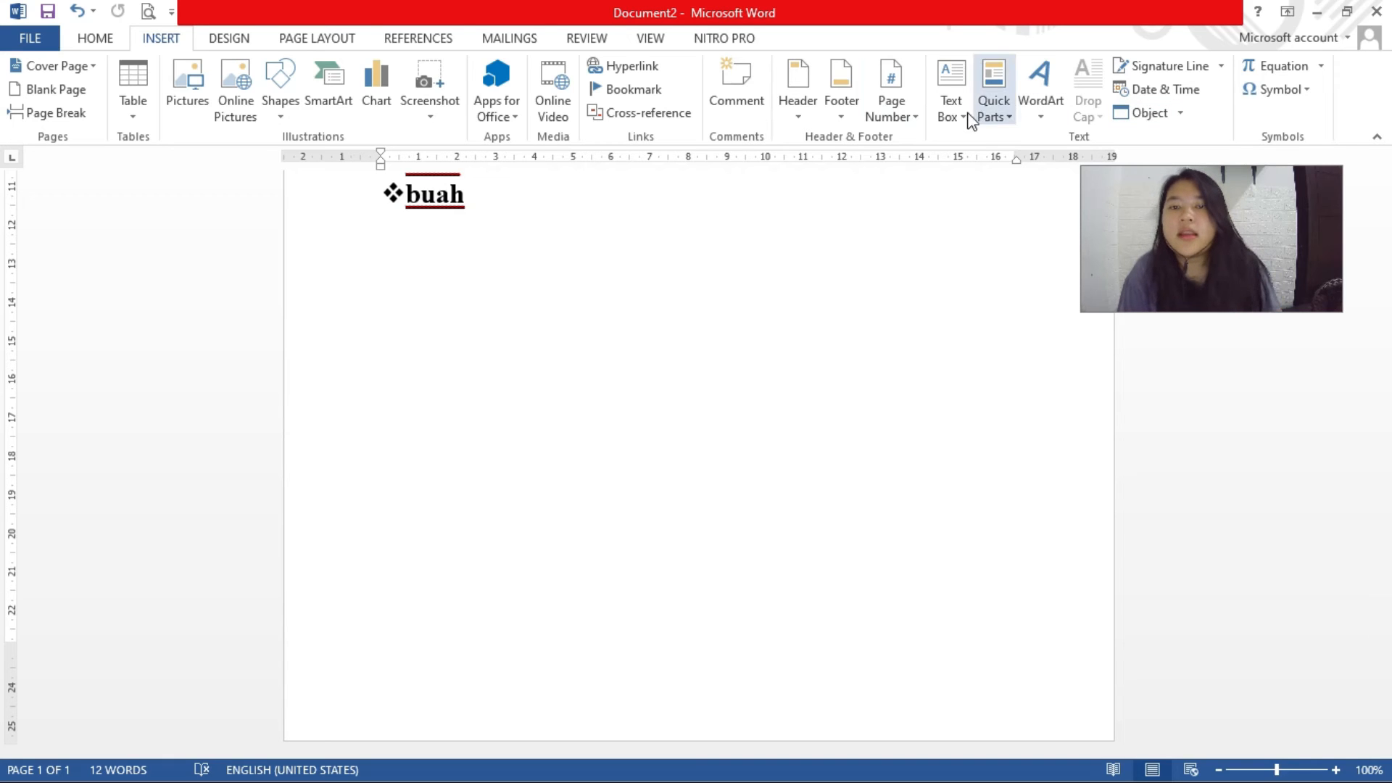
pyautogui.click(1041, 116)
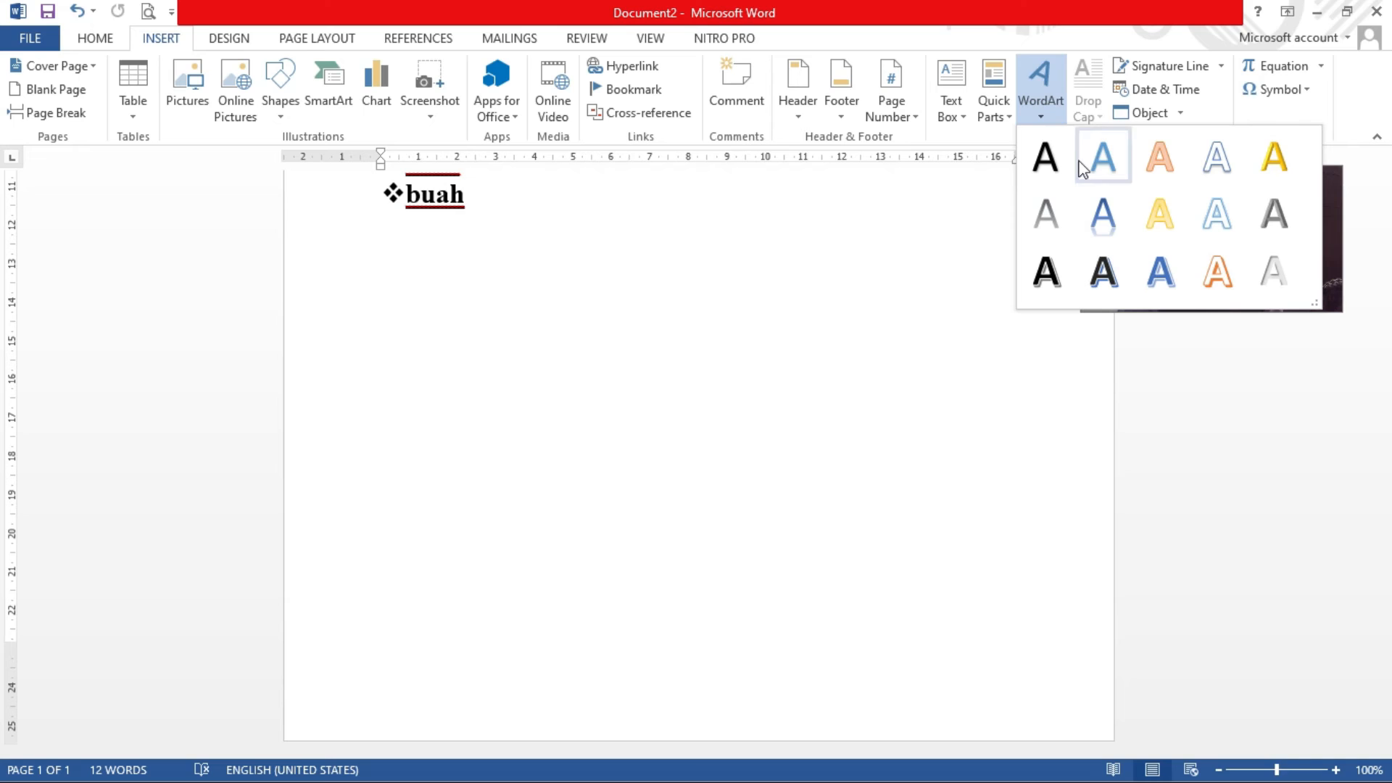
pyautogui.click(965, 138)
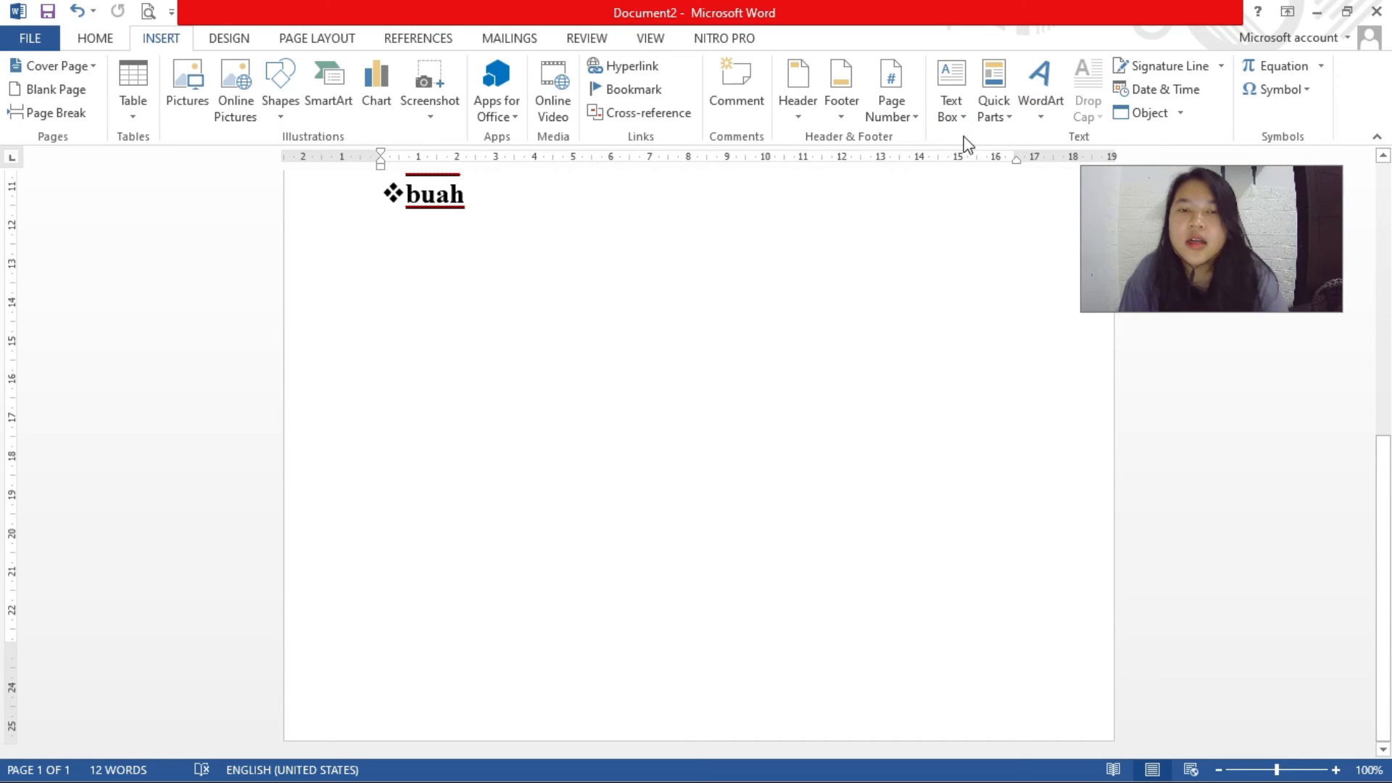
pyautogui.click(1180, 113)
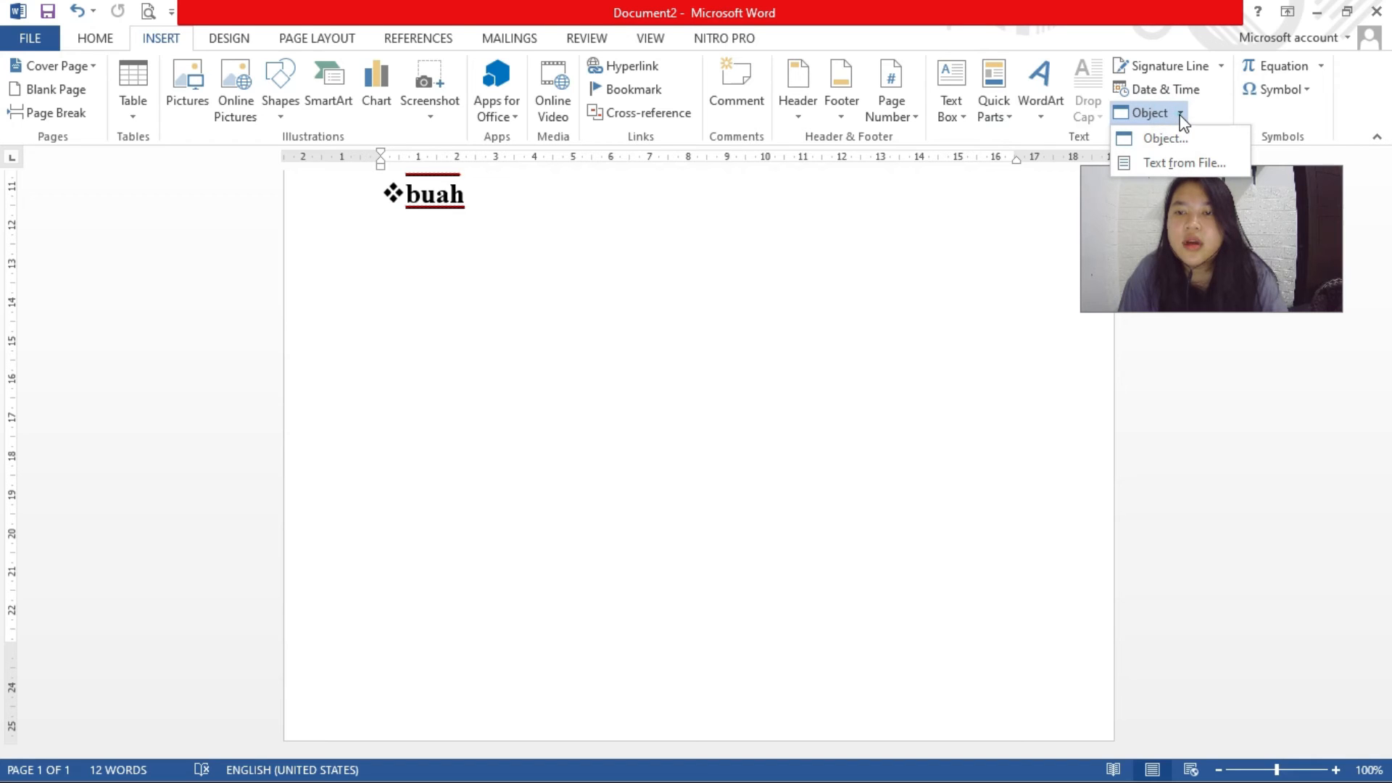
pyautogui.click(1180, 116)
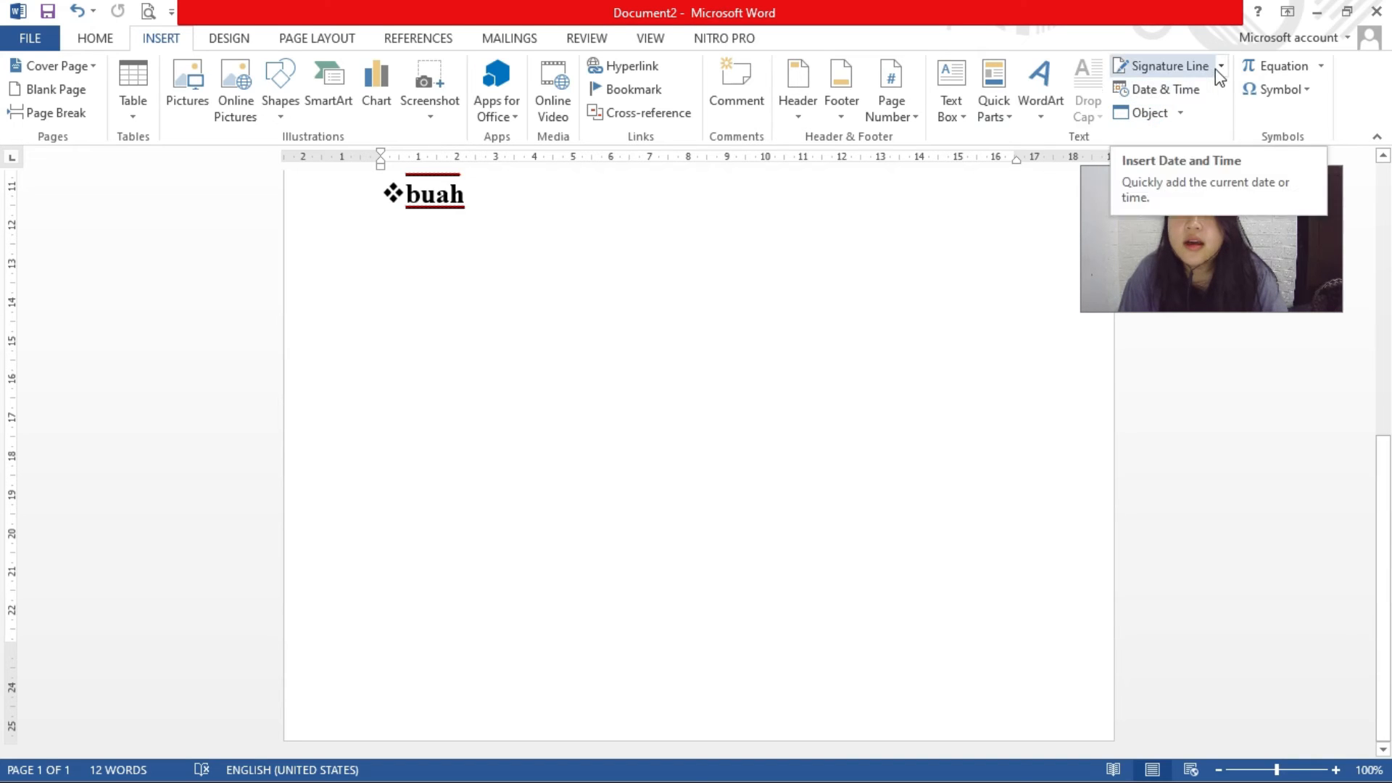
pyautogui.click(1221, 67)
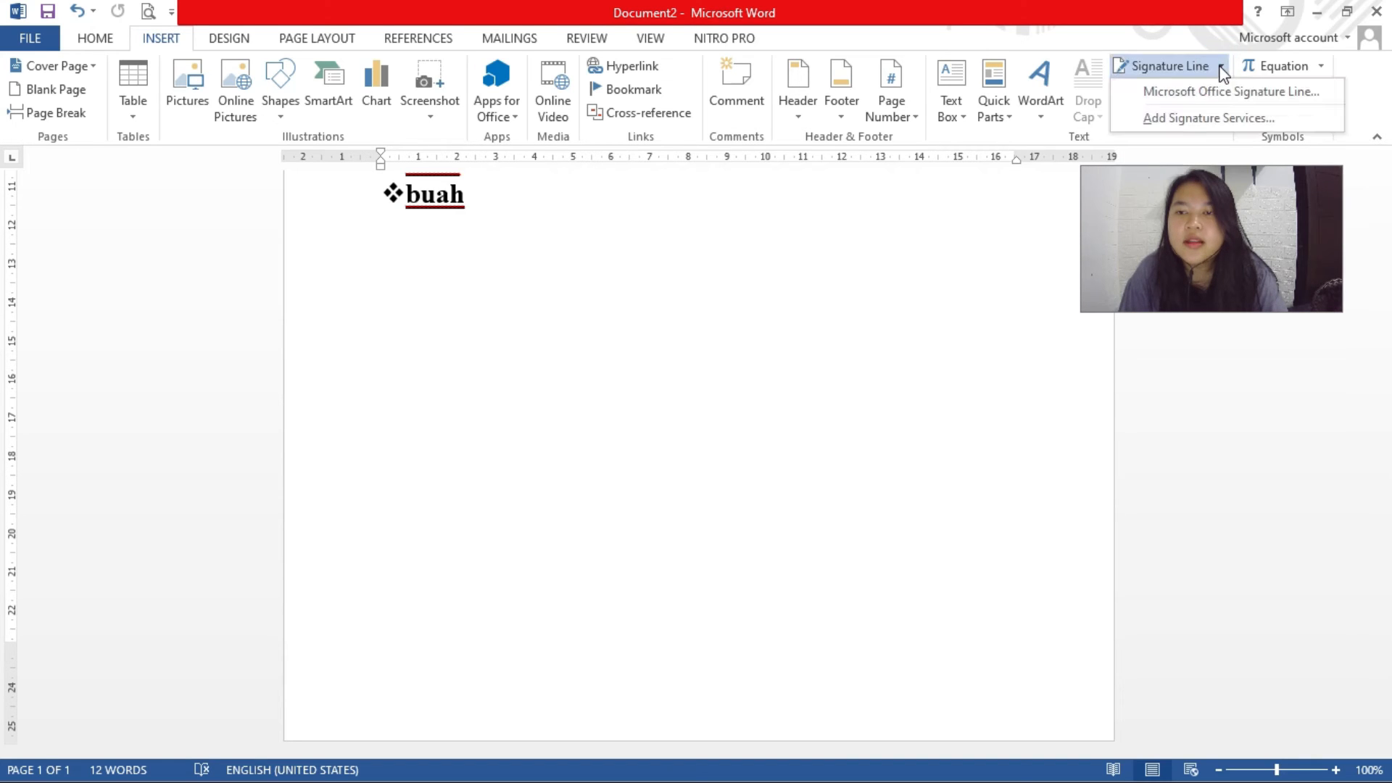
pyautogui.click(1222, 68)
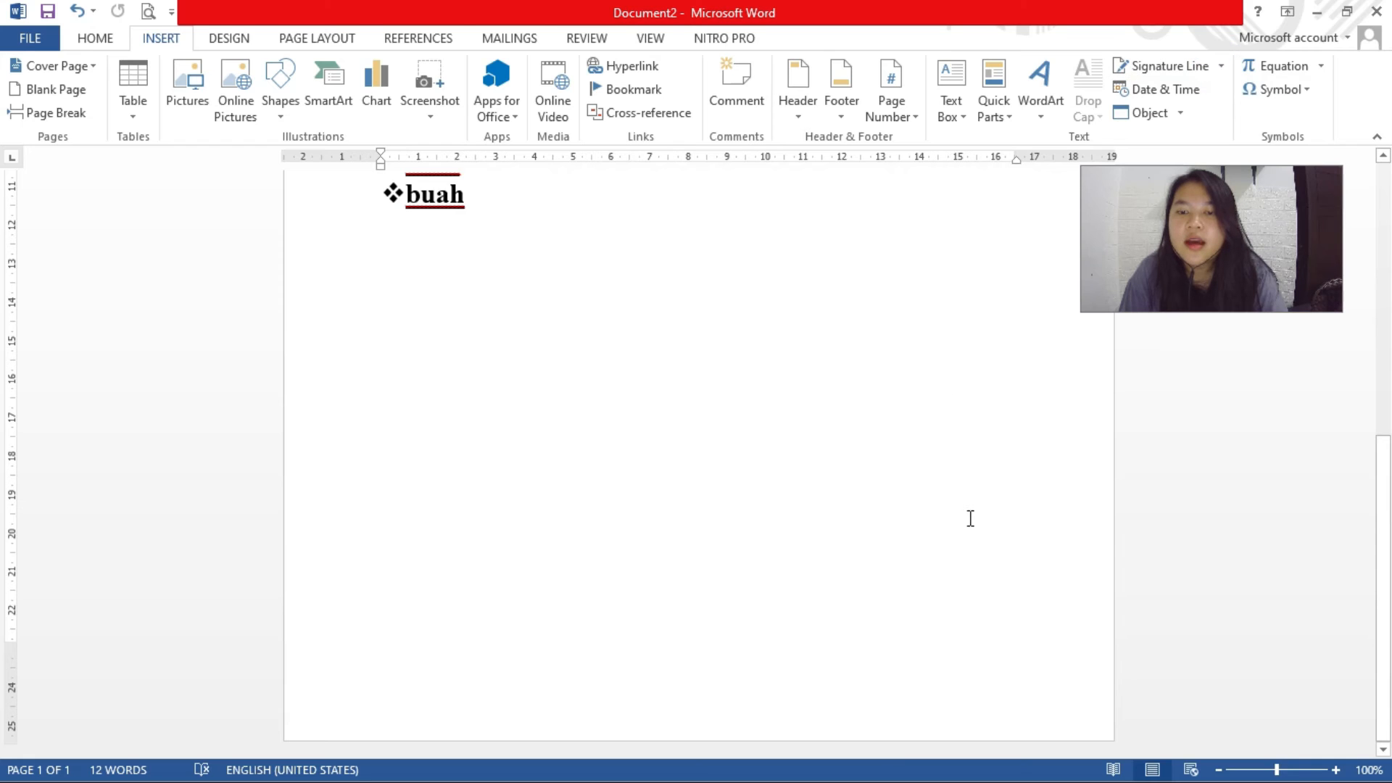
# Browse the built-in text box designs such as Simple Text Box and Austin Quote without inserting one
pyautogui.click(961, 120)
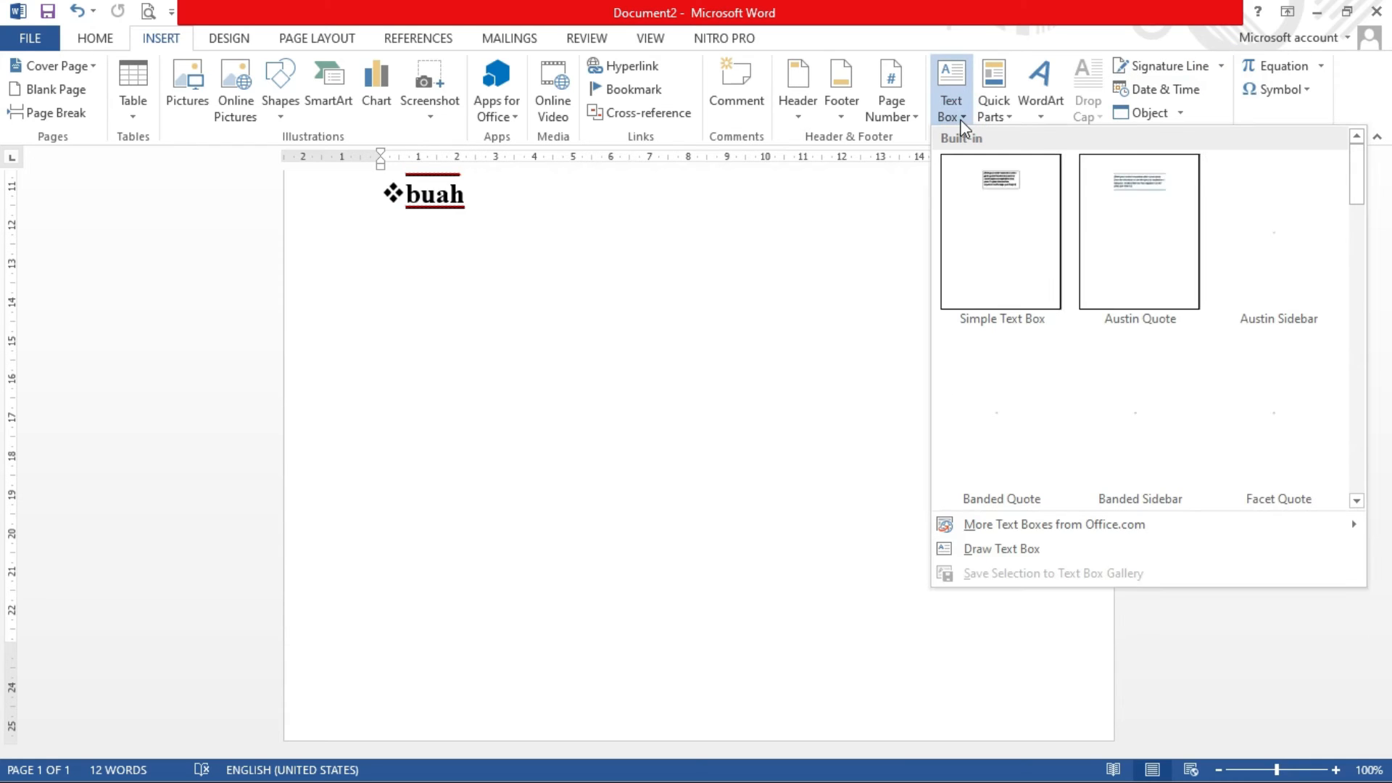
pyautogui.click(962, 121)
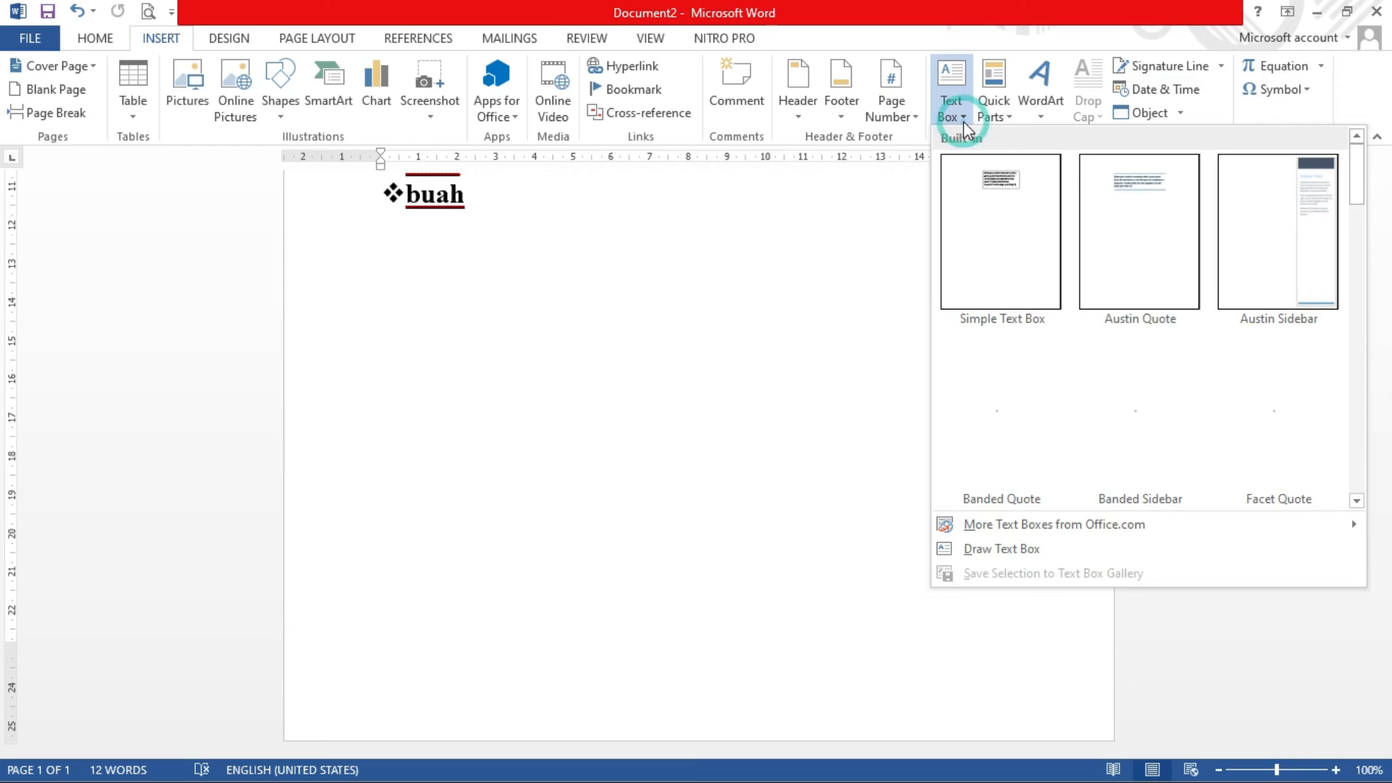
pyautogui.click(912, 200)
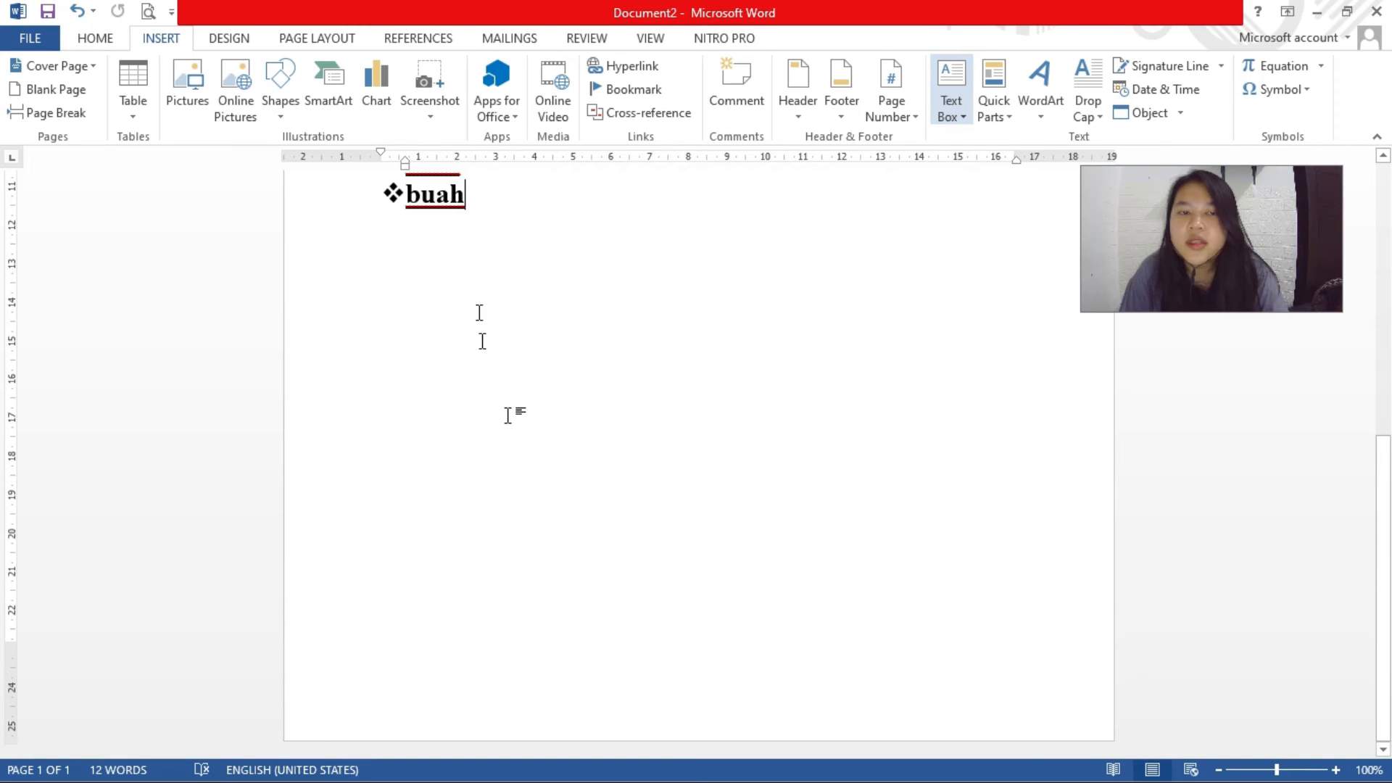
# Highlight the Bahan makanan heading together with its bulleted list and clear the selection
pyautogui.scroll(3, 507, 415)
pyautogui.moveTo(482, 348); pyautogui.dragTo(382, 218)
pyautogui.click(424, 287)
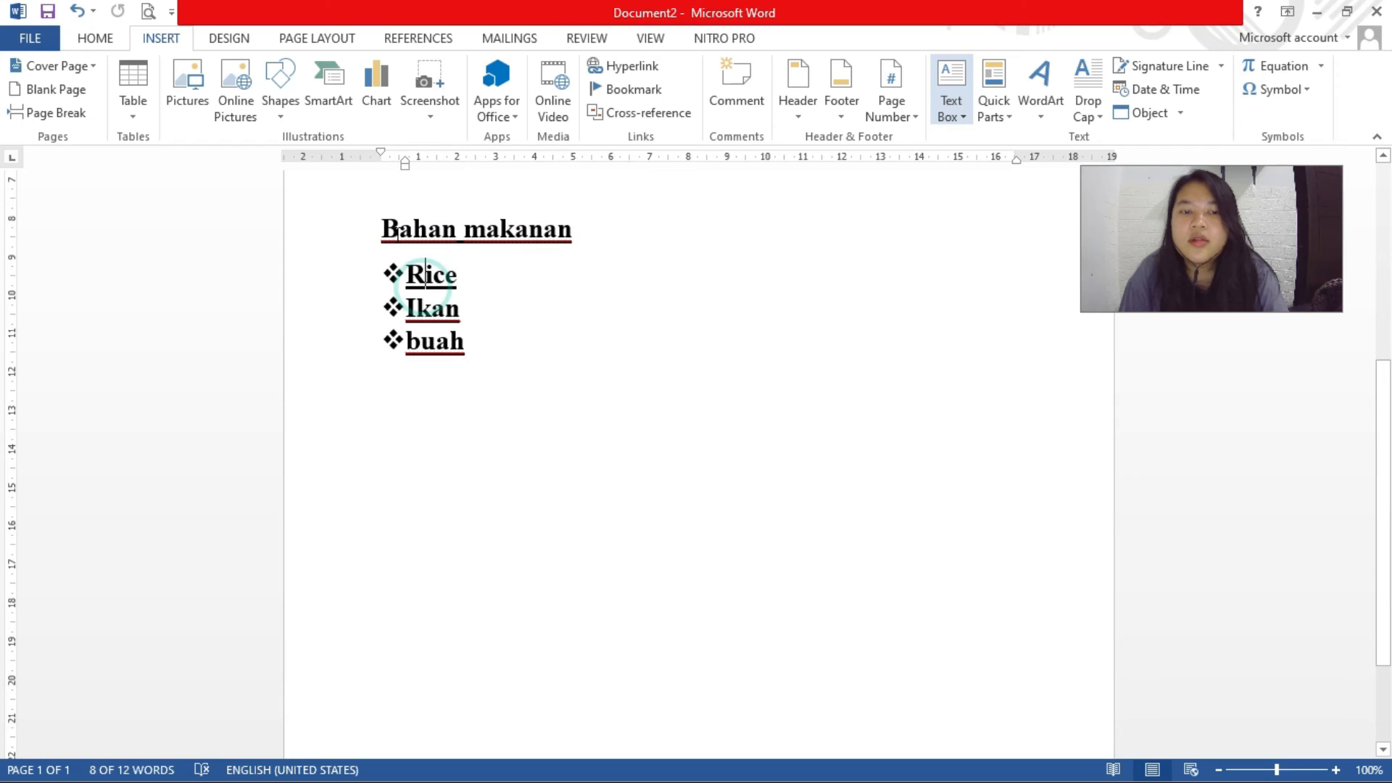
pyautogui.click(391, 232)
pyautogui.click(718, 382)
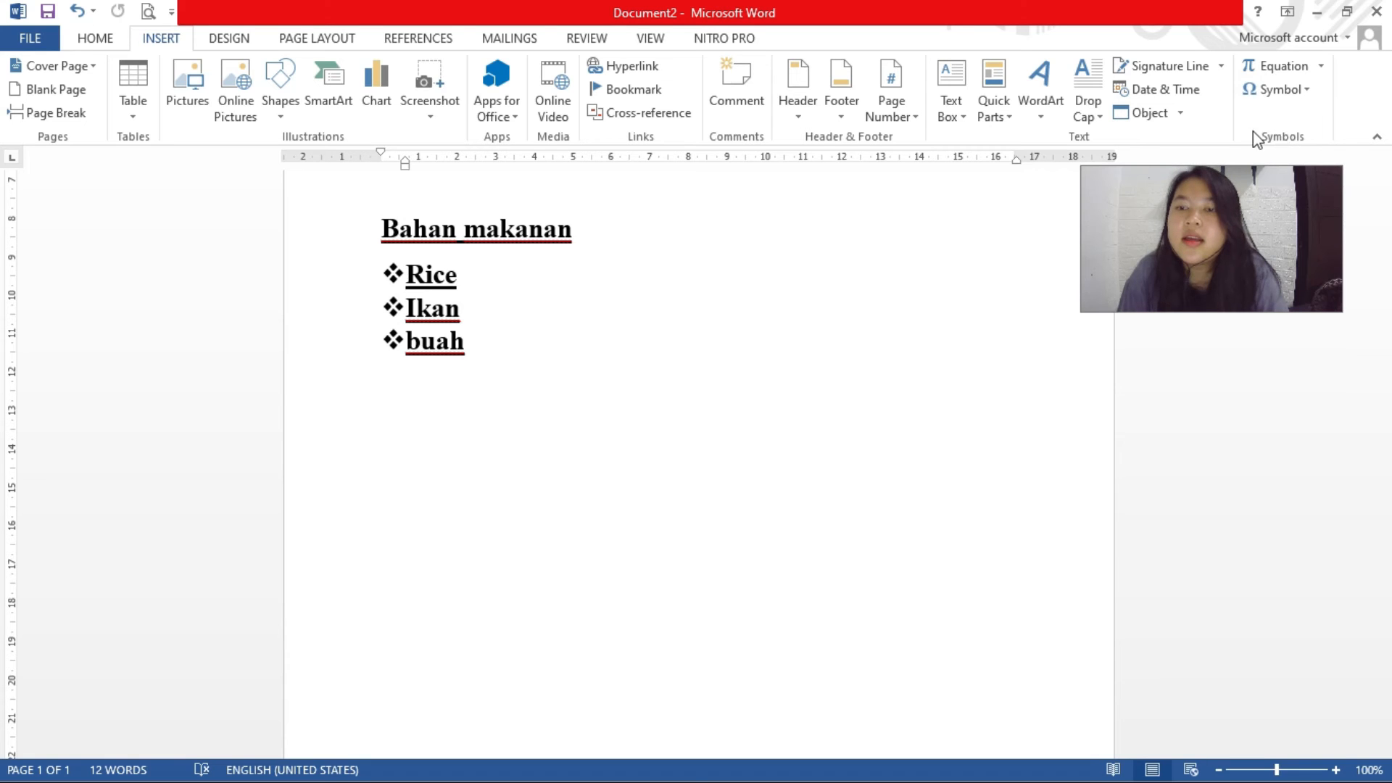
# Review the built-in equations such as Area of Circle and Binomial Theorem, and check the Symbol tool, without inserting anything
pyautogui.click(1322, 69)
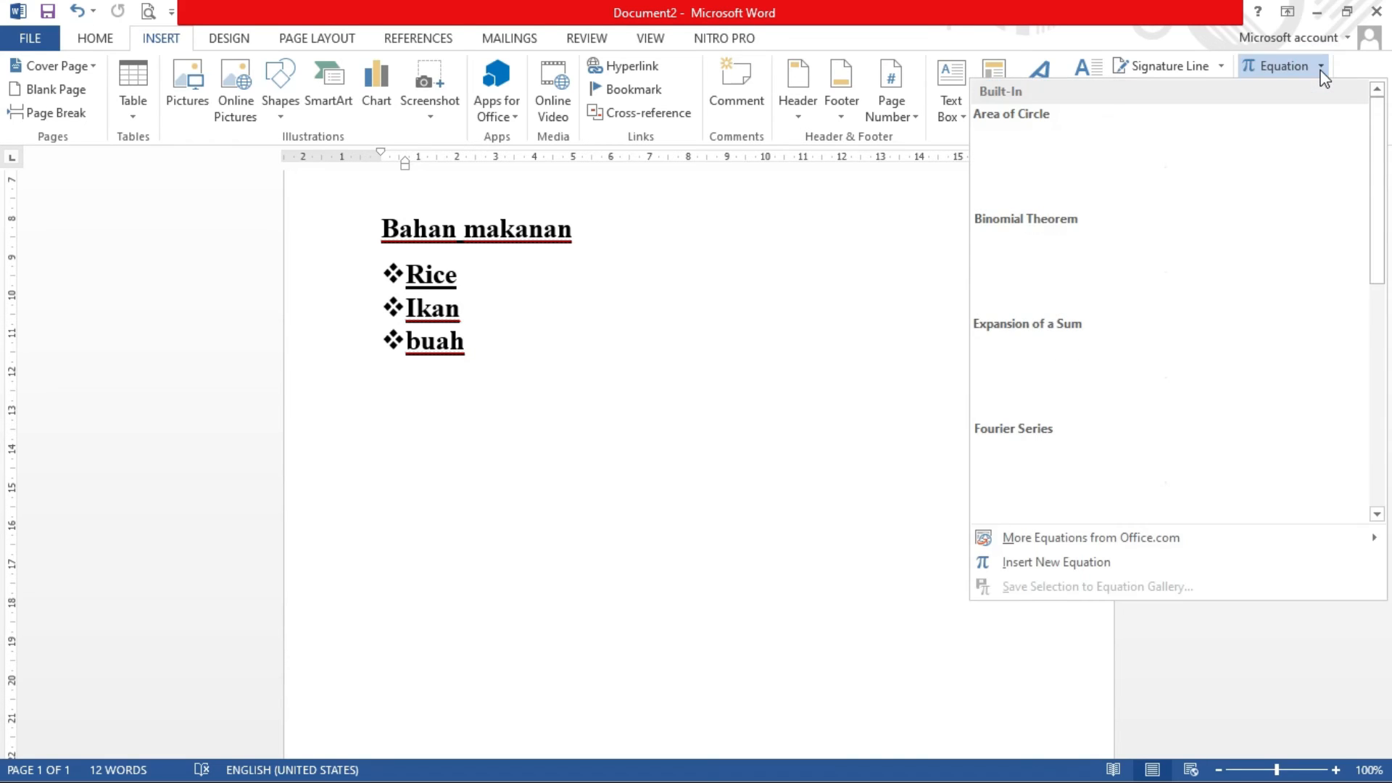
pyautogui.click(1321, 72)
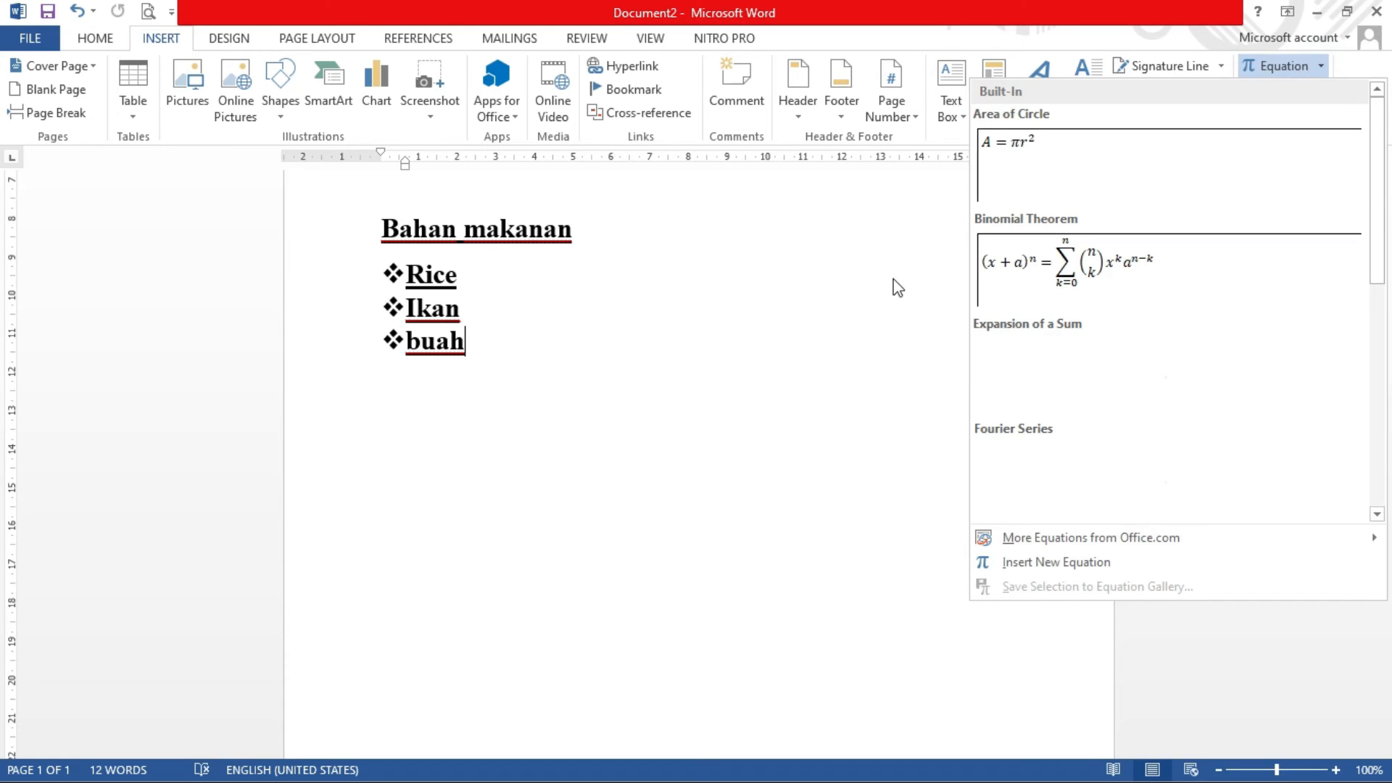
pyautogui.click(1330, 74)
pyautogui.click(1308, 88)
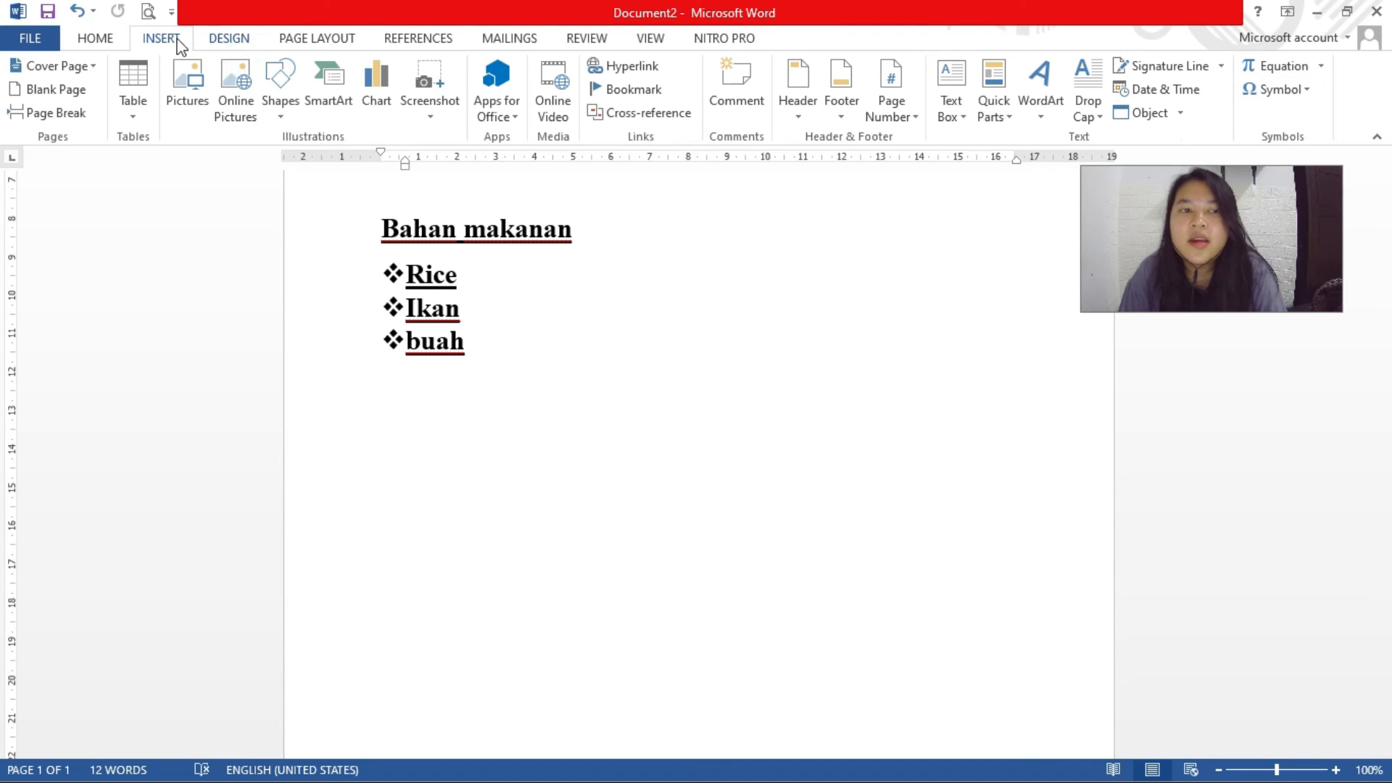
# Examine the built-in document formatting style sets in the Design tools without applying one
pyautogui.scroll(-1, 179, 45)
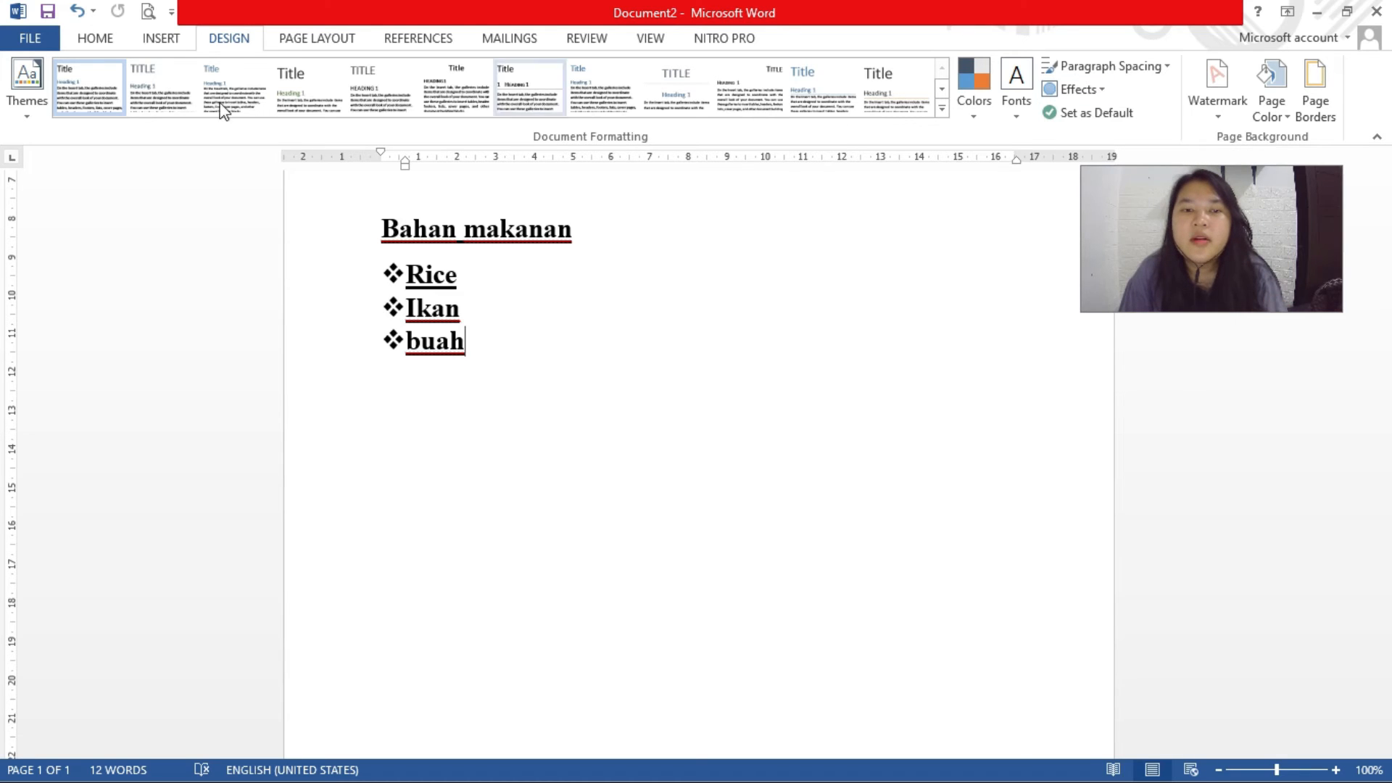
pyautogui.click(943, 109)
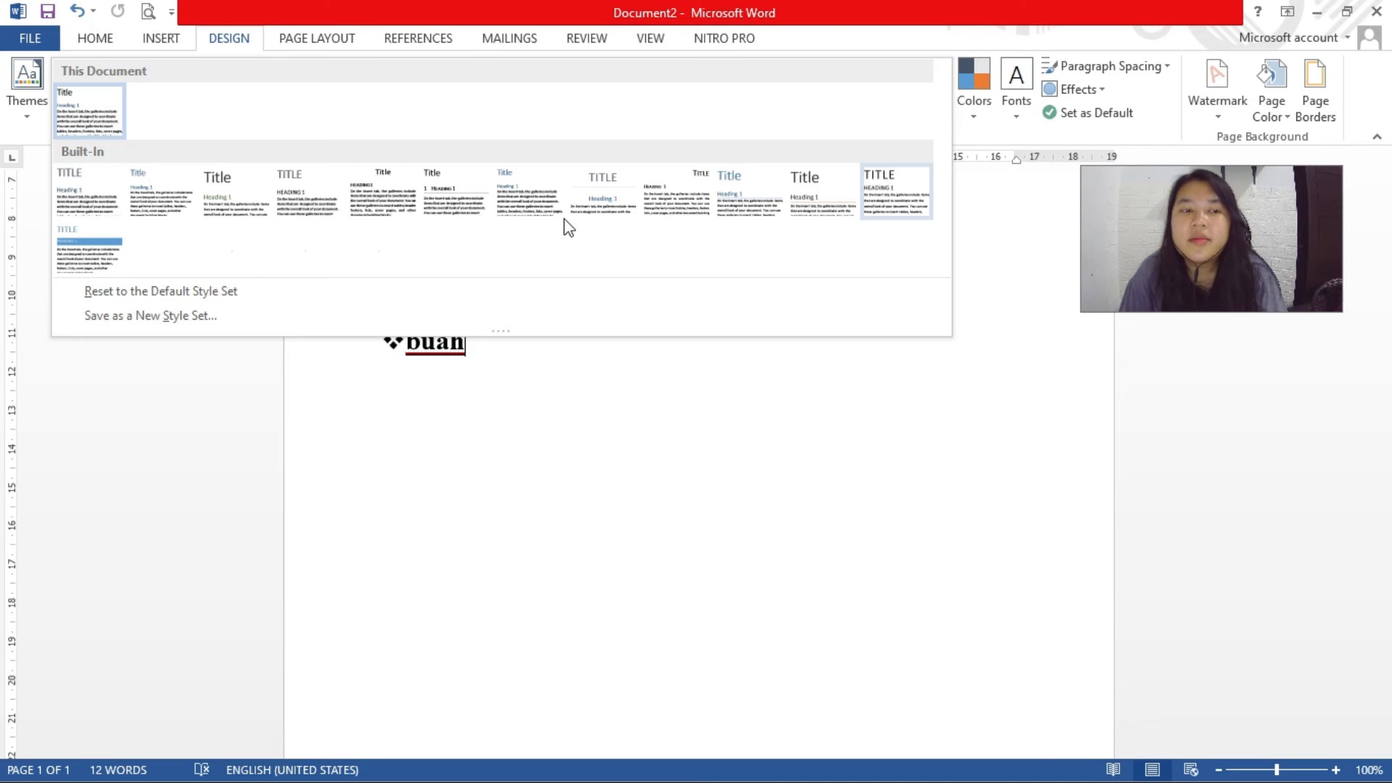
pyautogui.click(986, 132)
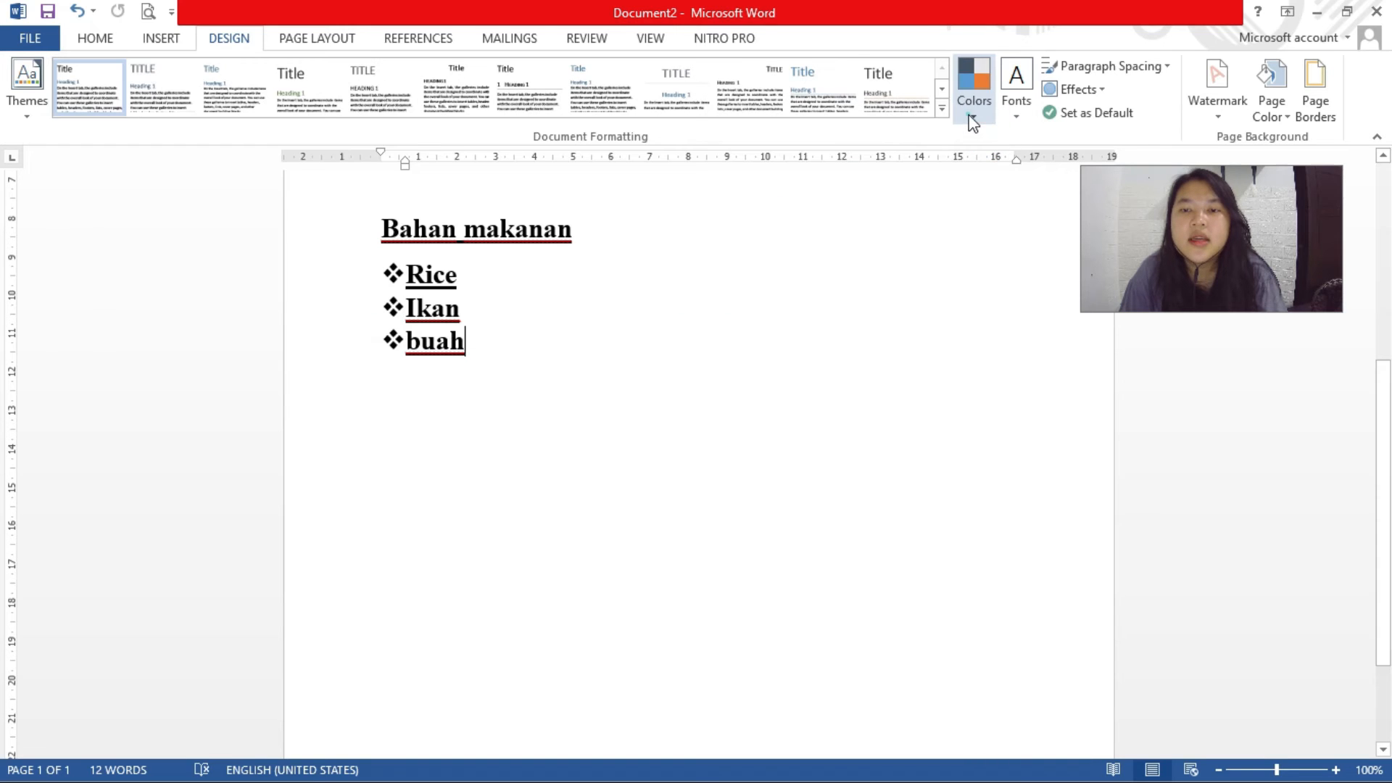
# Preview theme color sets such as Blue Warm and Yellow with the text selected, and leave the document colors as they are
pyautogui.click(972, 118)
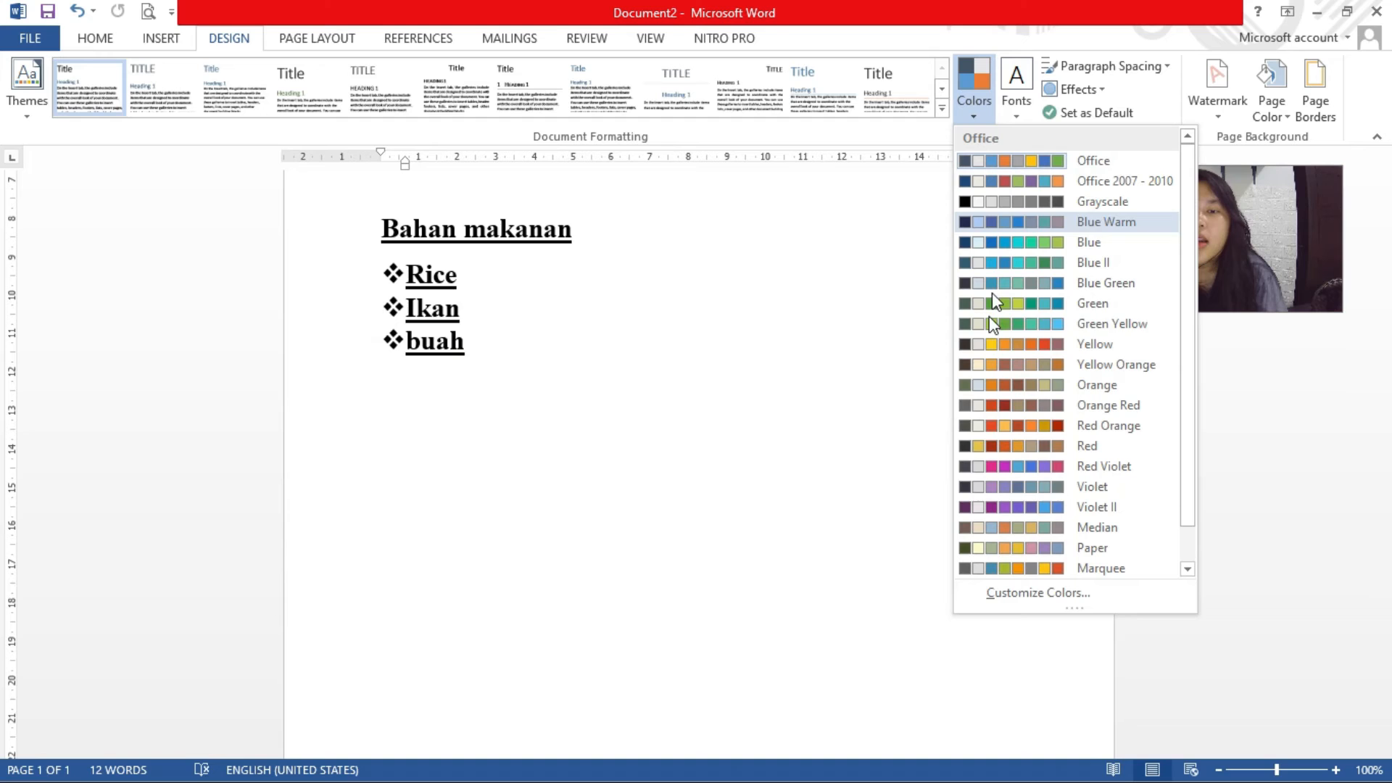
pyautogui.click(371, 228)
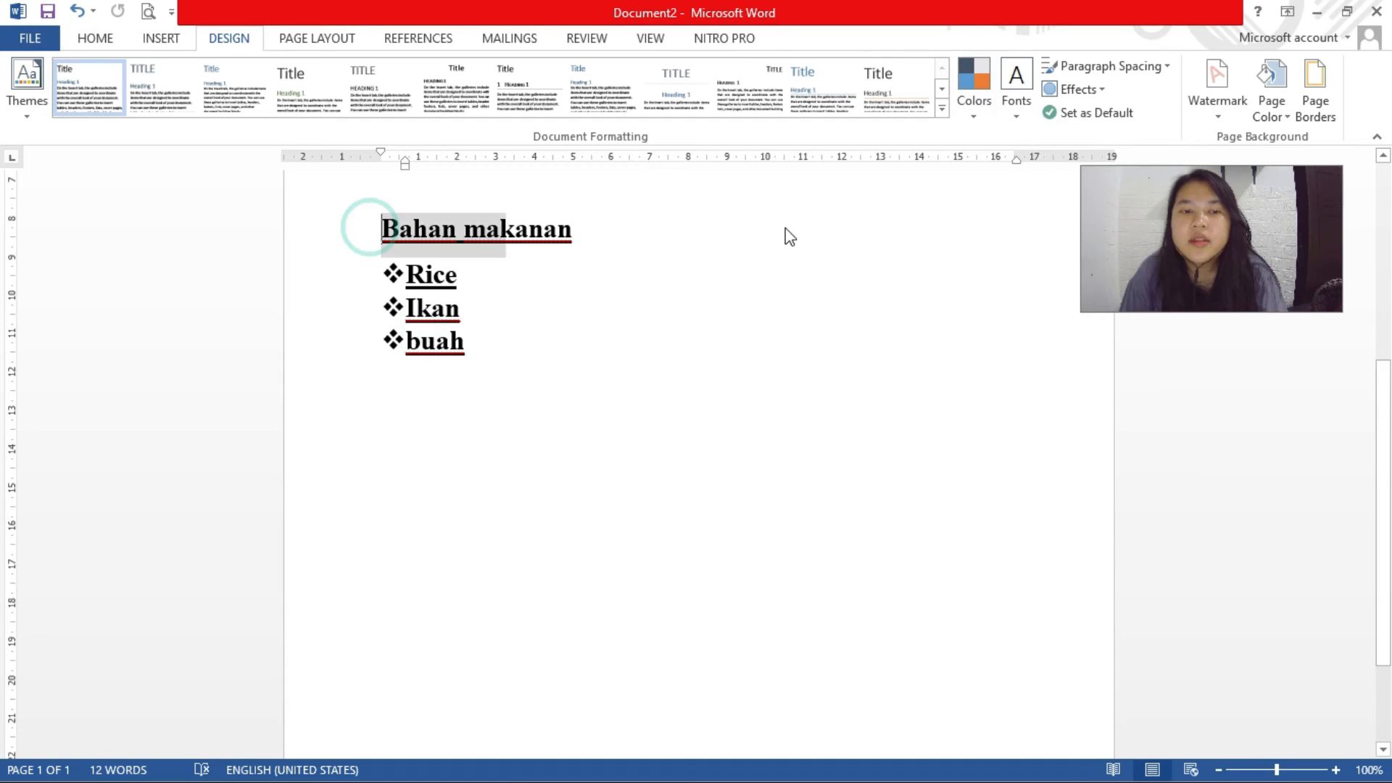
pyautogui.hotkey('ctrl', 'a')
pyautogui.click(971, 122)
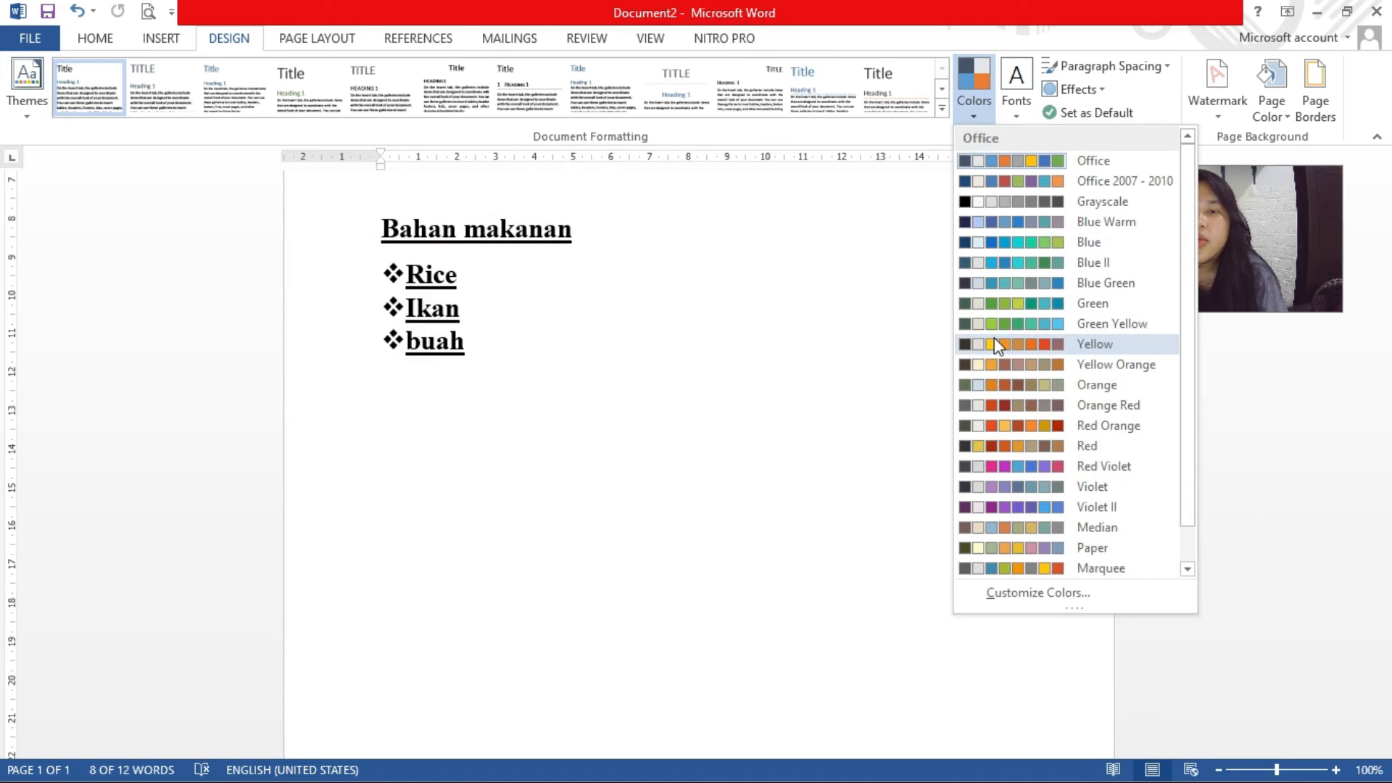
pyautogui.click(780, 259)
pyautogui.scroll(3, 662, 323)
pyautogui.click(654, 324)
pyautogui.scroll(3, 667, 355)
pyautogui.scroll(3, 670, 392)
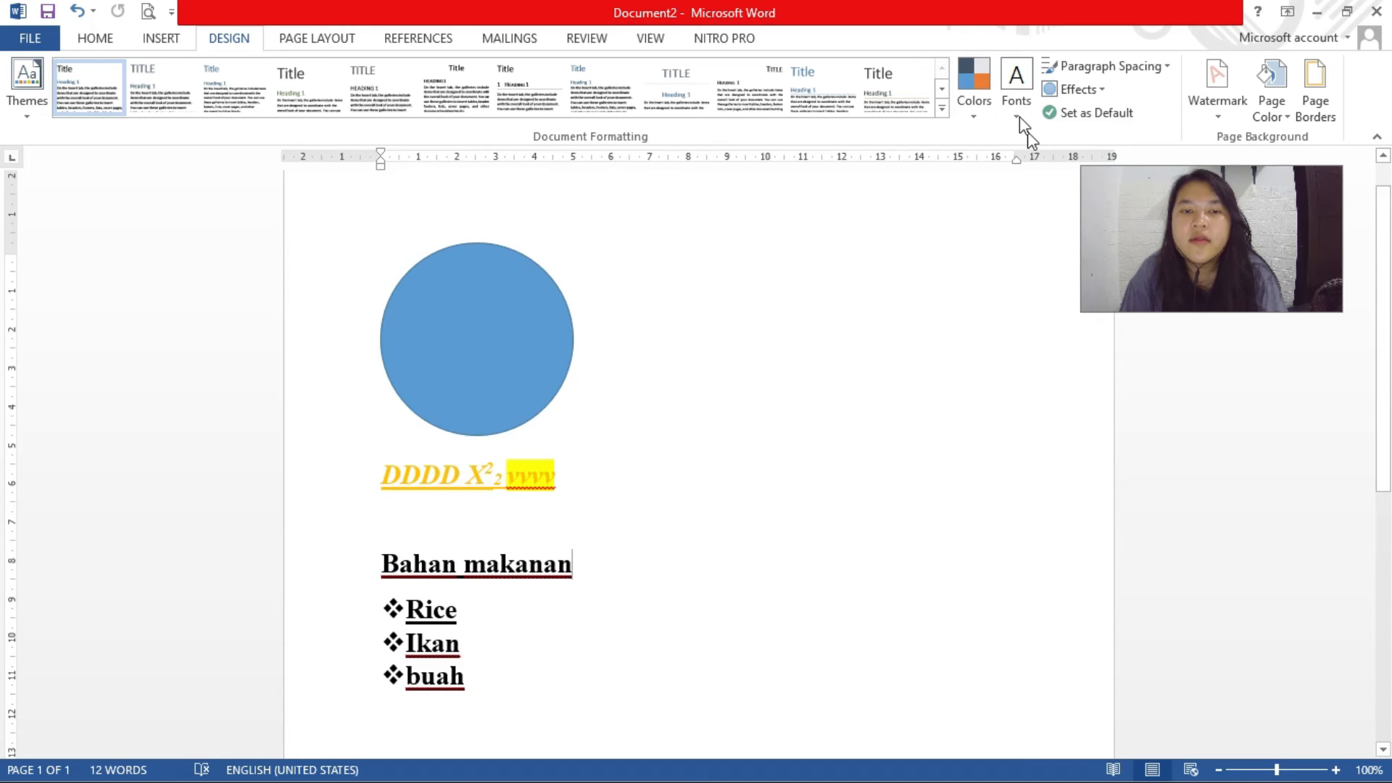
# Examine the Confidential watermark designs and the page color palette without applying either to the document
pyautogui.click(1219, 123)
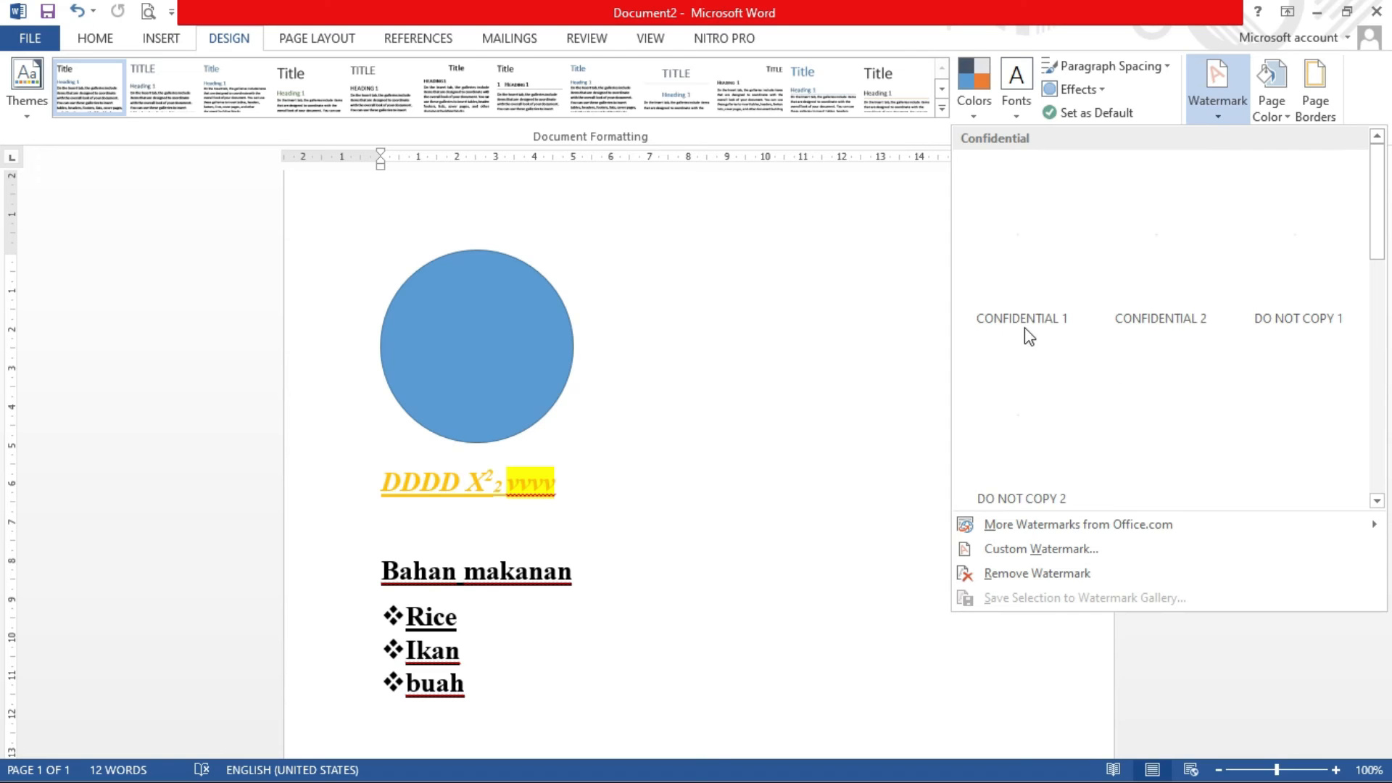
pyautogui.click(589, 479)
pyautogui.scroll(-3, 590, 474)
pyautogui.scroll(4, 594, 465)
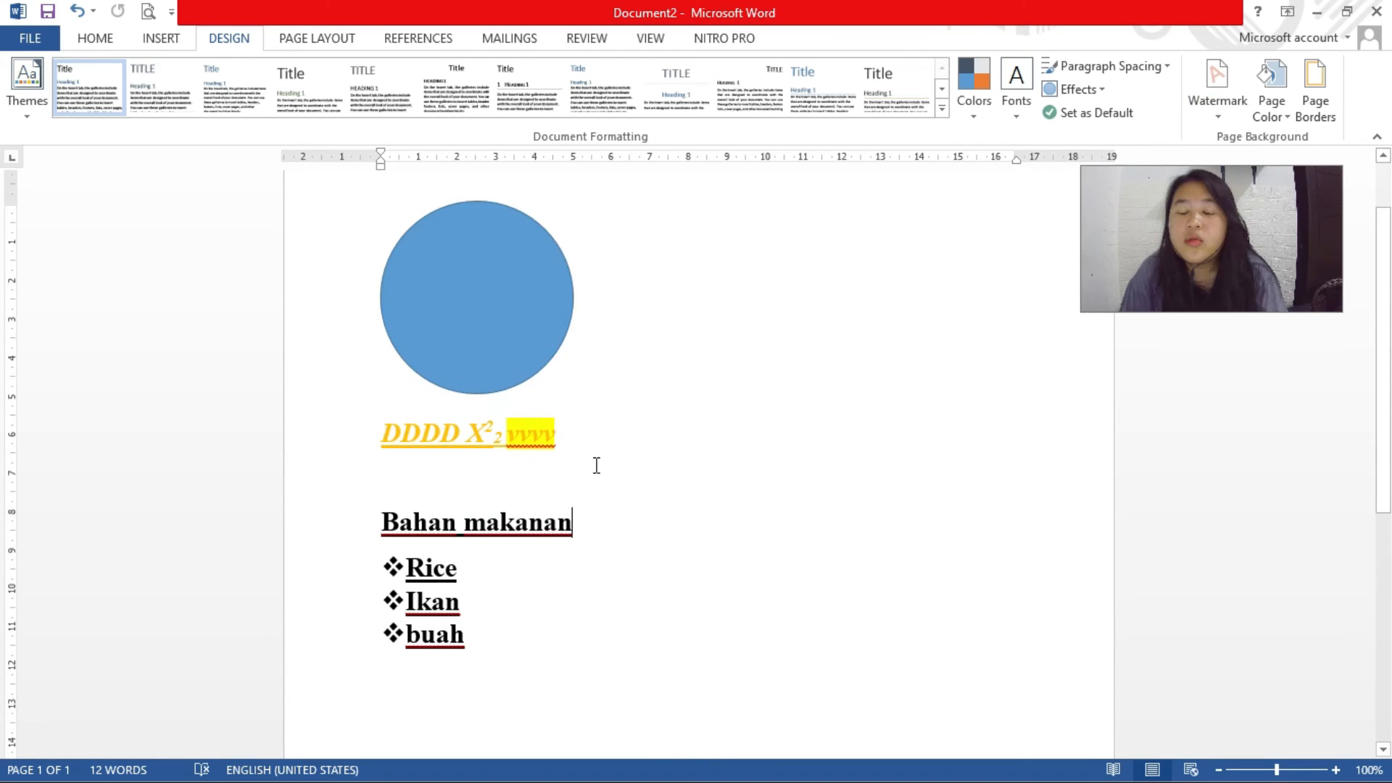
pyautogui.scroll(-2, 597, 469)
pyautogui.scroll(-2, 598, 469)
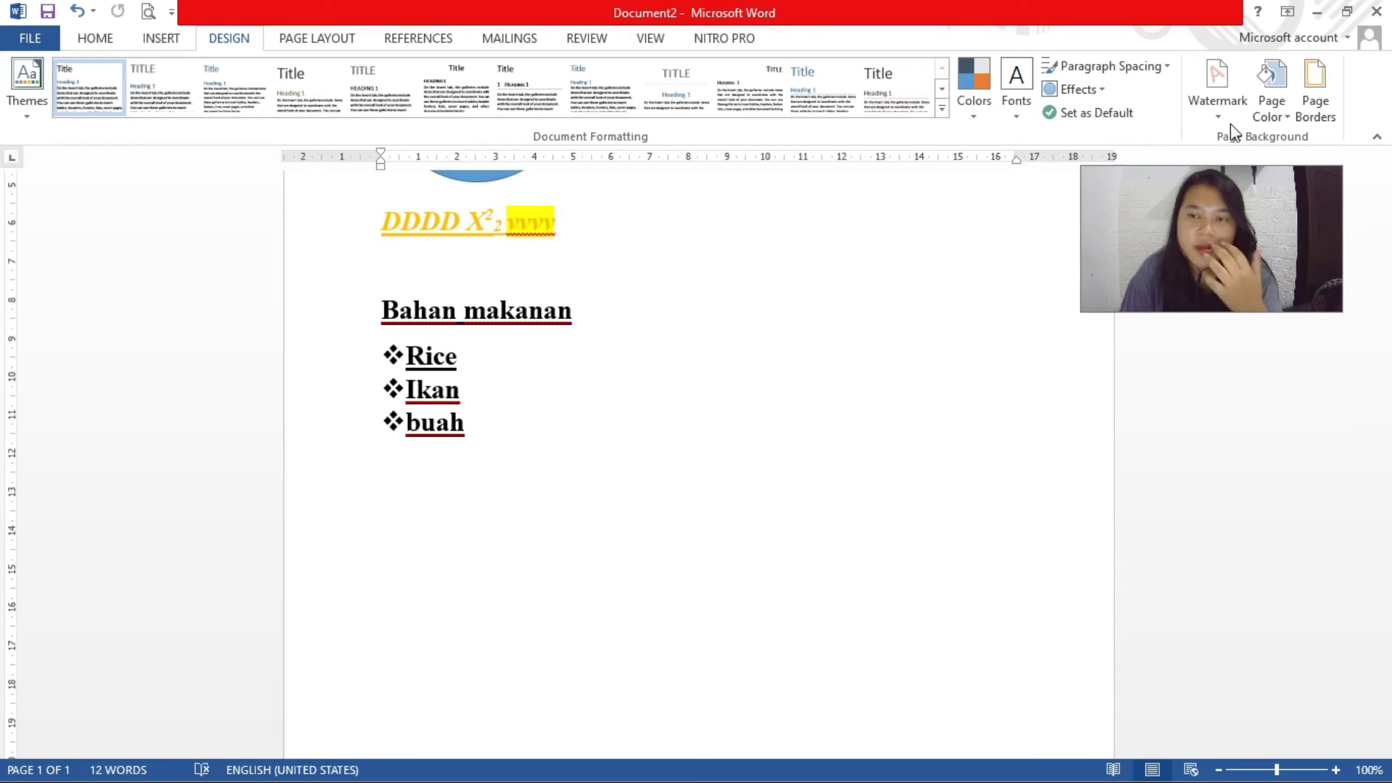
pyautogui.click(1276, 112)
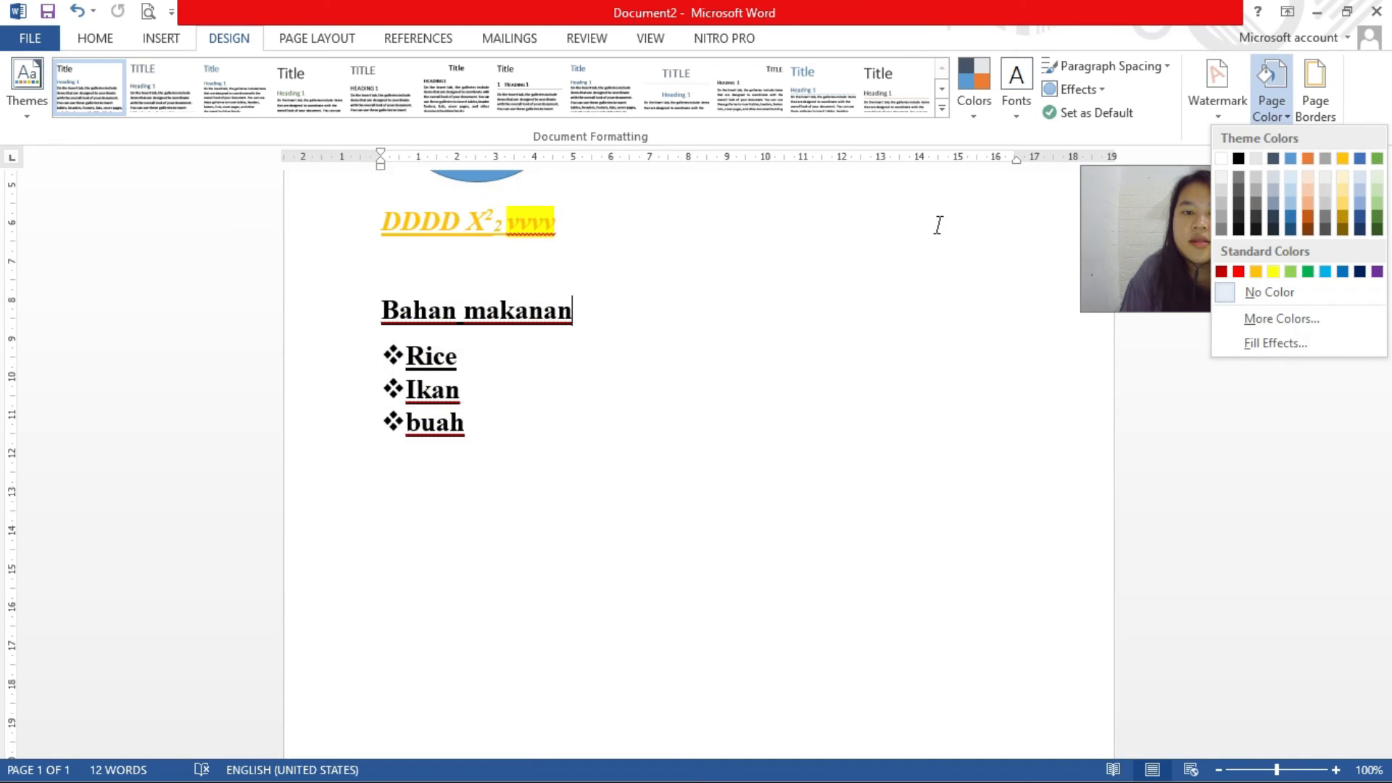
pyautogui.click(933, 224)
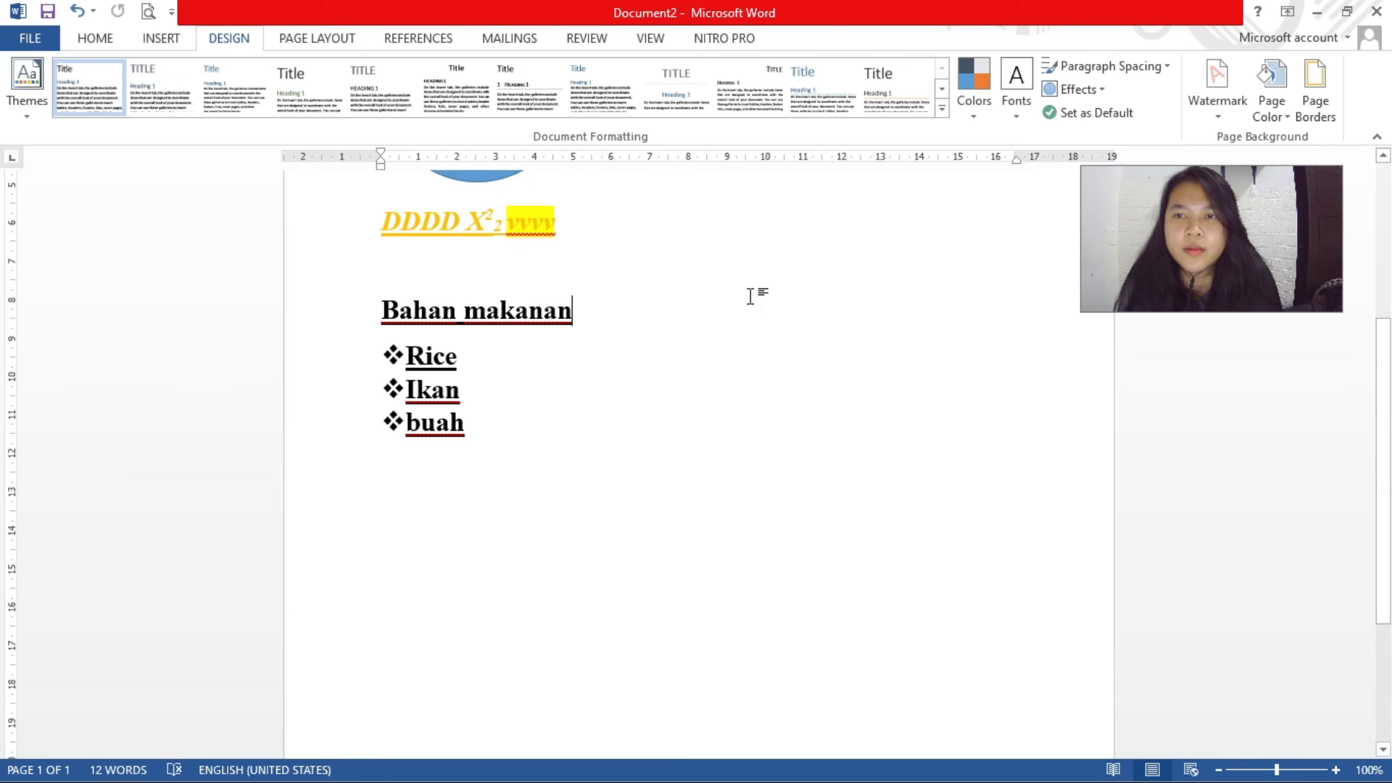
# Examine the preset page margins in the Page Layout tools, such as Normal, Narrow and Wide, and compare them with the document without applying one
pyautogui.click(316, 42)
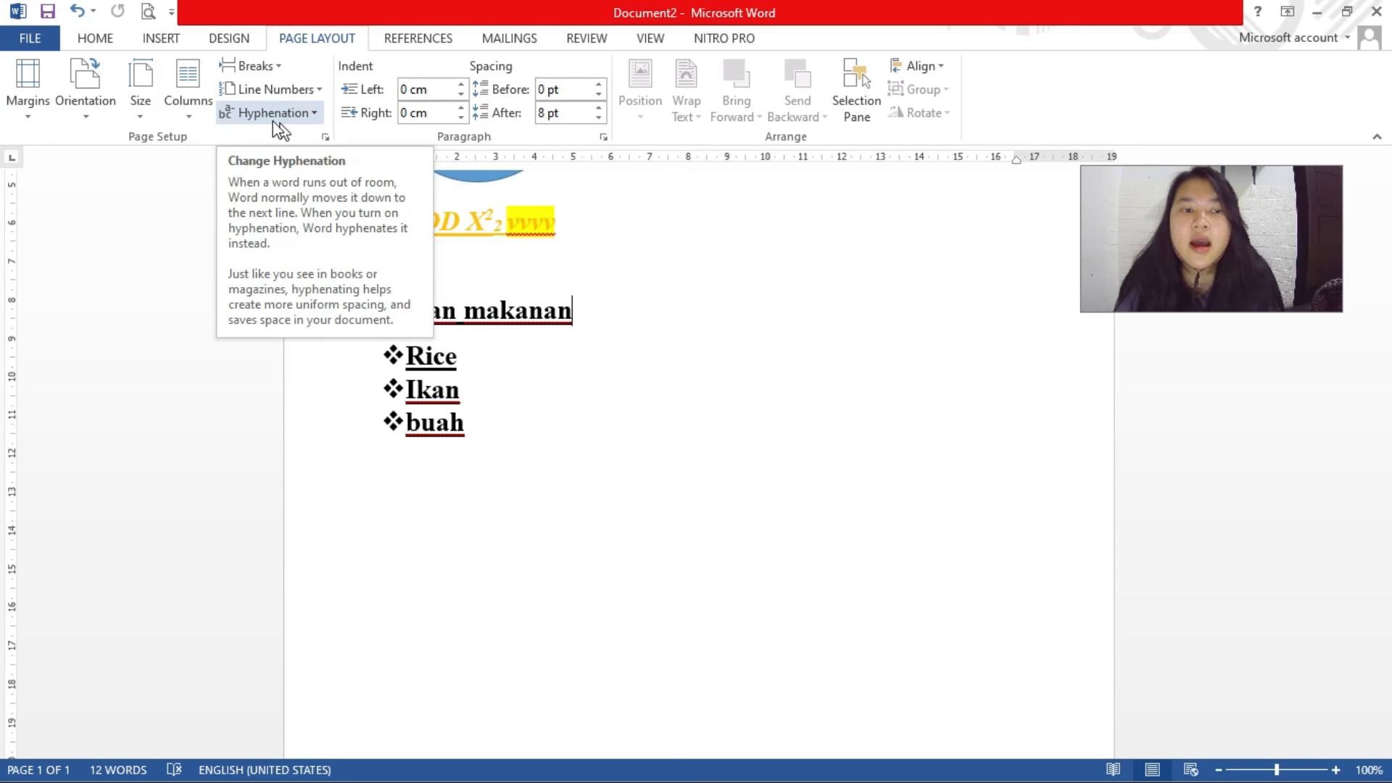
pyautogui.click(29, 116)
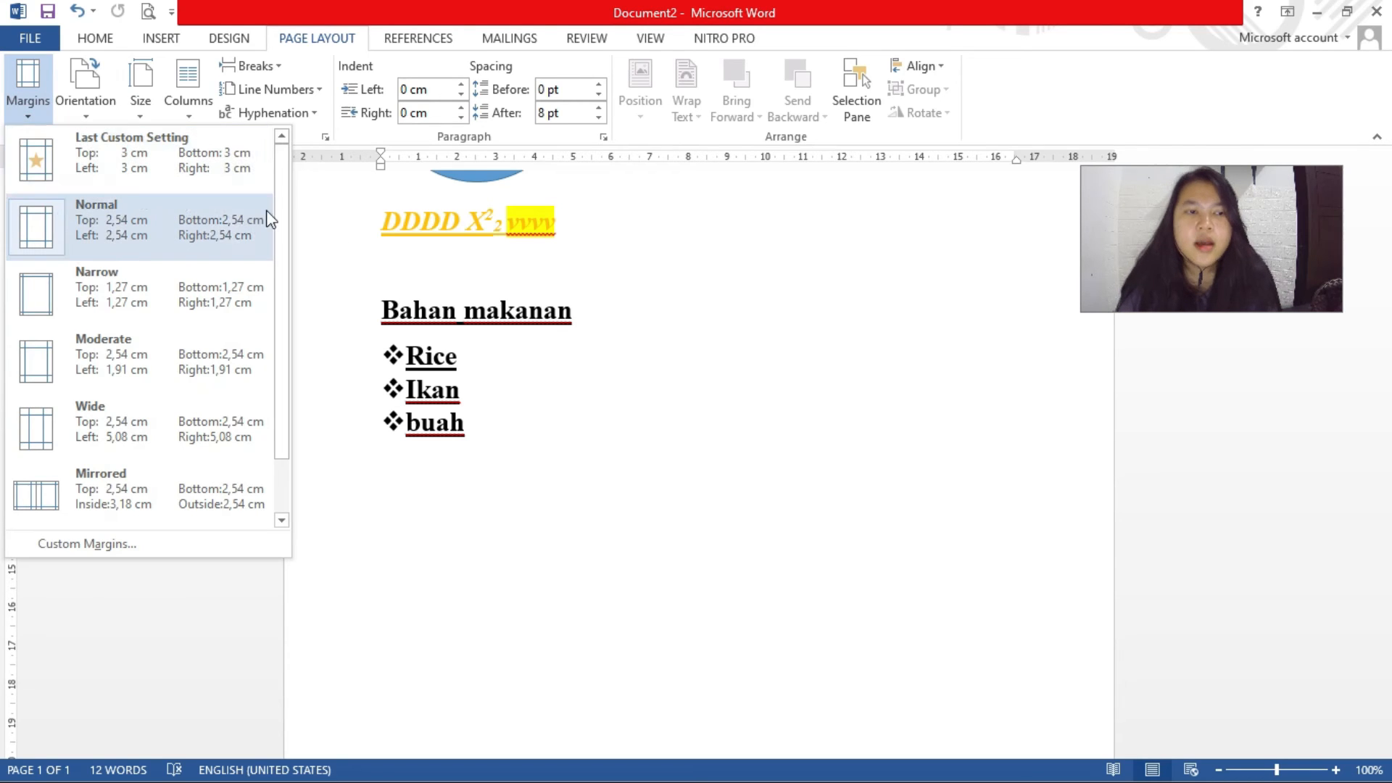
pyautogui.click(372, 320)
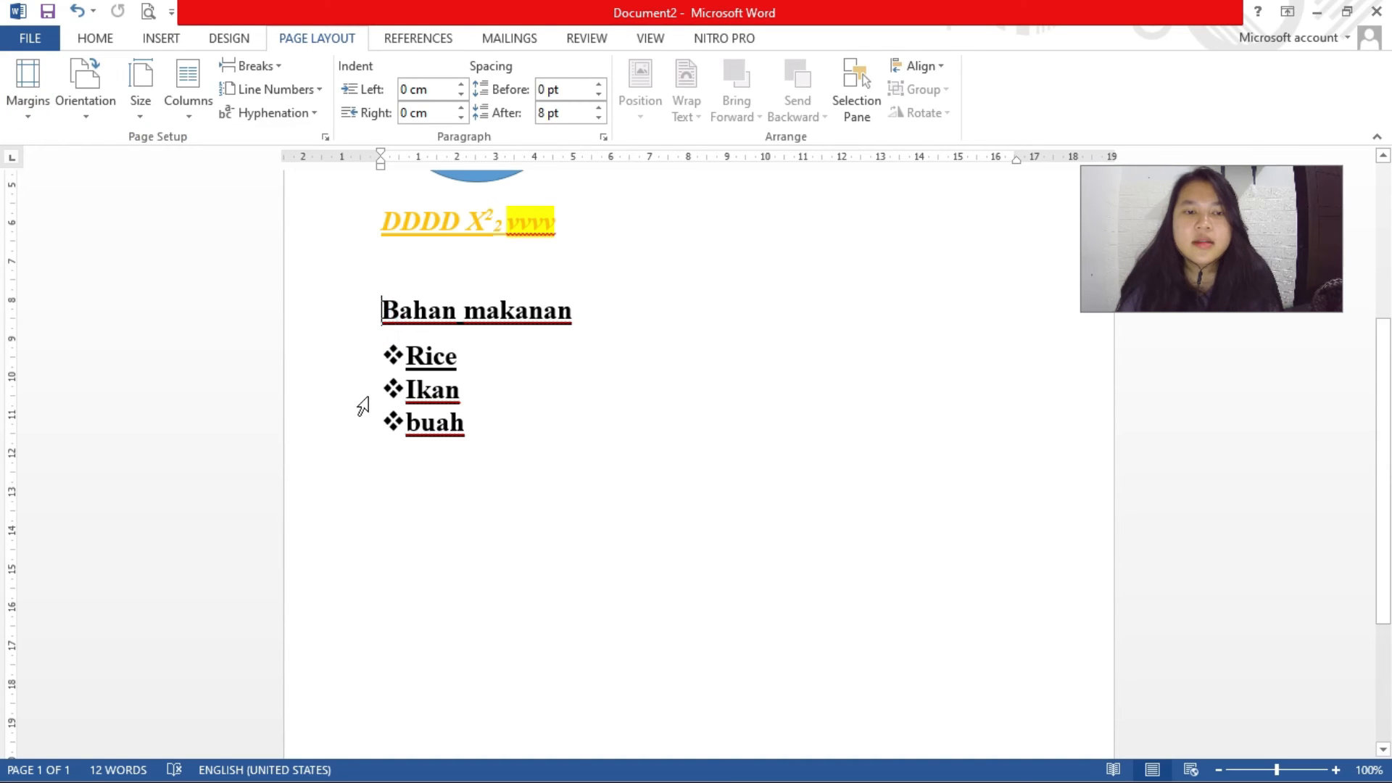
pyautogui.scroll(-3, 370, 516)
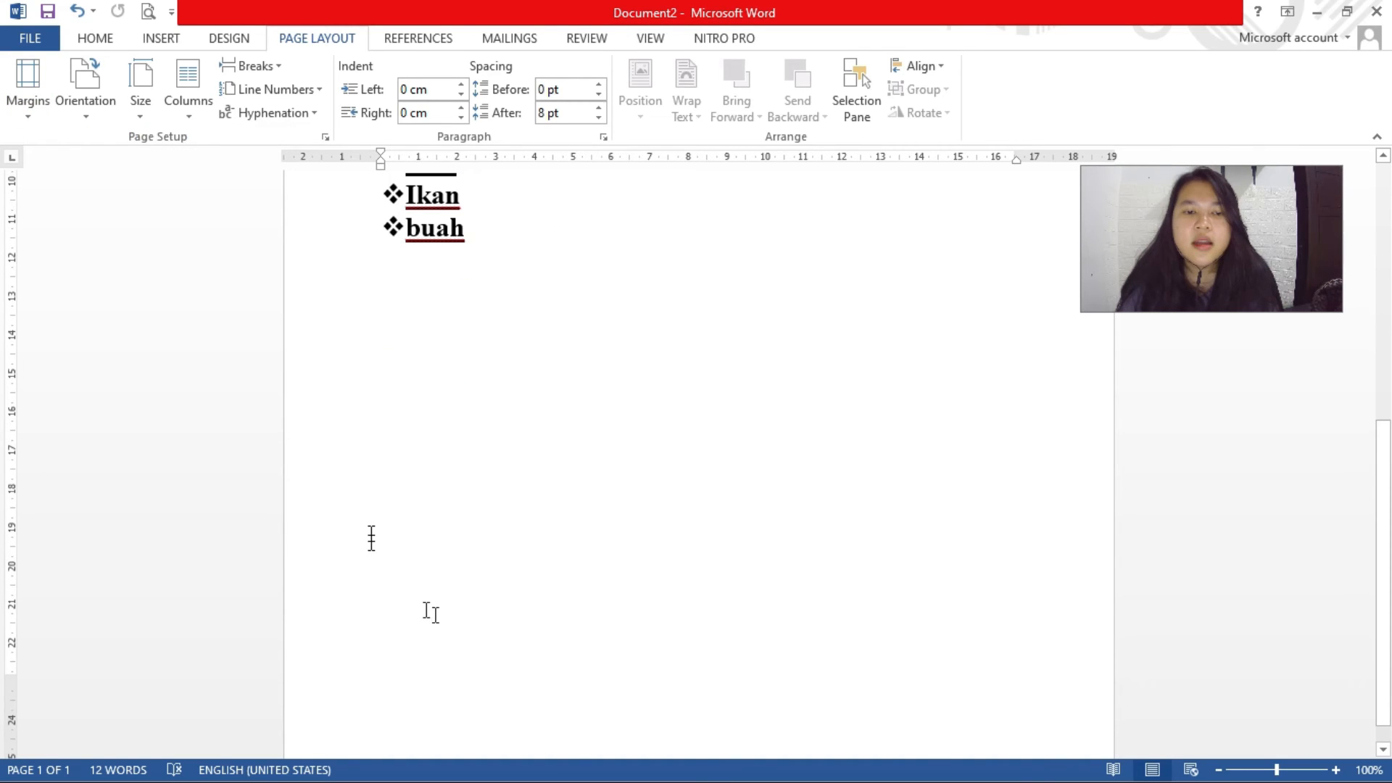
pyautogui.scroll(7, 431, 612)
pyautogui.click(29, 102)
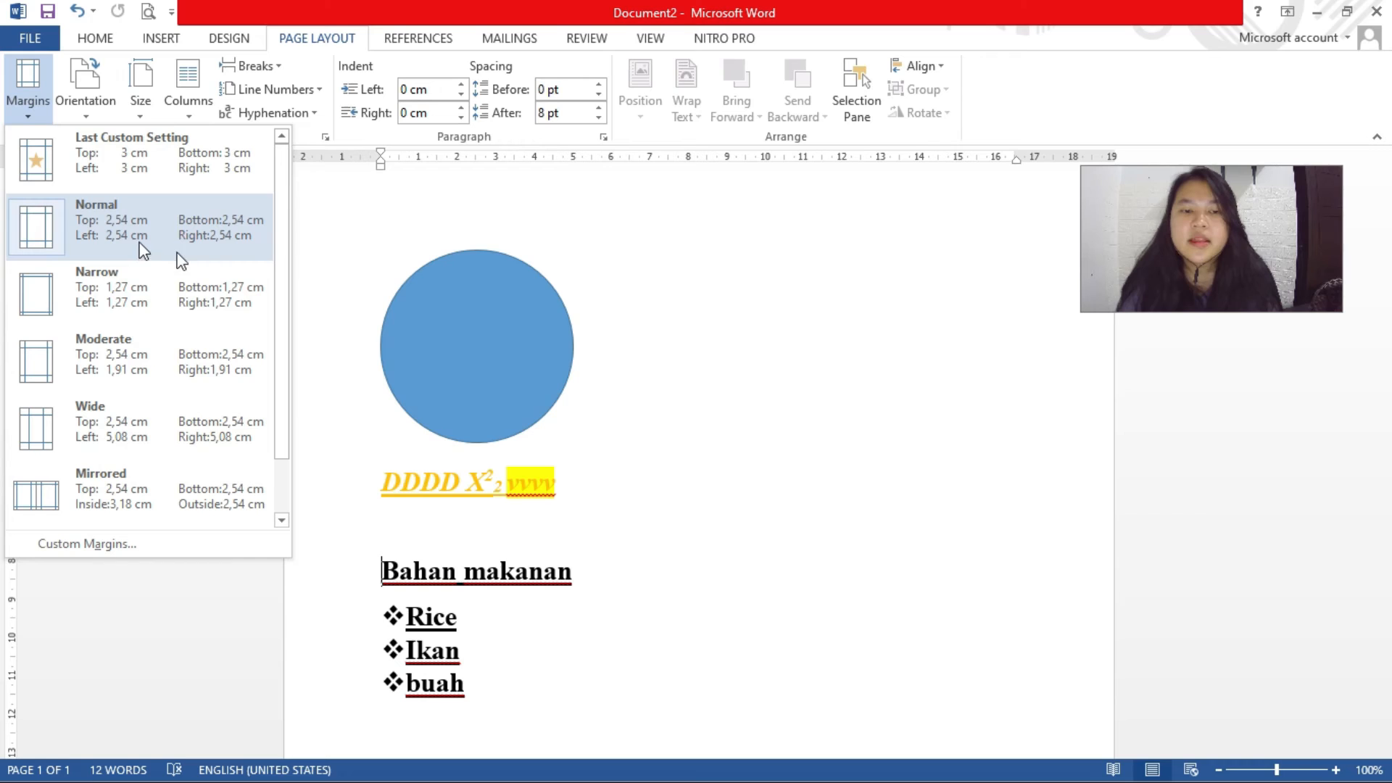
pyautogui.click(384, 580)
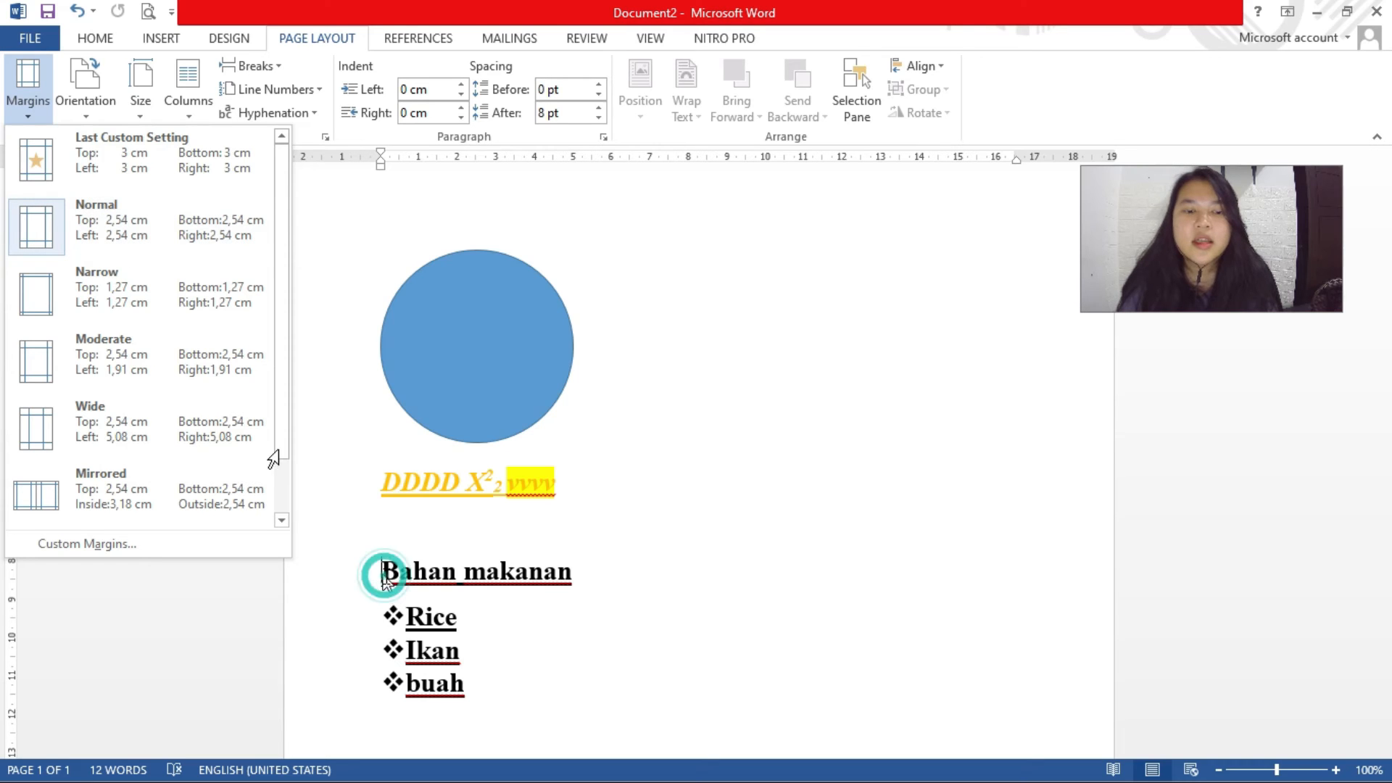
pyautogui.click(28, 114)
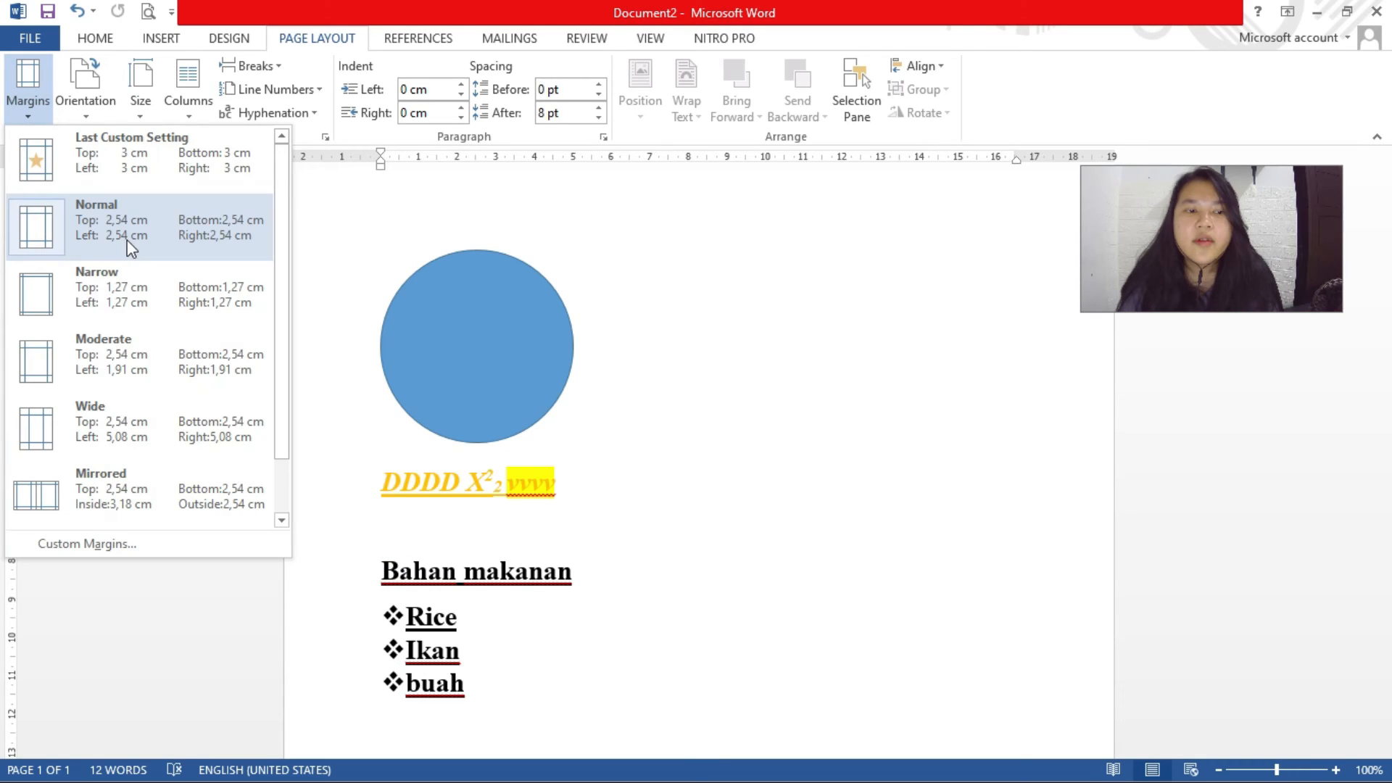
pyautogui.click(380, 569)
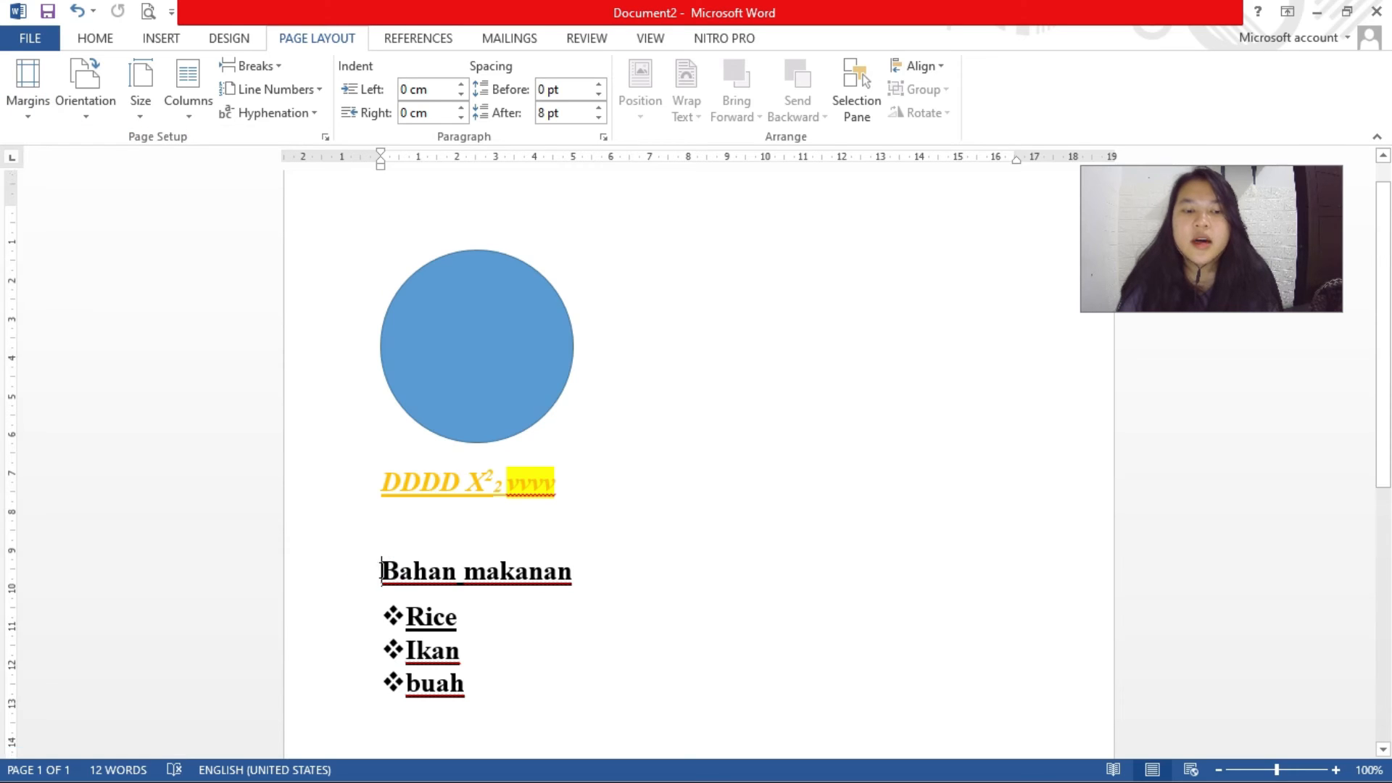
pyautogui.scroll(-3, 382, 571)
pyautogui.scroll(4, 382, 570)
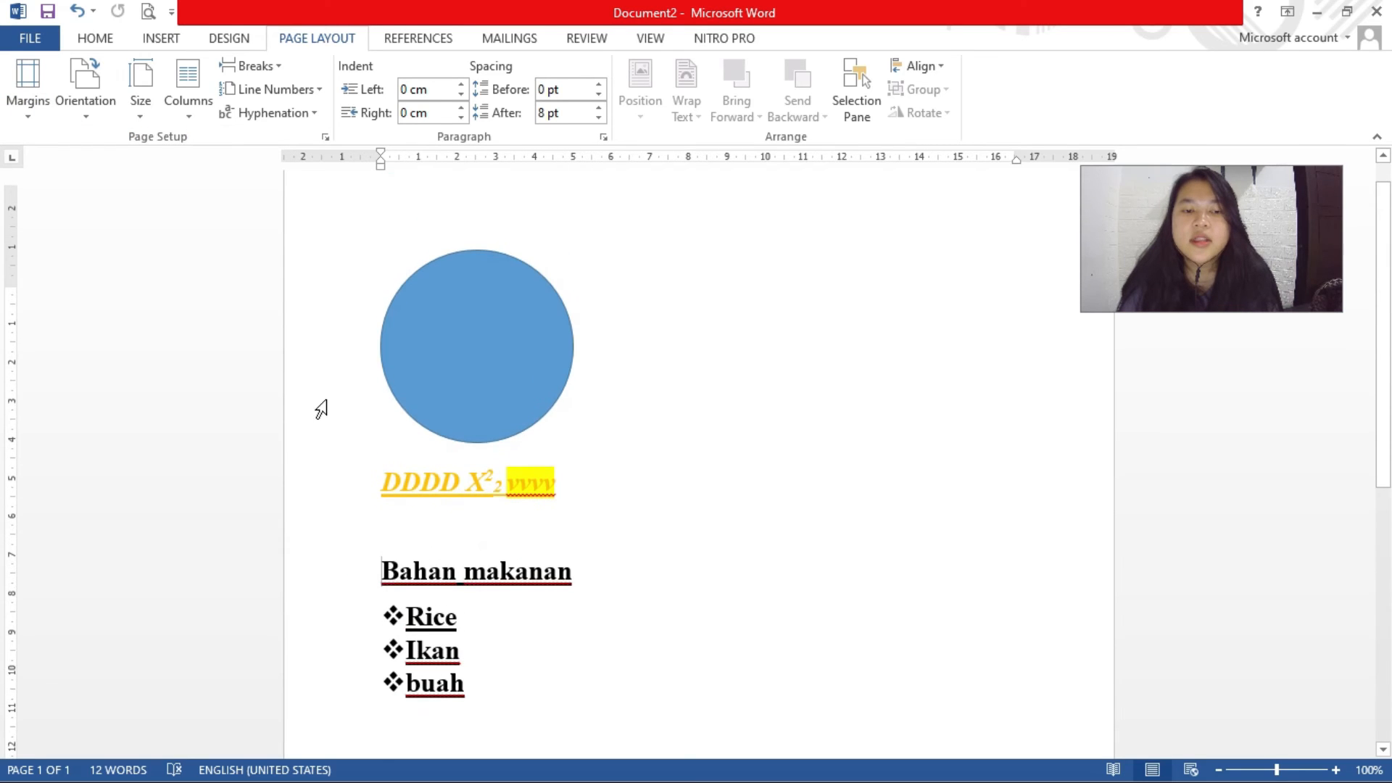
# Review the top and left margin settings in the Custom Margins setup, keeping the existing values for the whole document
pyautogui.click(29, 112)
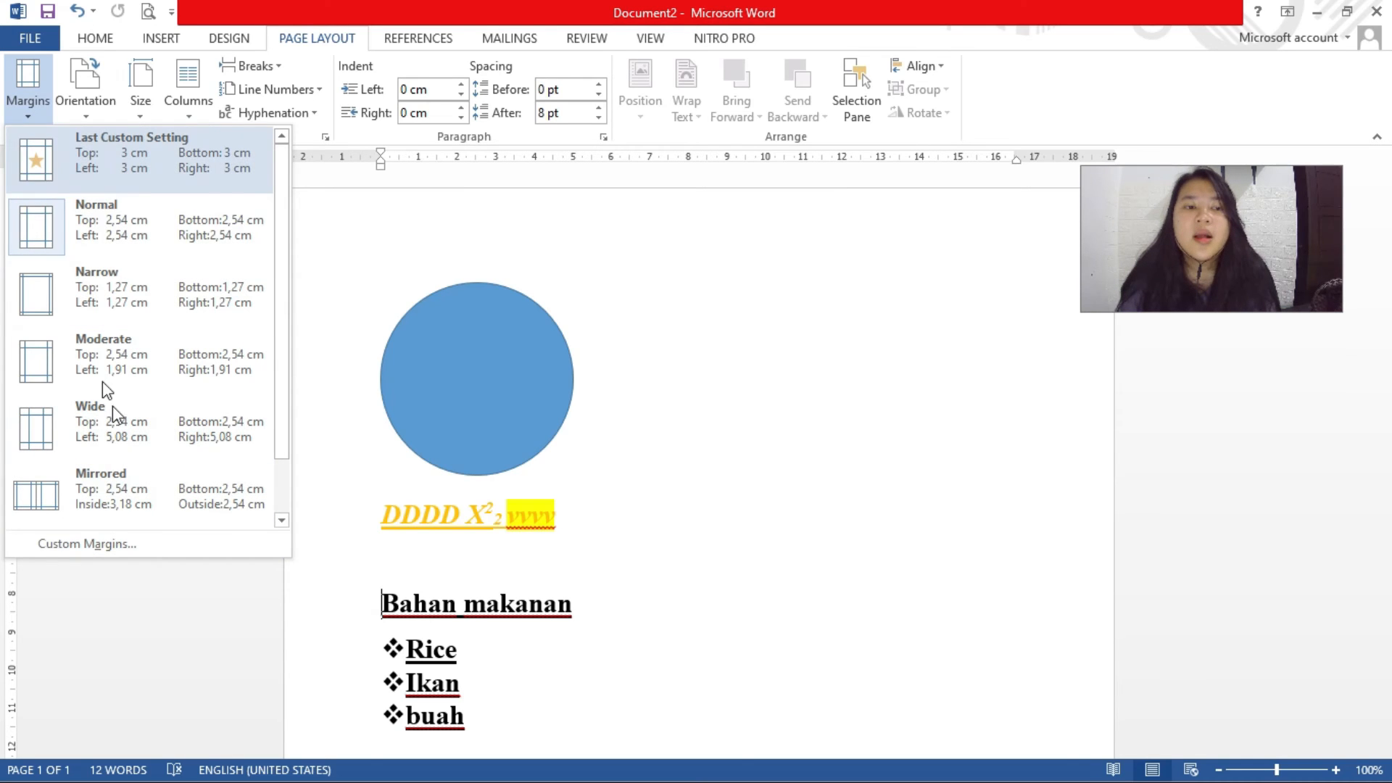
pyautogui.click(126, 545)
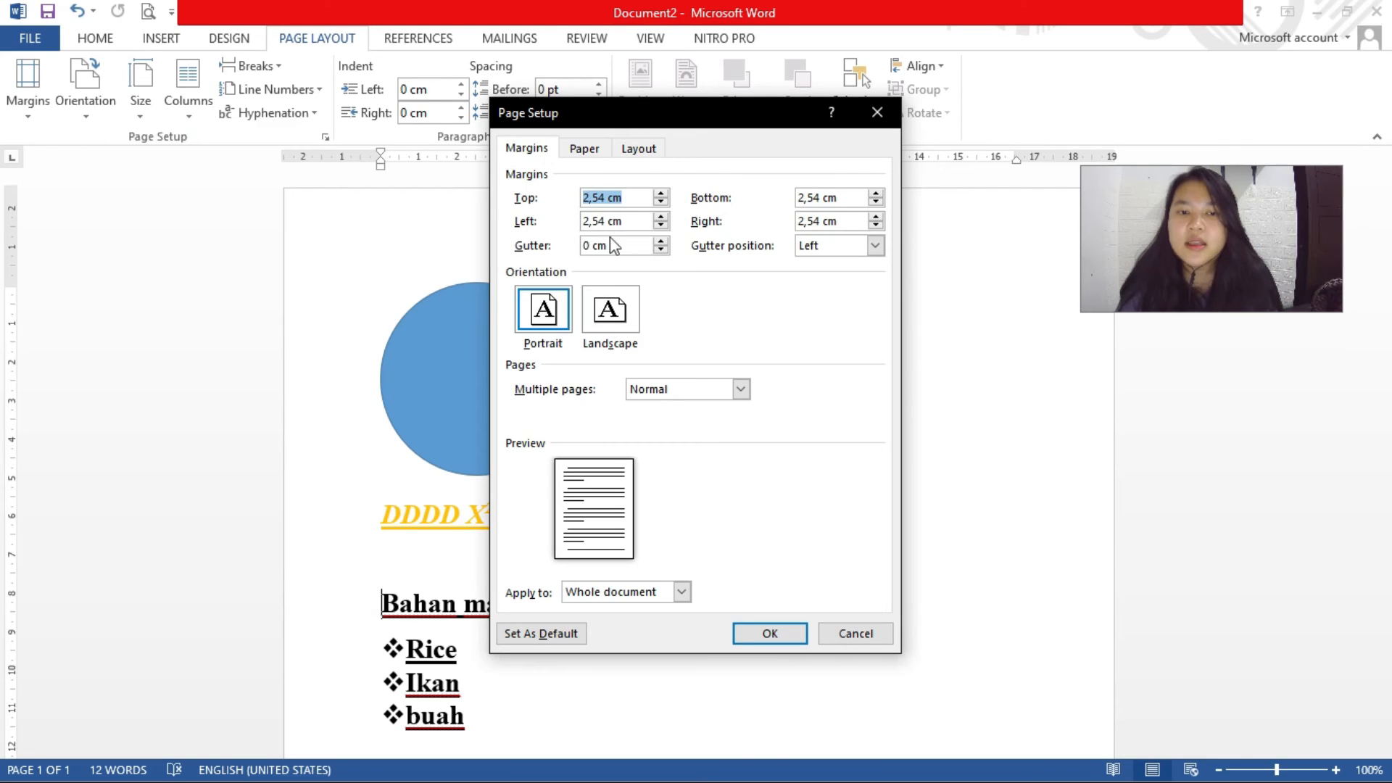
pyautogui.click(604, 199)
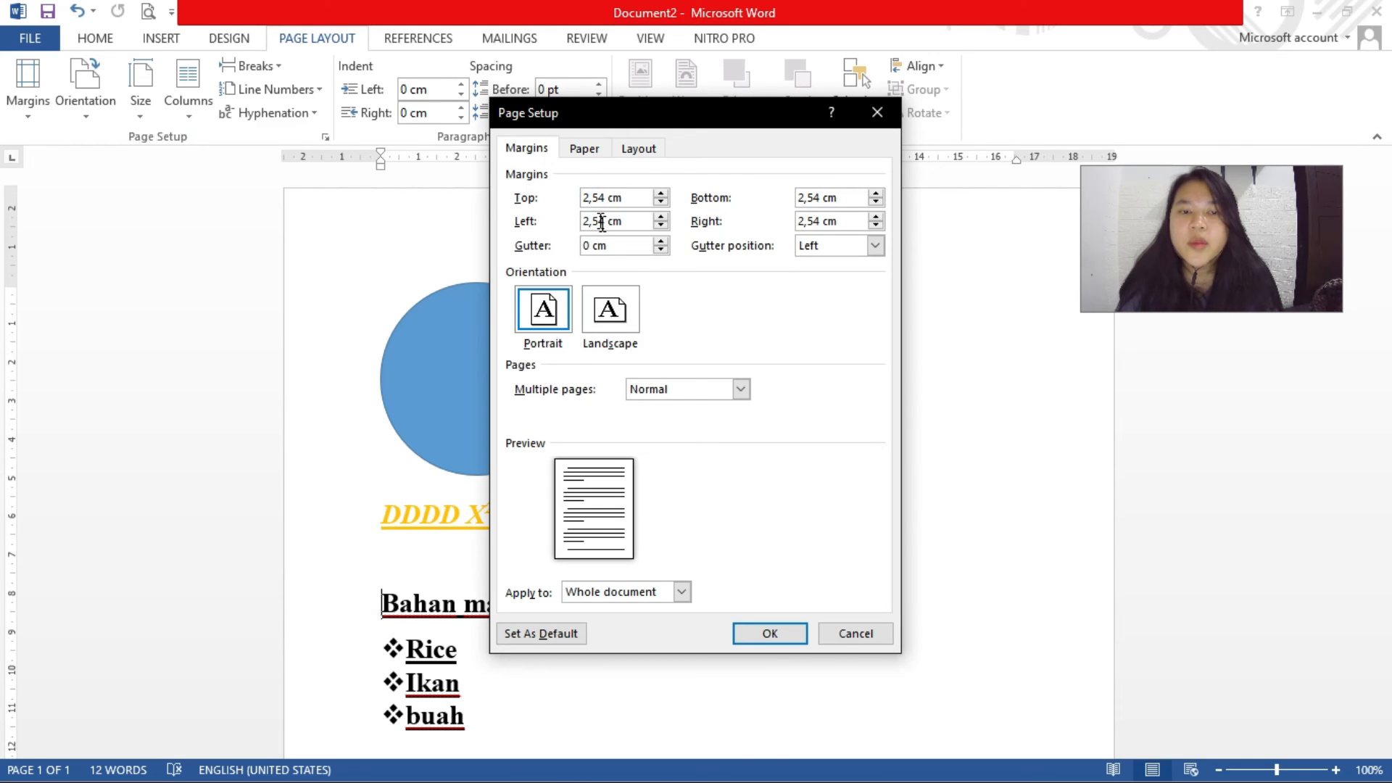
pyautogui.click(605, 222)
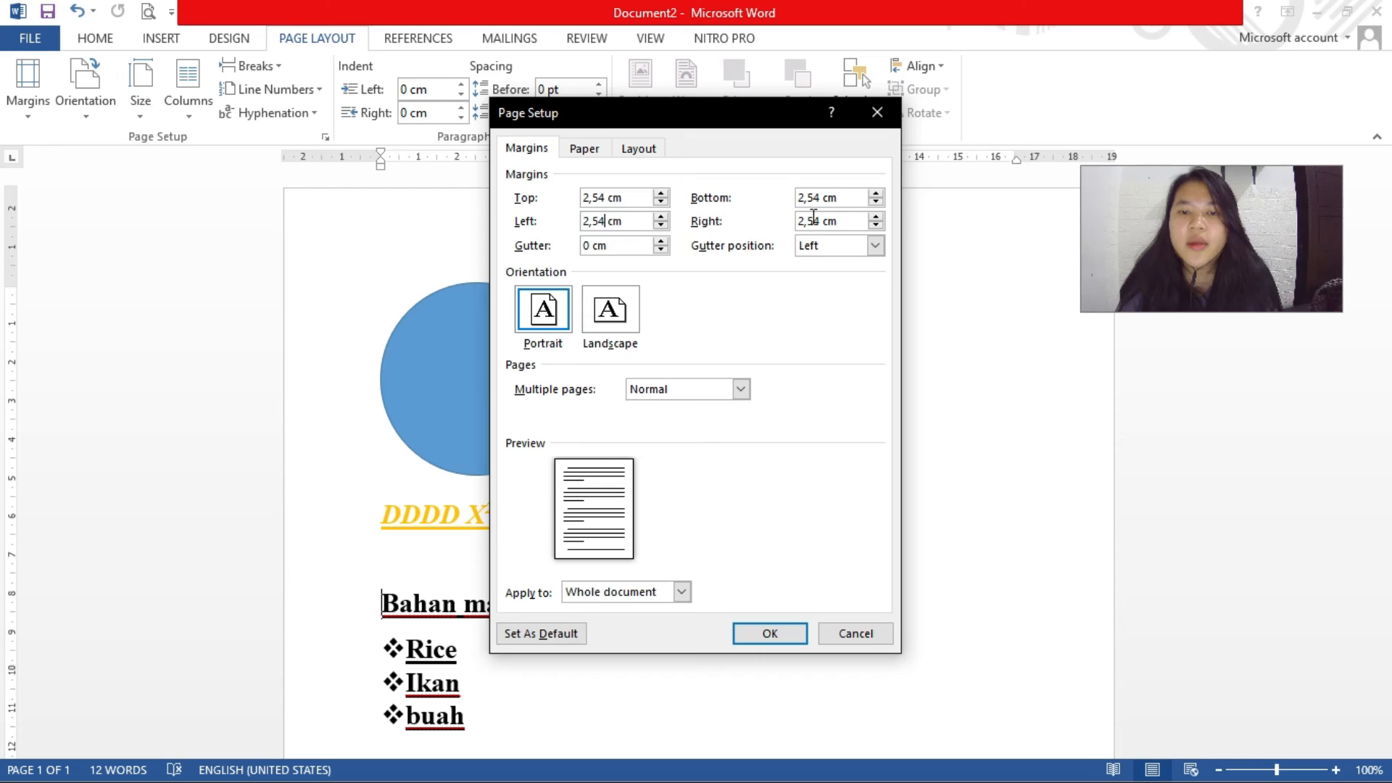
pyautogui.click(780, 630)
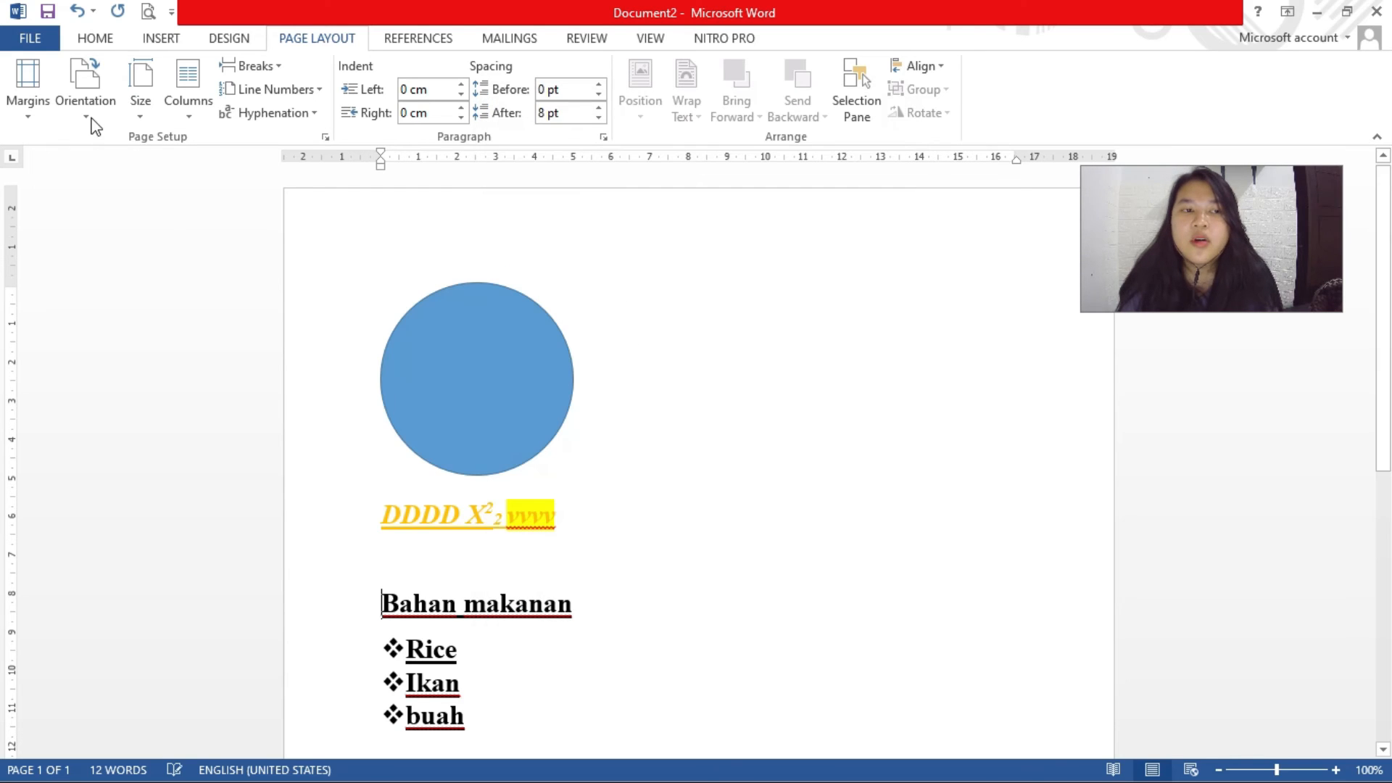
# Switch the page orientation to Landscape and set it back to Portrait
pyautogui.click(87, 118)
pyautogui.click(89, 118)
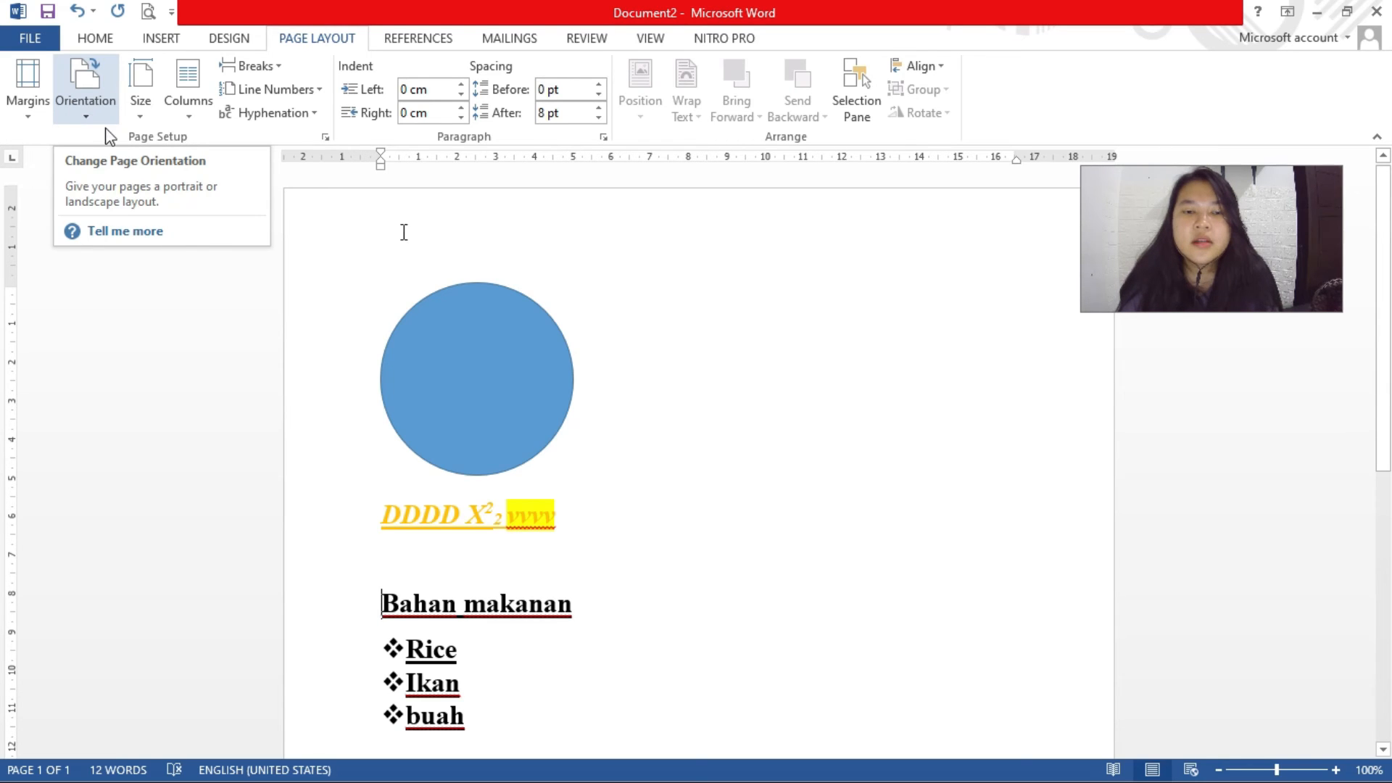
pyautogui.scroll(-3, 612, 362)
pyautogui.scroll(-2, 612, 378)
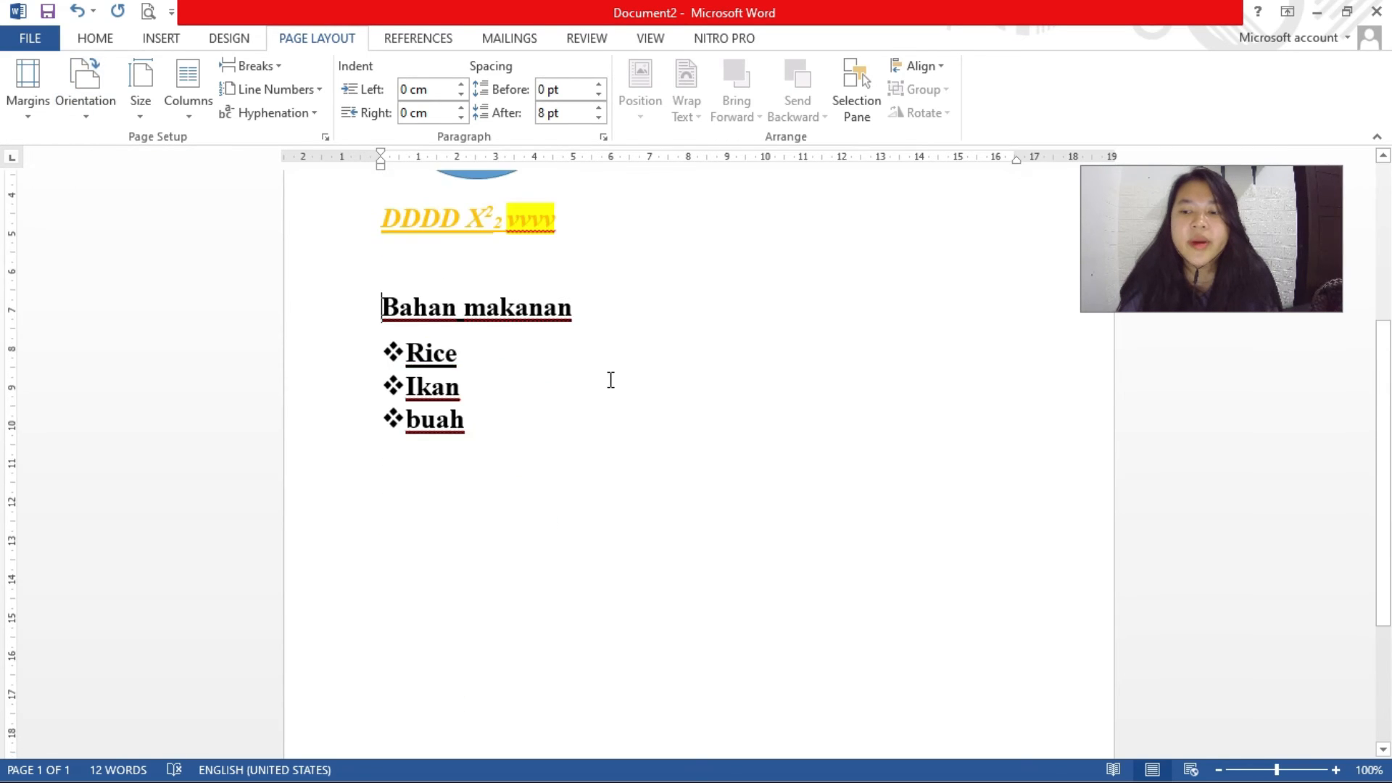
pyautogui.scroll(5, 472, 297)
pyautogui.click(69, 118)
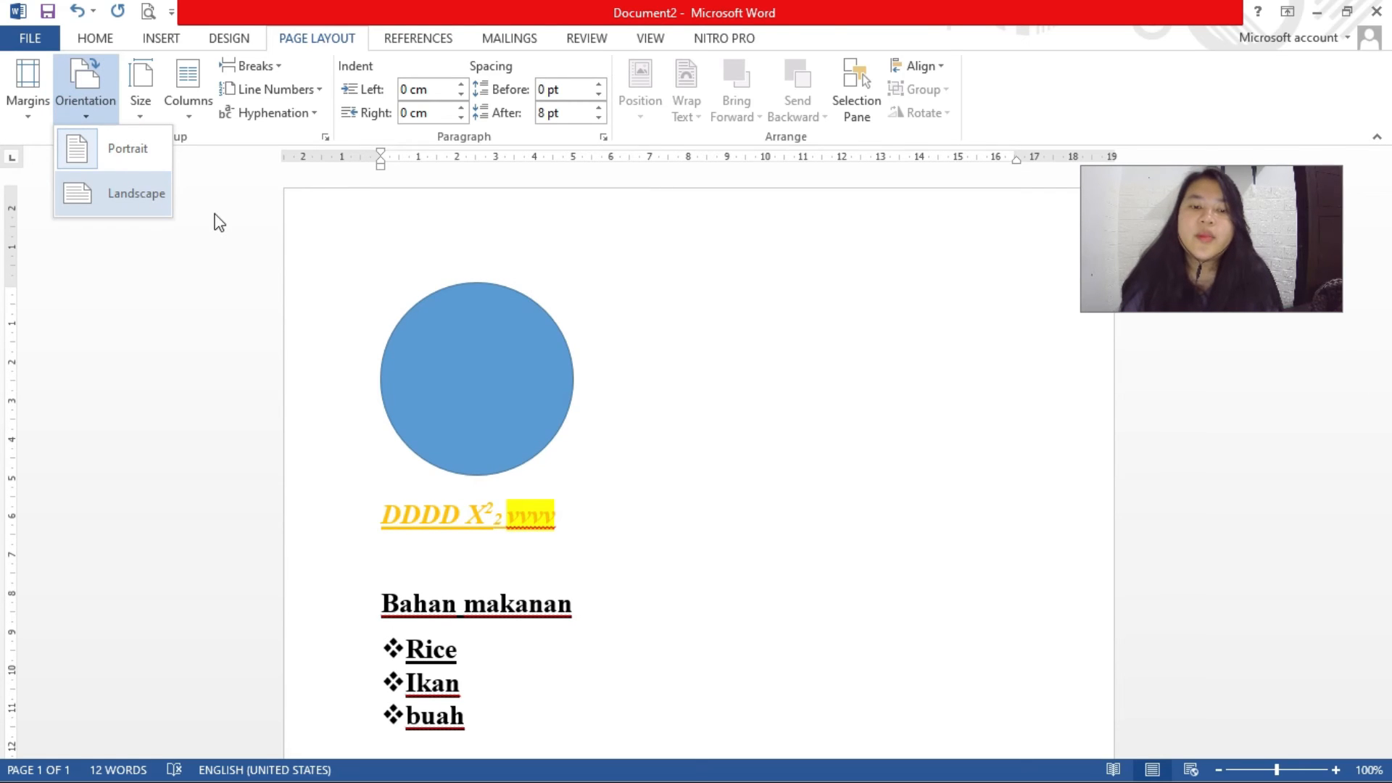
pyautogui.click(602, 335)
pyautogui.scroll(-2, 725, 377)
pyautogui.scroll(2, 755, 388)
pyautogui.click(72, 118)
pyautogui.click(92, 206)
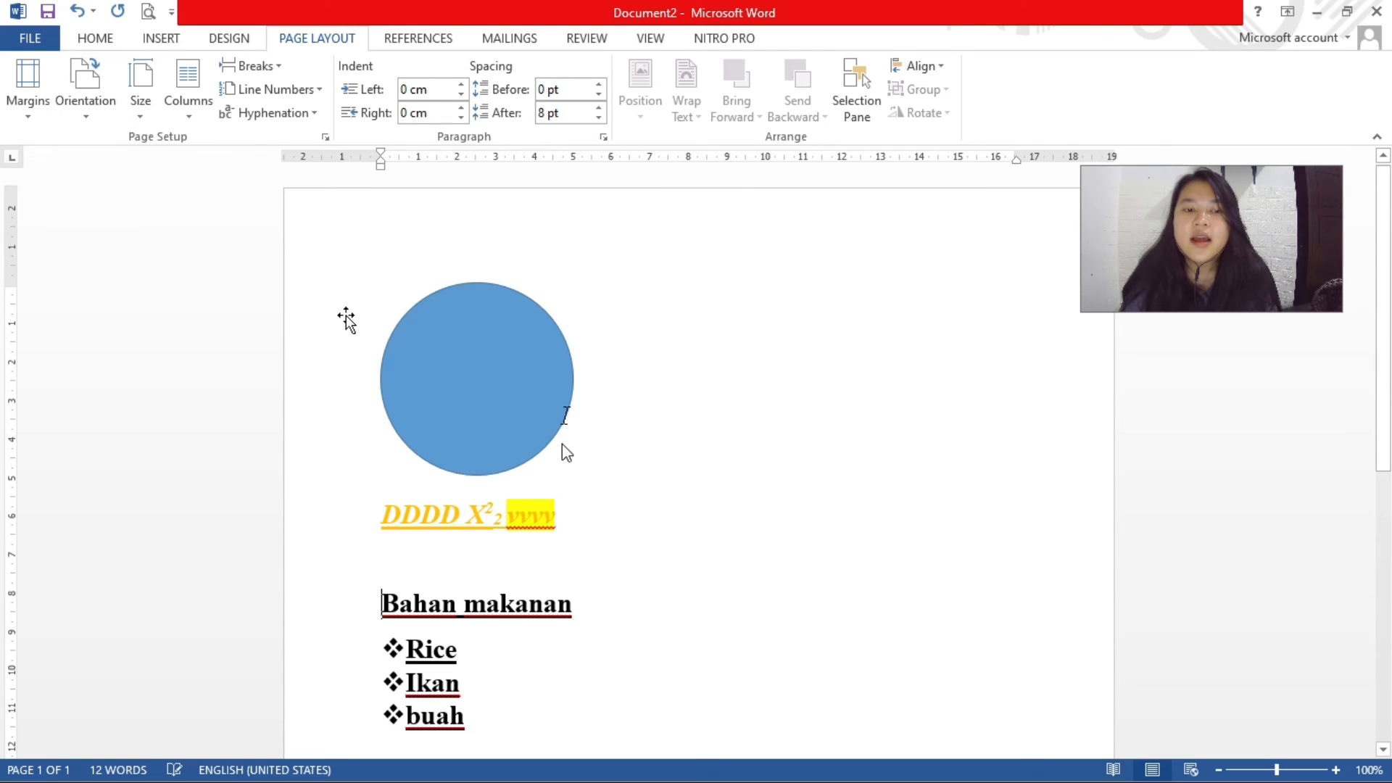
pyautogui.scroll(3, 630, 475)
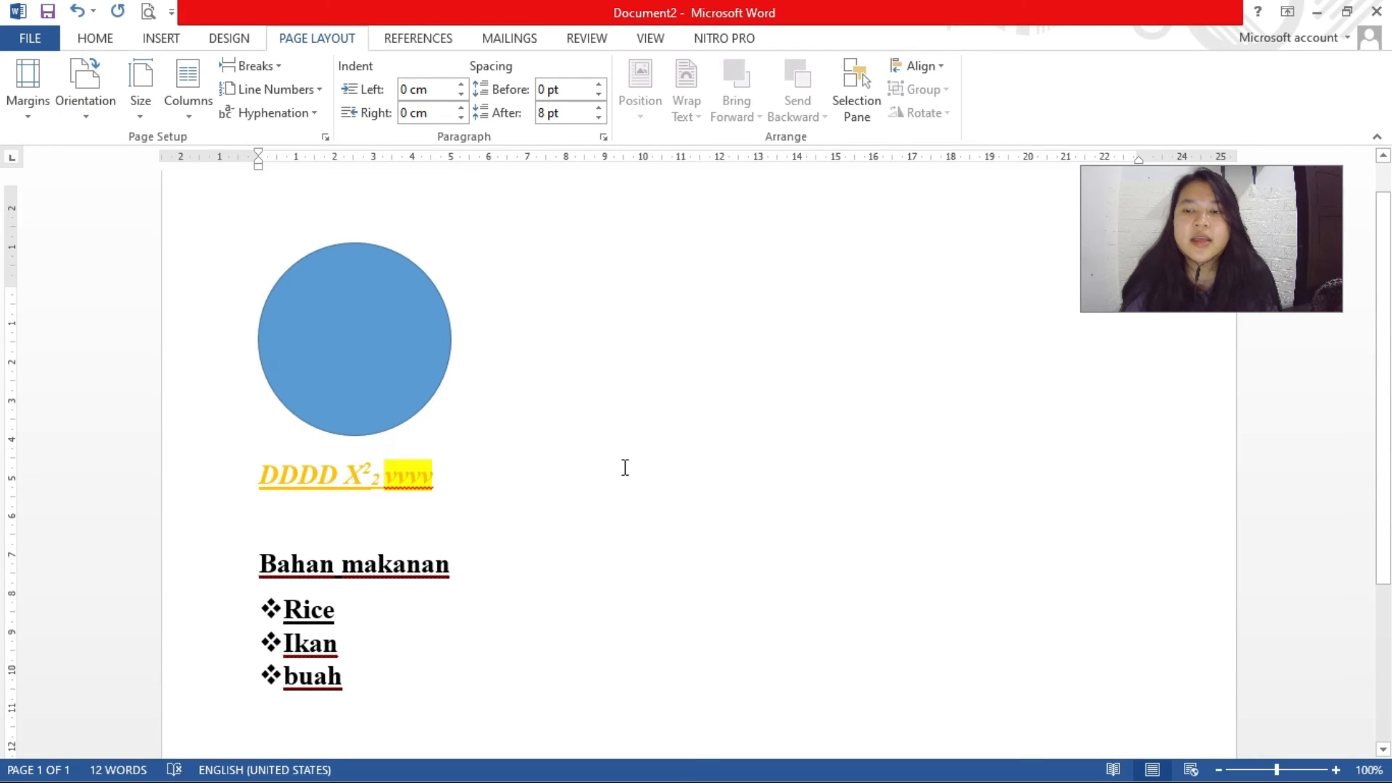
pyautogui.click(77, 116)
pyautogui.click(106, 146)
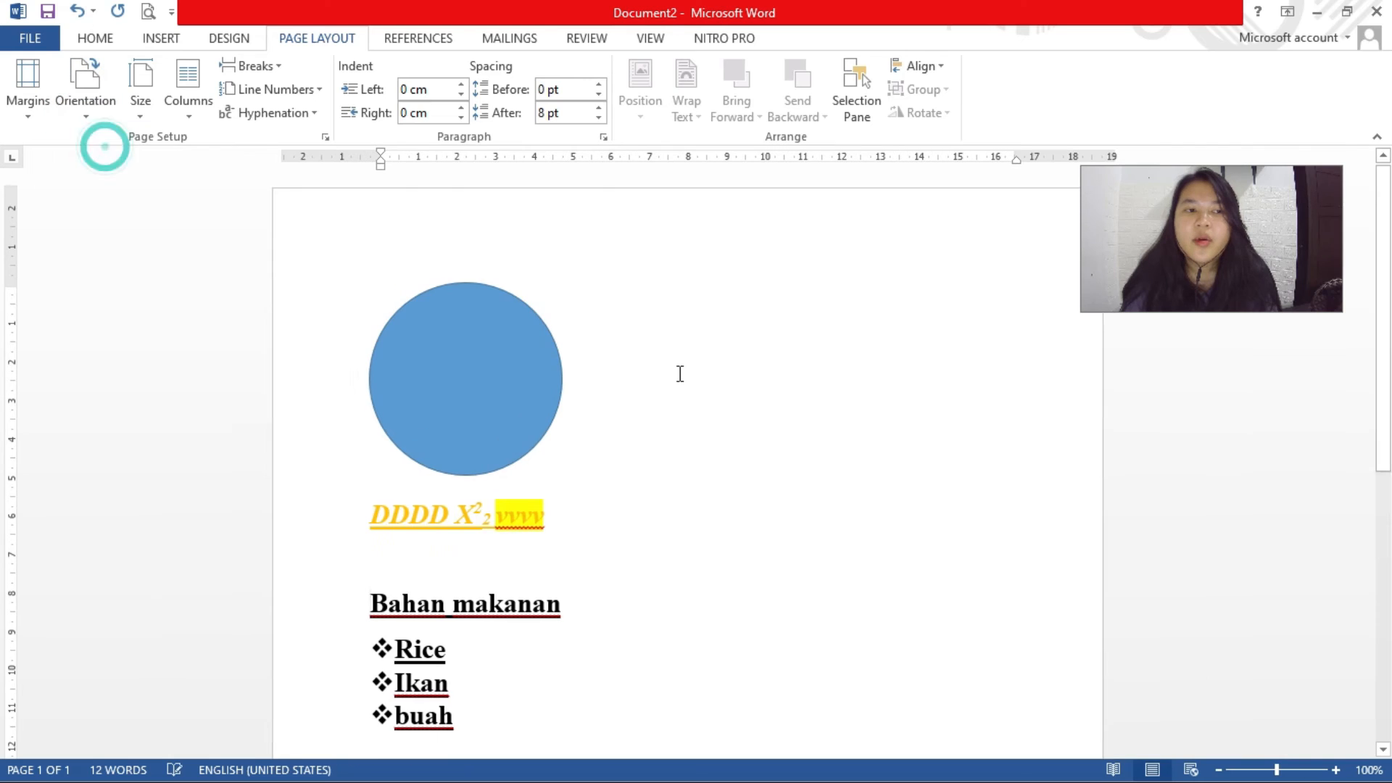
# Examine the available paper sizes, from Letter and A4 to the scaled formats, and the More Paper Sizes settings, without changing the paper size
pyautogui.click(129, 116)
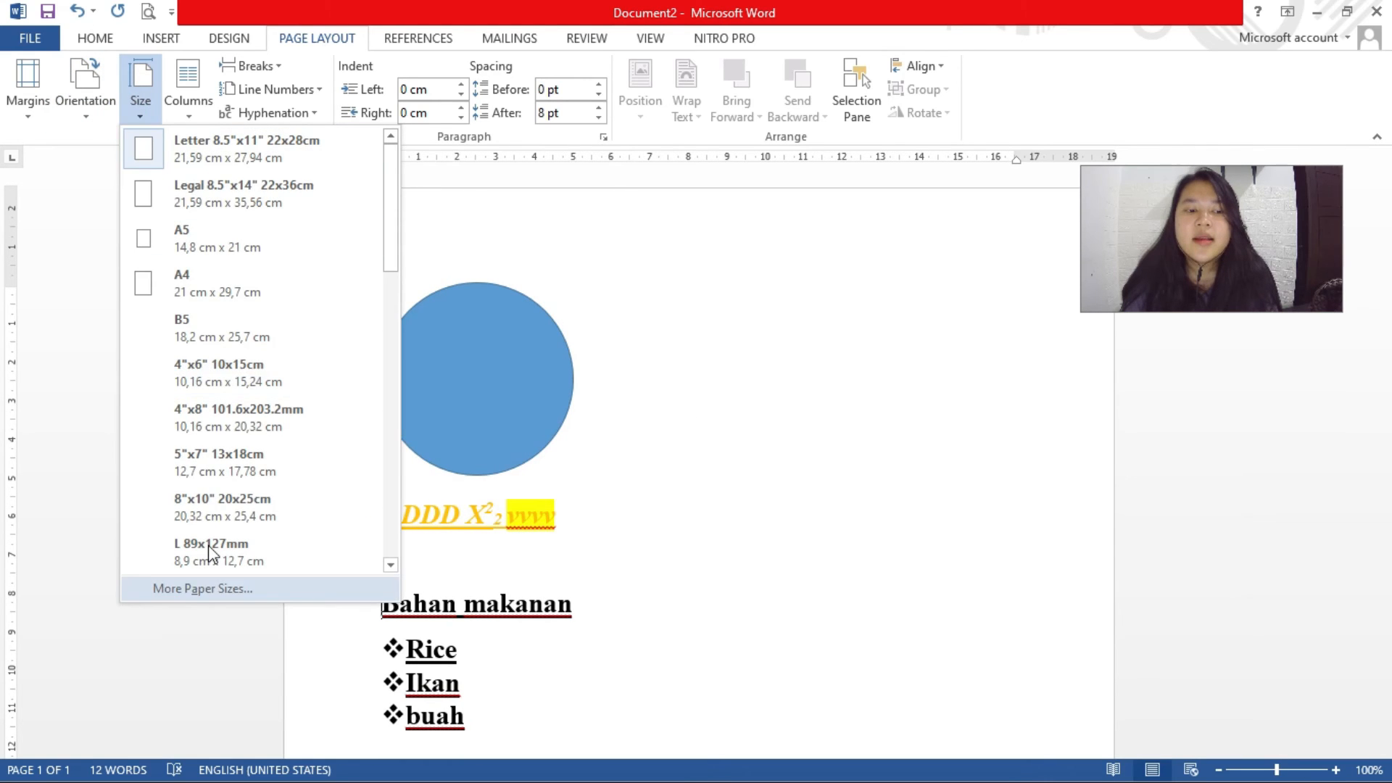
pyautogui.scroll(-5, 250, 428)
pyautogui.scroll(-2, 250, 426)
pyautogui.scroll(10, 242, 432)
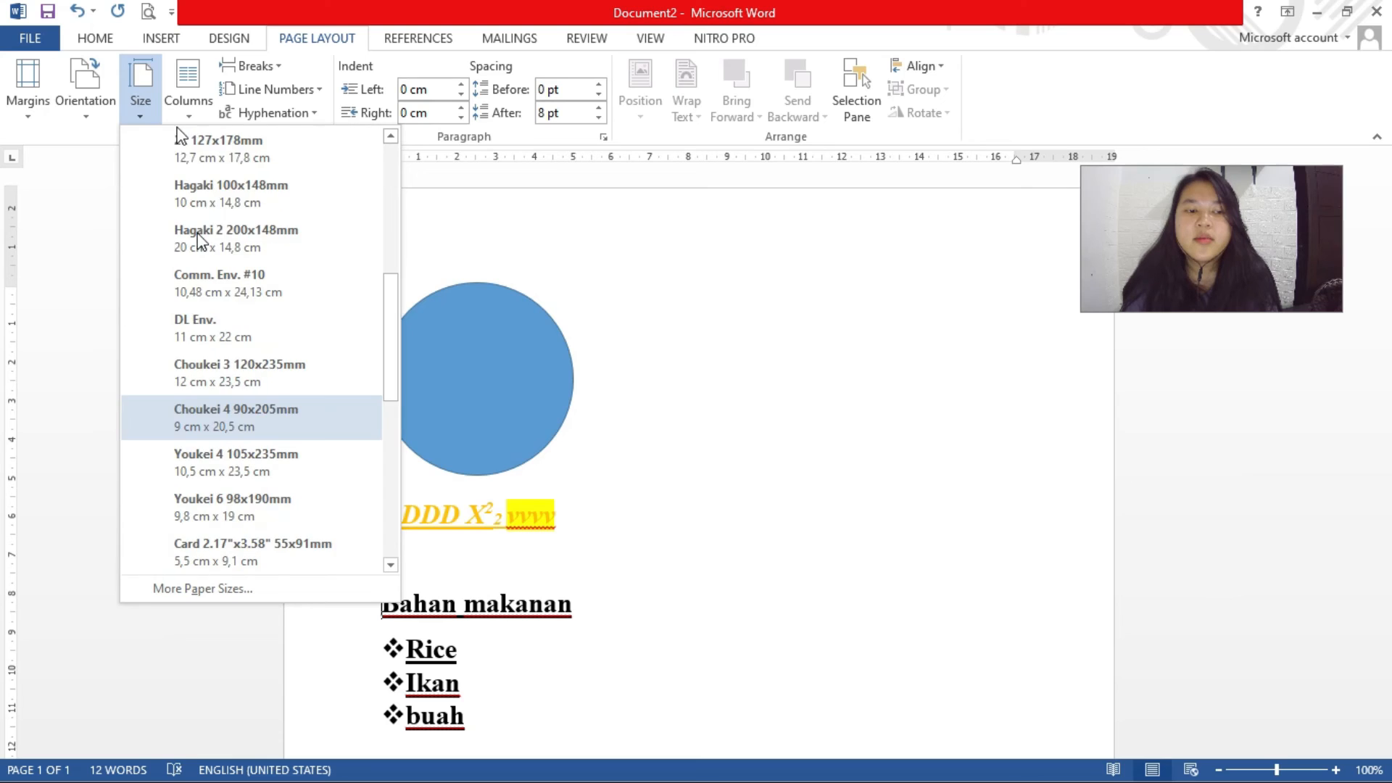
pyautogui.scroll(-4, 245, 402)
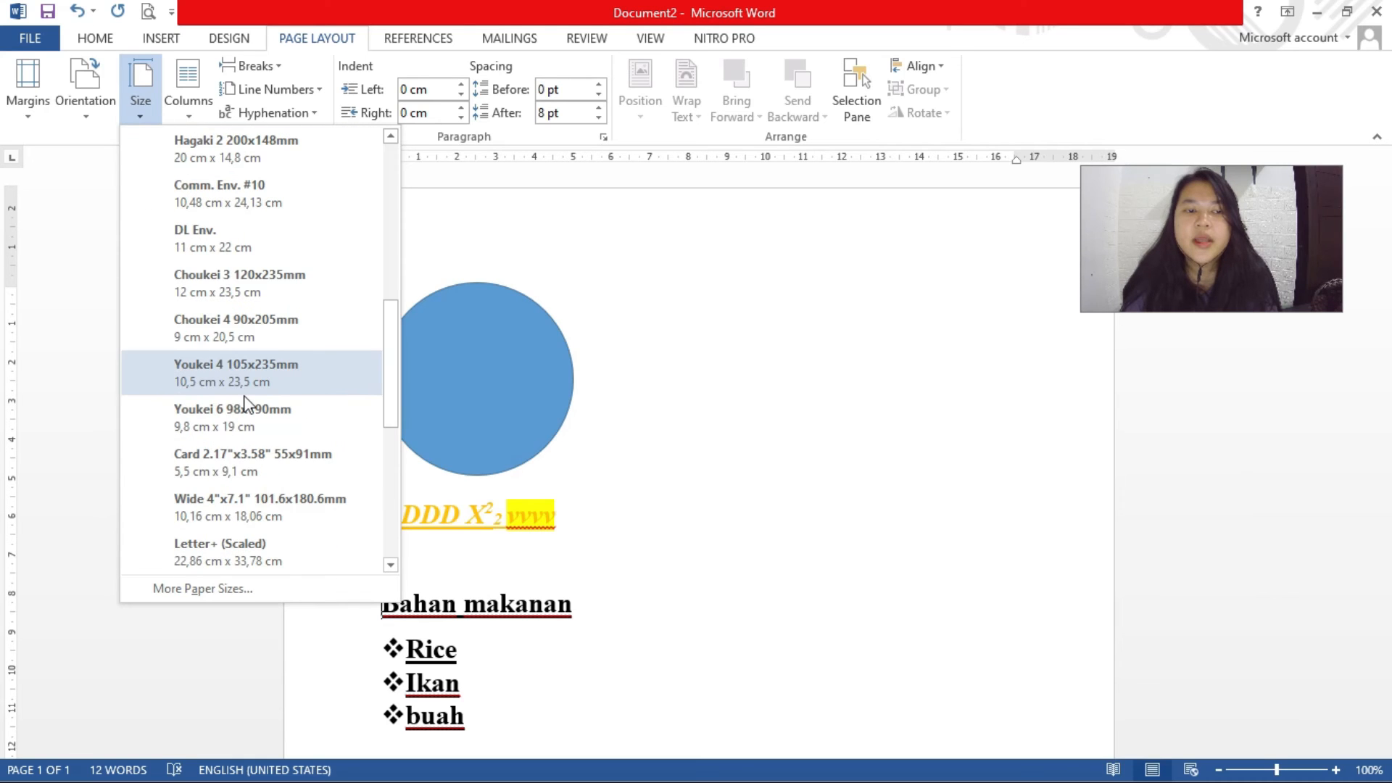
pyautogui.scroll(-3, 248, 533)
pyautogui.click(217, 590)
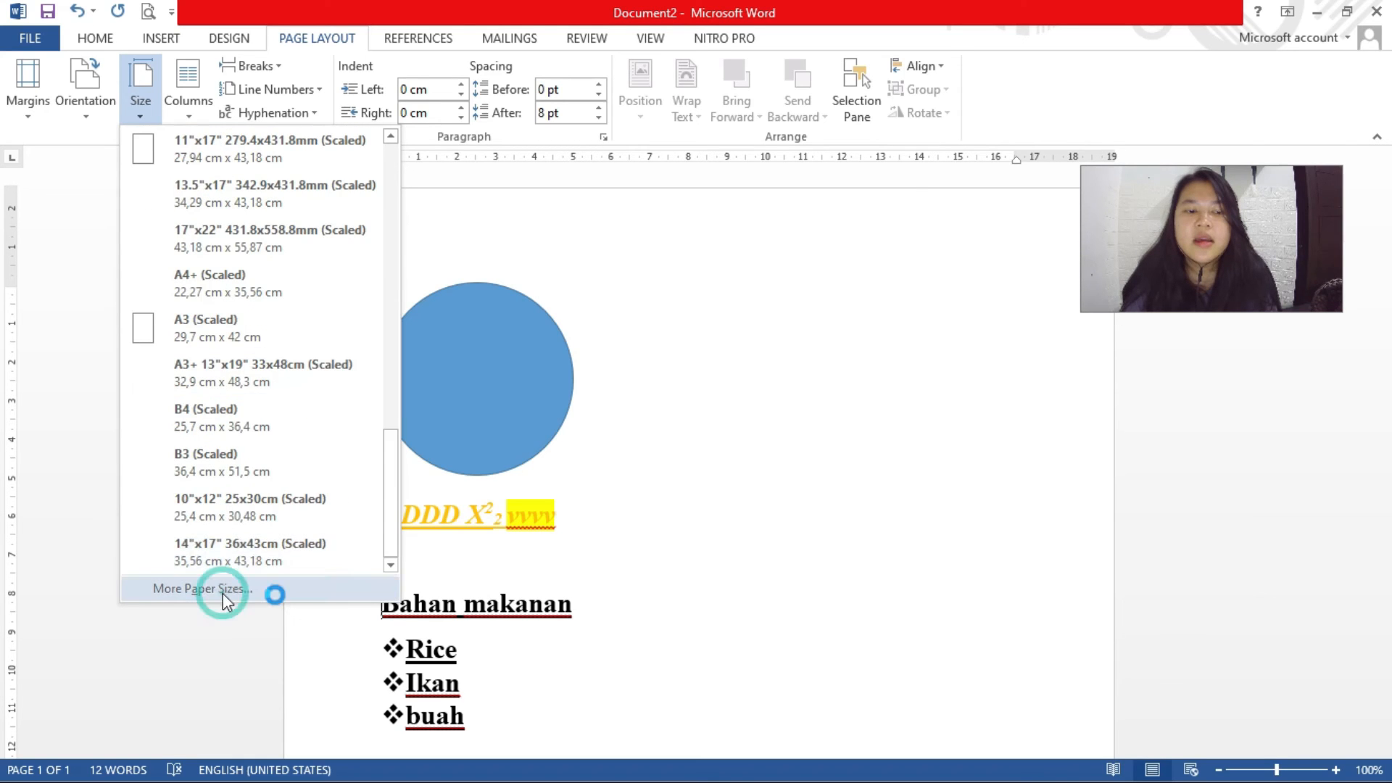
pyautogui.click(770, 635)
pyautogui.click(845, 635)
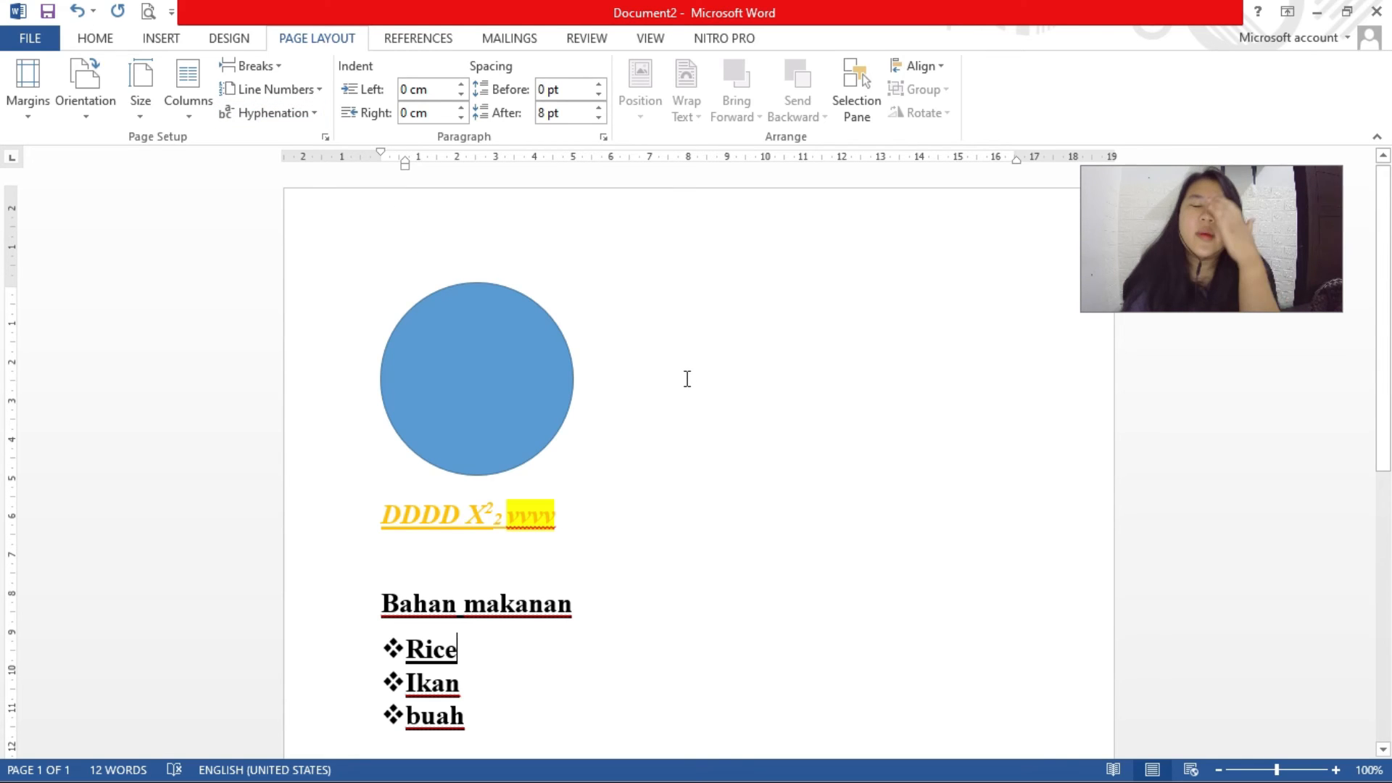
# Apply Continuous line numbering to the document, check the numbered lines, and undo the numbering
pyautogui.scroll(-2, 787, 514)
pyautogui.scroll(5, 786, 514)
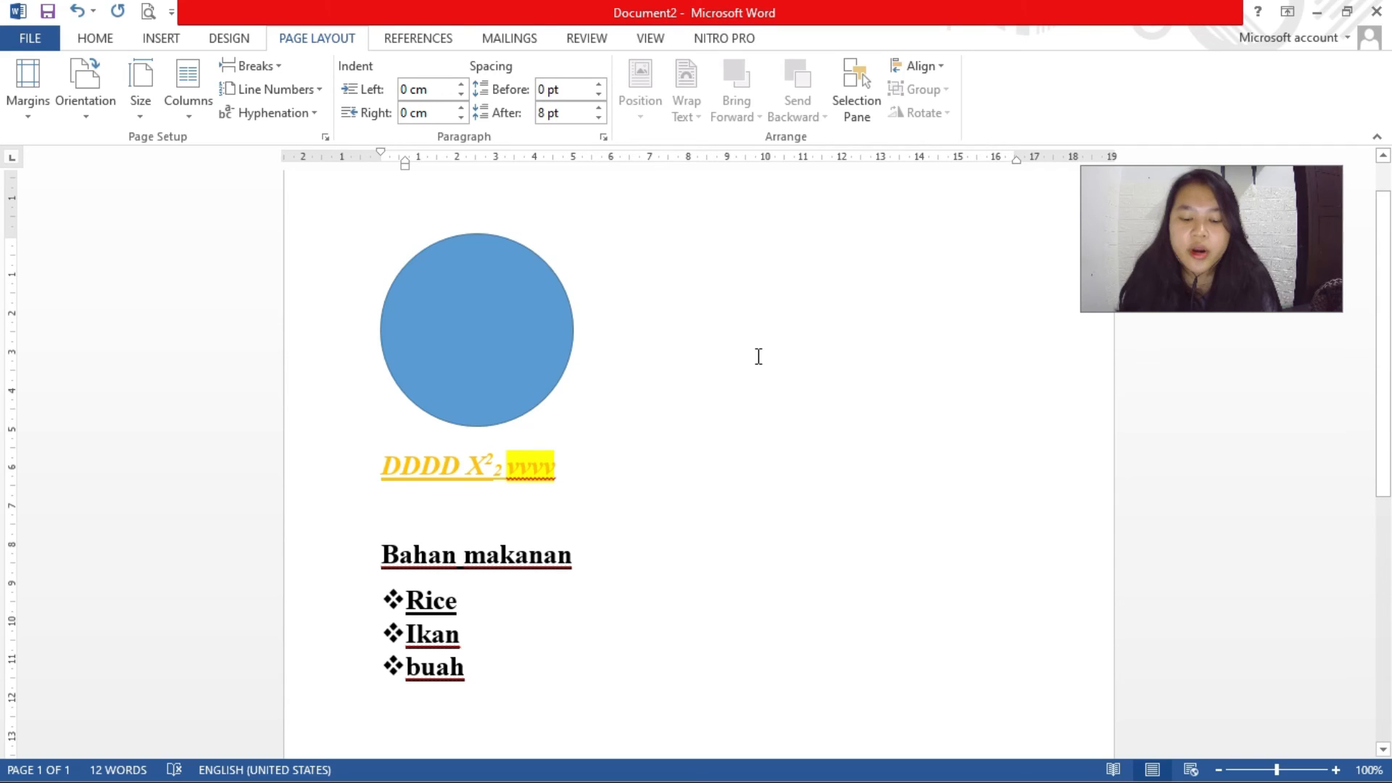
pyautogui.scroll(-2, 830, 585)
pyautogui.scroll(-1, 831, 584)
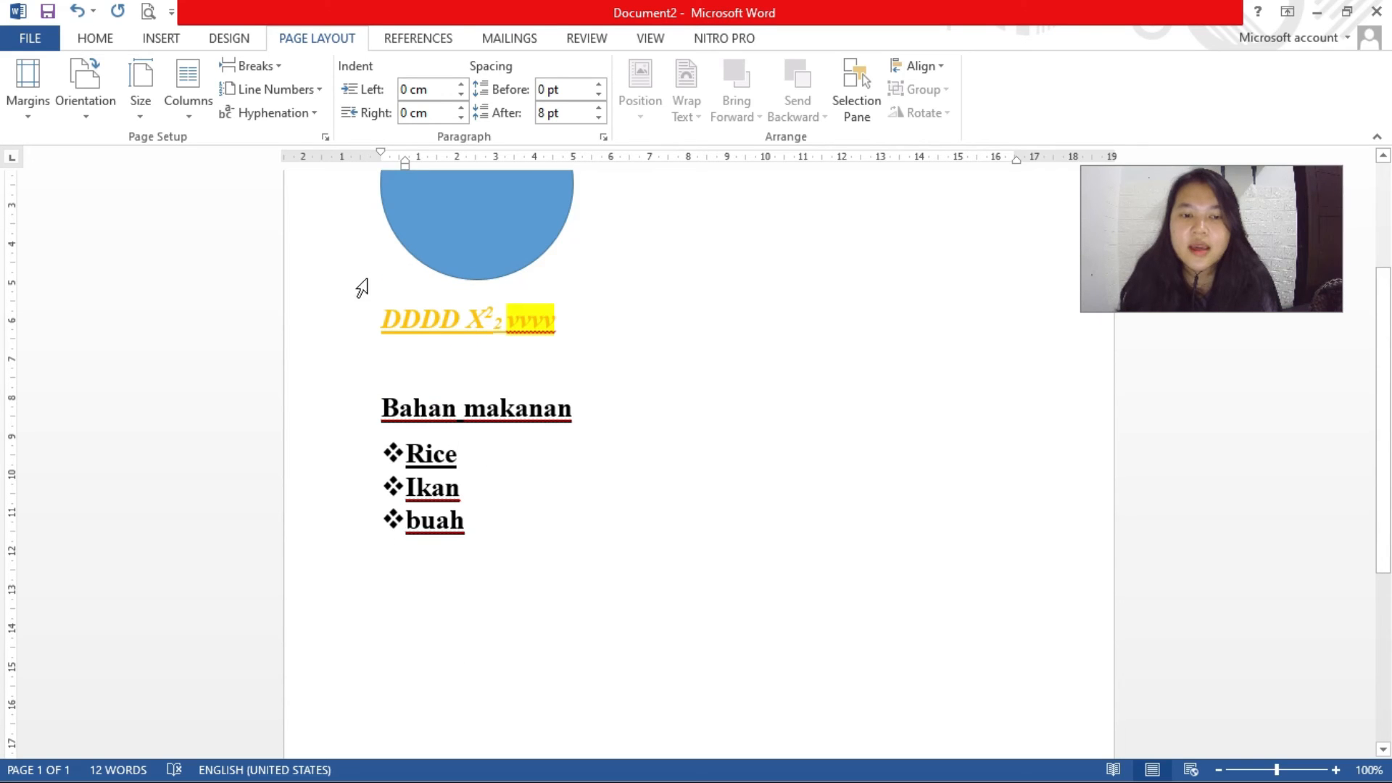
pyautogui.click(311, 91)
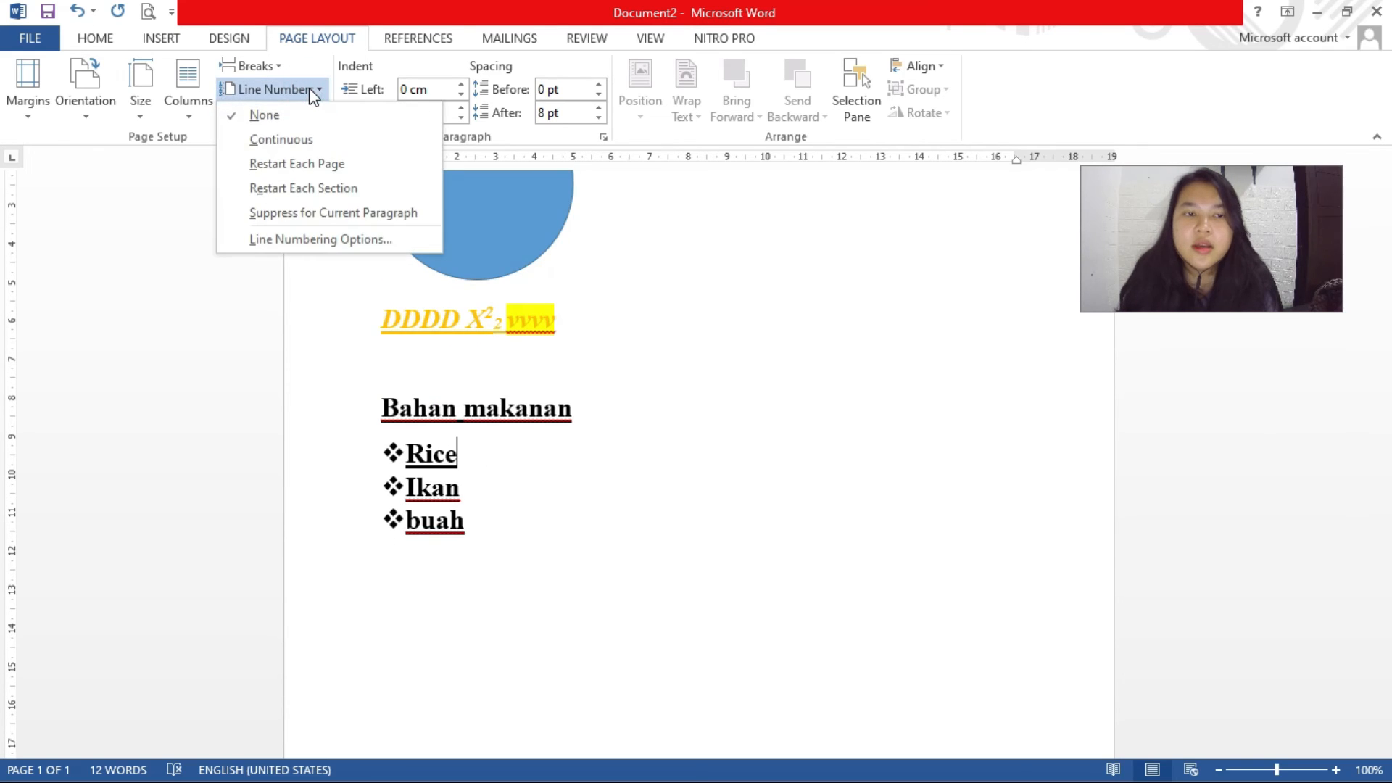
pyautogui.click(304, 143)
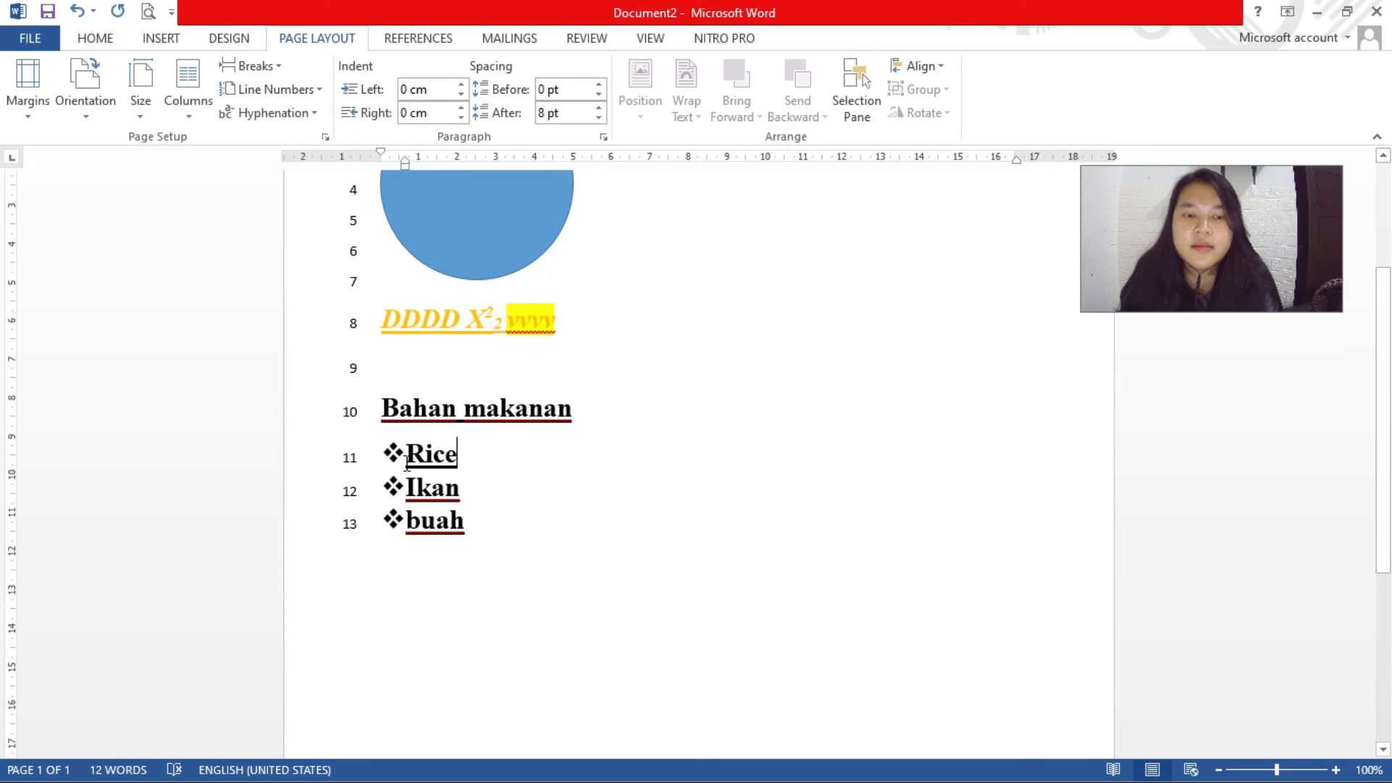
pyautogui.scroll(3, 376, 384)
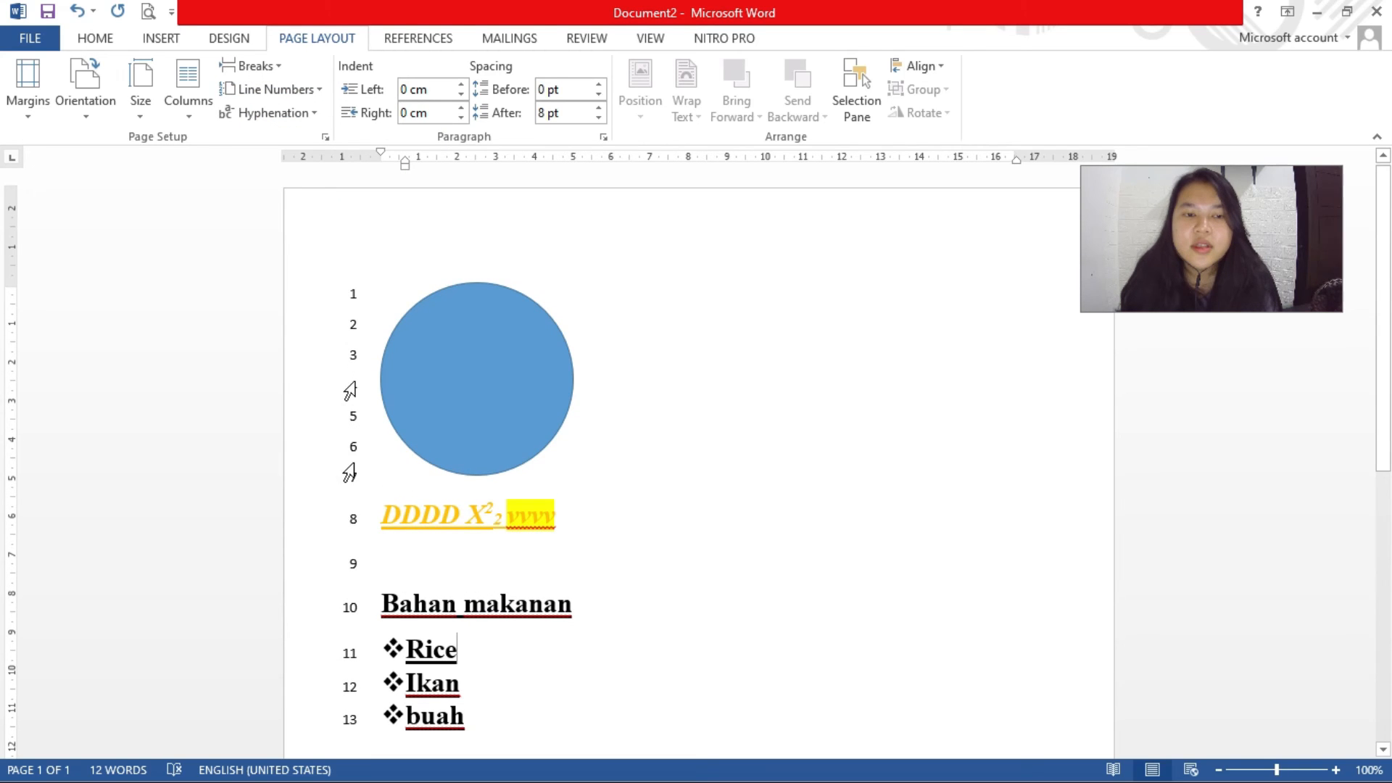
pyautogui.scroll(-2, 399, 504)
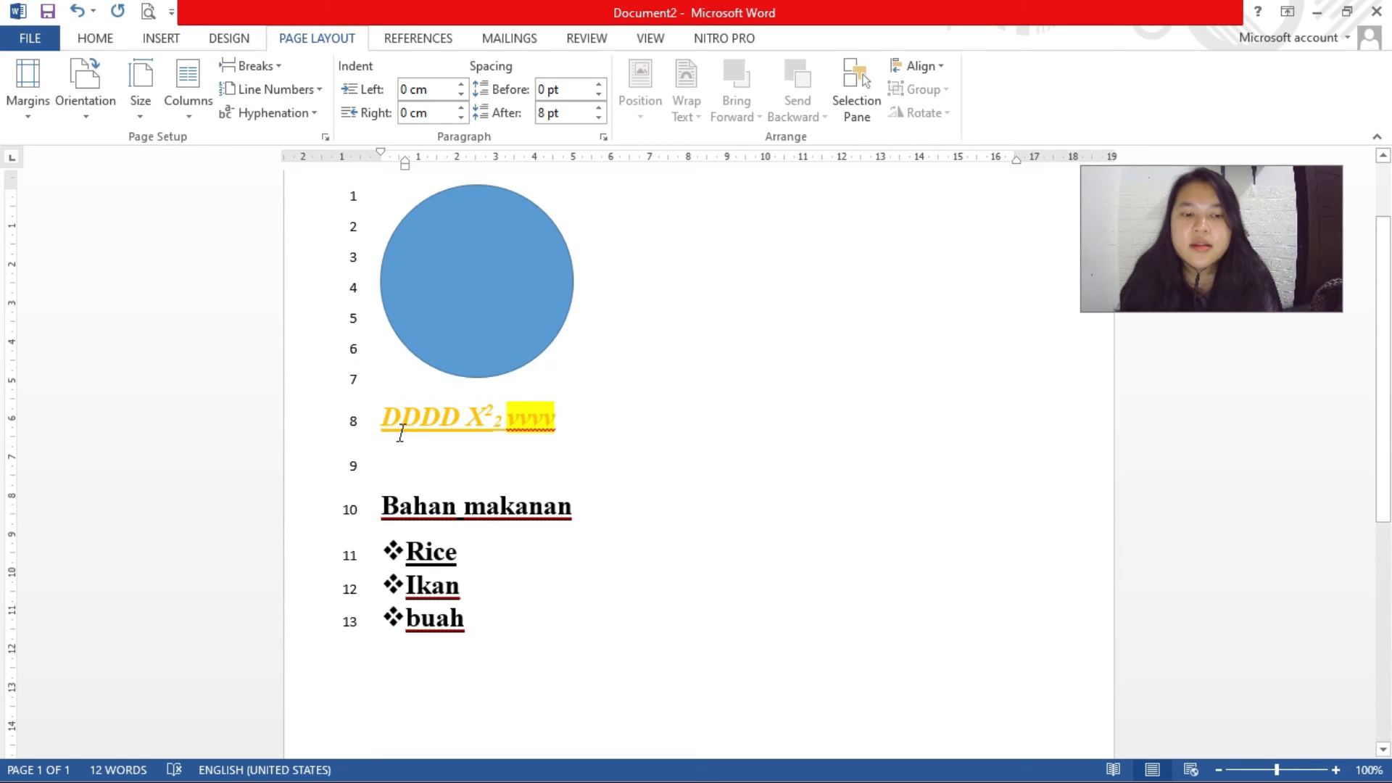
pyautogui.click(397, 463)
pyautogui.scroll(2, 384, 348)
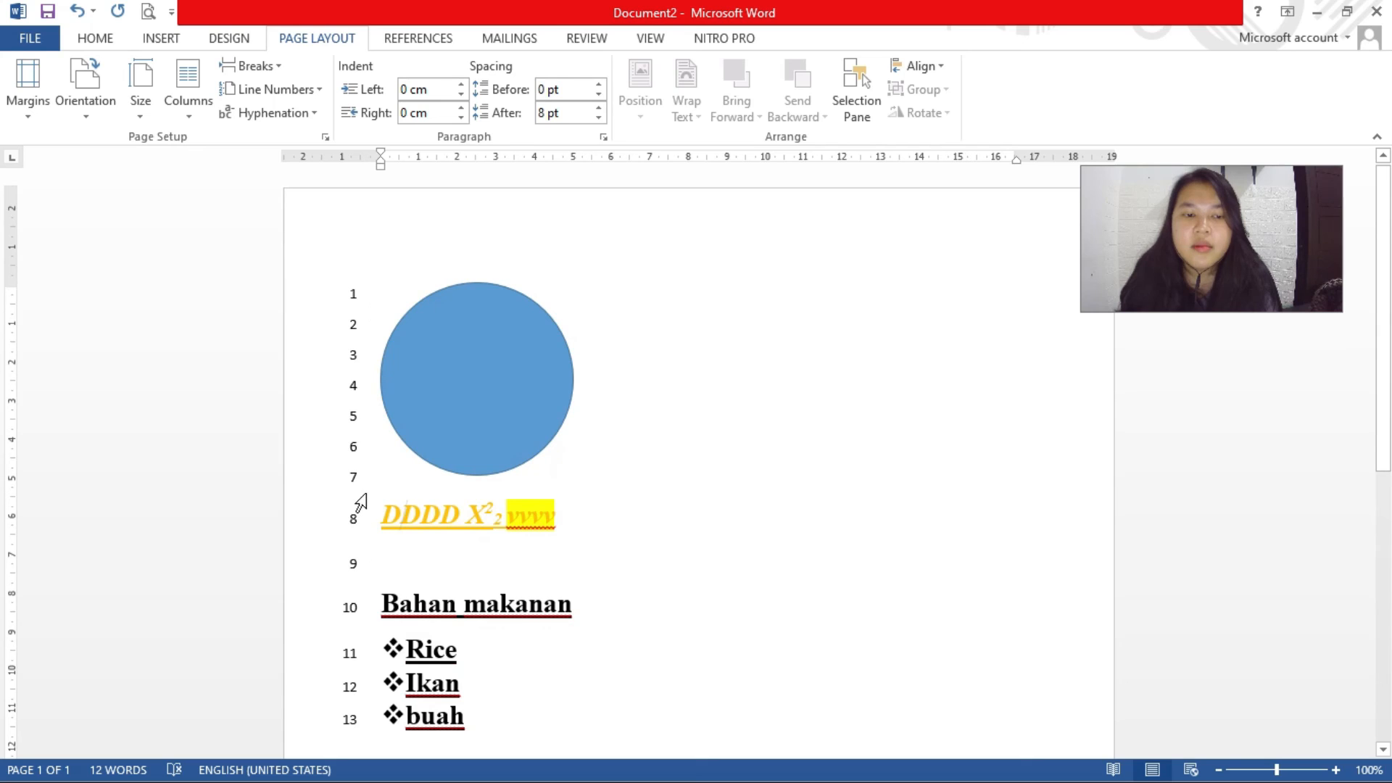
pyautogui.scroll(-3, 360, 502)
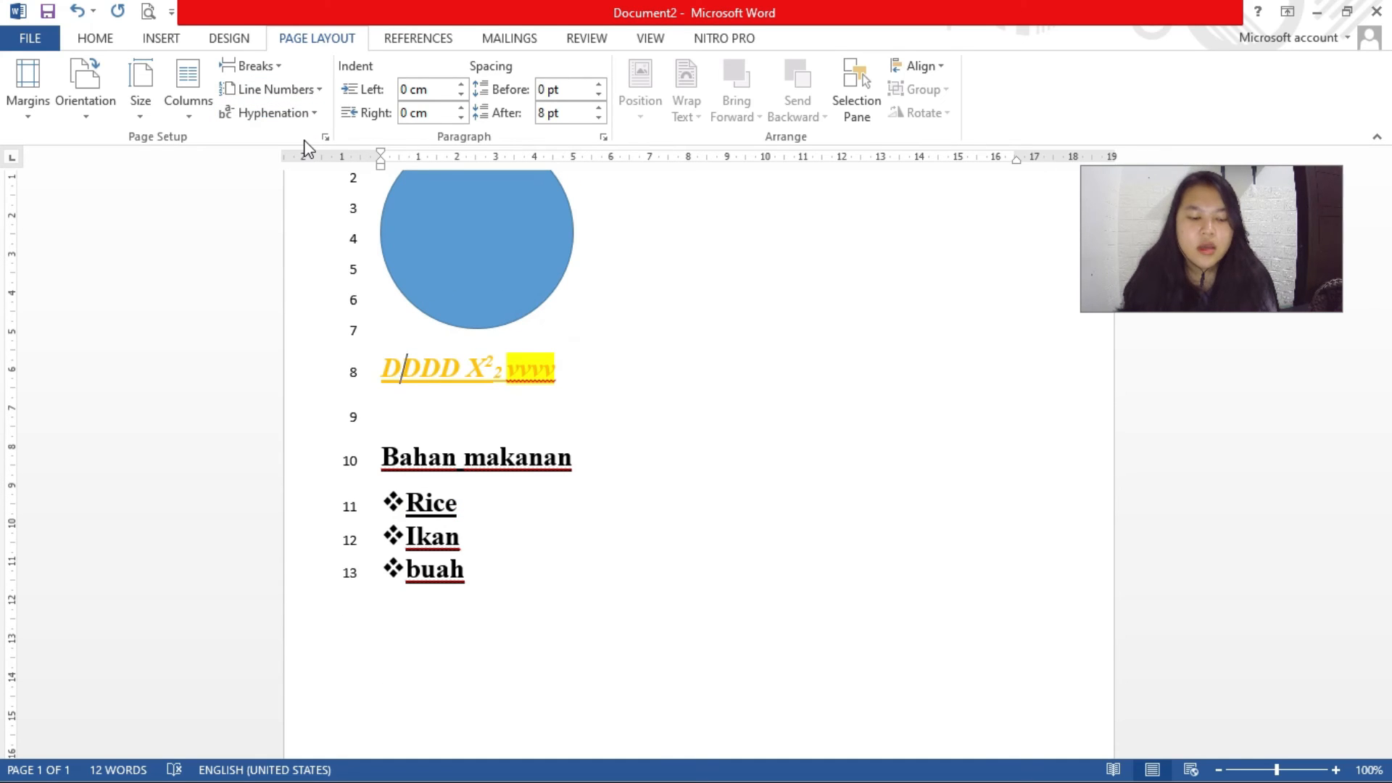
pyautogui.hotkey('ctrl', 'z')
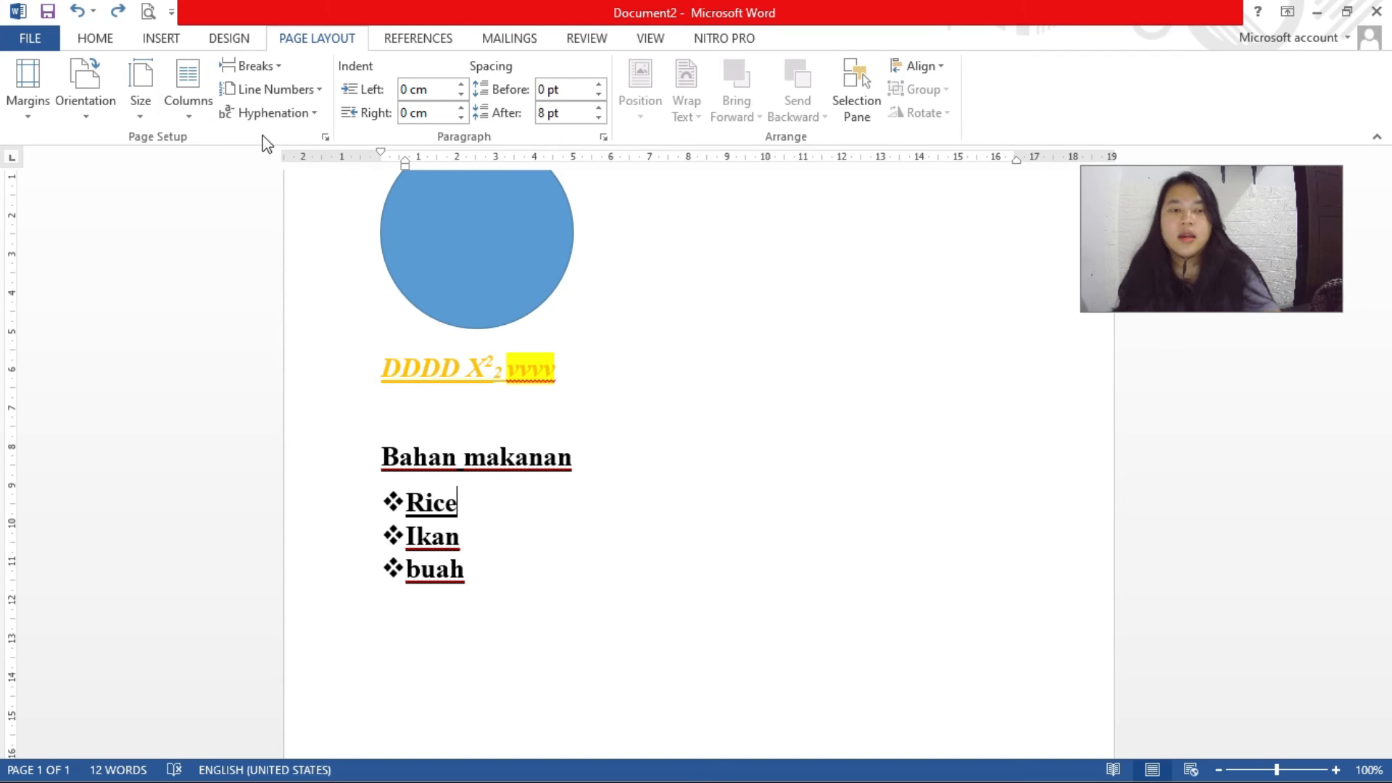
# Select the Bahan makanan heading with its bulleted list to review its indent and spacing settings, and clear the selection
pyautogui.click(484, 460)
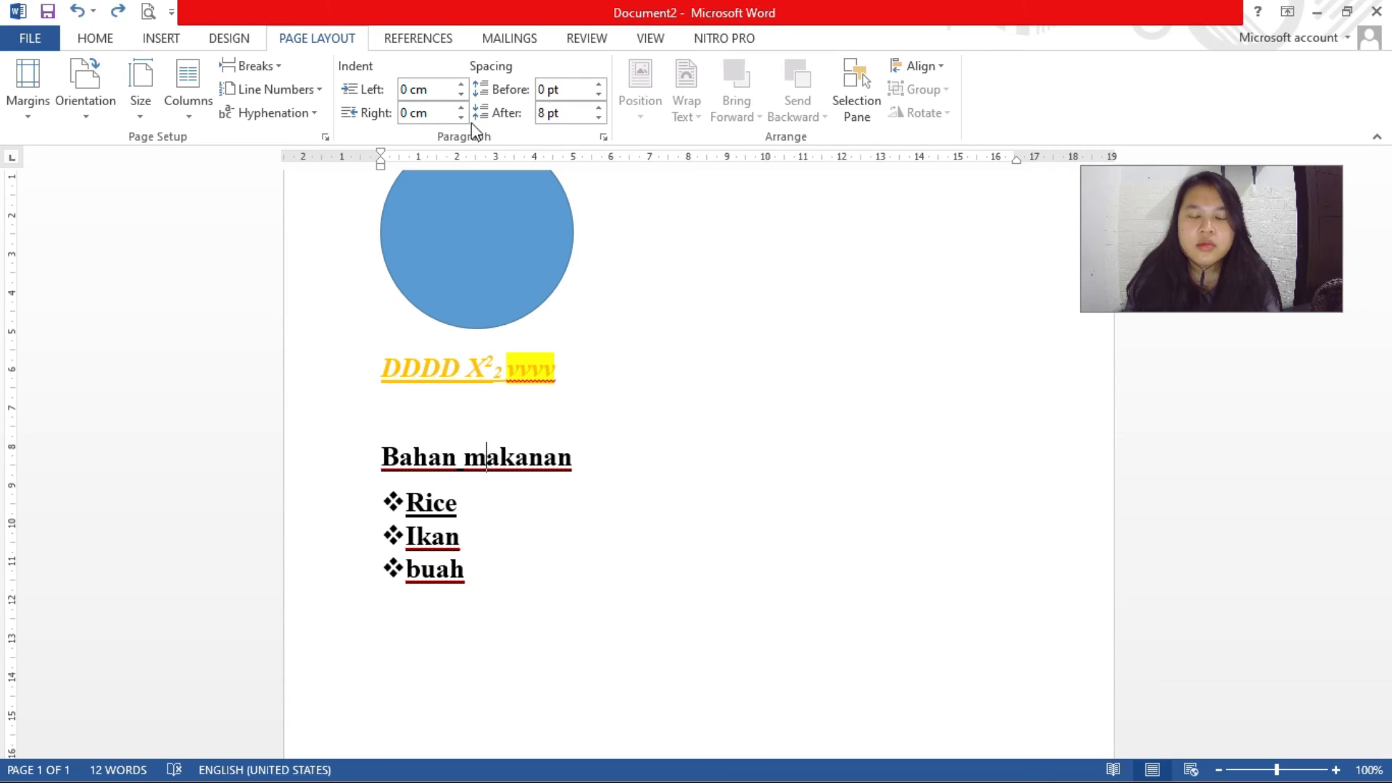
pyautogui.moveTo(451, 461); pyautogui.dragTo(478, 571)
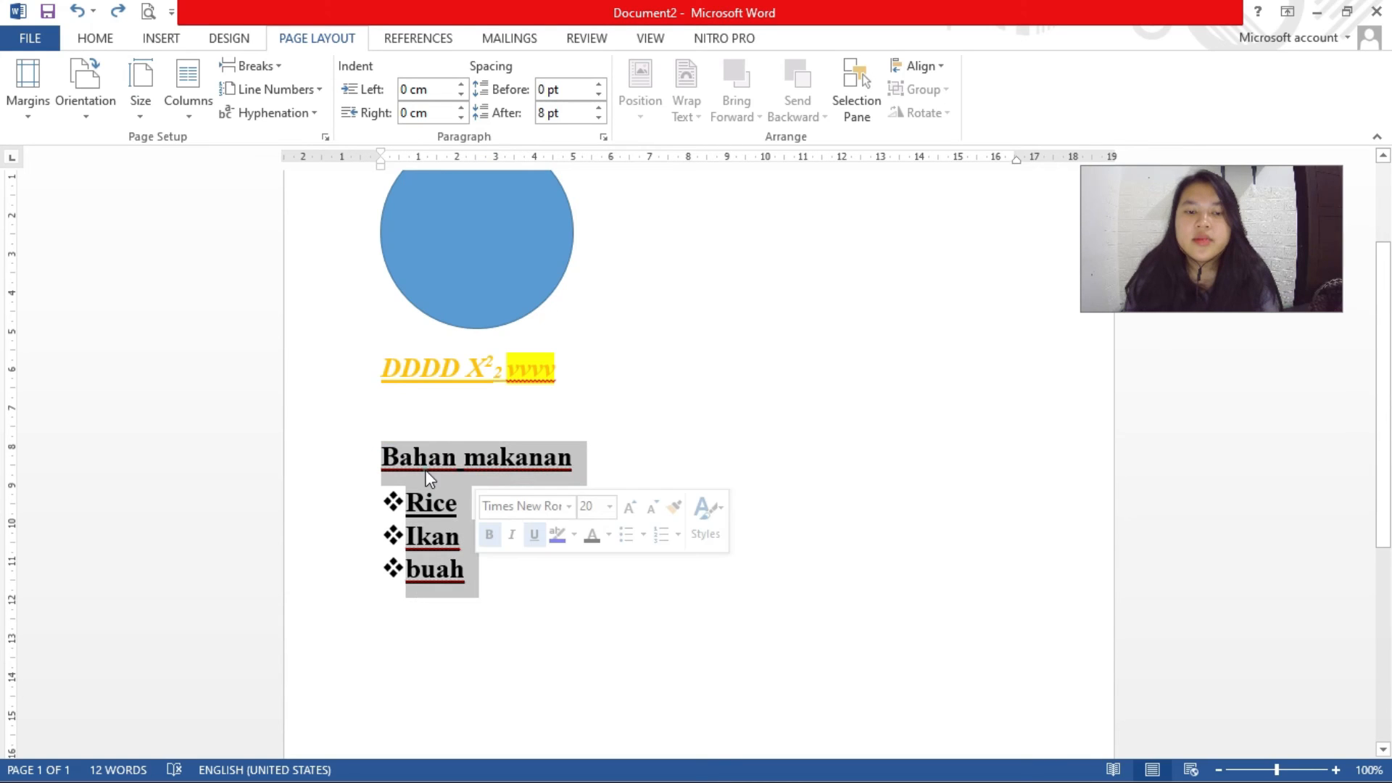
pyautogui.click(426, 466)
pyautogui.moveTo(383, 448); pyautogui.dragTo(475, 573)
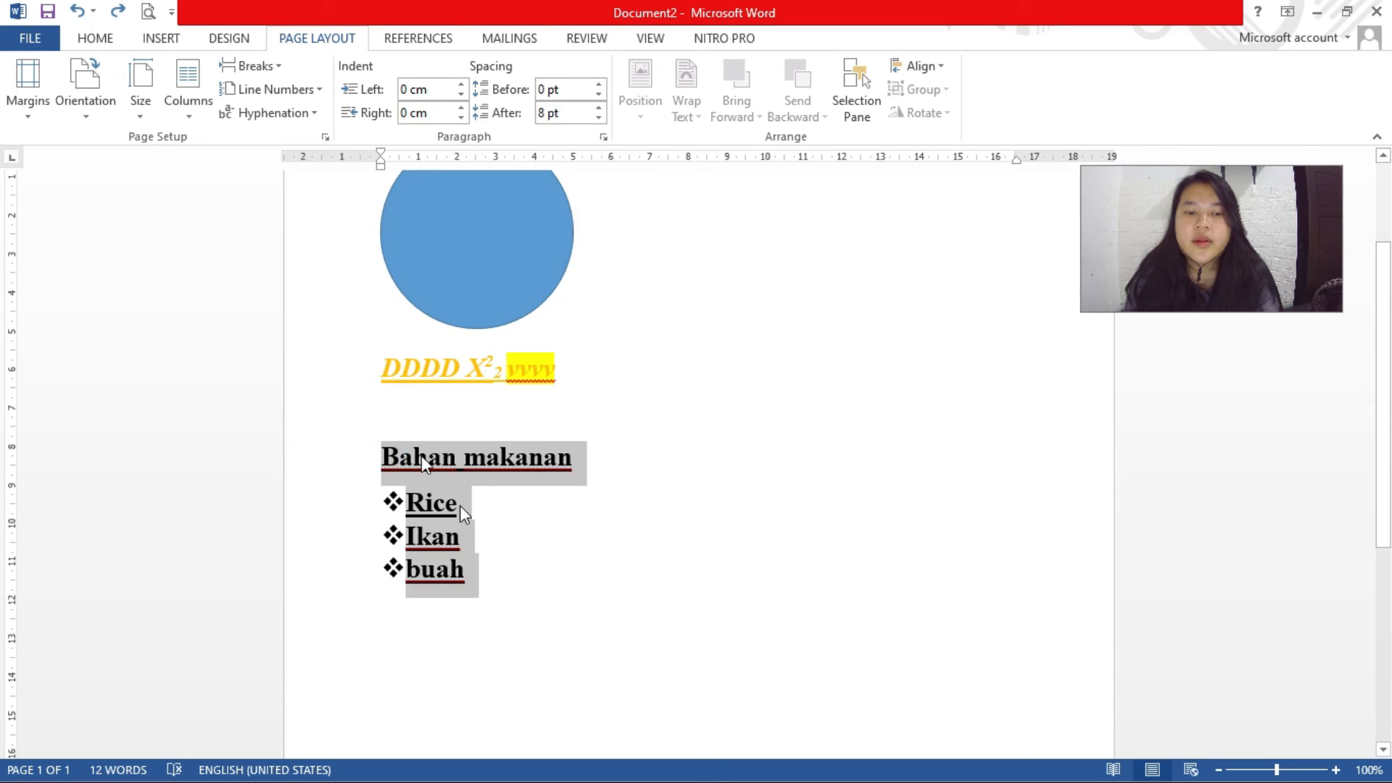
pyautogui.click(381, 456)
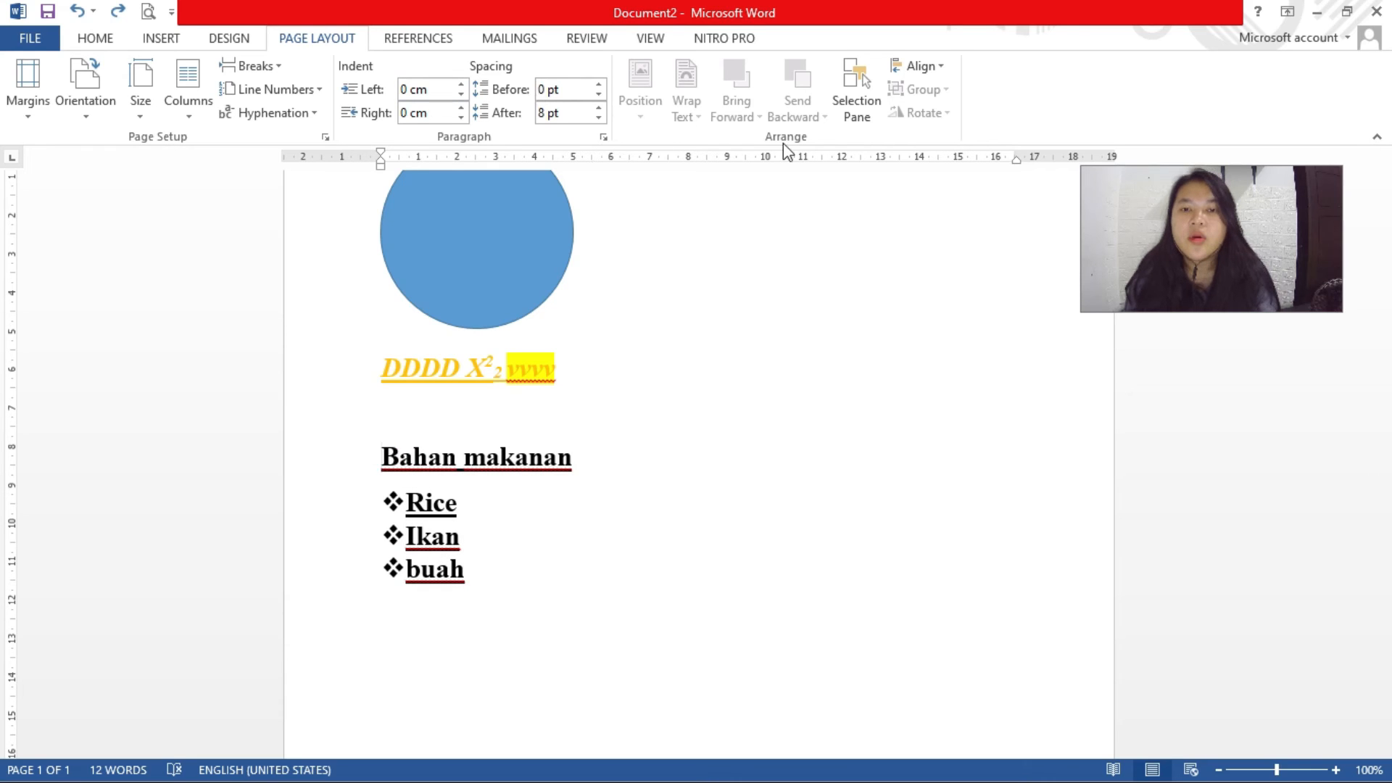
# Set the blue circle's position to In Line with Text
pyautogui.click(500, 275)
pyautogui.click(653, 308)
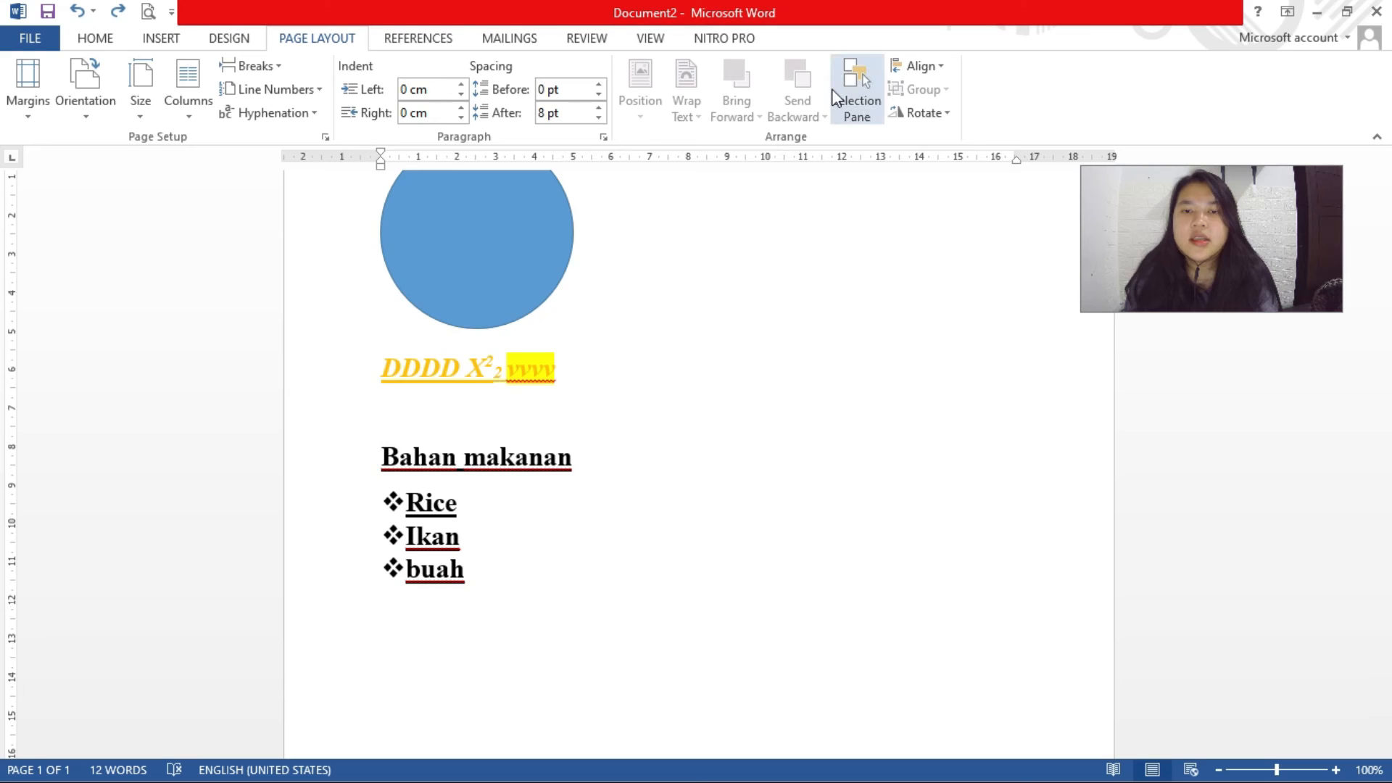
pyautogui.click(536, 246)
pyautogui.scroll(1, 598, 402)
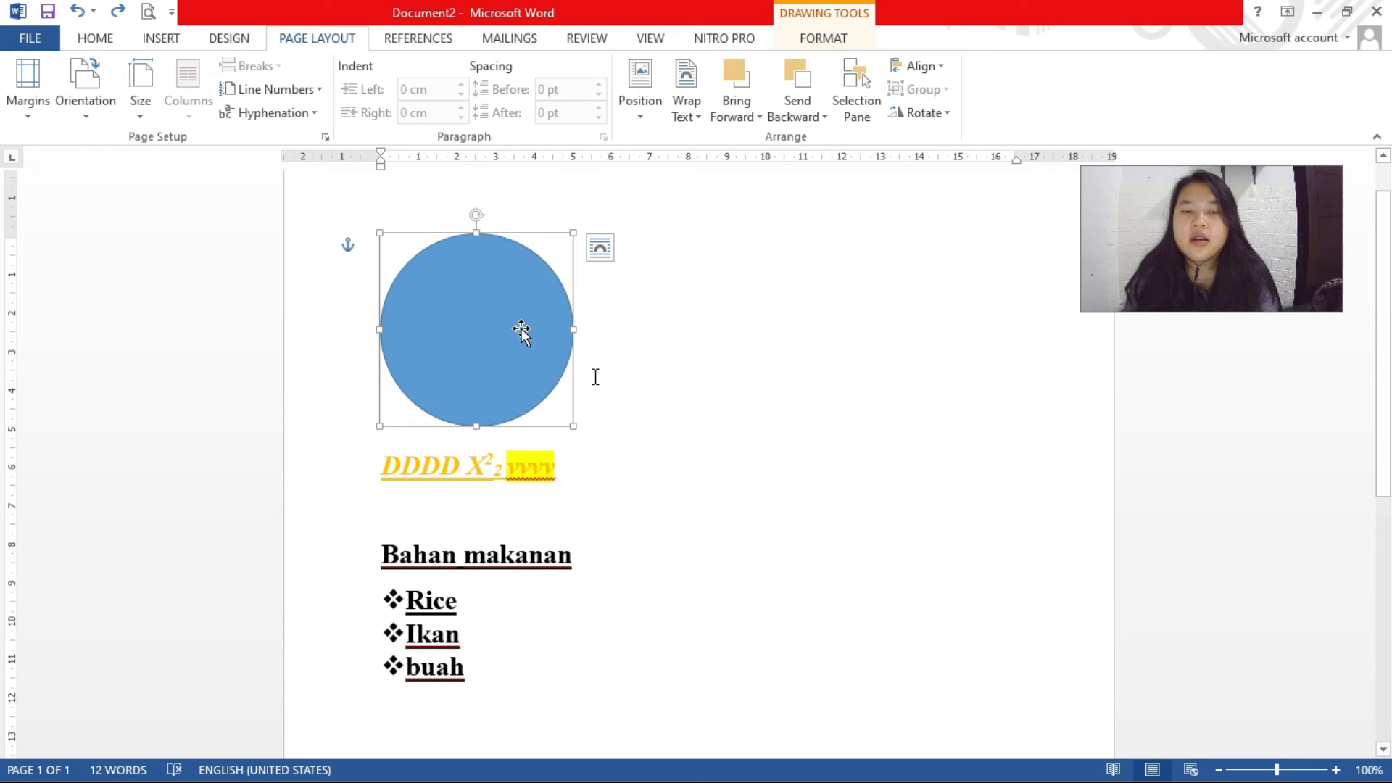
pyautogui.click(629, 116)
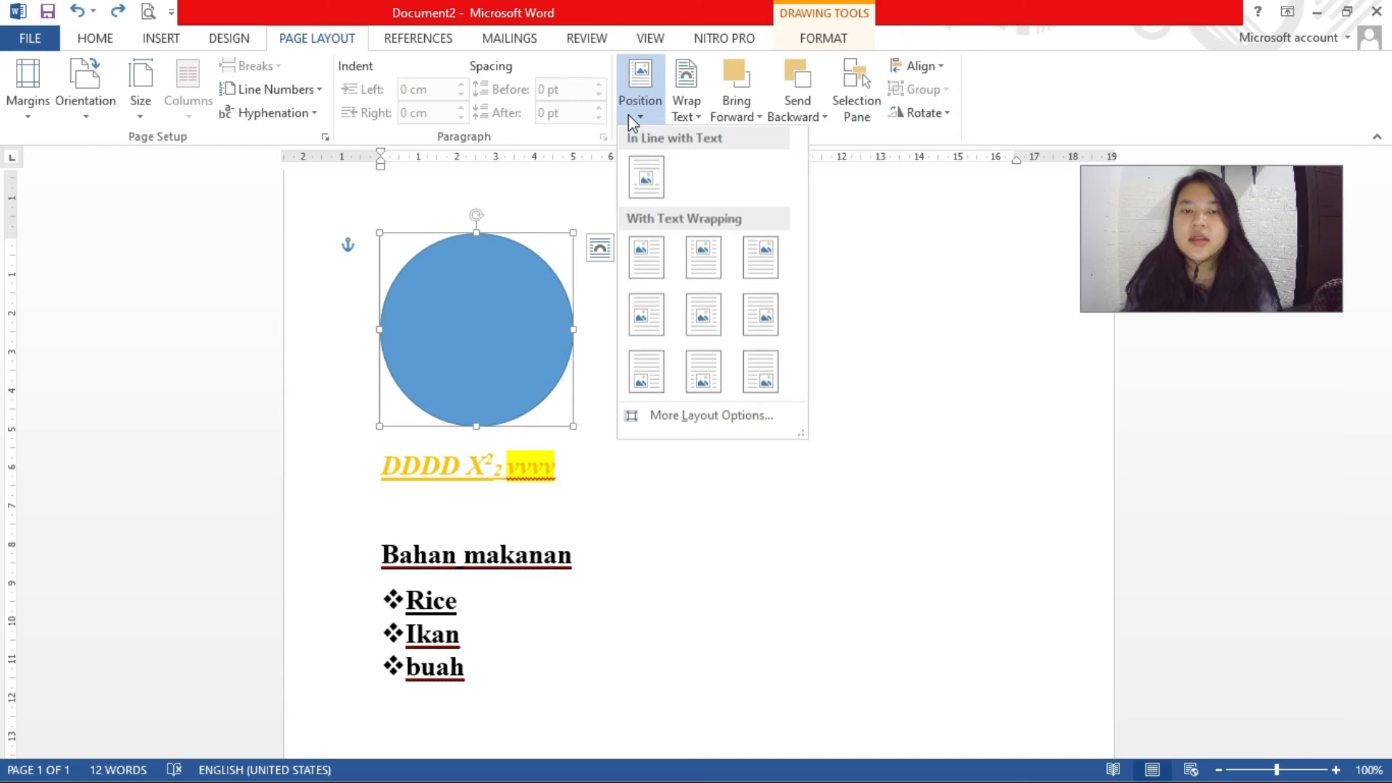
pyautogui.click(628, 115)
pyautogui.click(631, 115)
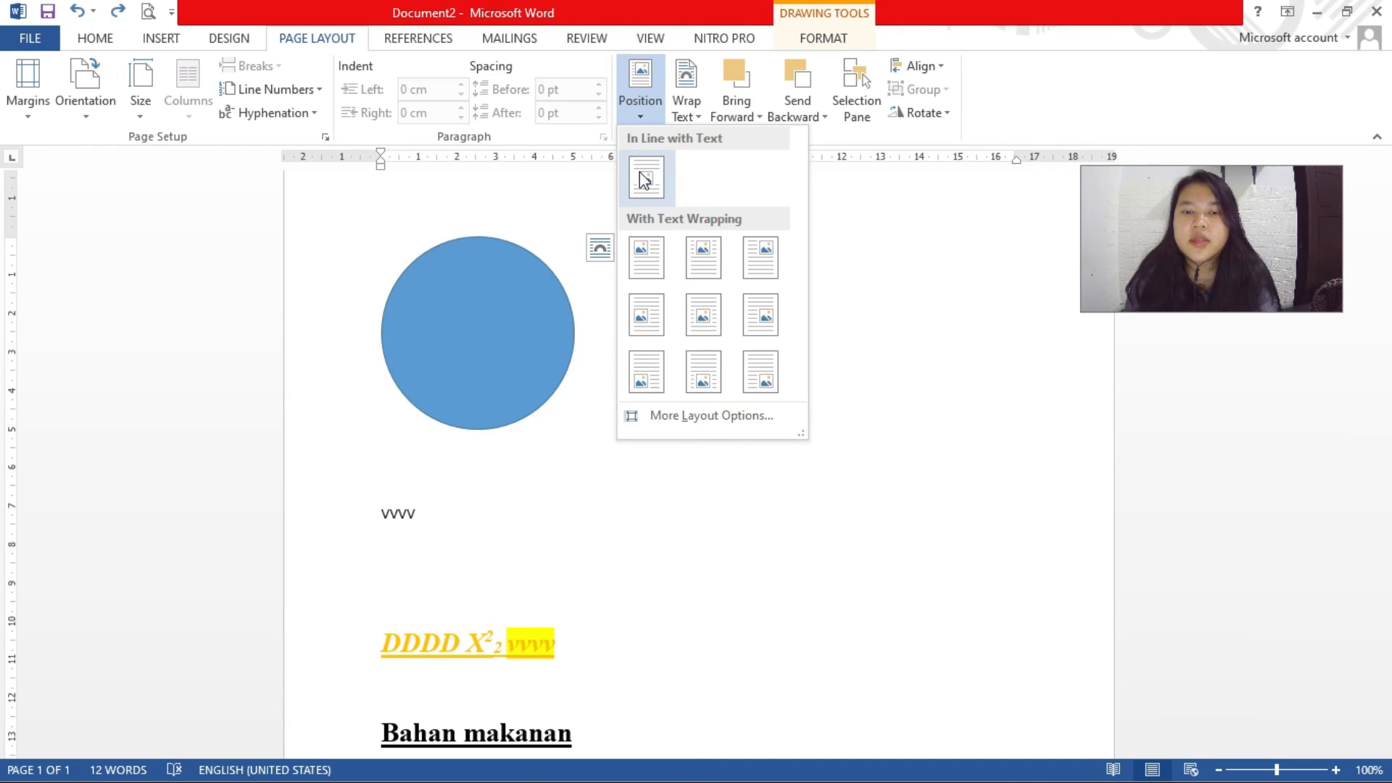
# Examine the text wrapping, alignment and rotation options for the circle without applying any
pyautogui.click(698, 118)
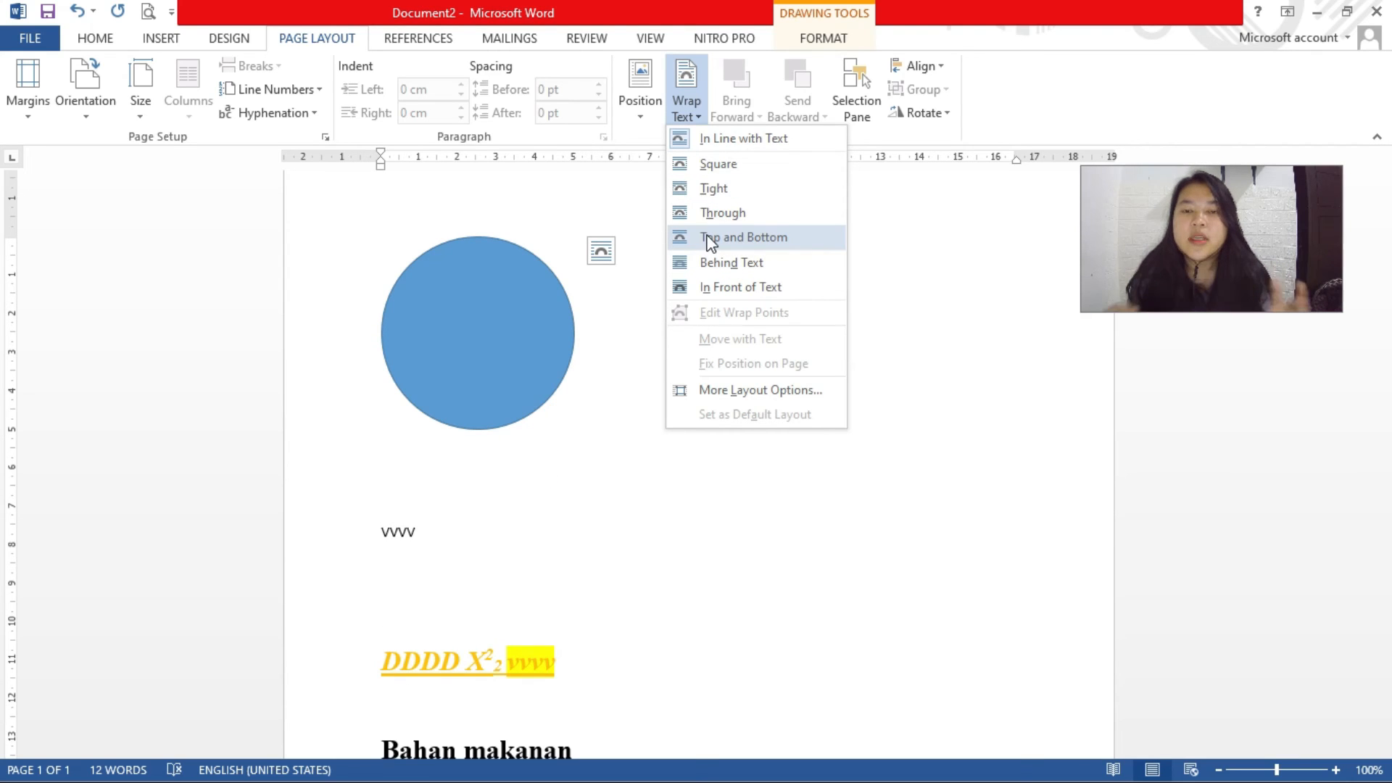
pyautogui.click(556, 471)
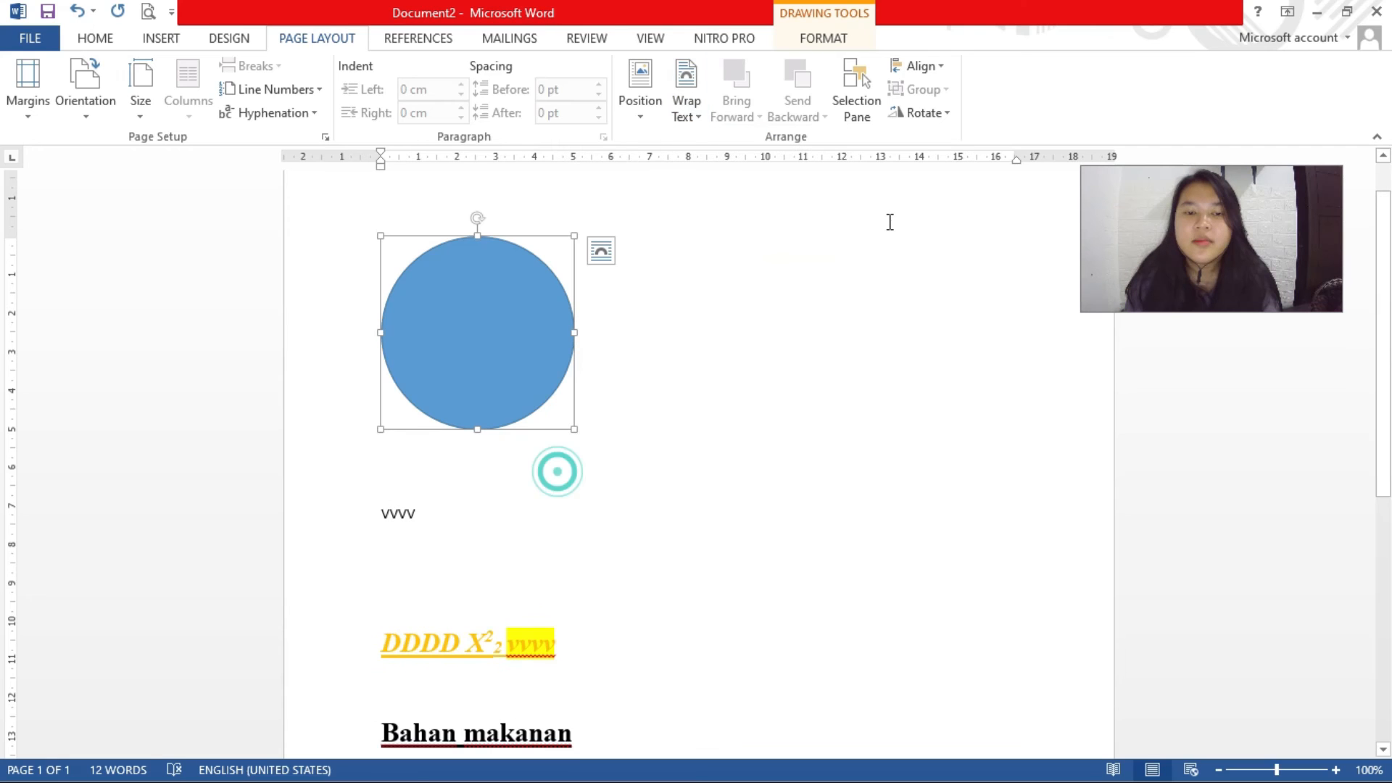
pyautogui.click(927, 65)
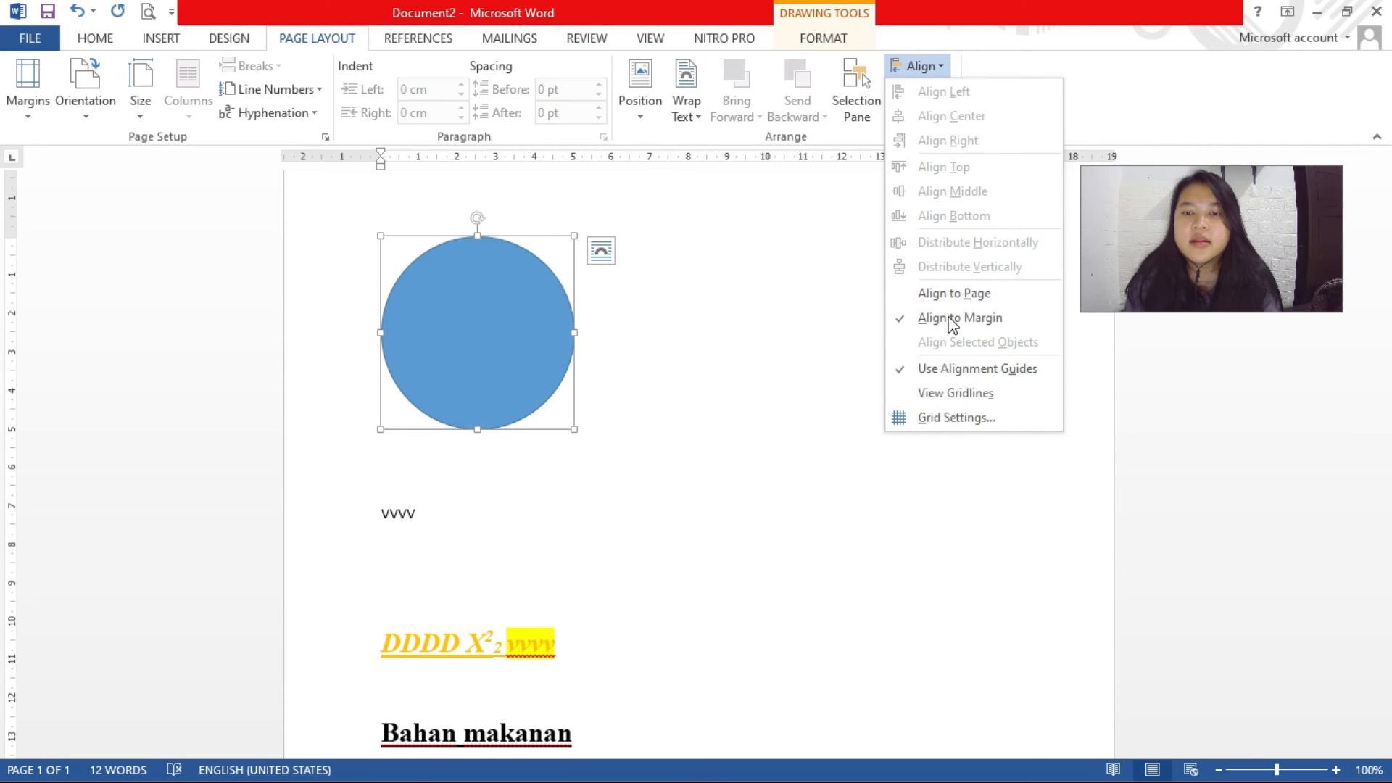
pyautogui.click(861, 134)
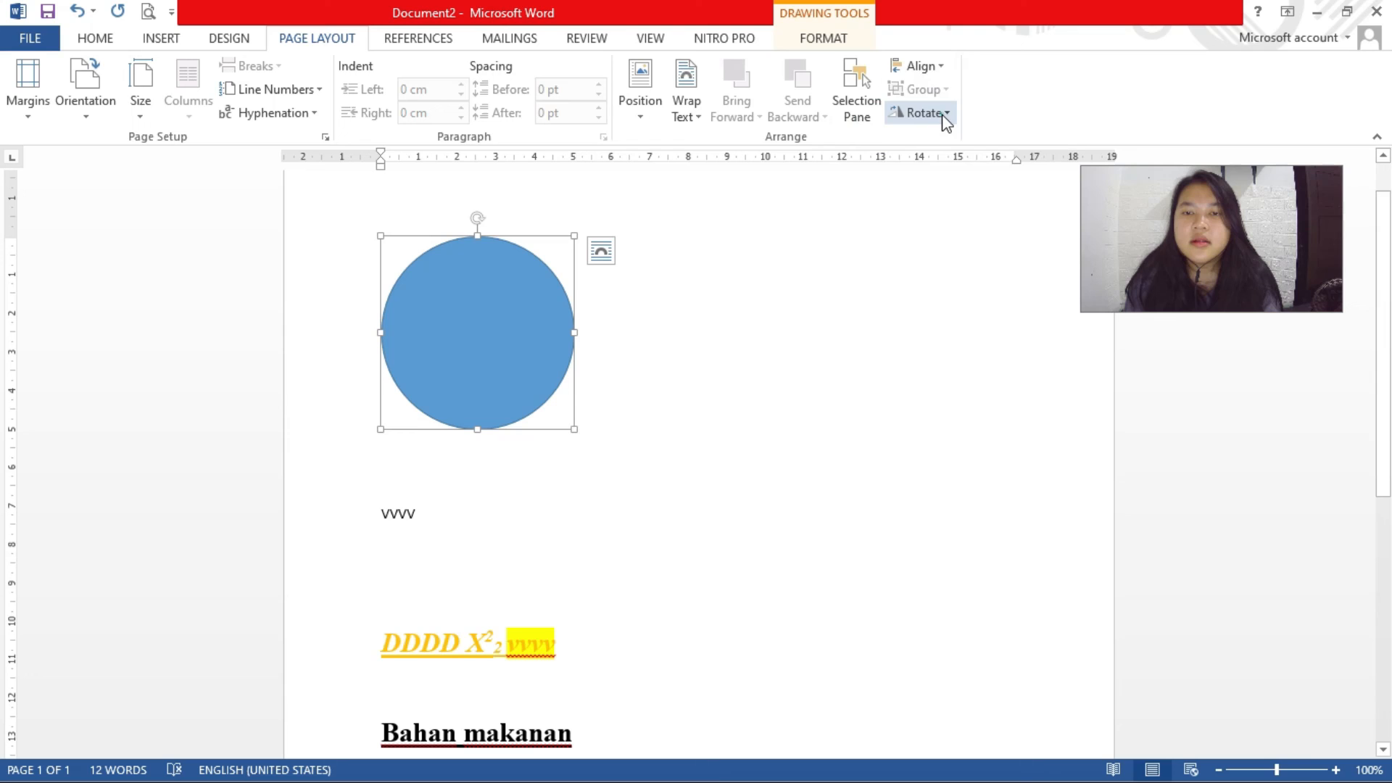
pyautogui.click(921, 113)
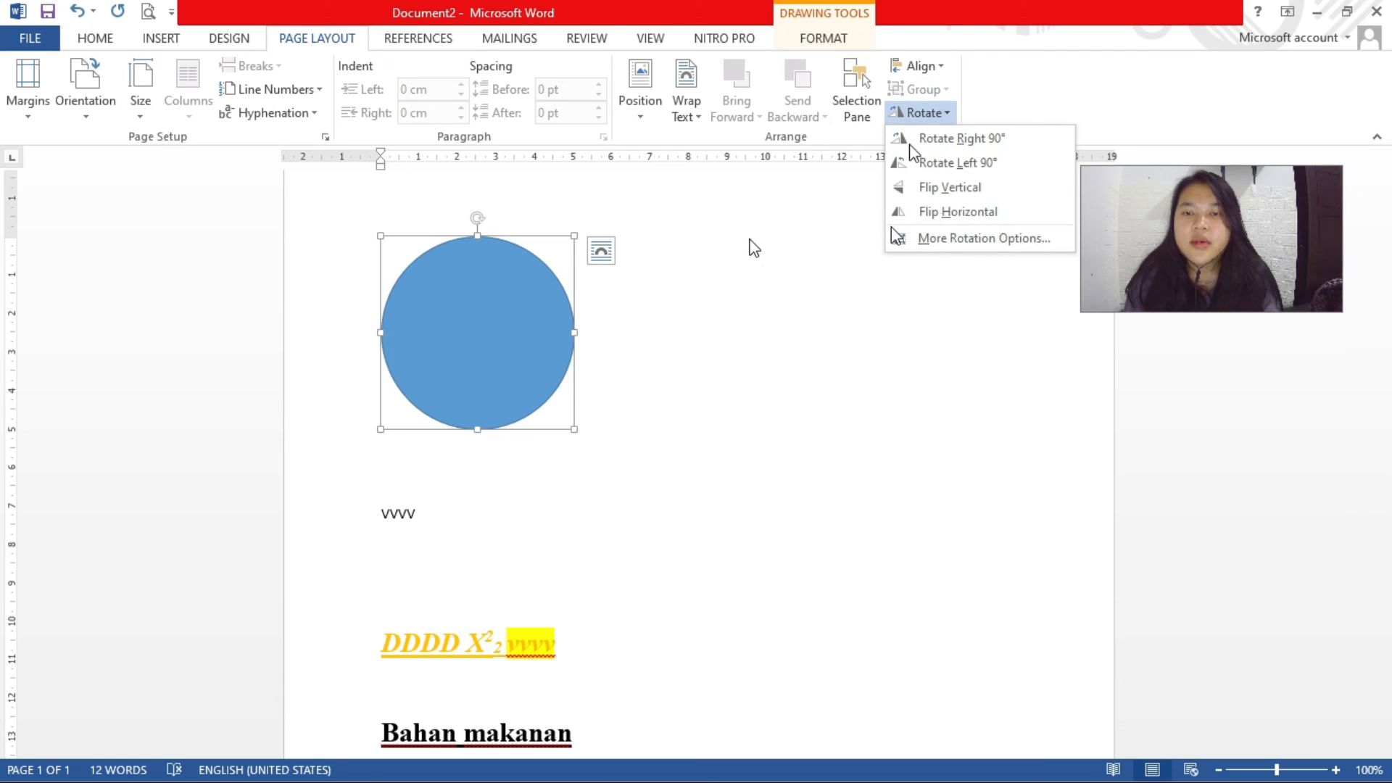
pyautogui.click(644, 298)
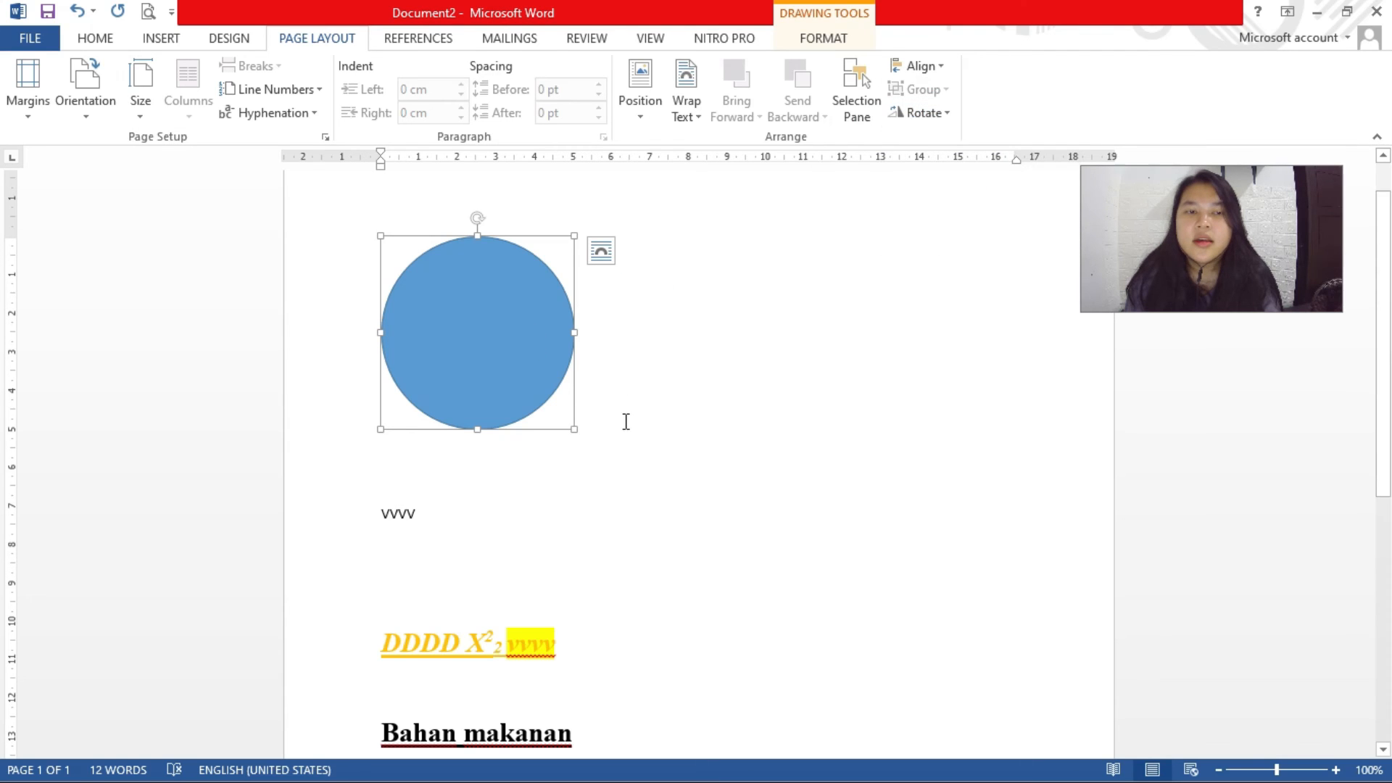
# Delete the empty lines between the circle and the orange DDDD line, and maximize the document window
pyautogui.scroll(-3, 626, 421)
pyautogui.scroll(4, 621, 469)
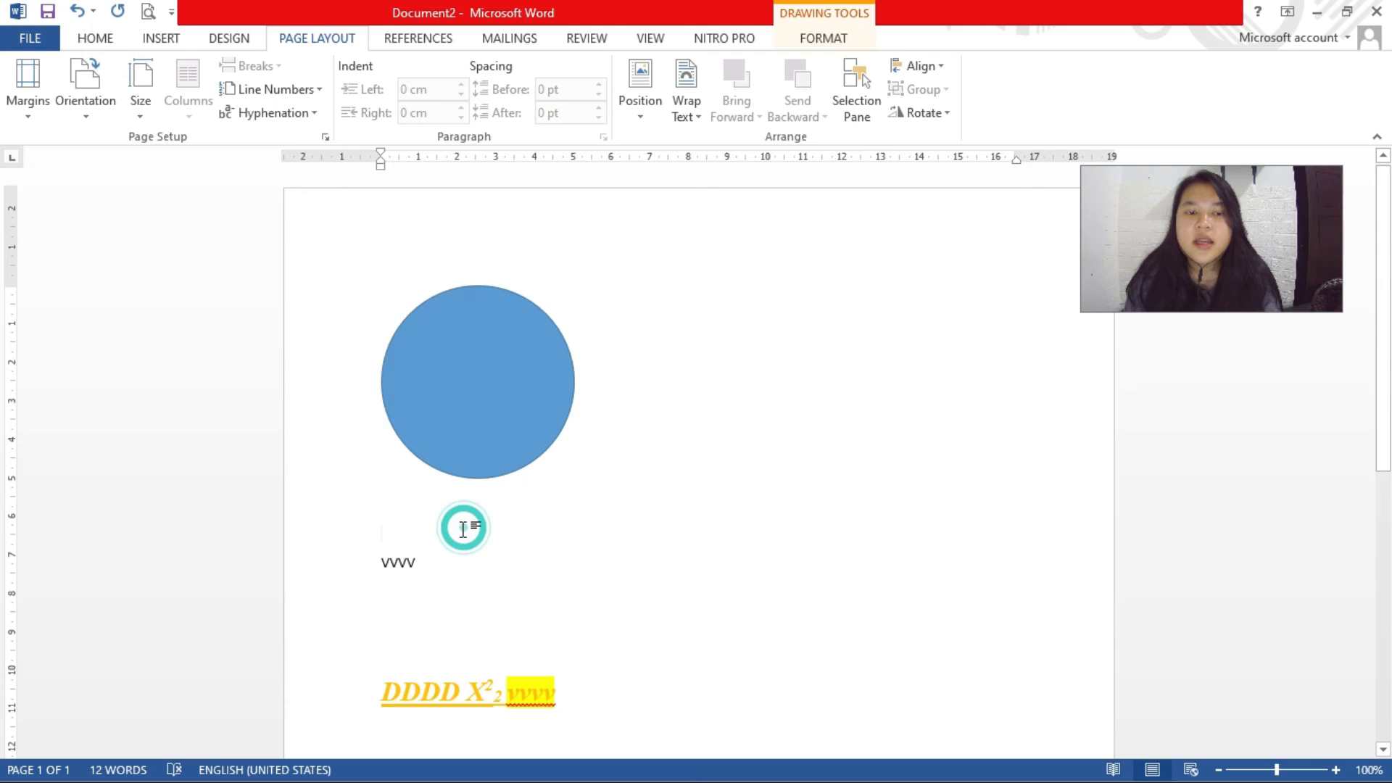
pyautogui.click(466, 528)
pyautogui.press('BackSpace')
pyautogui.click(394, 628)
pyautogui.press('BackSpace')
pyautogui.press('BackSpace')
pyautogui.press('BackSpace')
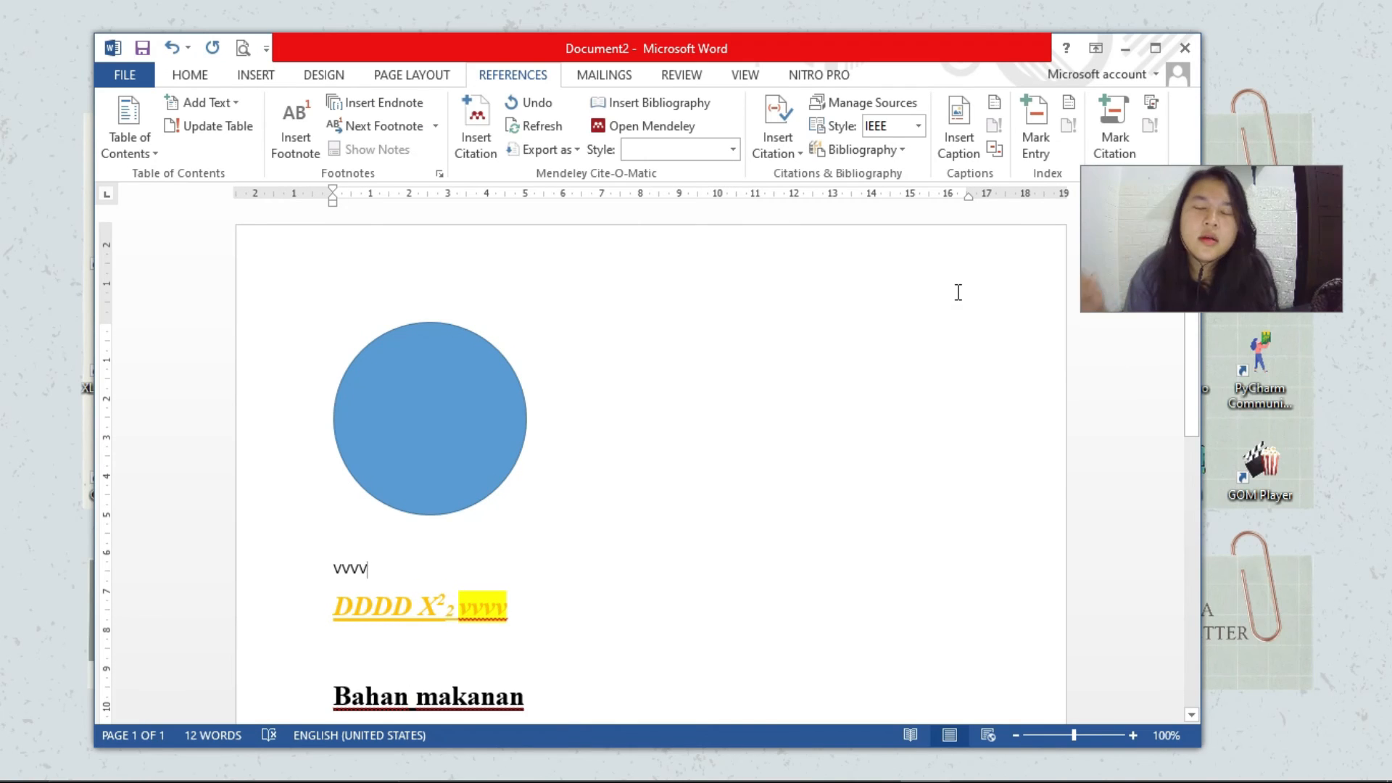
pyautogui.click(1154, 48)
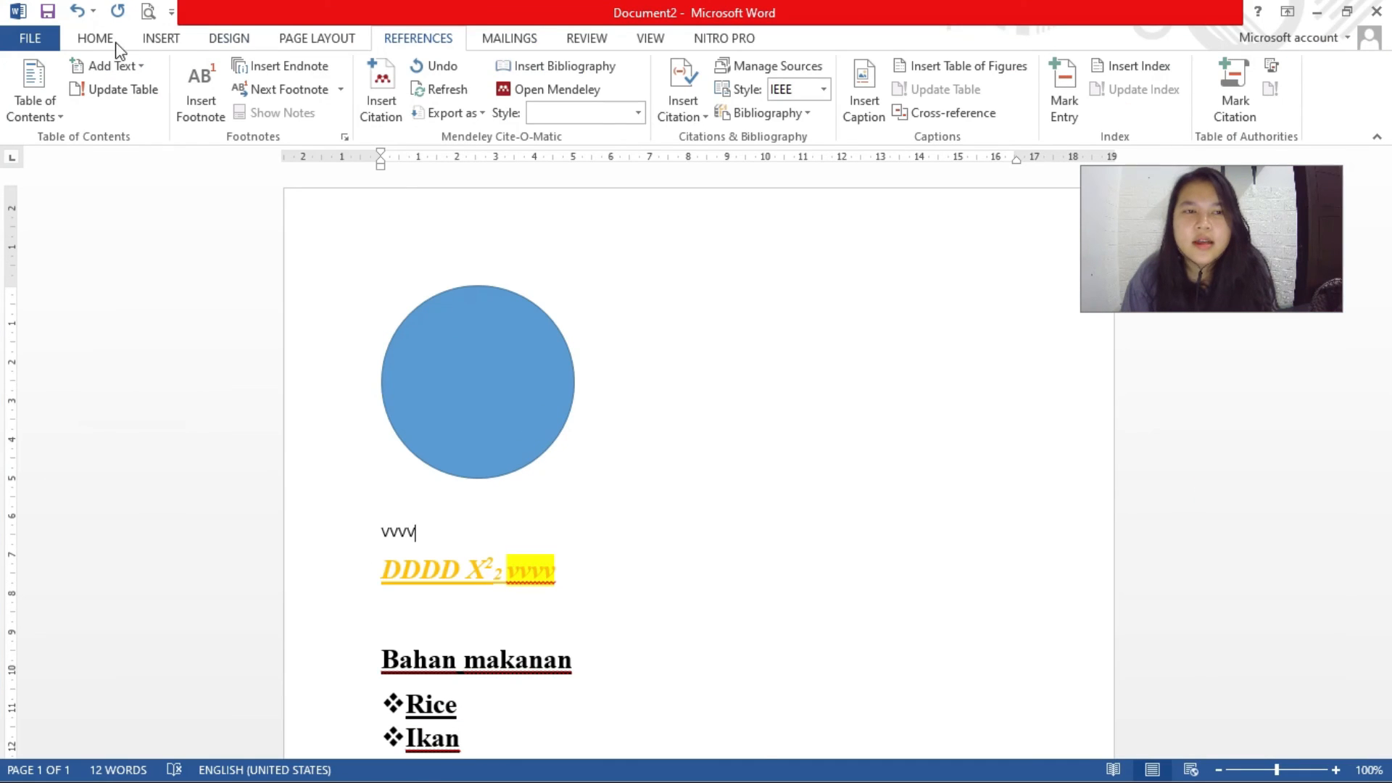
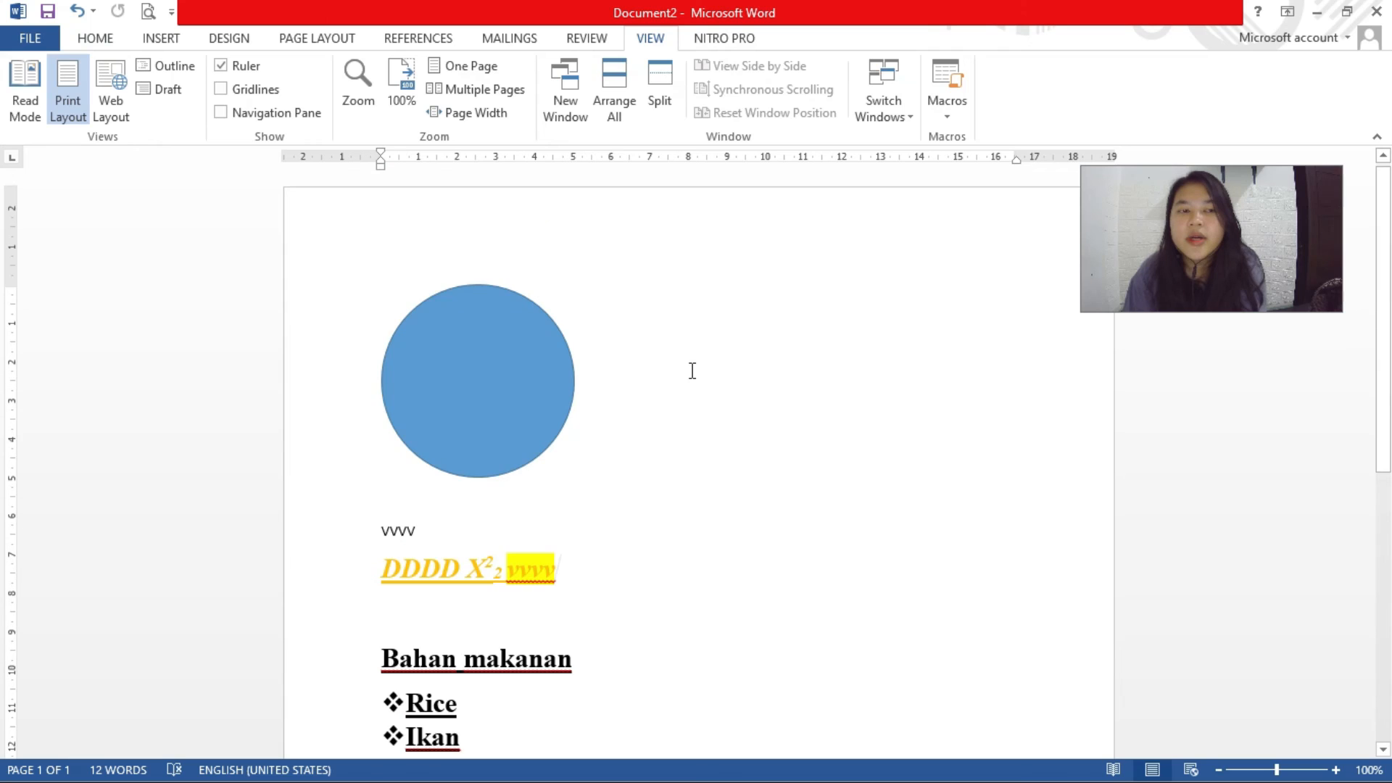
# Examine the Home, References and Nitro Pro command sets alongside the document's contents
pyautogui.click(79, 36)
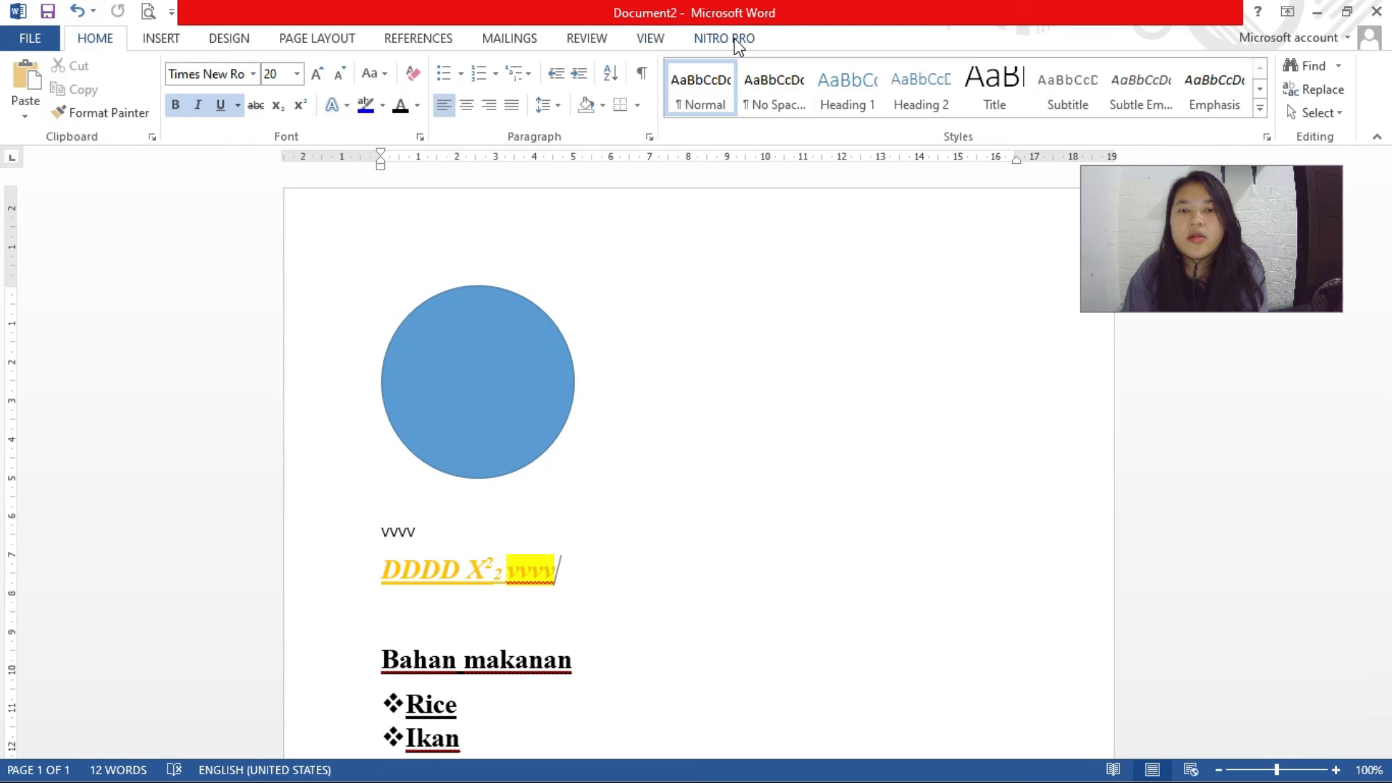
pyautogui.scroll(-9, 673, 374)
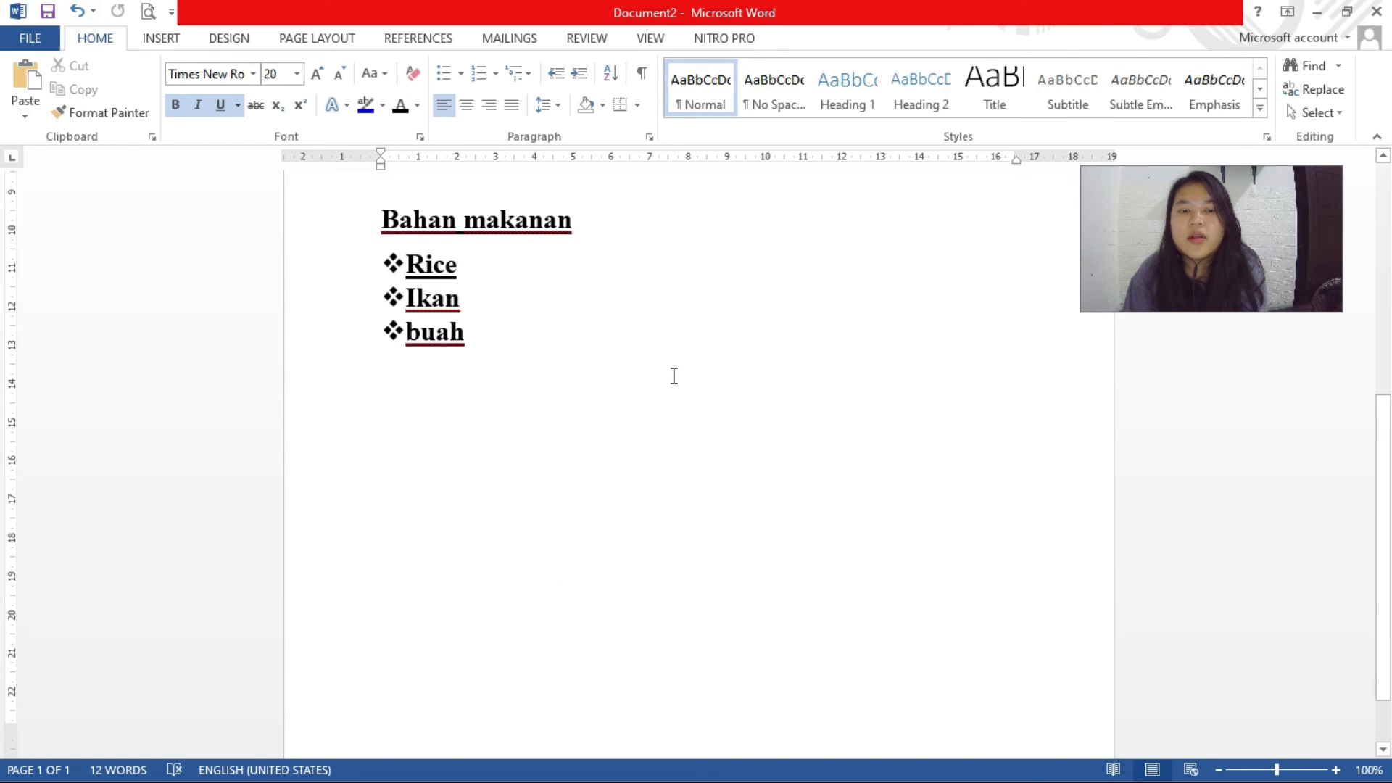
pyautogui.scroll(6, 671, 372)
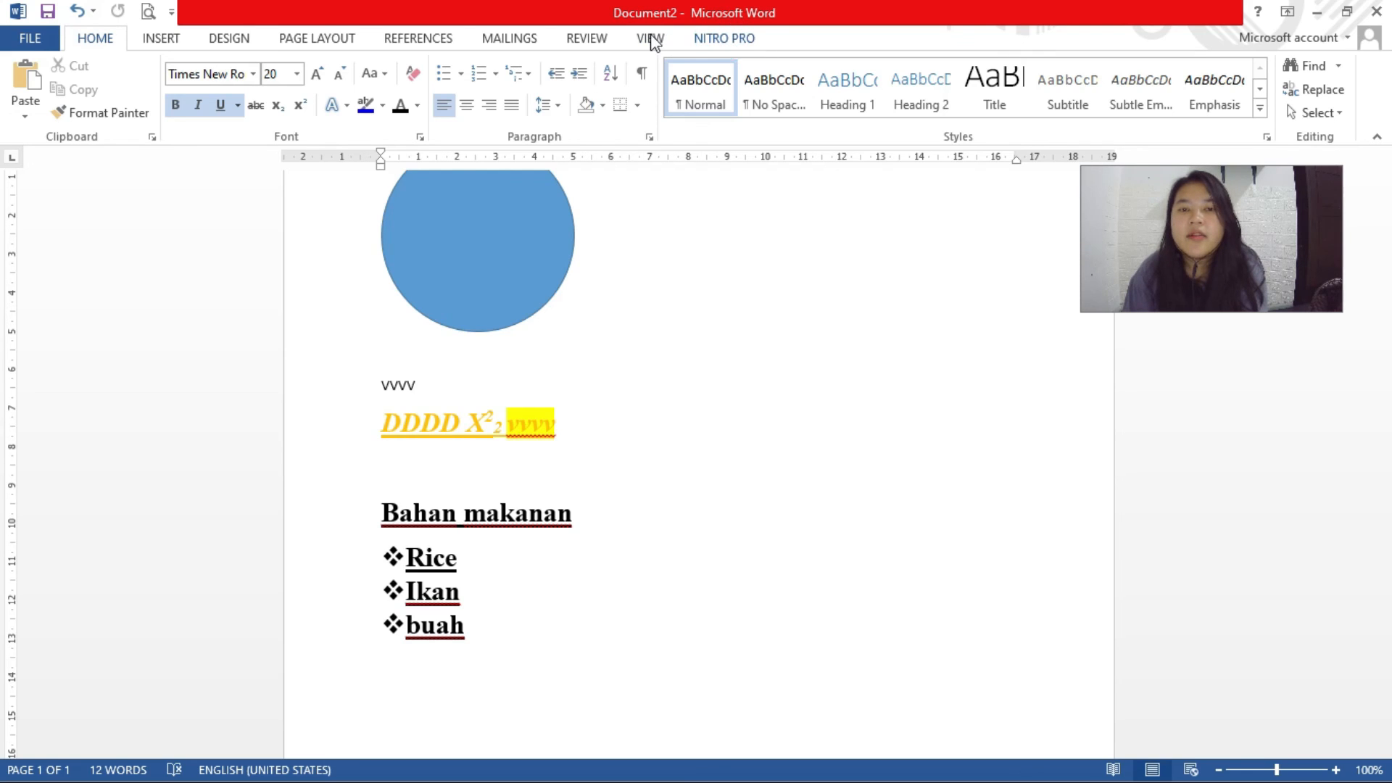
pyautogui.click(95, 40)
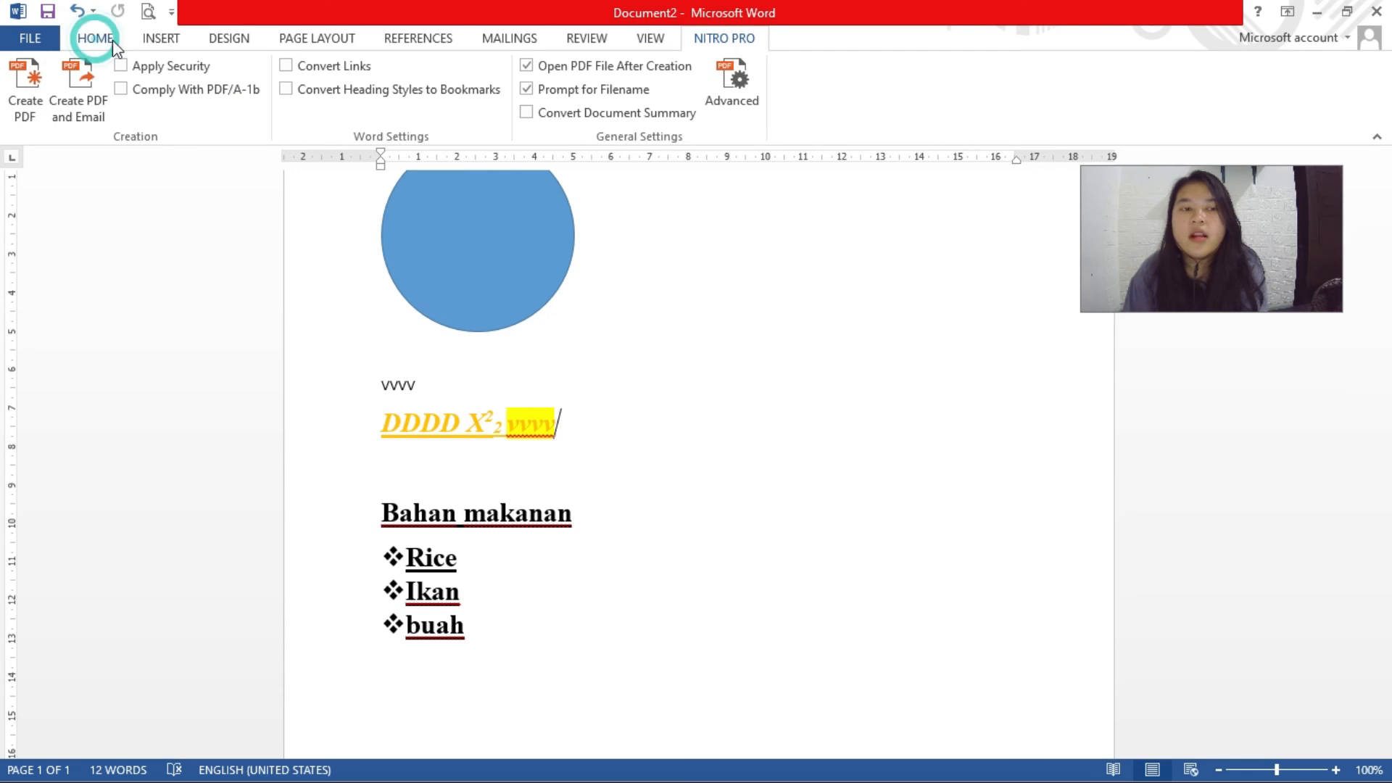
pyautogui.scroll(-3, 655, 347)
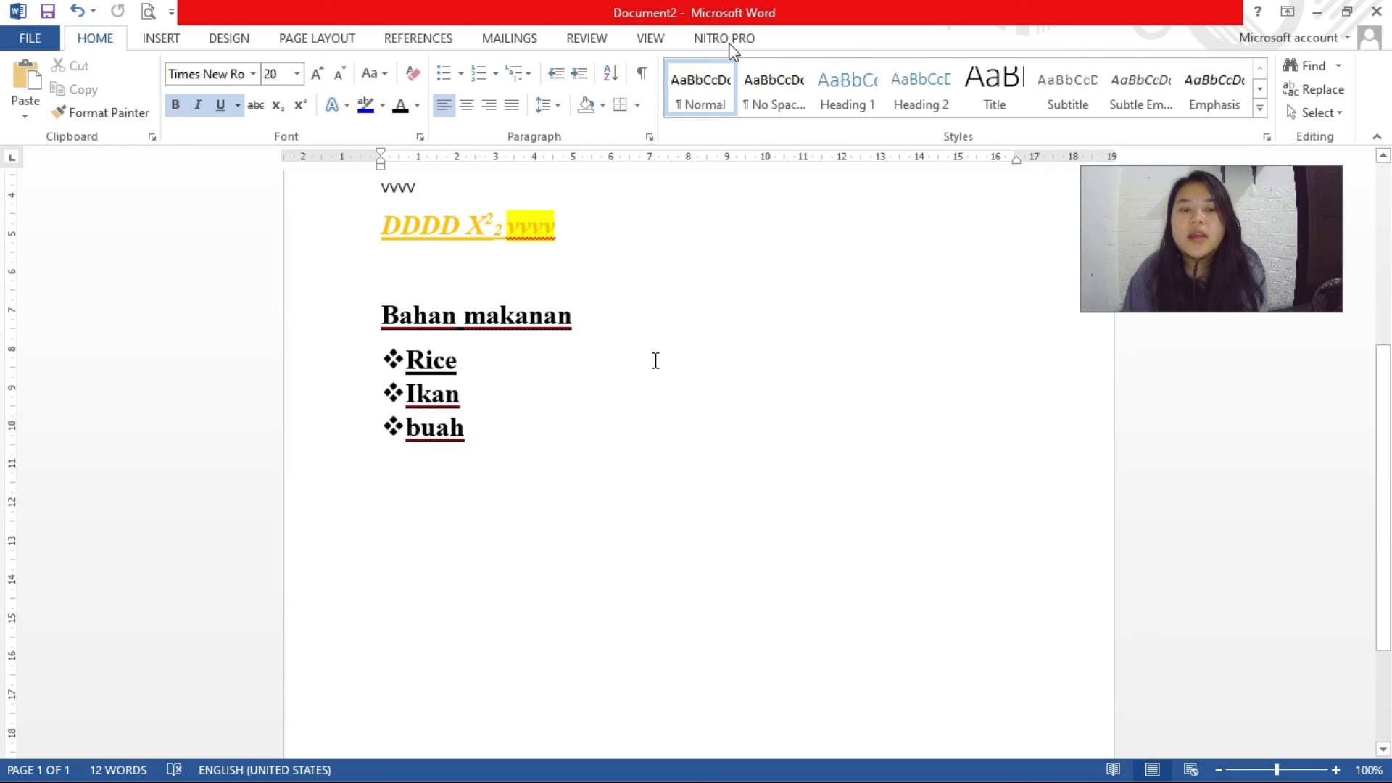
pyautogui.scroll(3, 655, 361)
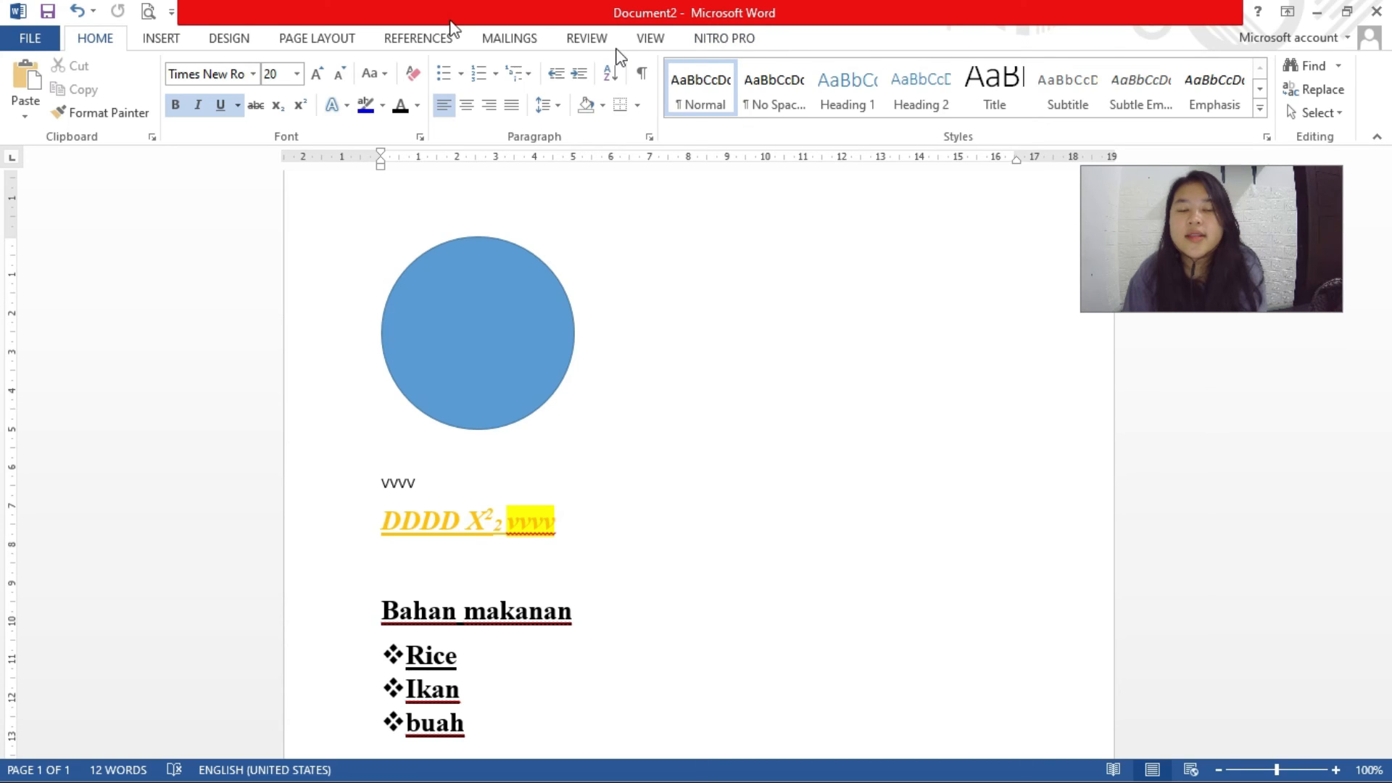
pyautogui.click(418, 38)
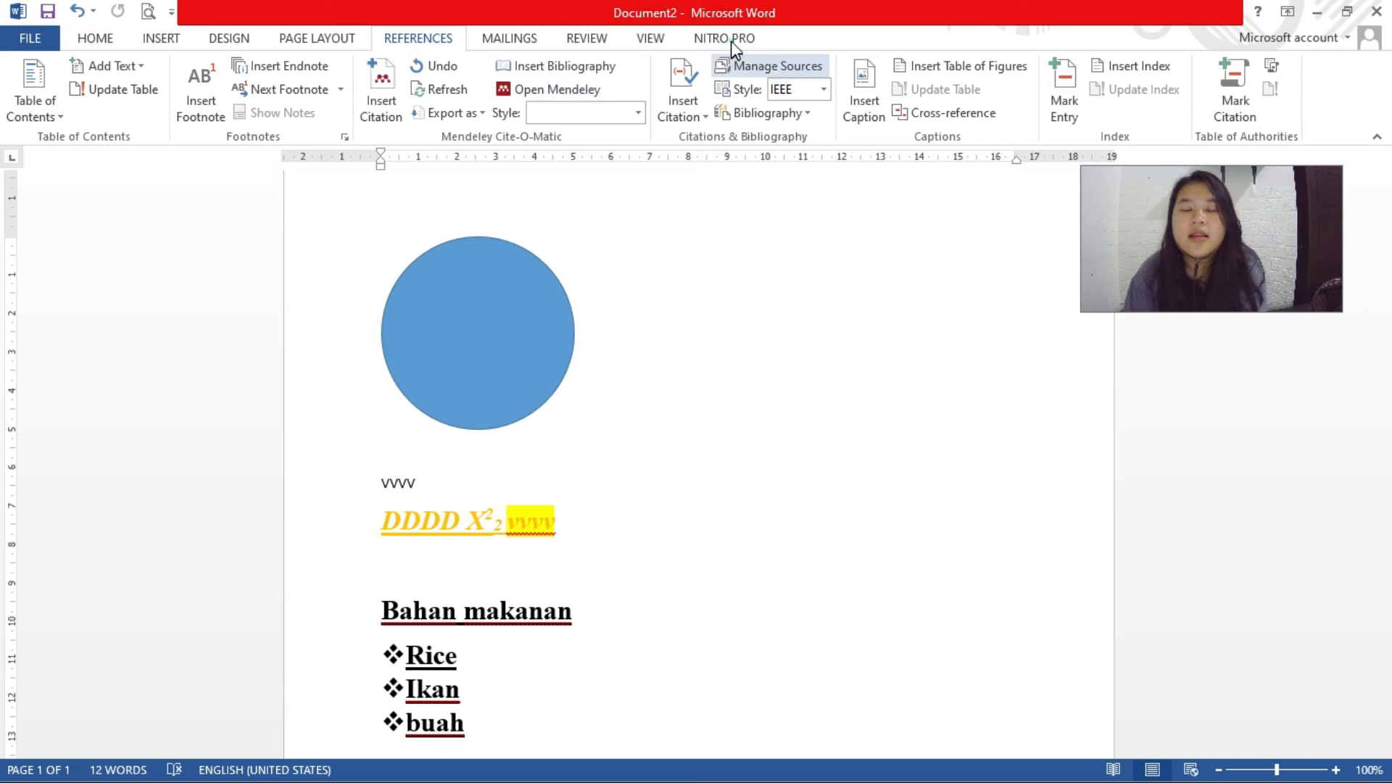
pyautogui.click(728, 38)
pyautogui.click(107, 44)
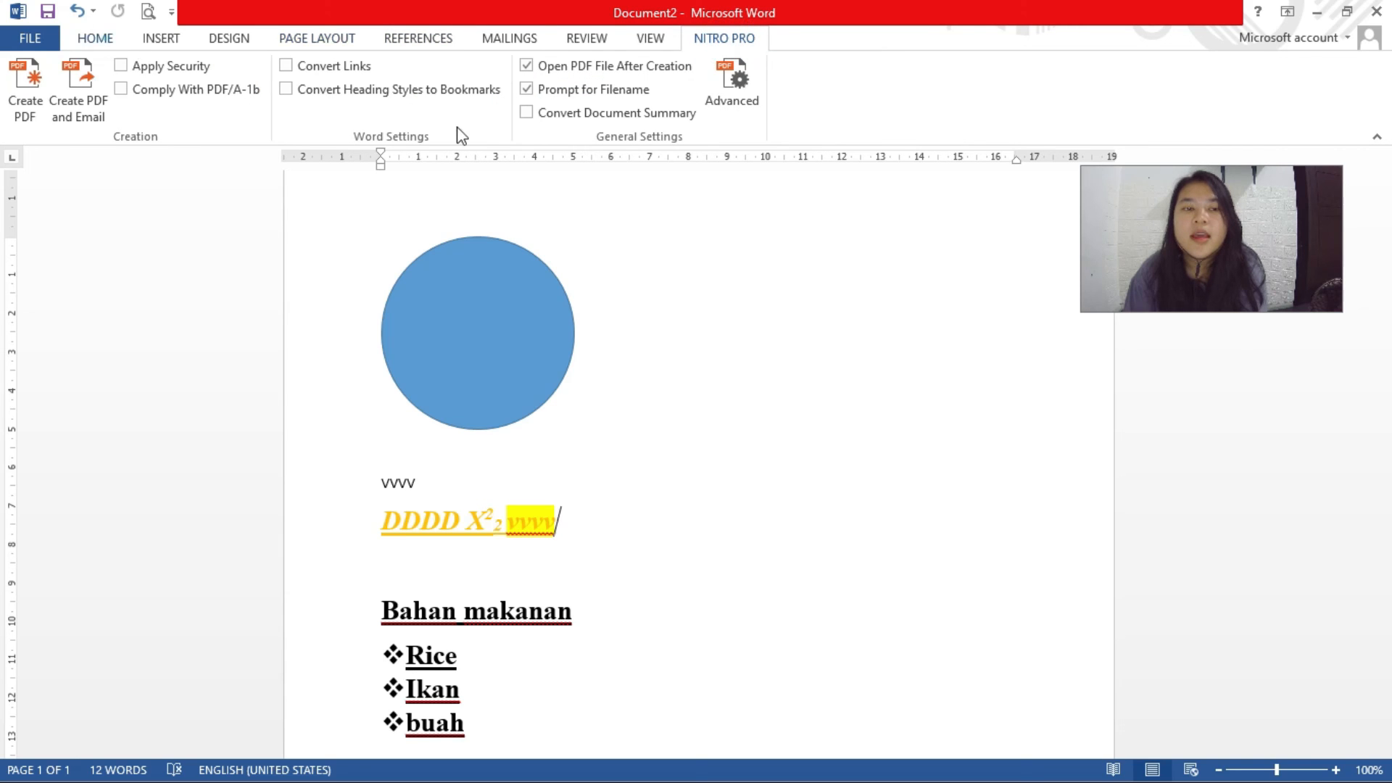
pyautogui.scroll(-5, 643, 382)
pyautogui.scroll(-5, 642, 382)
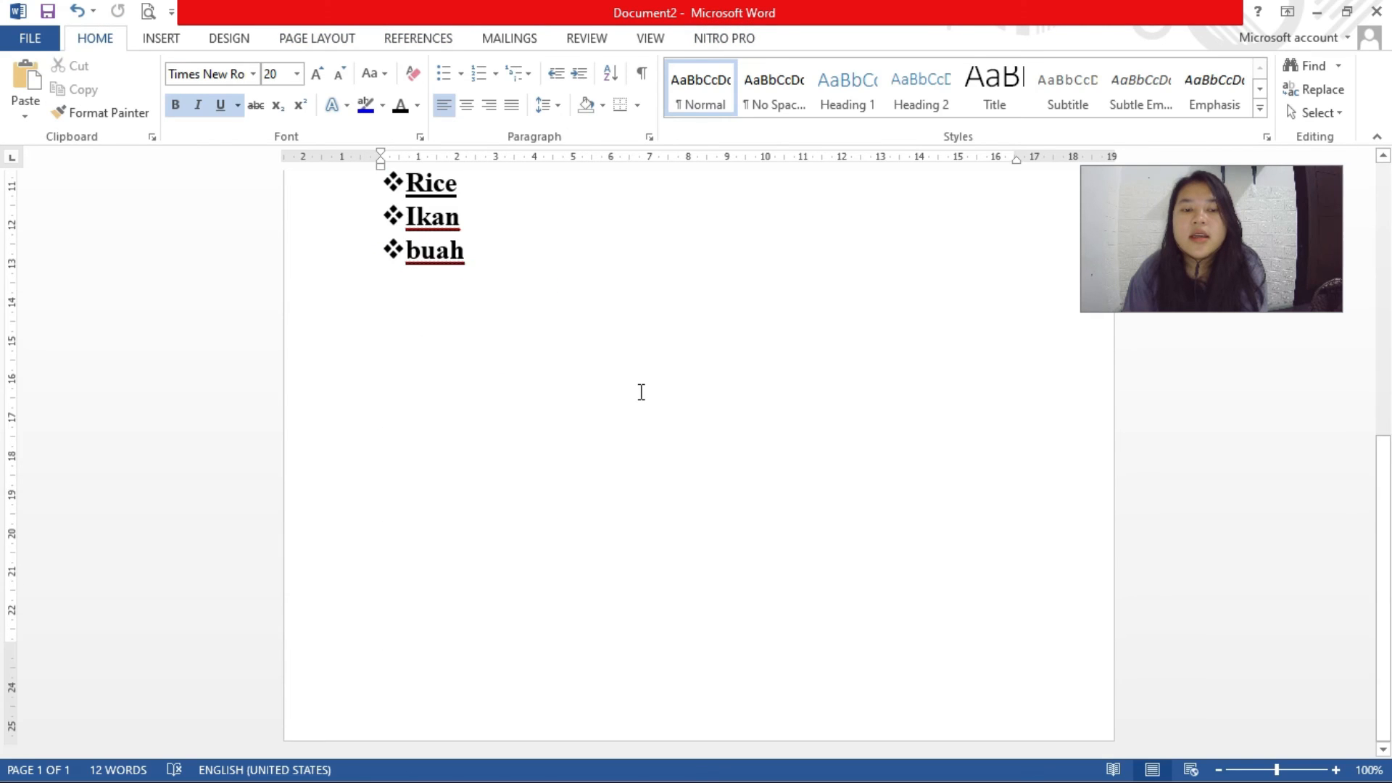
pyautogui.scroll(11, 640, 391)
pyautogui.scroll(-8, 637, 404)
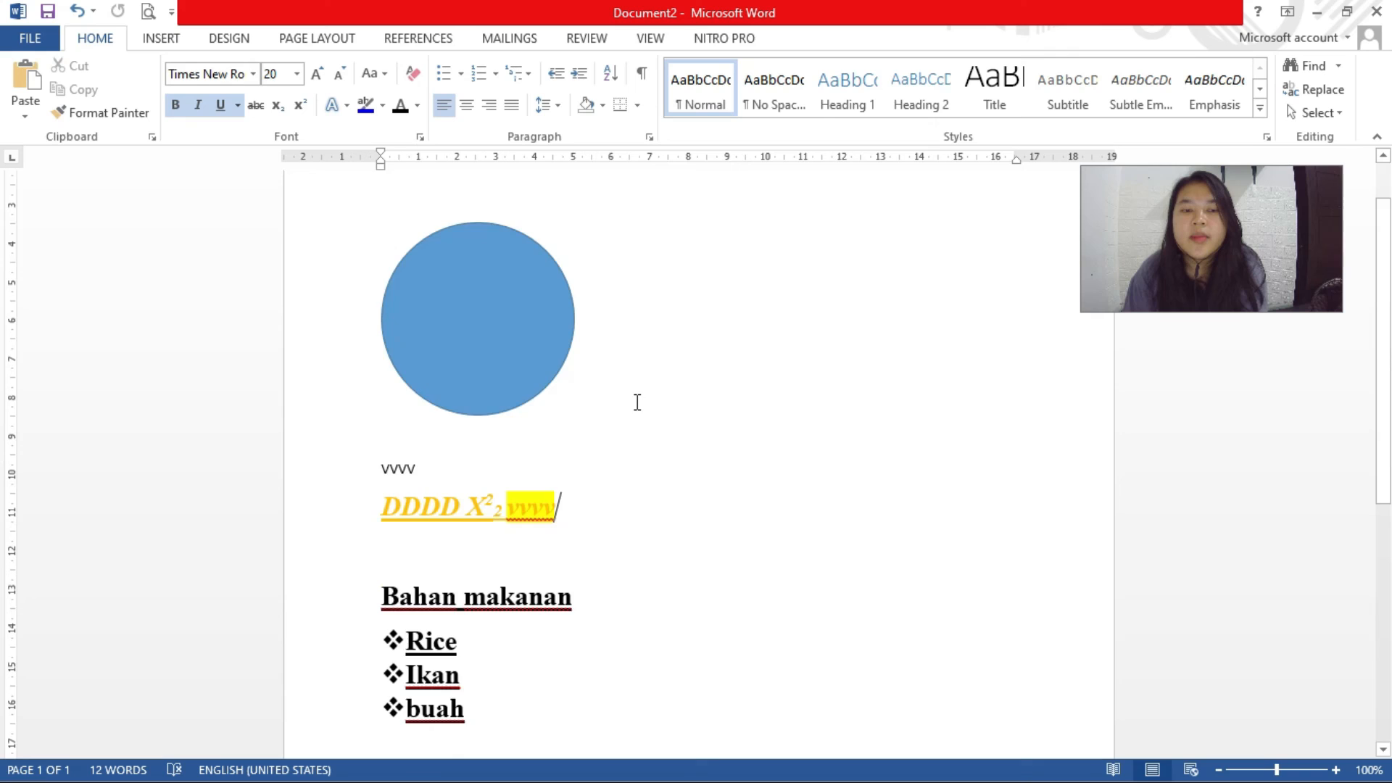
pyautogui.scroll(5, 635, 406)
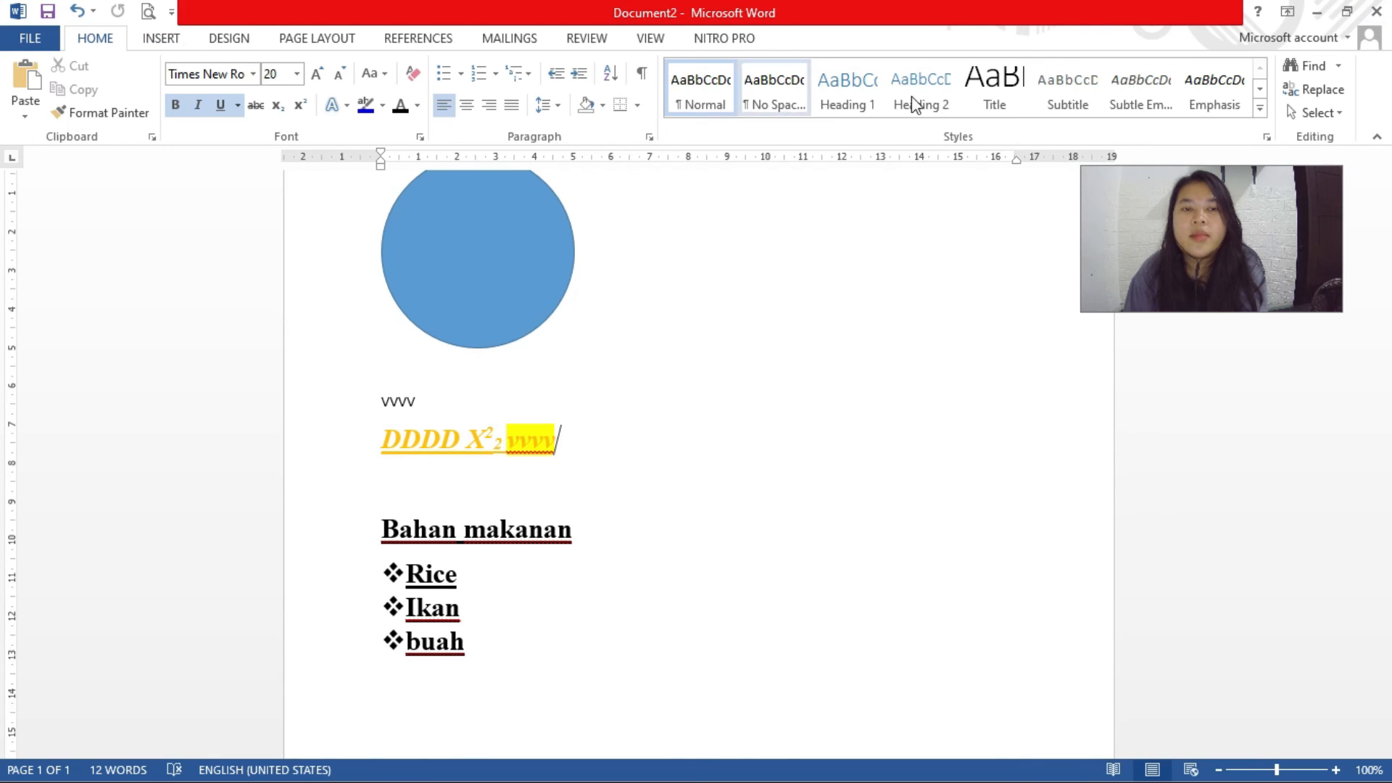
pyautogui.click(166, 42)
pyautogui.click(109, 40)
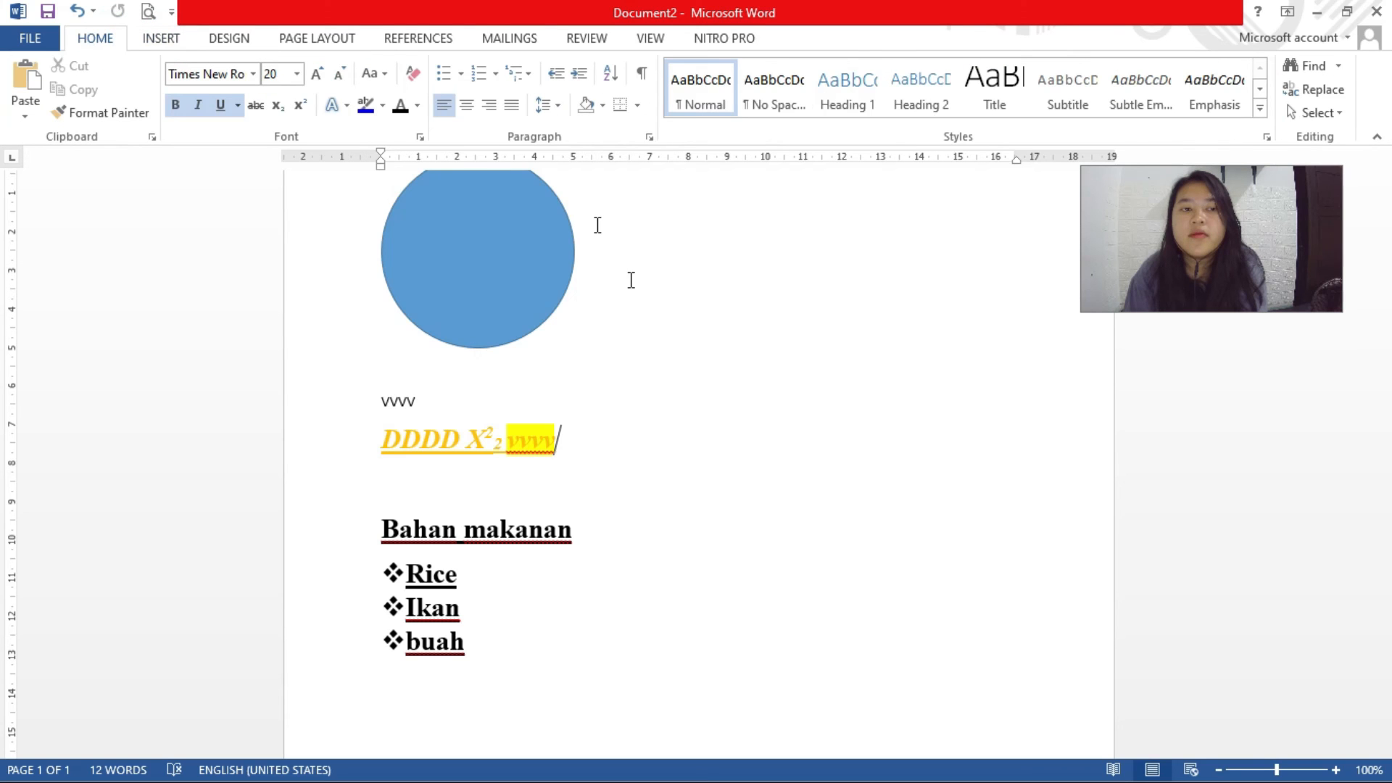
pyautogui.scroll(3, 653, 348)
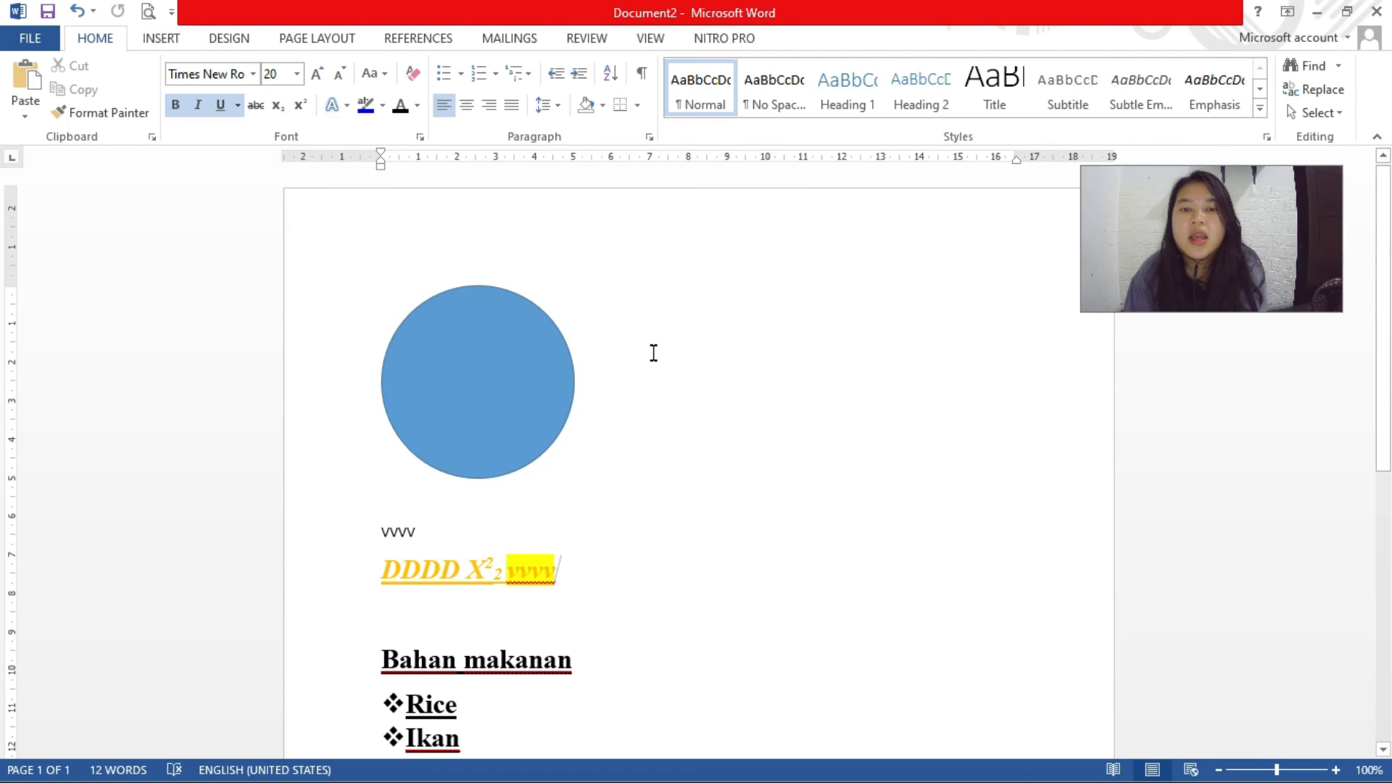
pyautogui.scroll(-3, 653, 353)
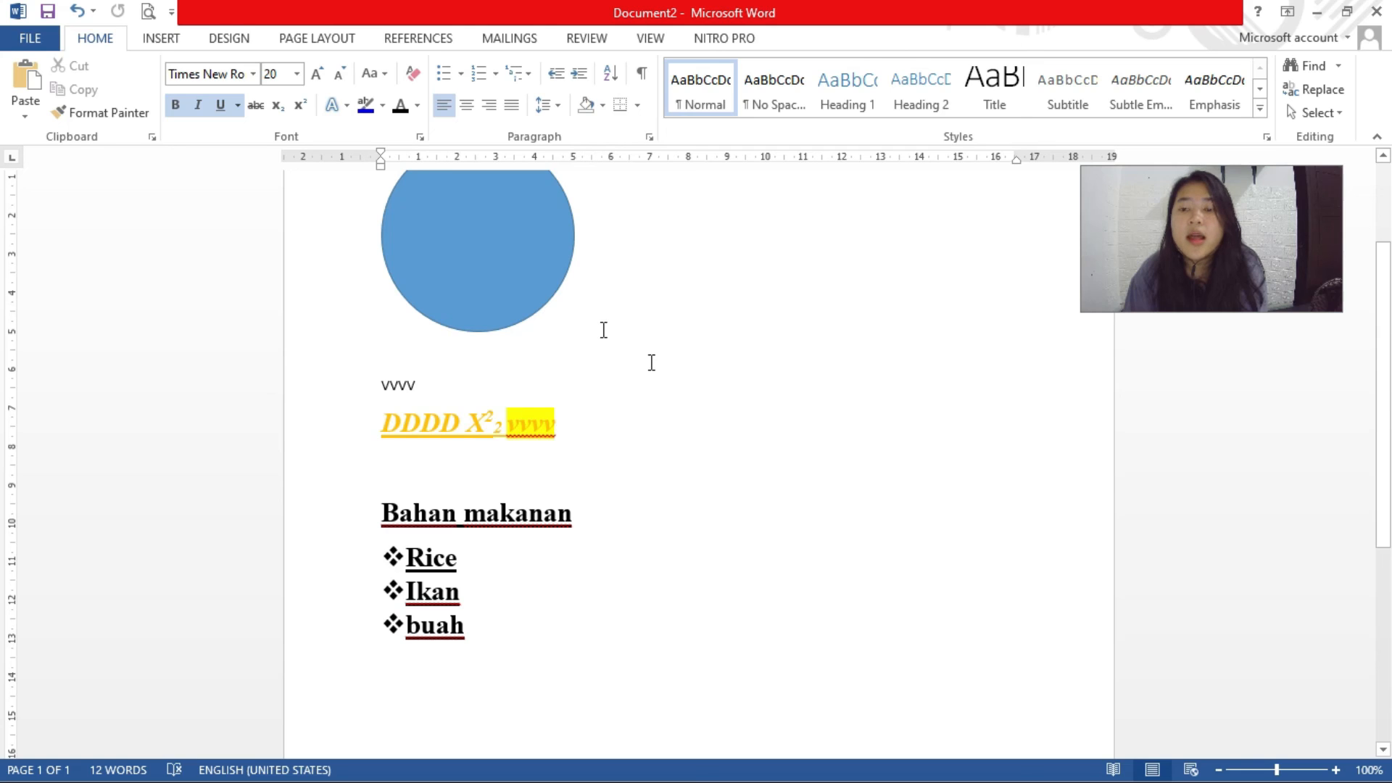
pyautogui.scroll(-3, 606, 284)
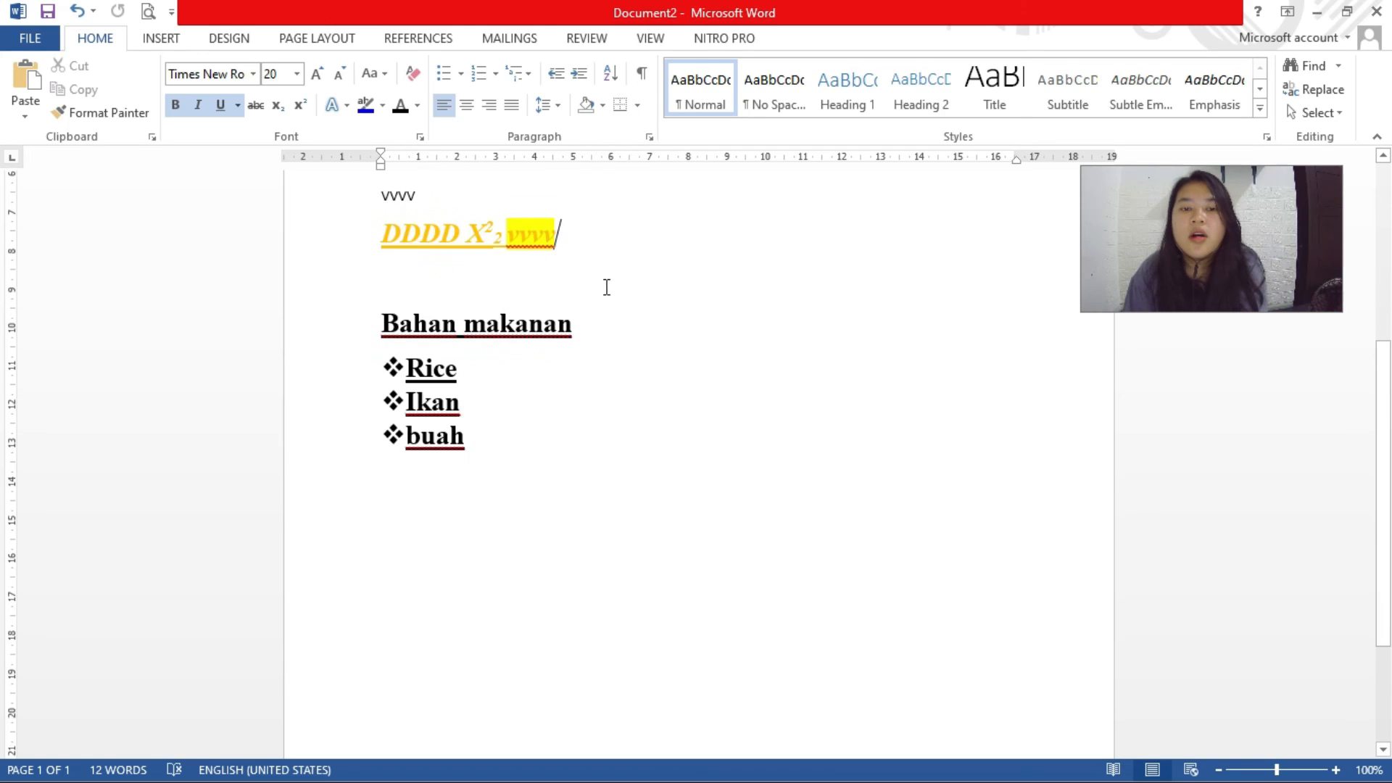
pyautogui.scroll(2, 606, 287)
pyautogui.click(290, 40)
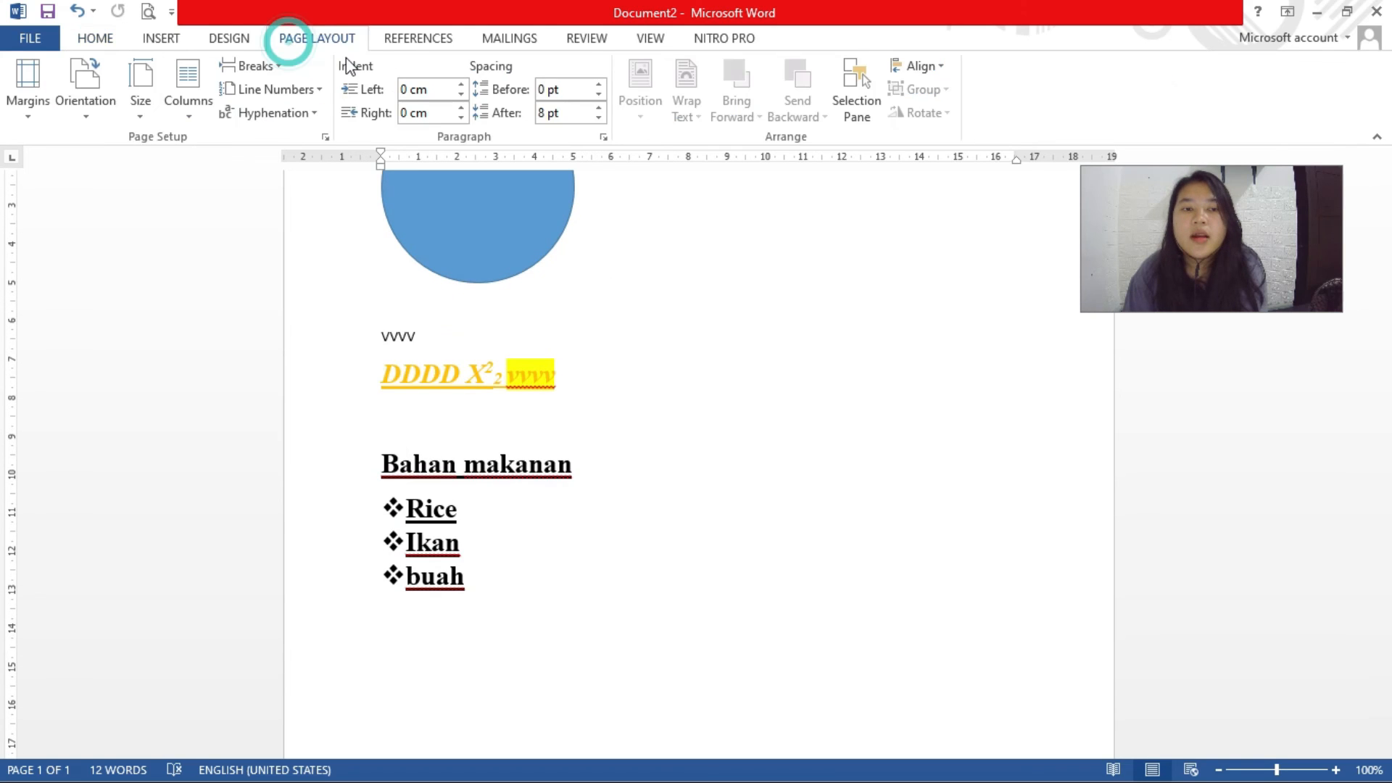
pyautogui.click(393, 42)
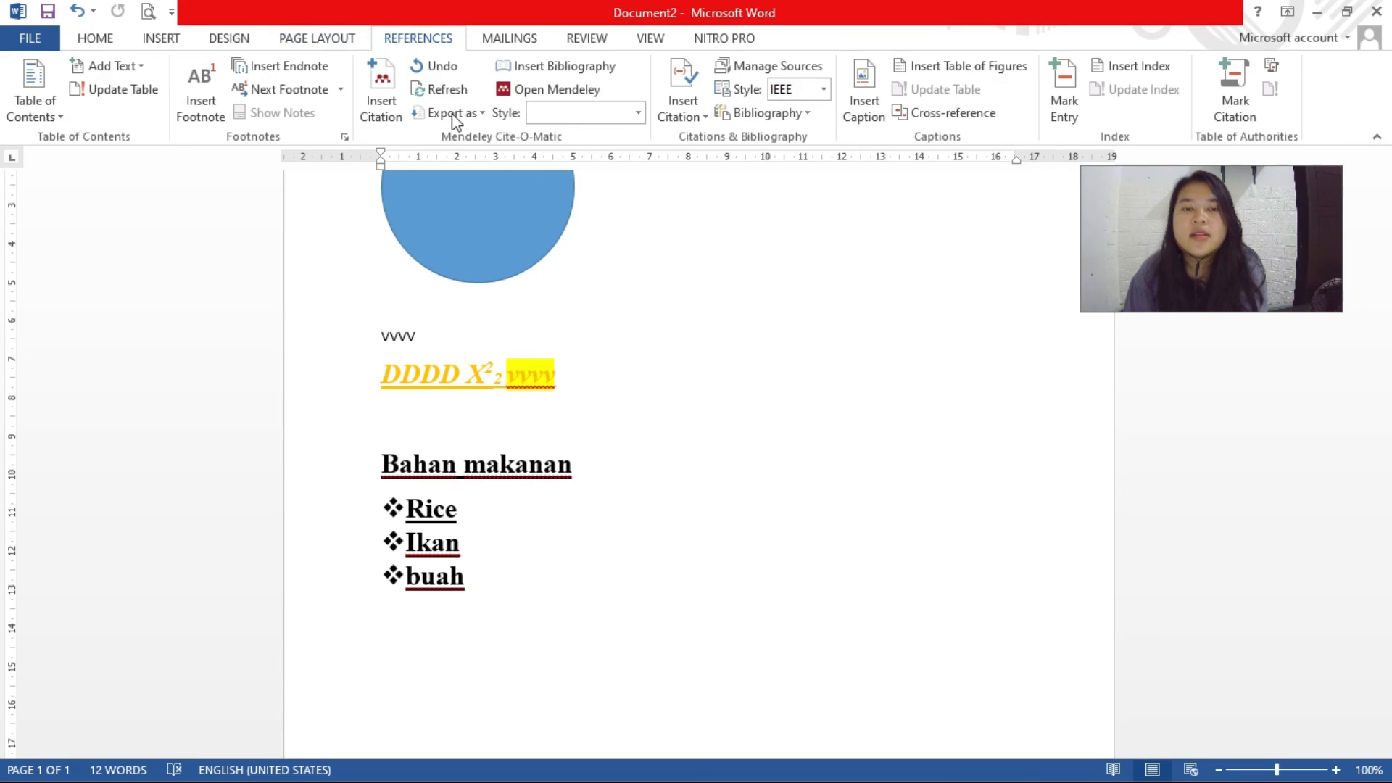
# Review the Insert and Home command sets alongside the document's circle, formatted text and bulleted list
pyautogui.click(99, 40)
pyautogui.click(153, 45)
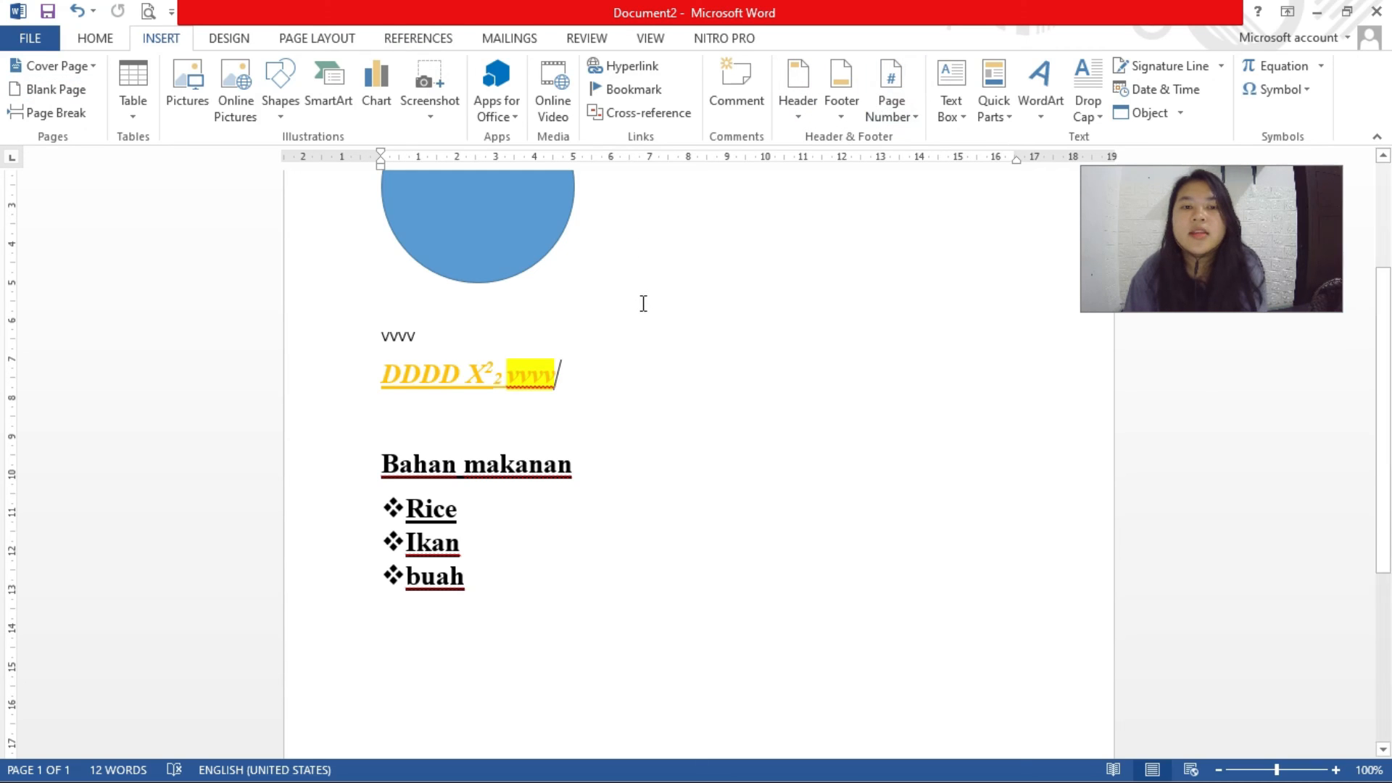
pyautogui.scroll(3, 643, 303)
pyautogui.click(97, 39)
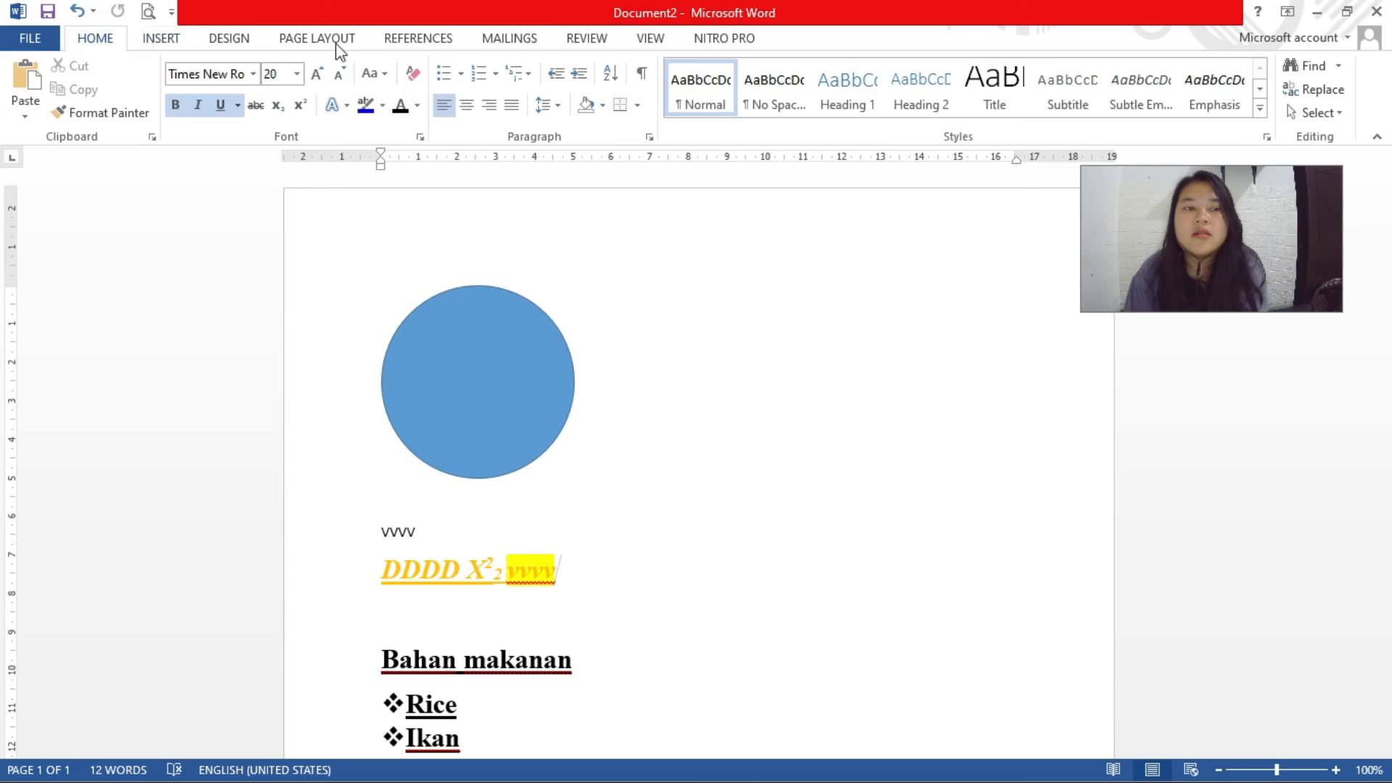
pyautogui.scroll(-2, 726, 277)
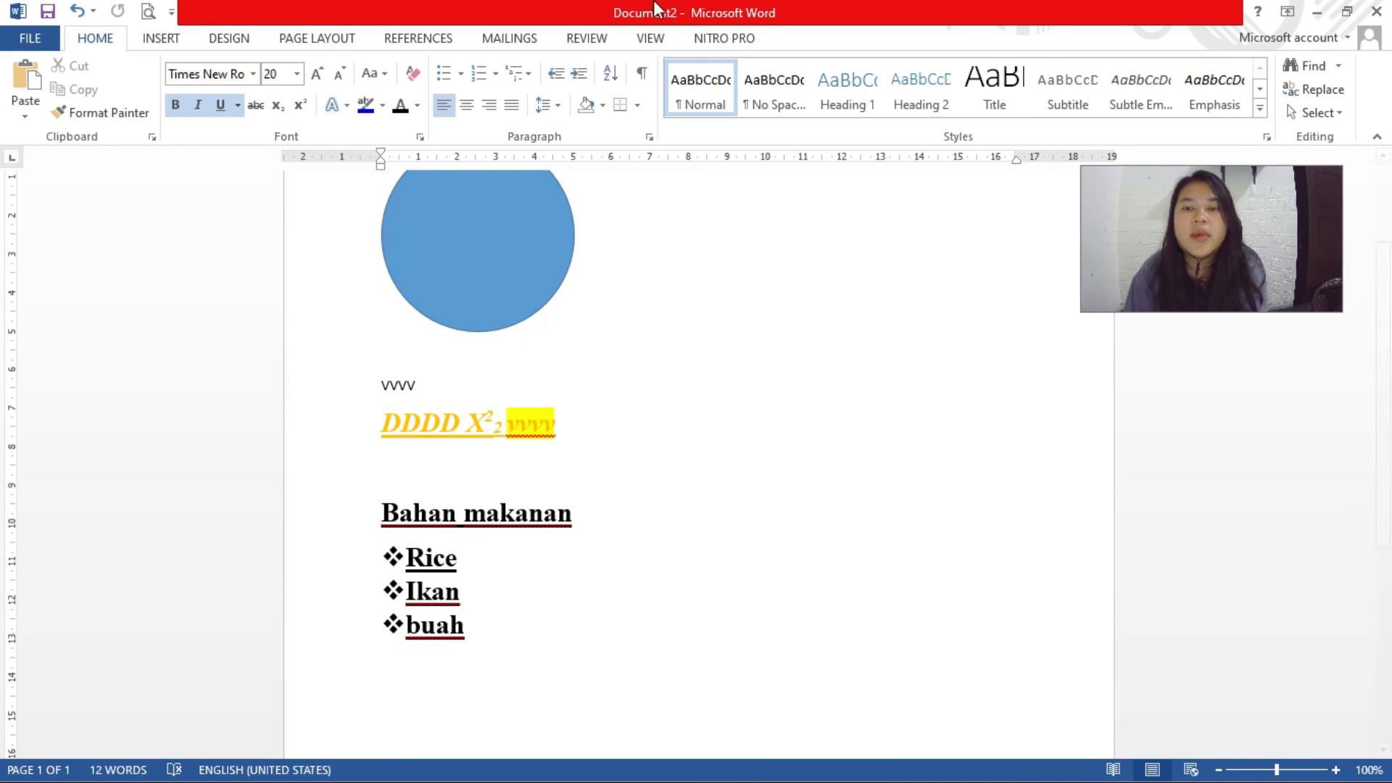
pyautogui.scroll(-1, 709, 457)
pyautogui.scroll(4, 700, 470)
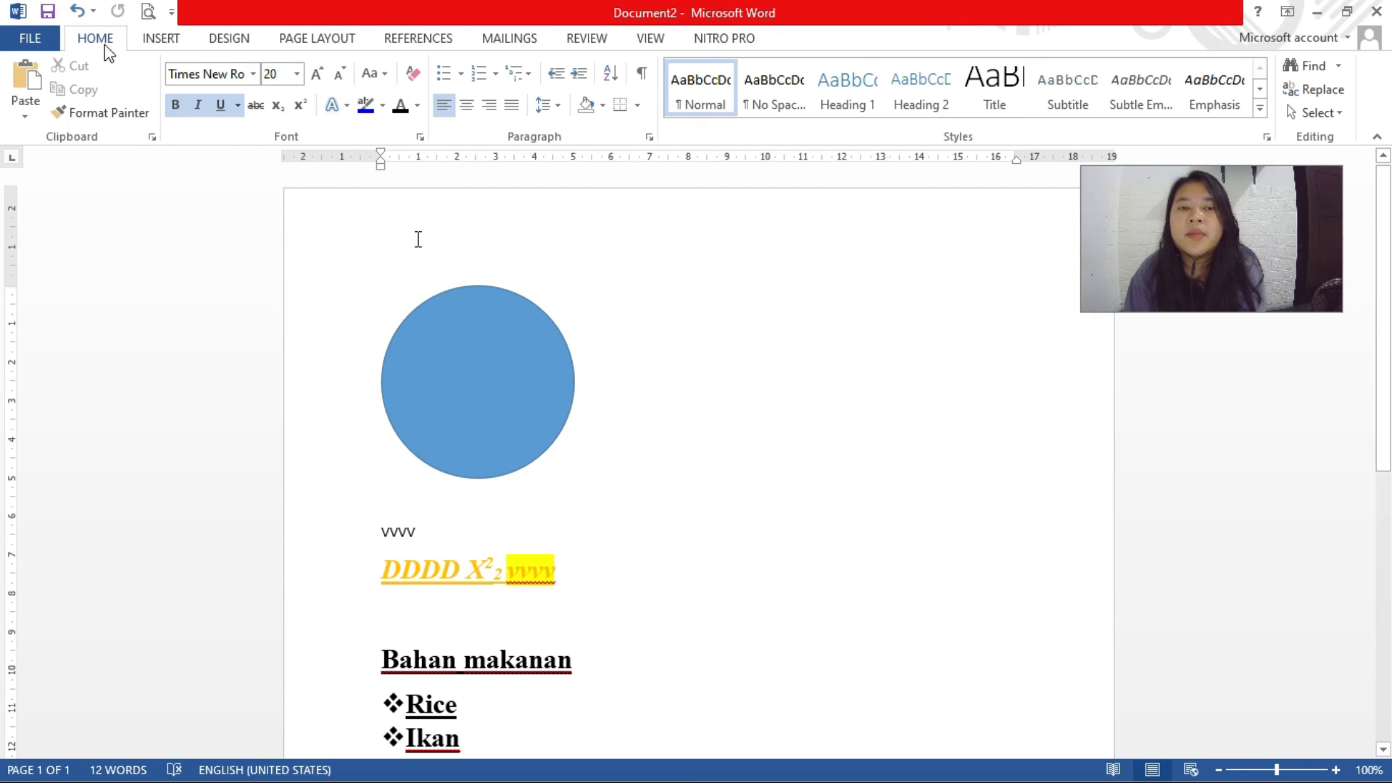
pyautogui.scroll(-3, 659, 432)
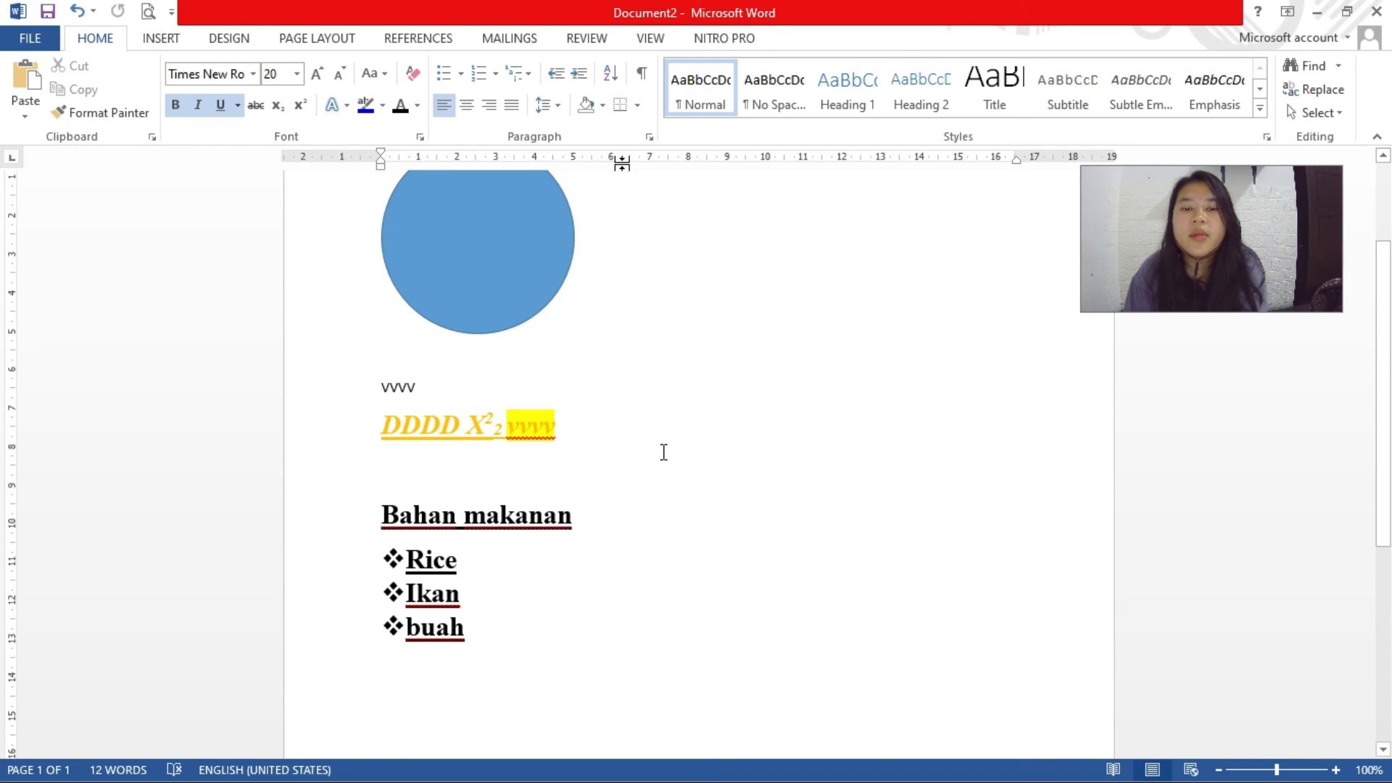
pyautogui.scroll(3, 663, 451)
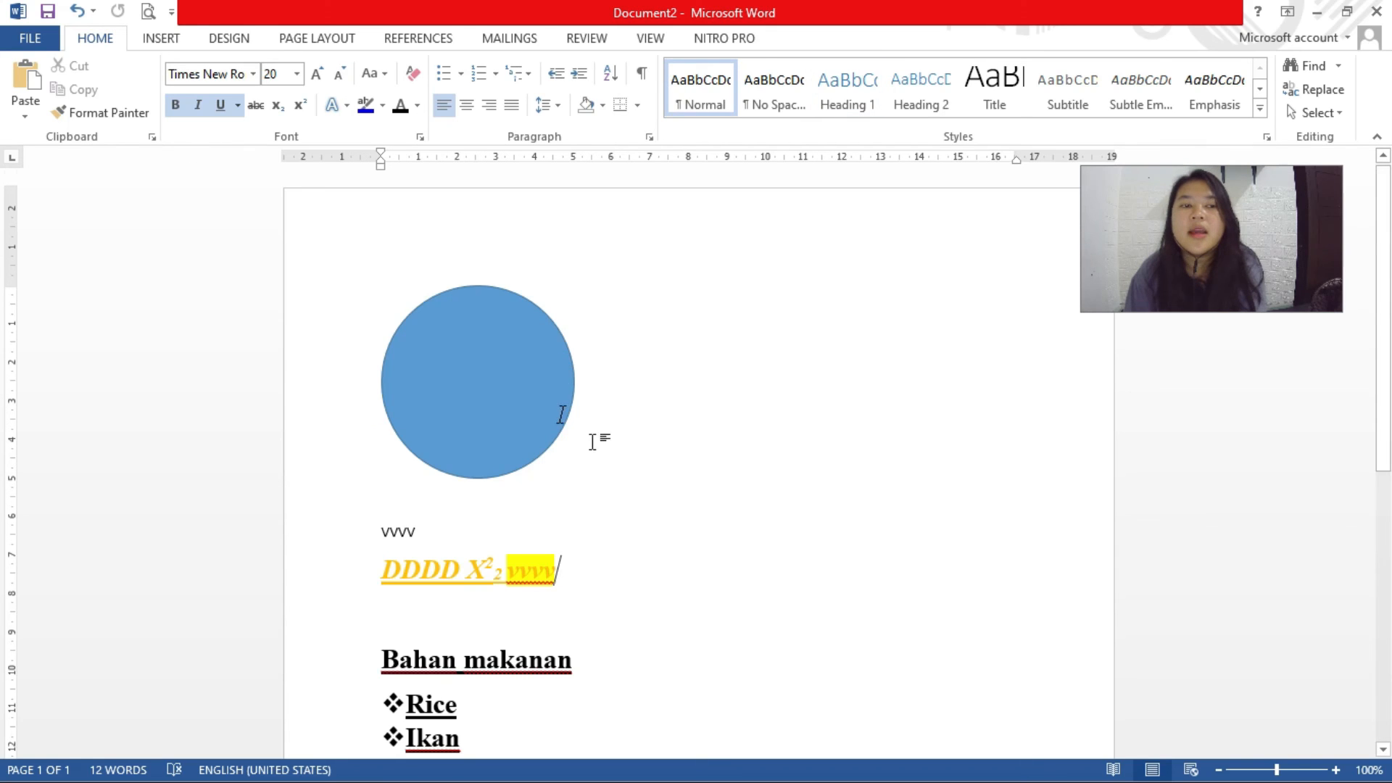
pyautogui.scroll(-3, 592, 442)
pyautogui.click(528, 419)
pyautogui.scroll(3, 648, 518)
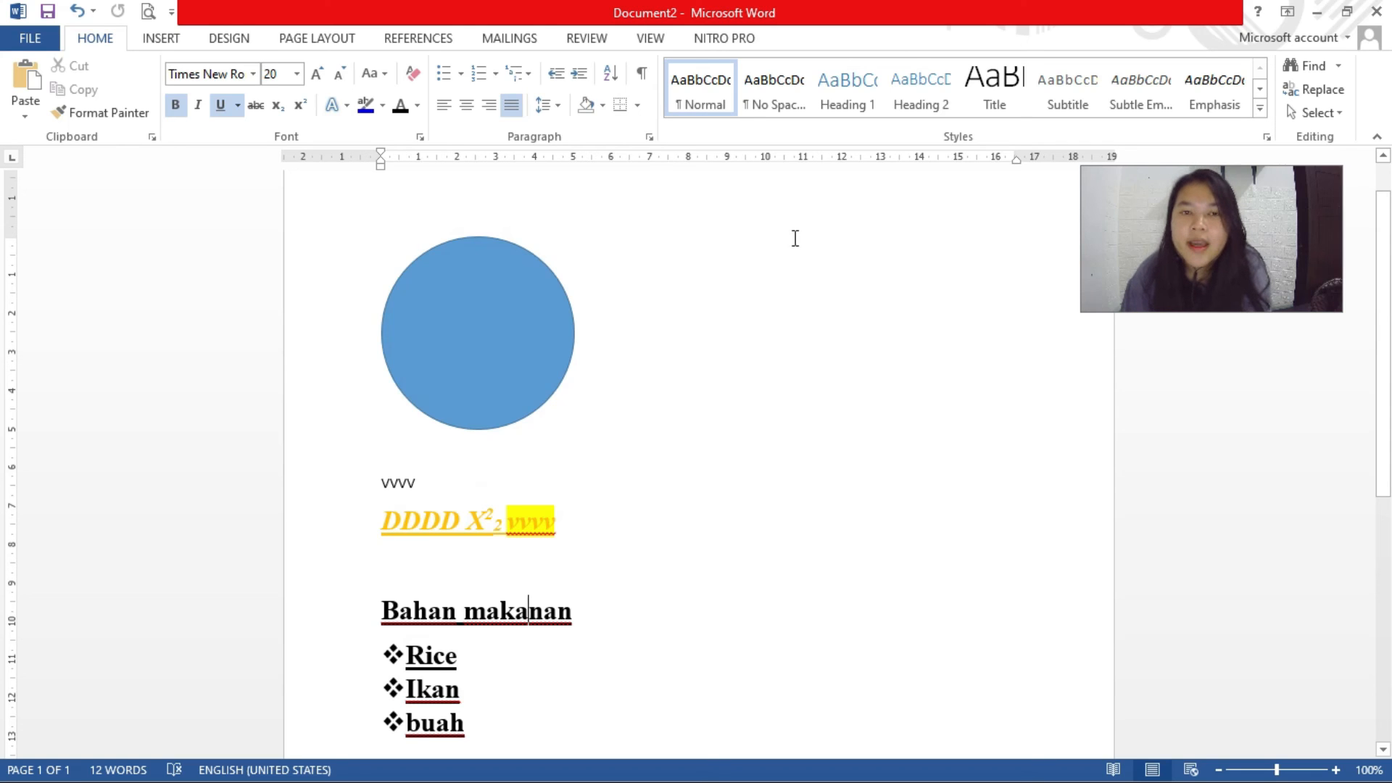
pyautogui.scroll(-1, 768, 314)
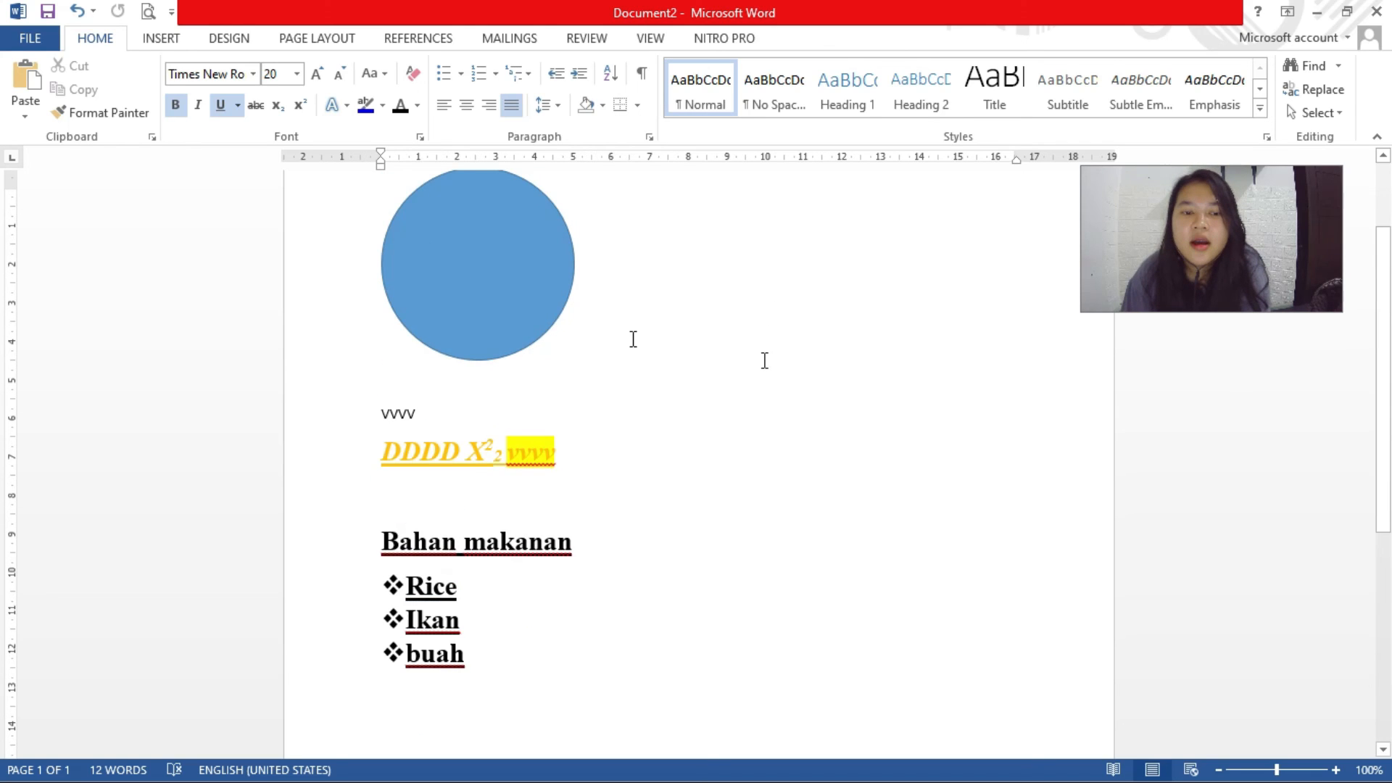
pyautogui.click(597, 459)
pyautogui.scroll(-2, 606, 435)
pyautogui.click(604, 427)
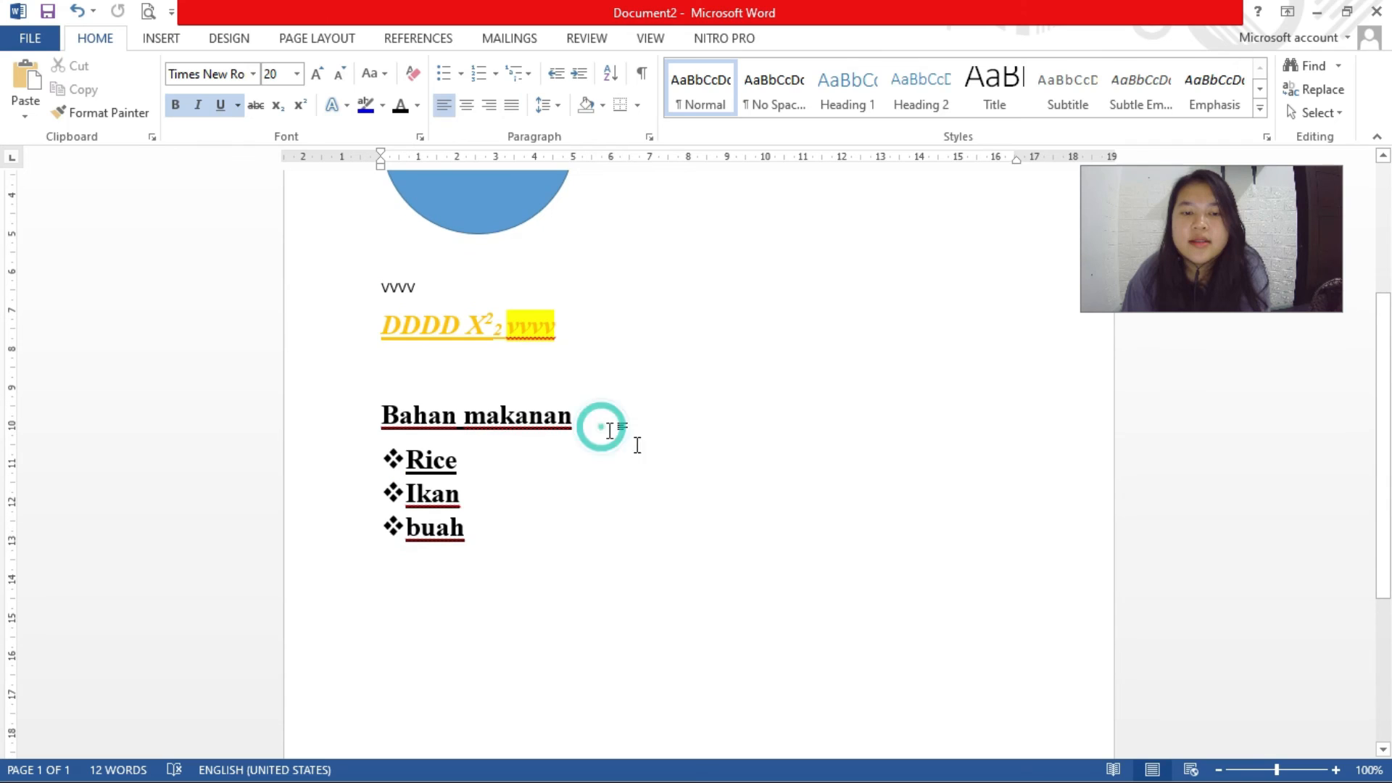
pyautogui.scroll(1, 635, 444)
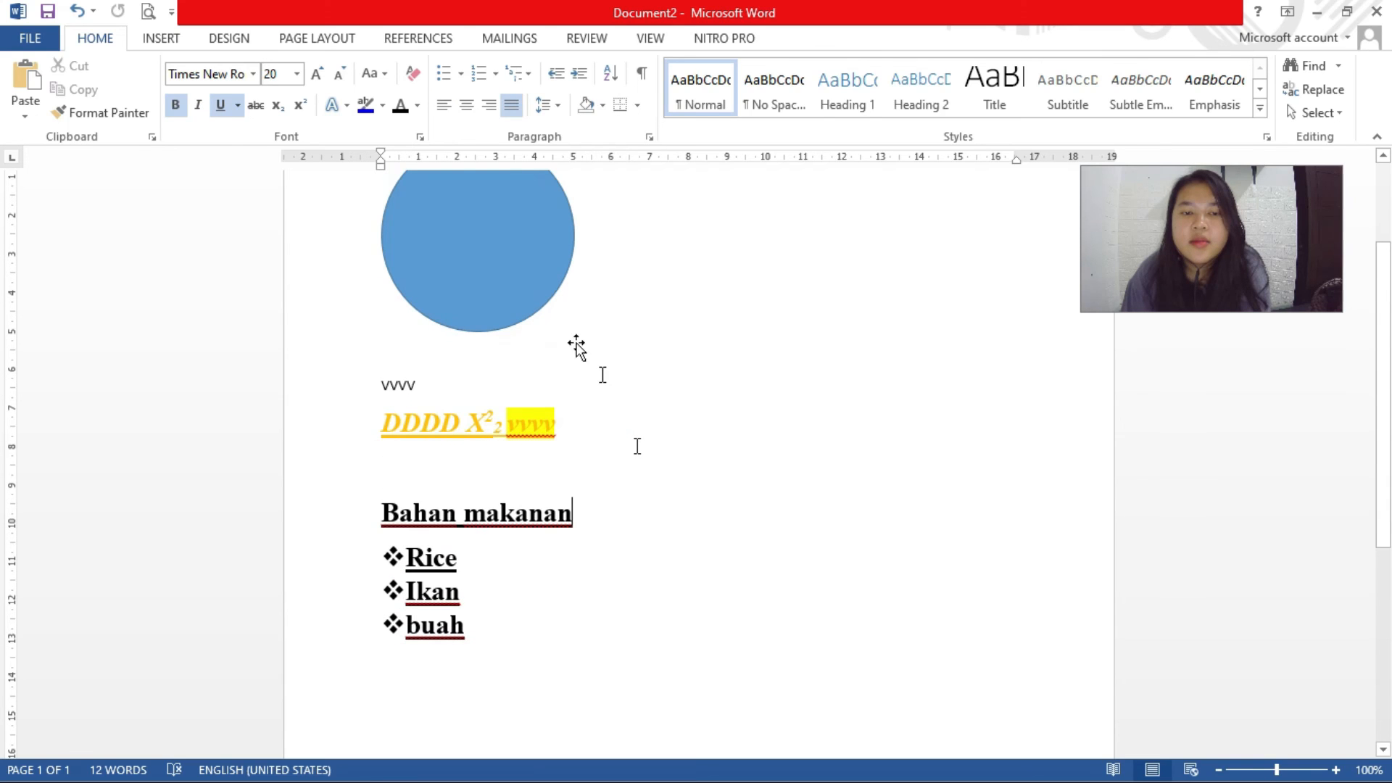
pyautogui.scroll(1, 576, 347)
pyautogui.click(649, 388)
pyautogui.scroll(-2, 630, 428)
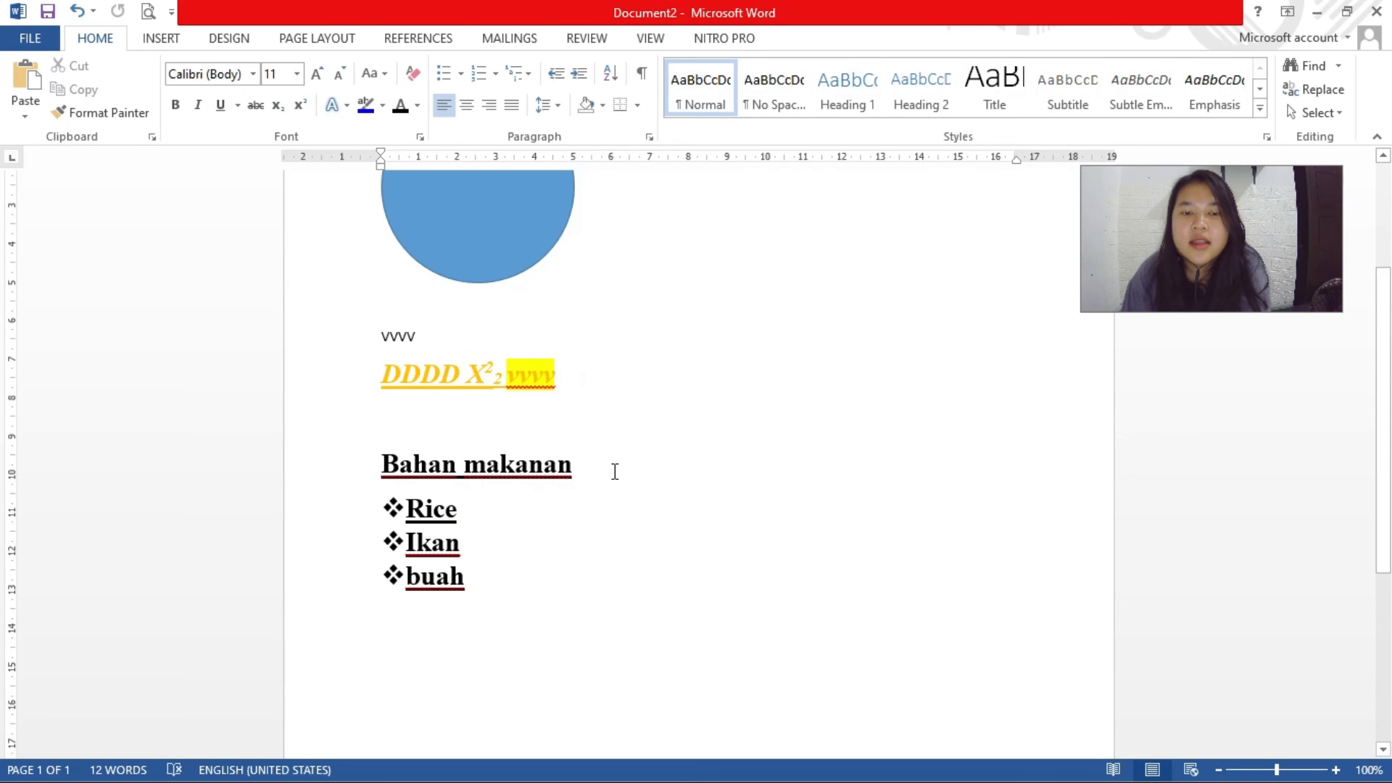
pyautogui.click(616, 472)
pyautogui.scroll(-2, 616, 473)
pyautogui.click(503, 395)
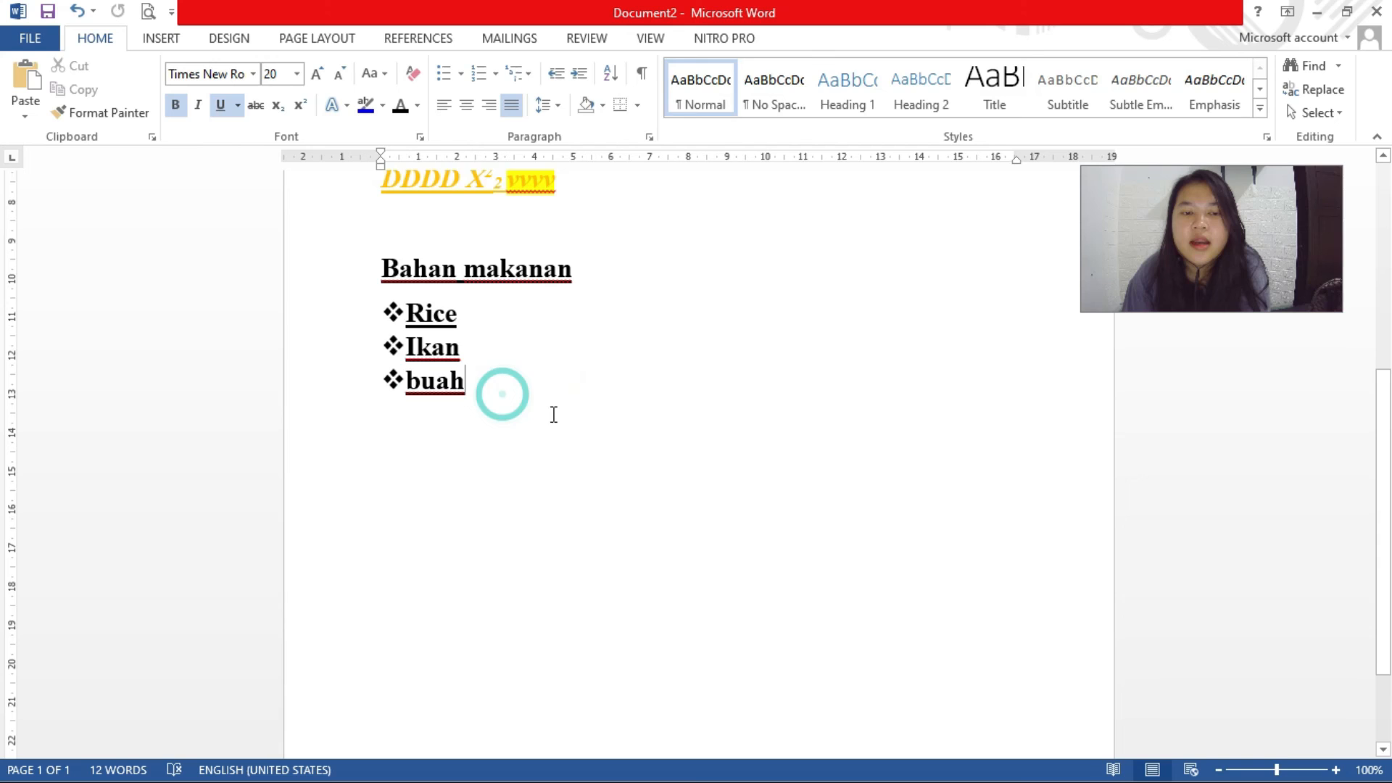
pyautogui.scroll(4, 575, 363)
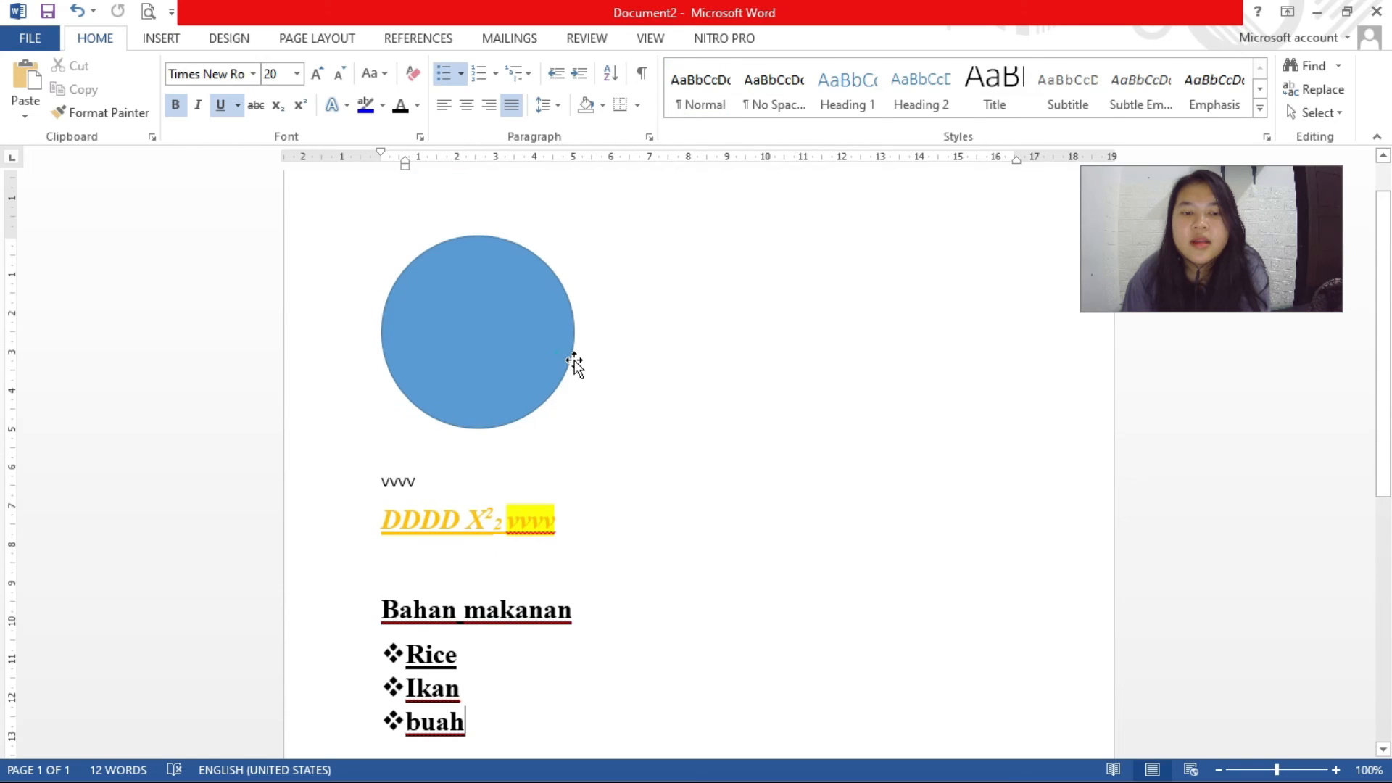
pyautogui.click(611, 375)
pyautogui.scroll(-1, 623, 420)
pyautogui.scroll(-2, 623, 423)
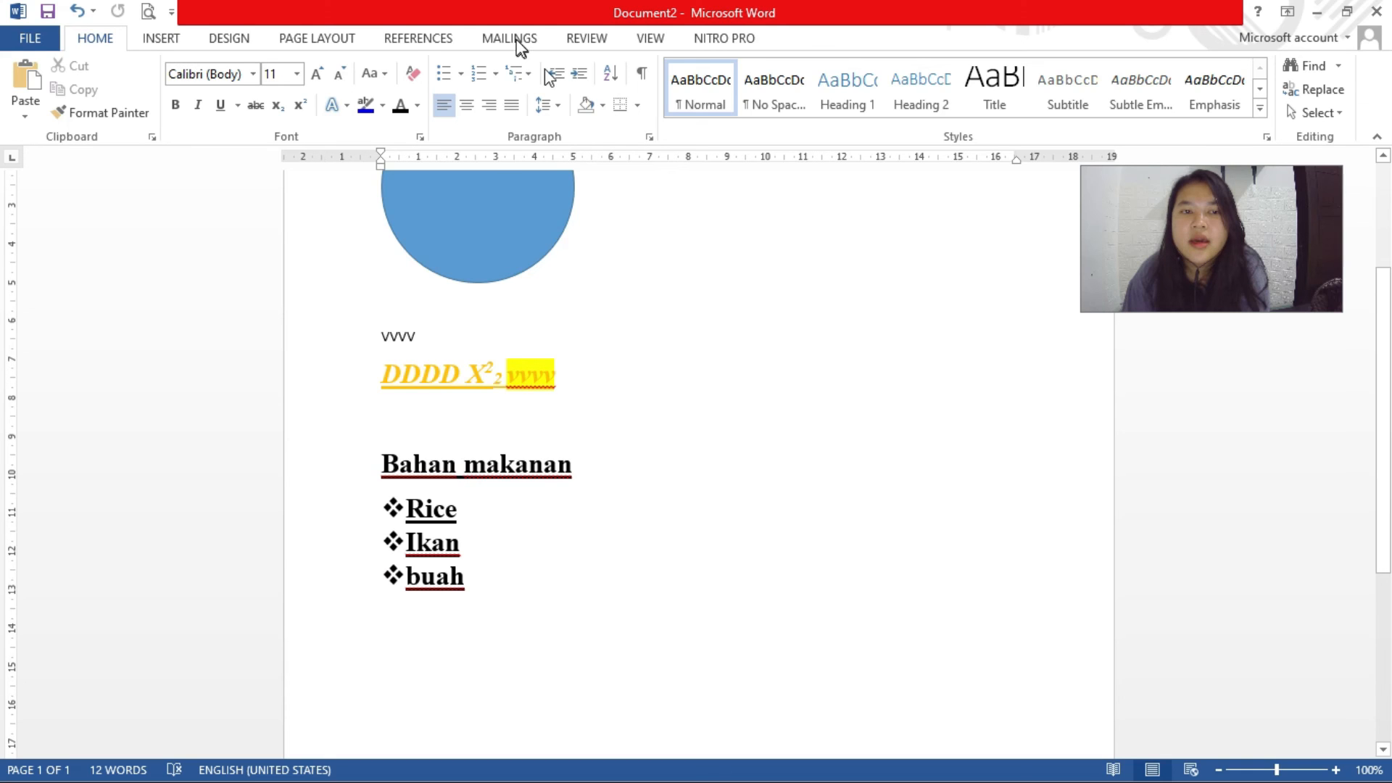
pyautogui.scroll(1, 633, 420)
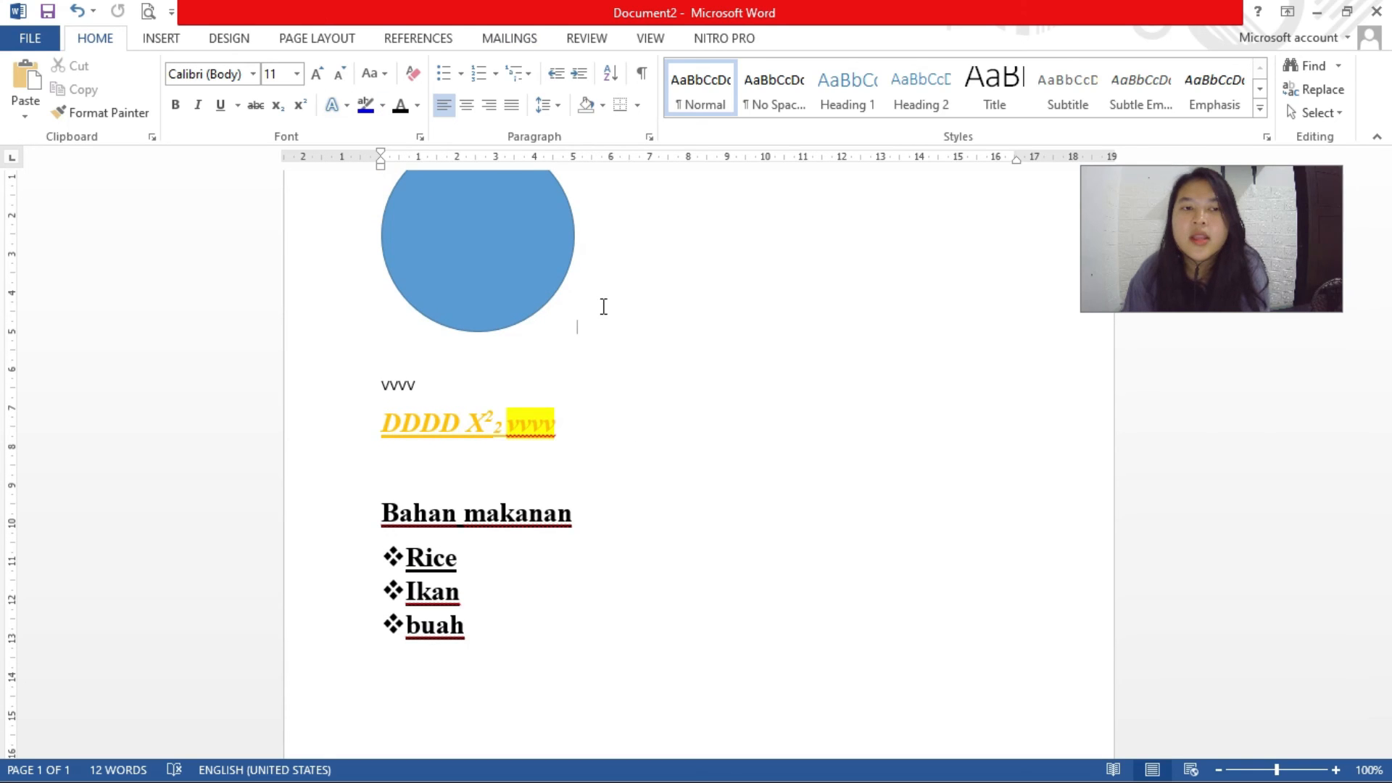
pyautogui.scroll(3, 611, 341)
pyautogui.click(543, 379)
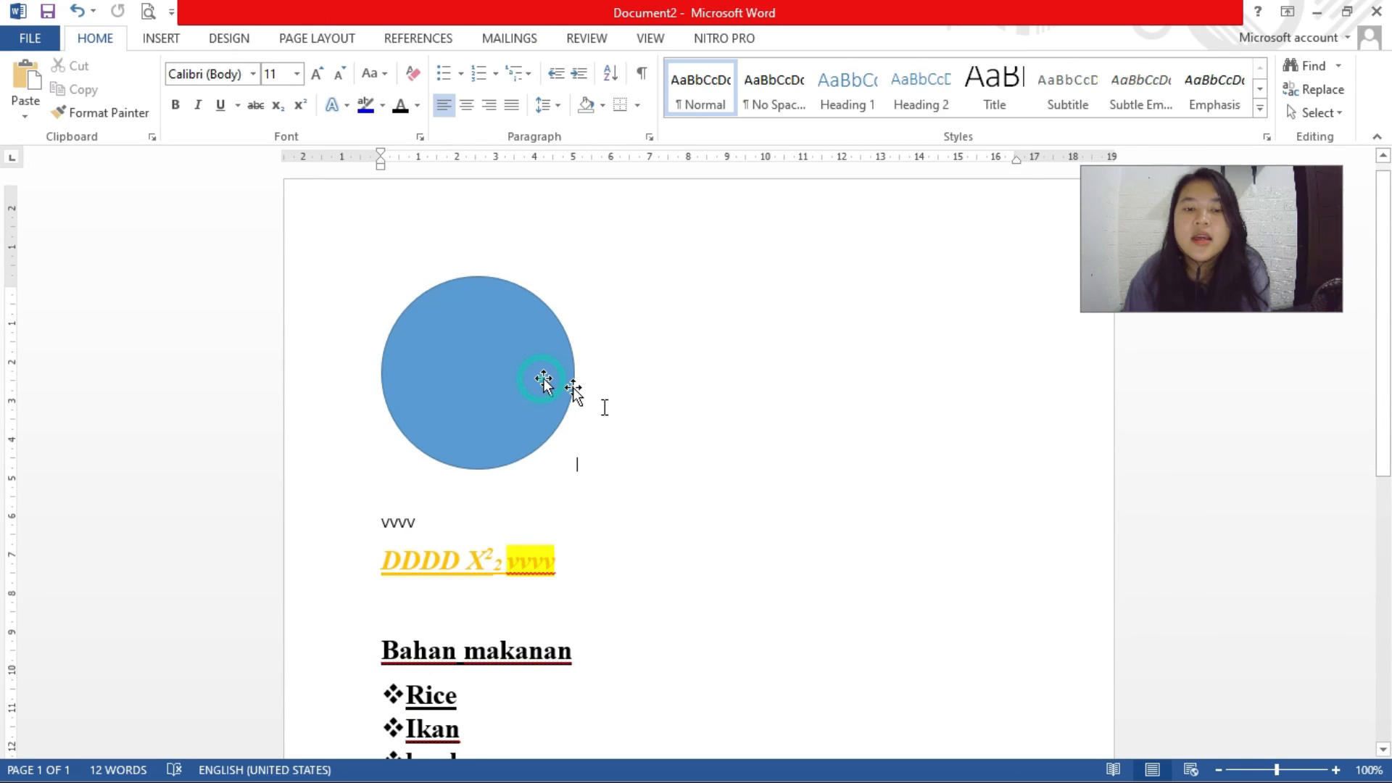
pyautogui.scroll(-3, 603, 406)
pyautogui.click(582, 423)
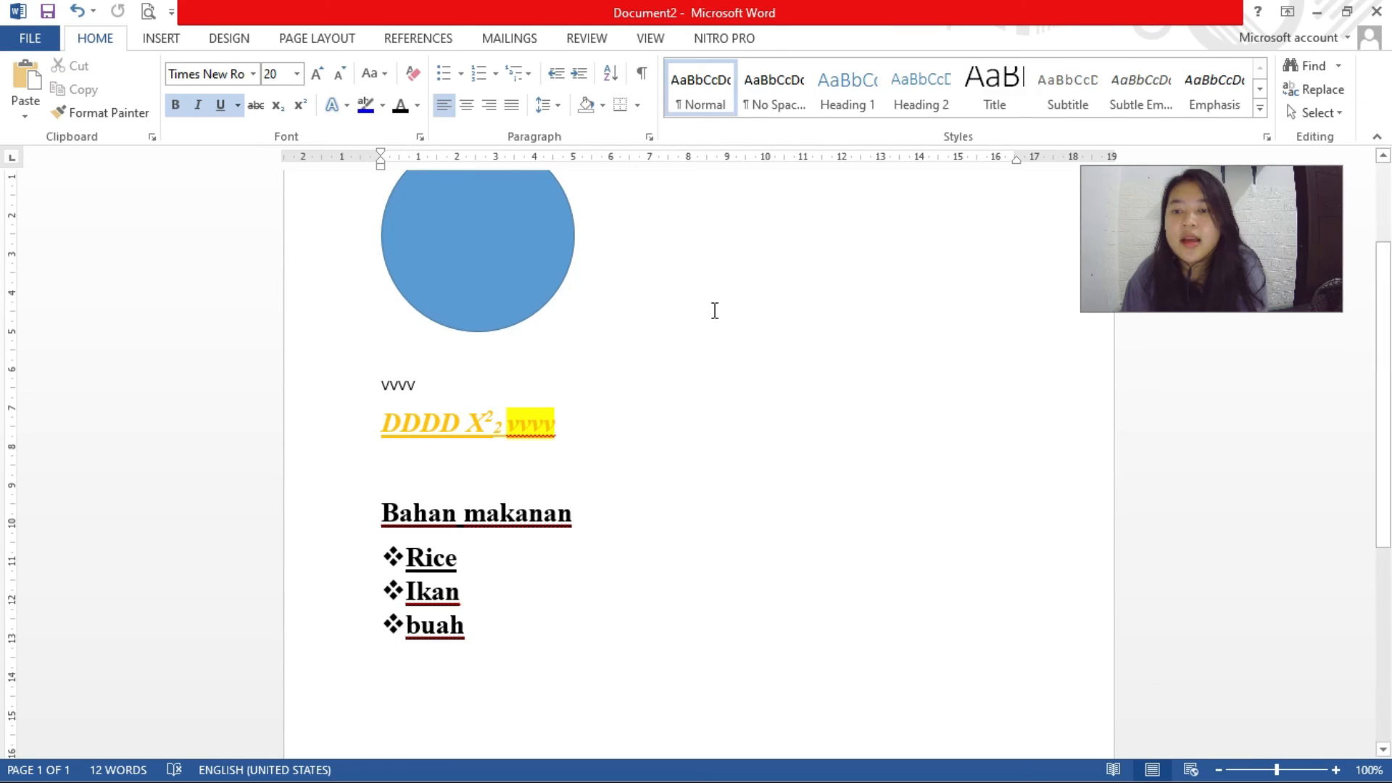
pyautogui.scroll(2, 696, 376)
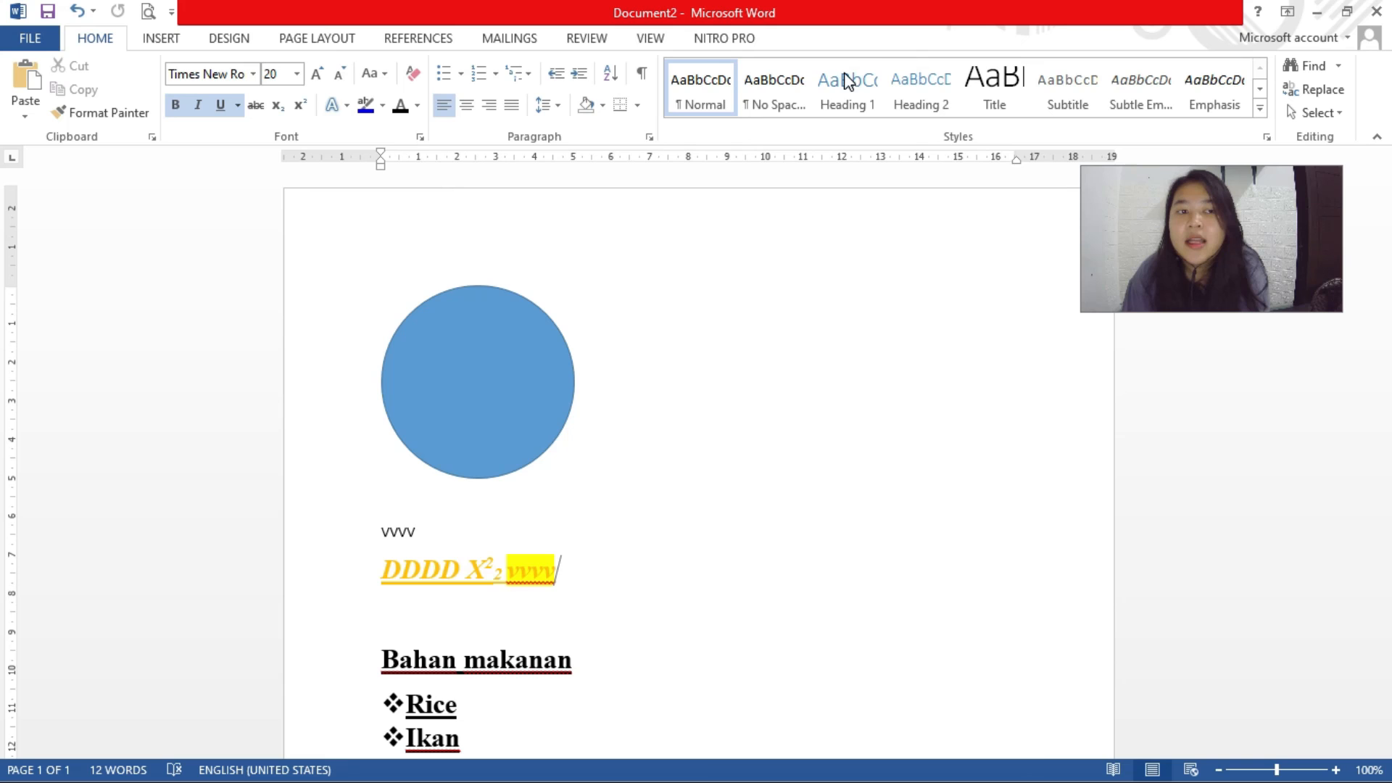
pyautogui.scroll(-2, 737, 306)
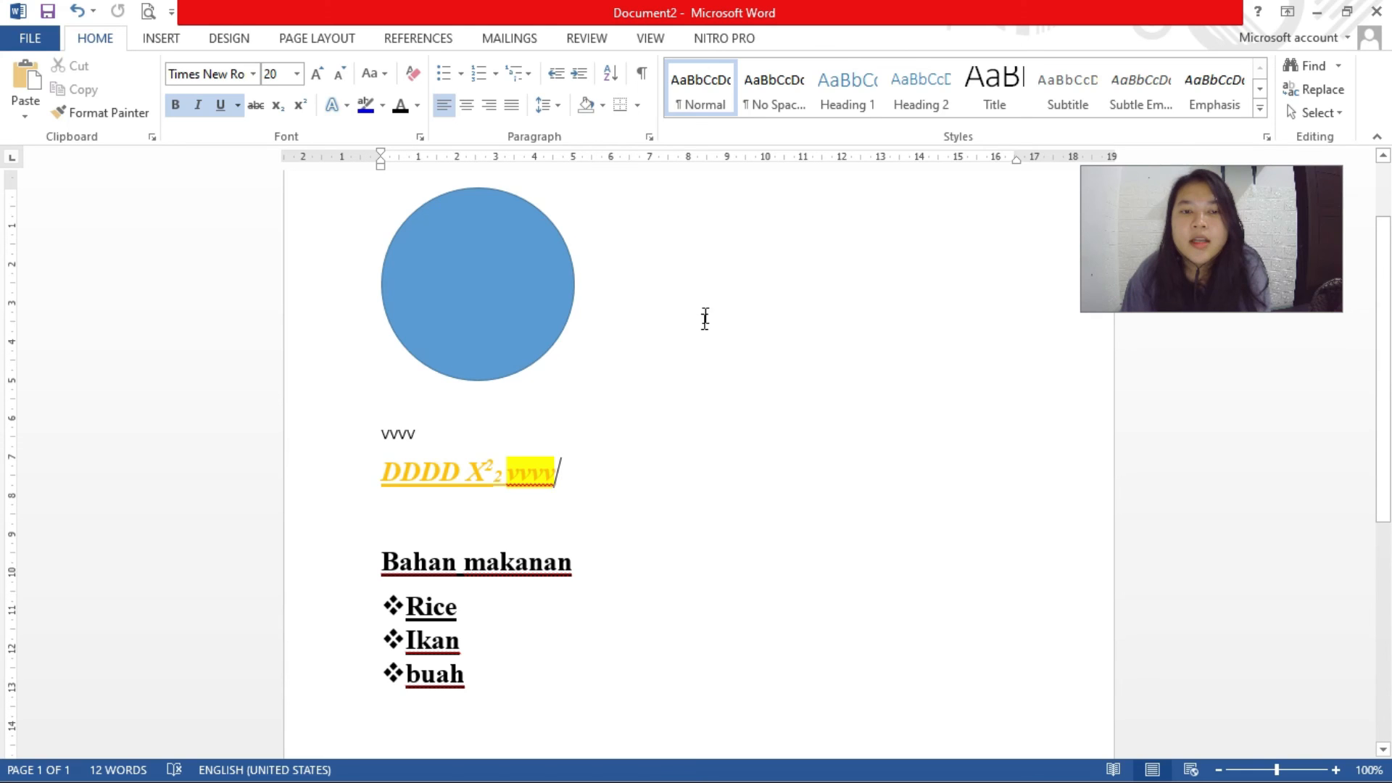
pyautogui.scroll(-5, 703, 355)
pyautogui.scroll(4, 702, 358)
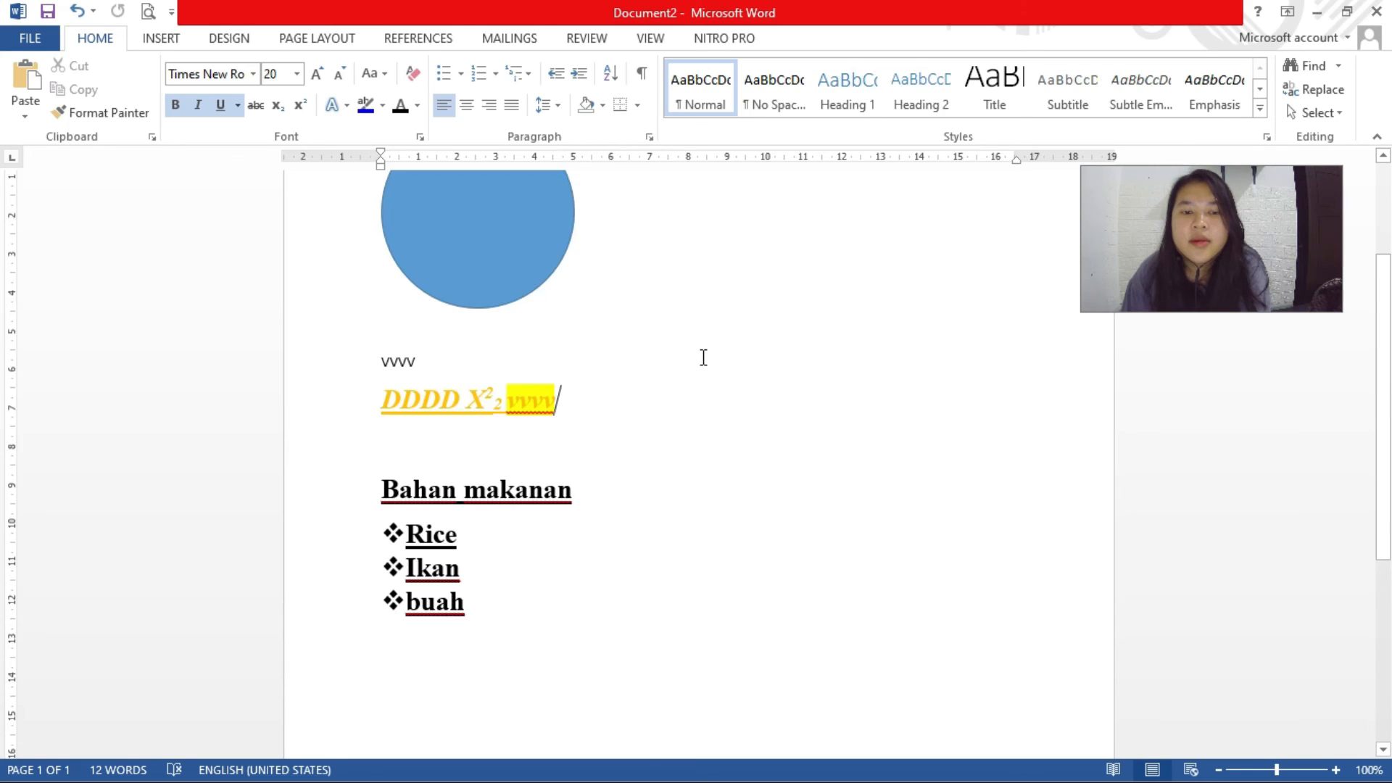
pyautogui.scroll(3, 702, 358)
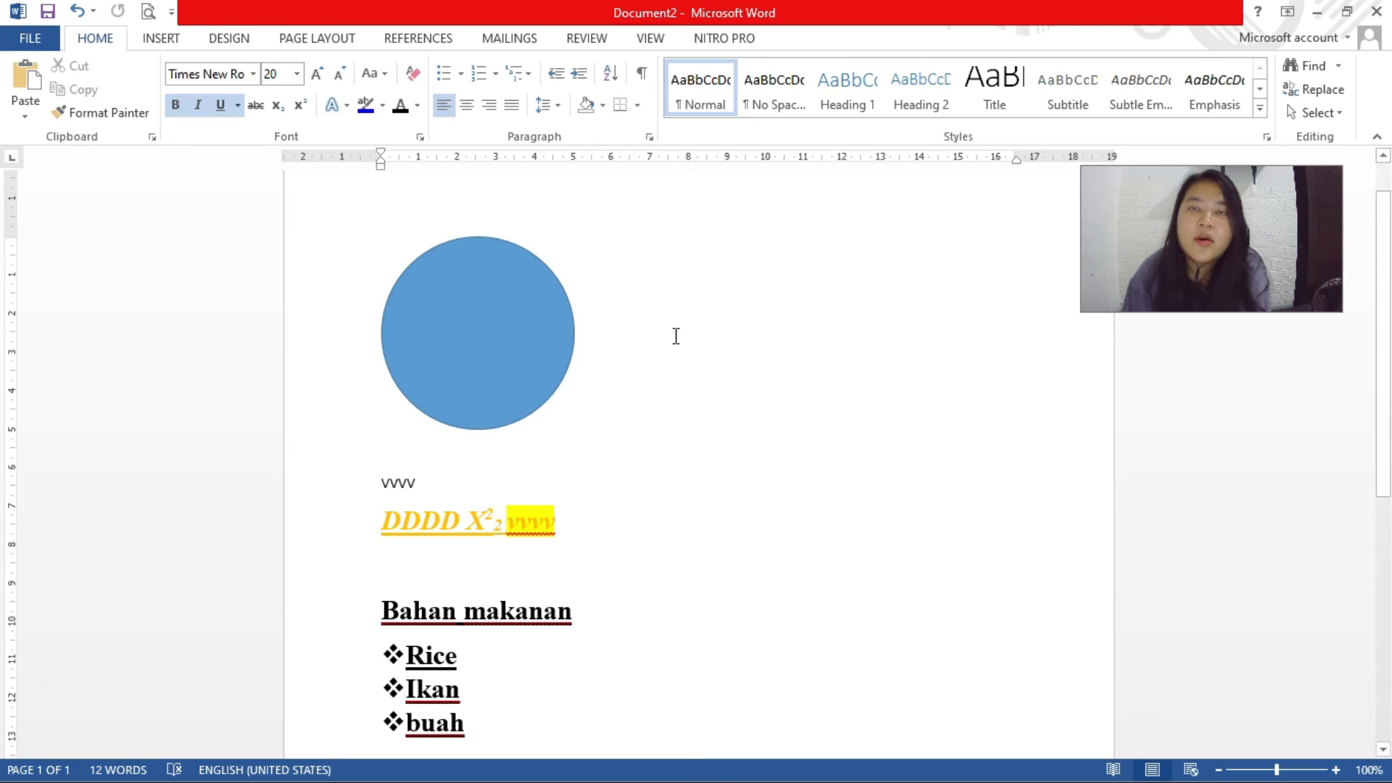
pyautogui.scroll(-2, 675, 335)
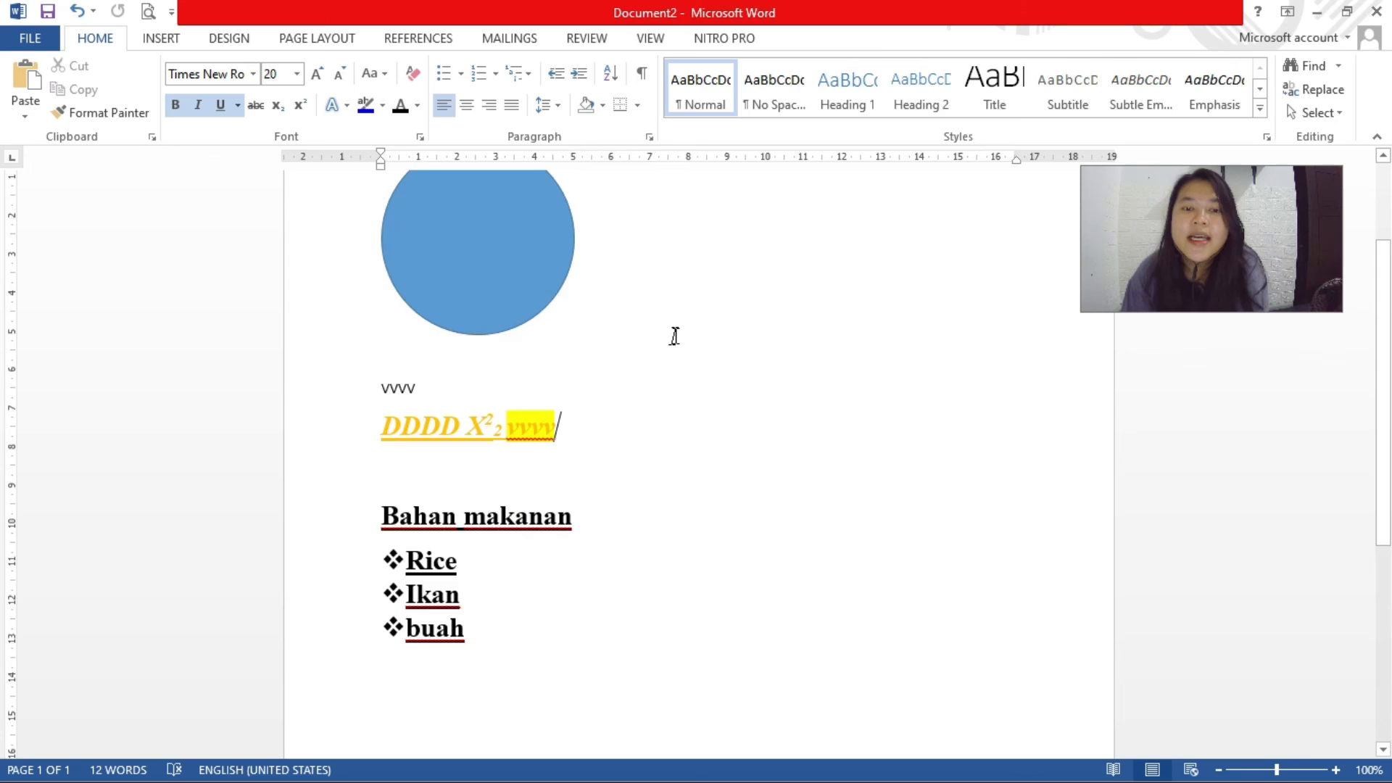
pyautogui.scroll(-3, 674, 336)
pyautogui.scroll(6, 682, 368)
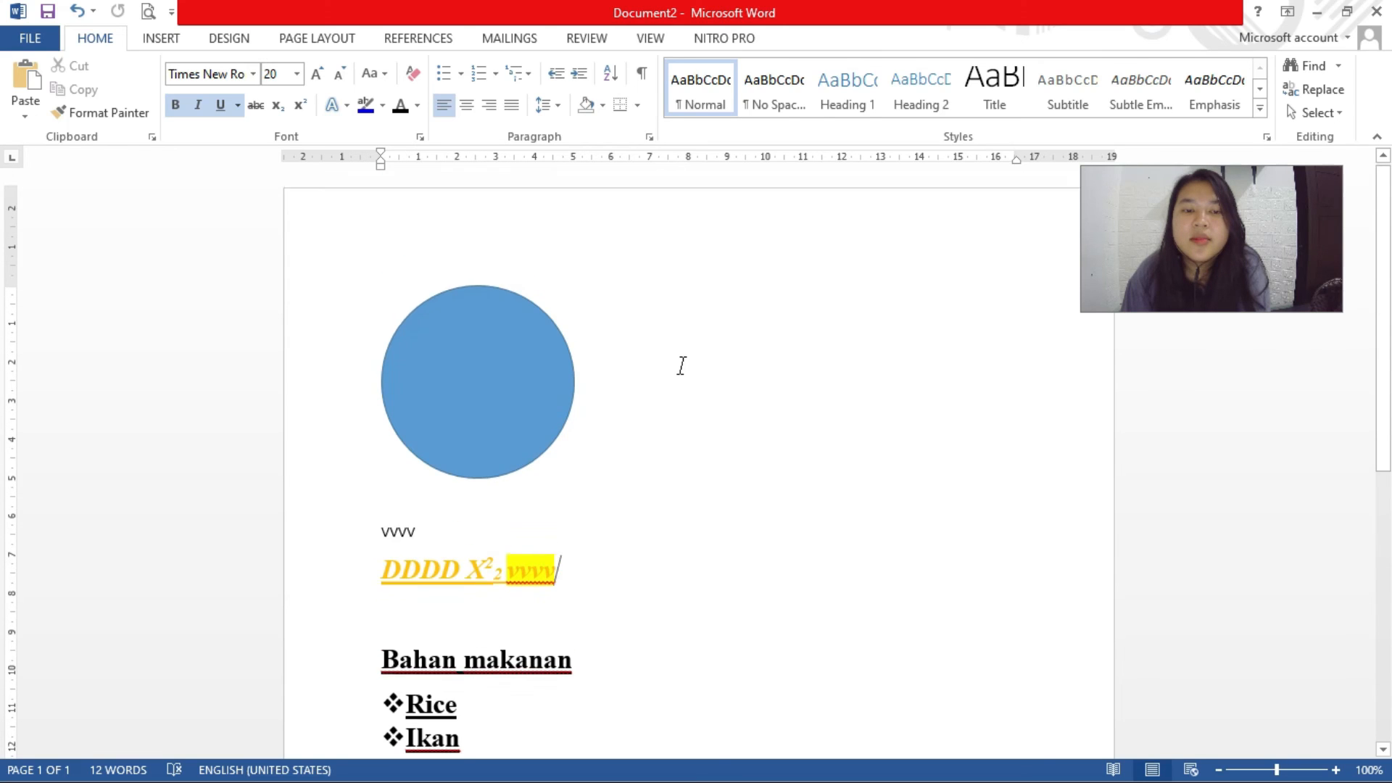
pyautogui.scroll(-5, 682, 366)
pyautogui.click(509, 419)
pyautogui.scroll(-3, 522, 442)
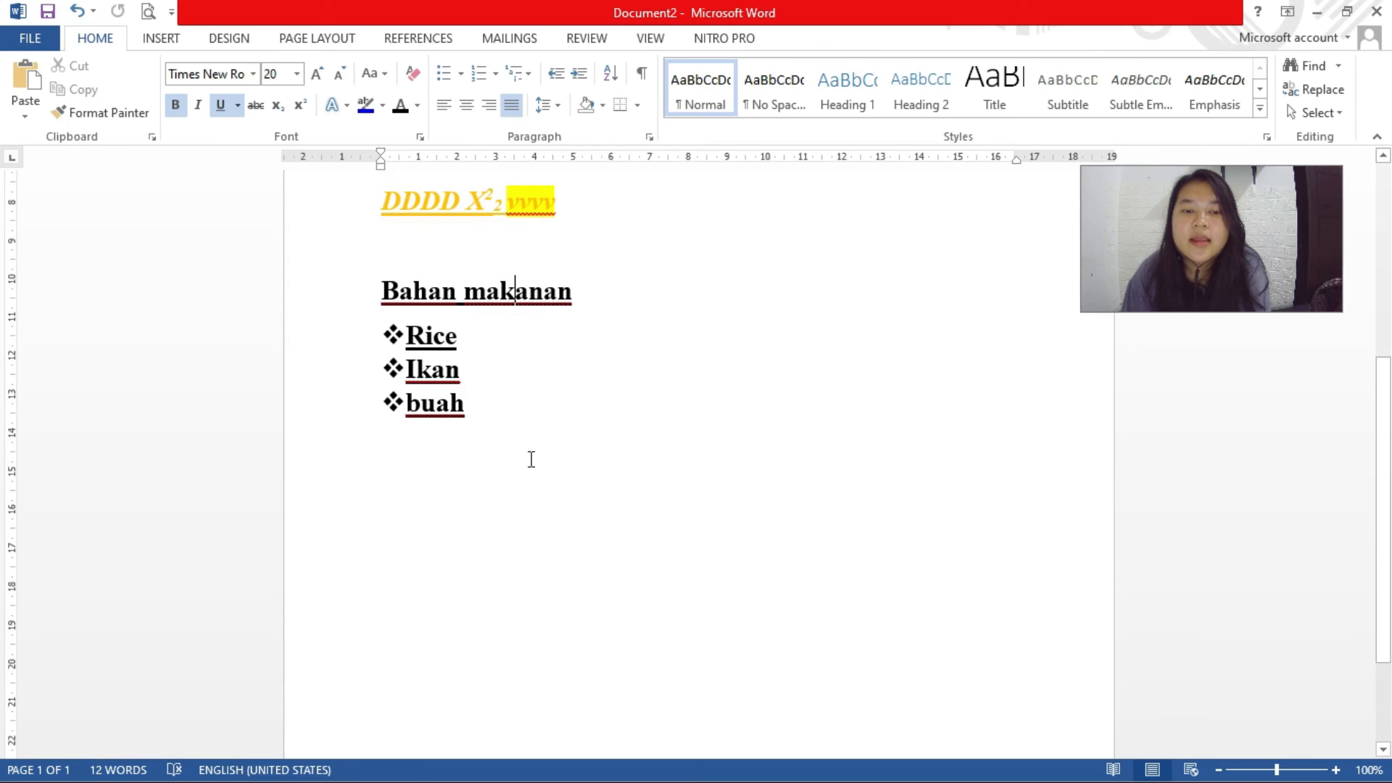
pyautogui.click(506, 406)
pyautogui.scroll(7, 572, 406)
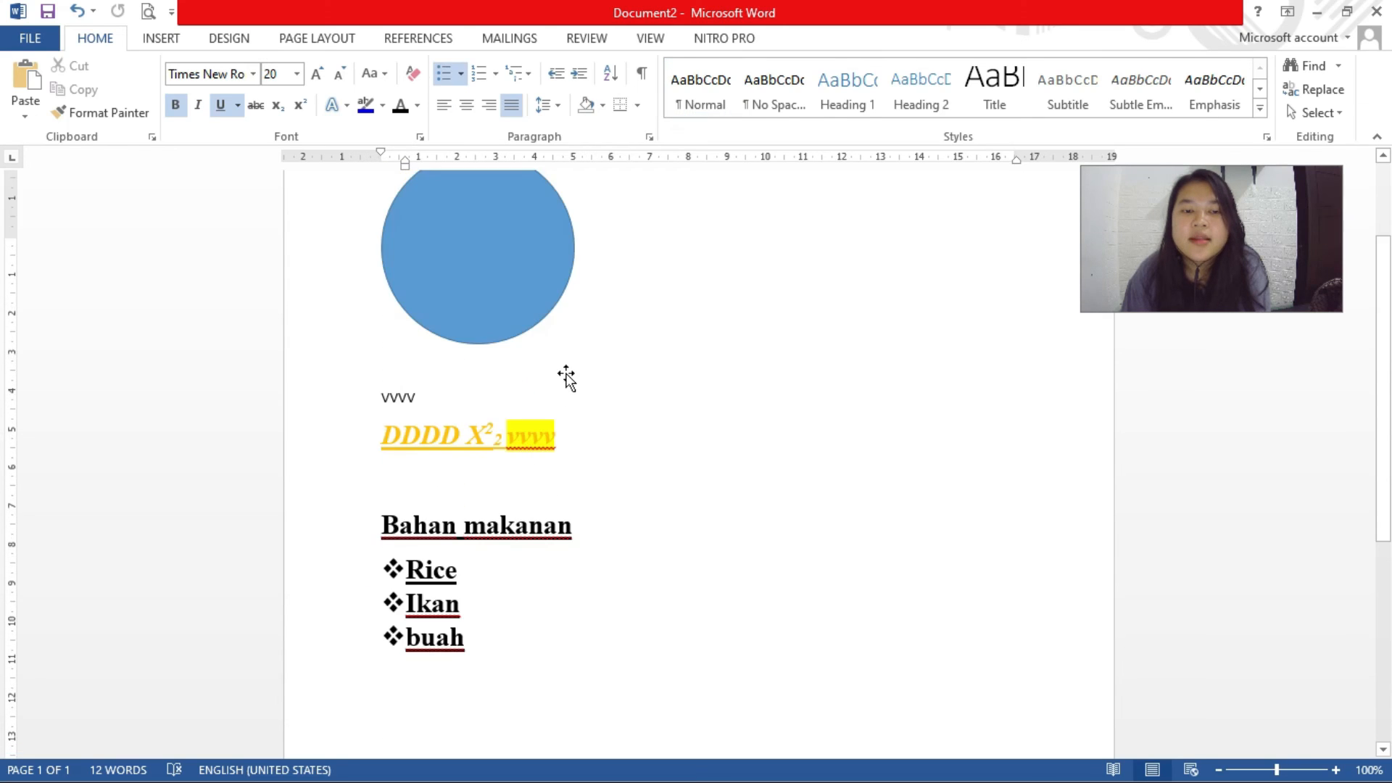
pyautogui.click(541, 341)
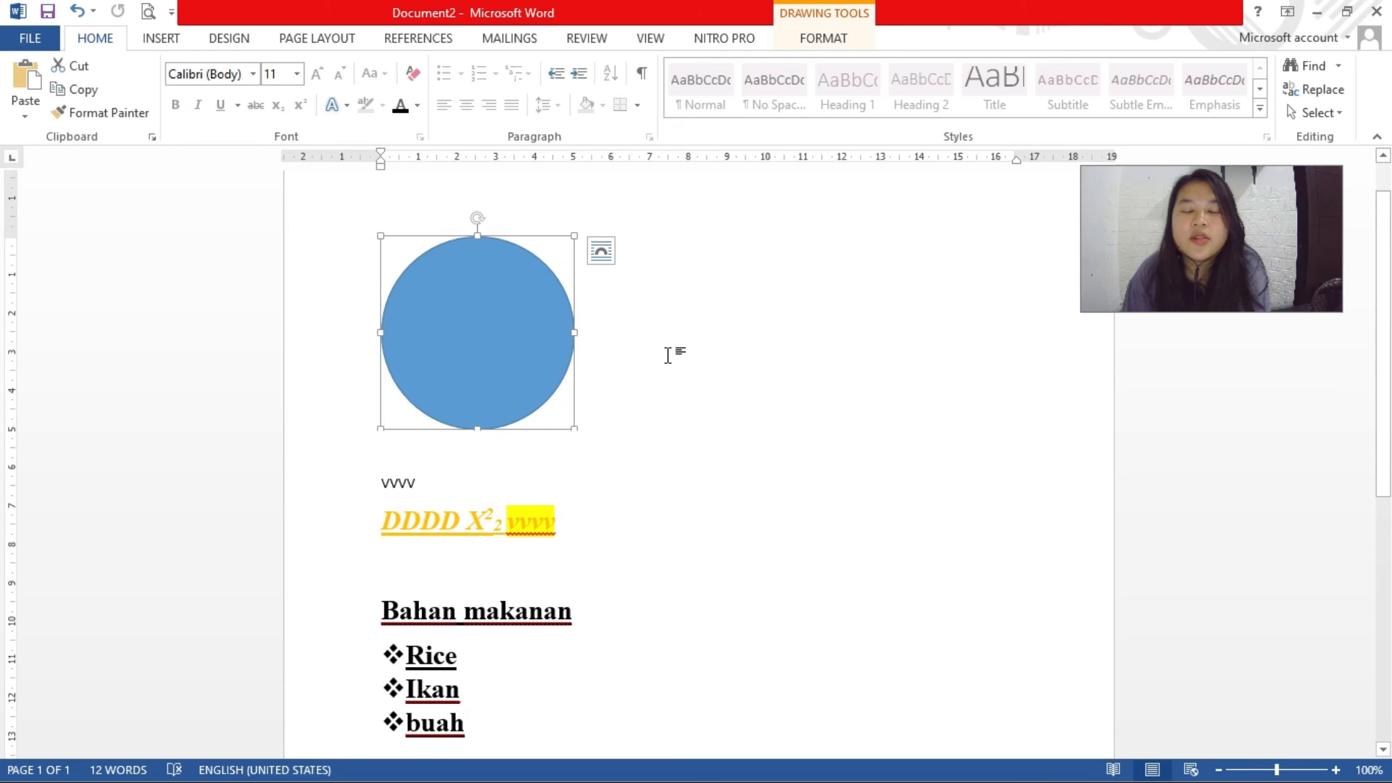
pyautogui.click(665, 390)
pyautogui.scroll(-3, 662, 392)
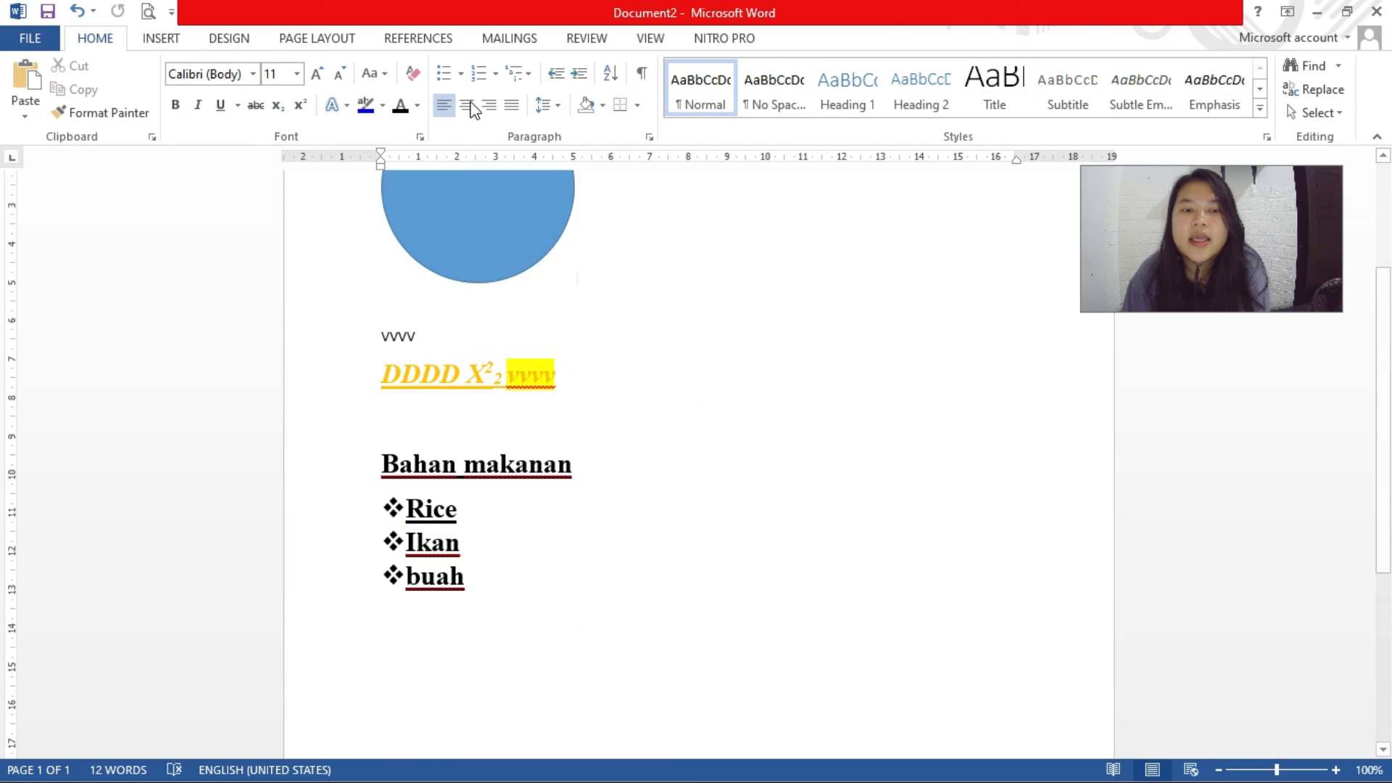
pyautogui.scroll(-3, 571, 308)
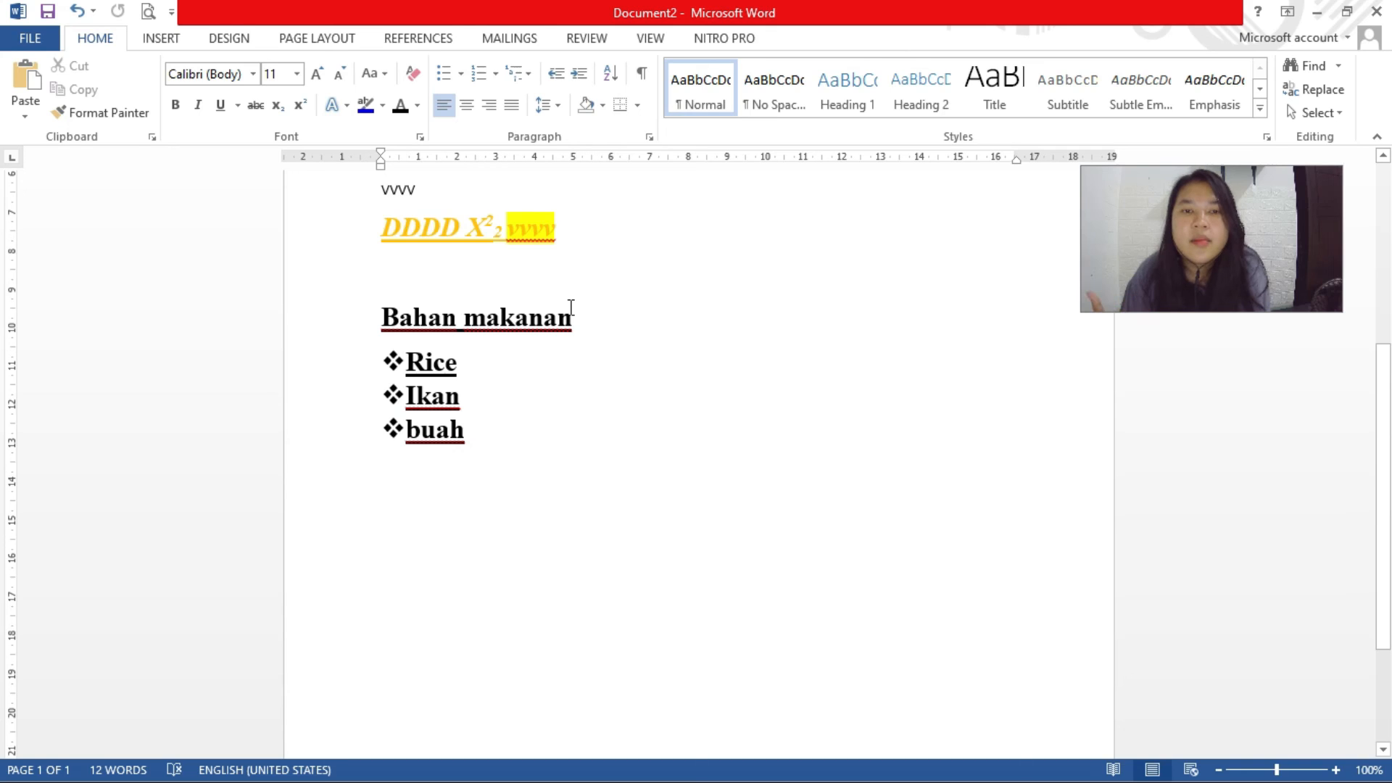
pyautogui.click(540, 397)
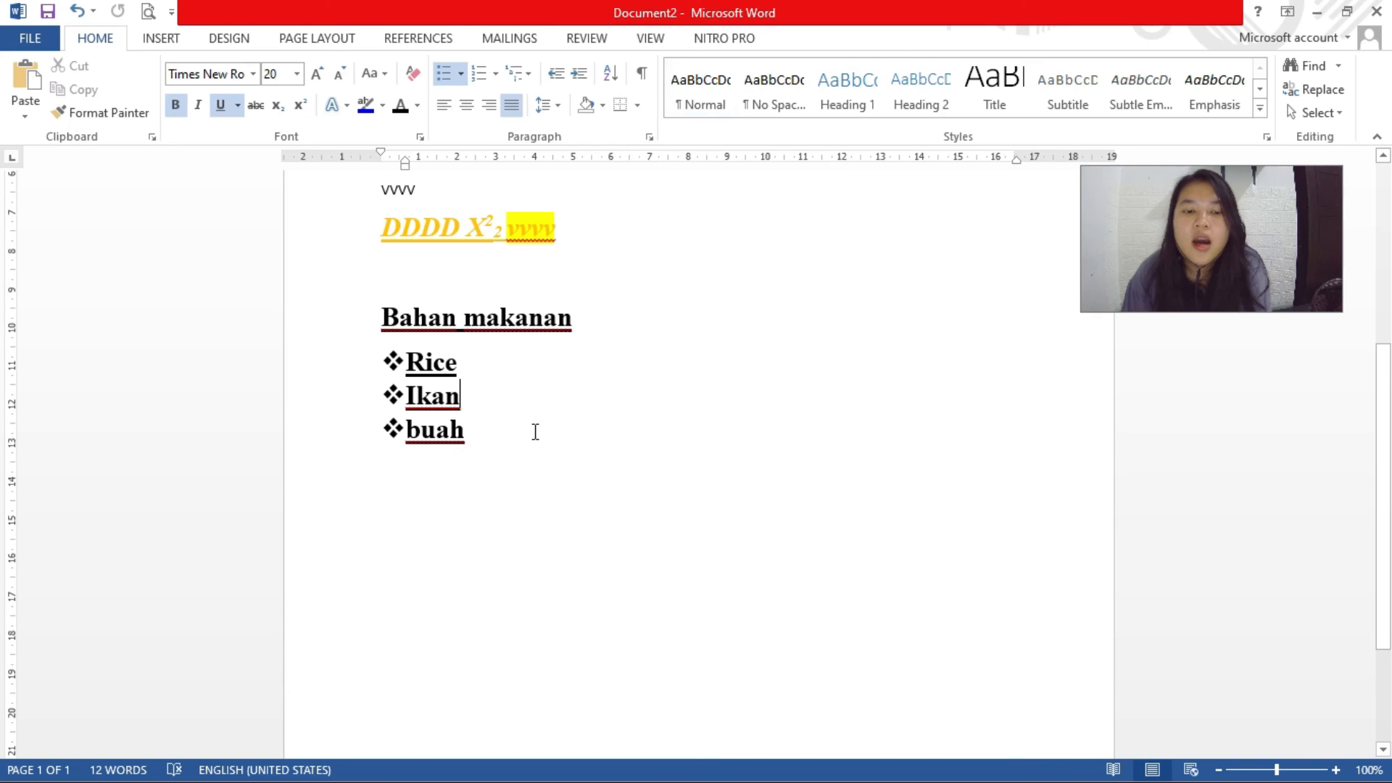
pyautogui.scroll(3, 534, 432)
pyautogui.click(516, 375)
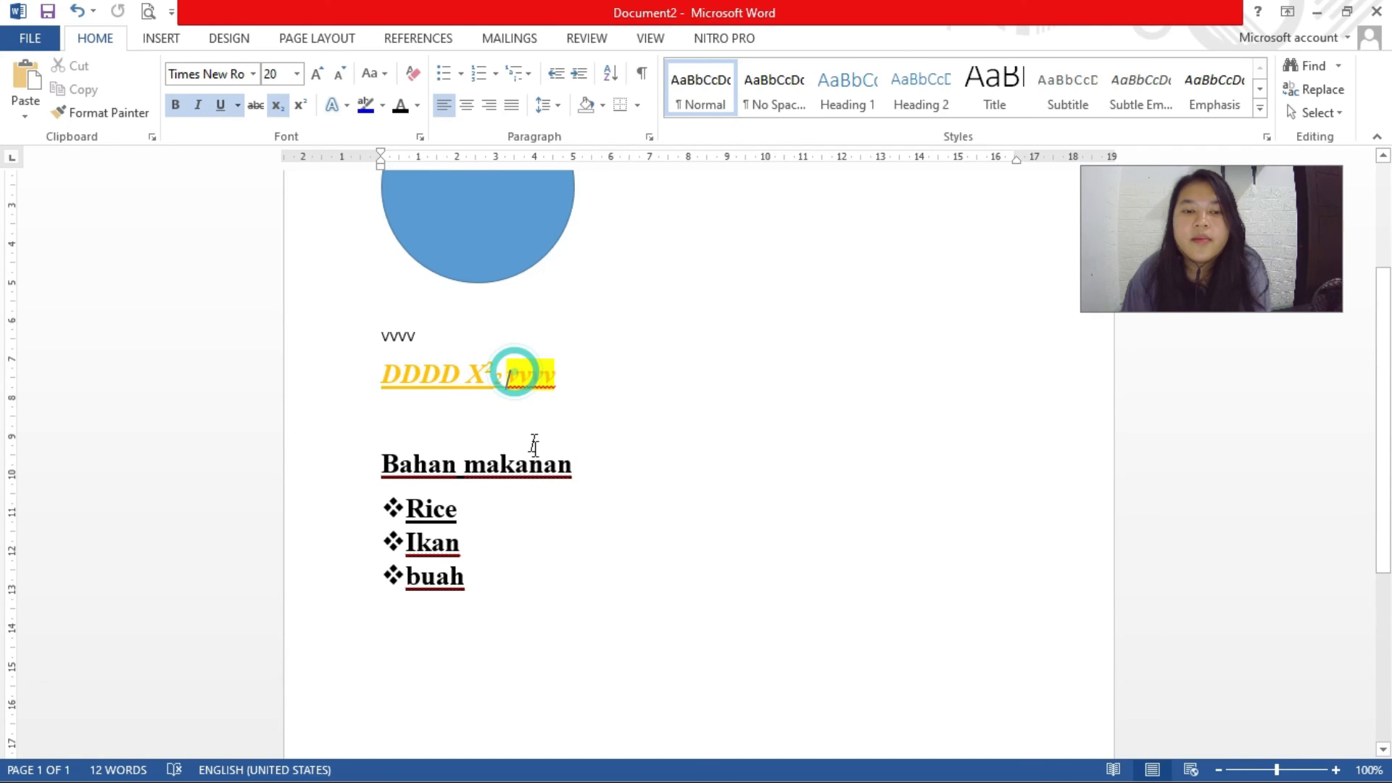
pyautogui.scroll(-2, 500, 476)
pyautogui.scroll(2, 515, 453)
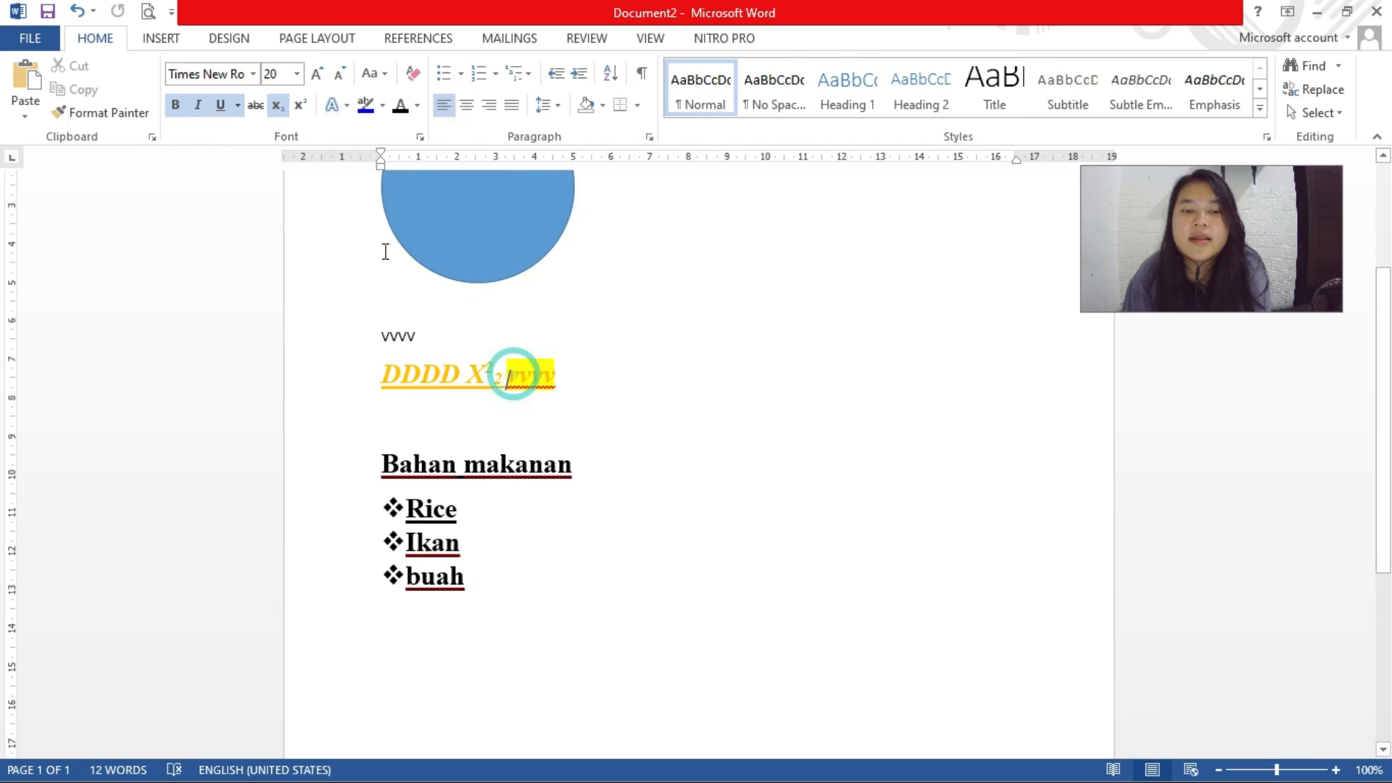